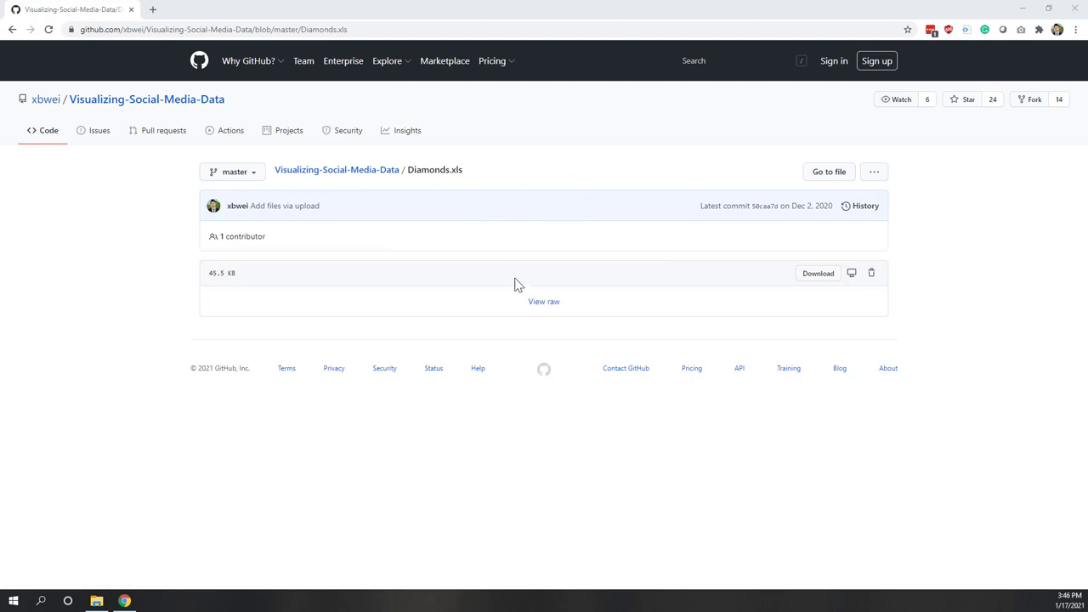
Download Diamonds.xls from the GitHub repository and show it in a maximized Downloads folder window.
{"action": "left_click", "coordinate": [816, 276]}
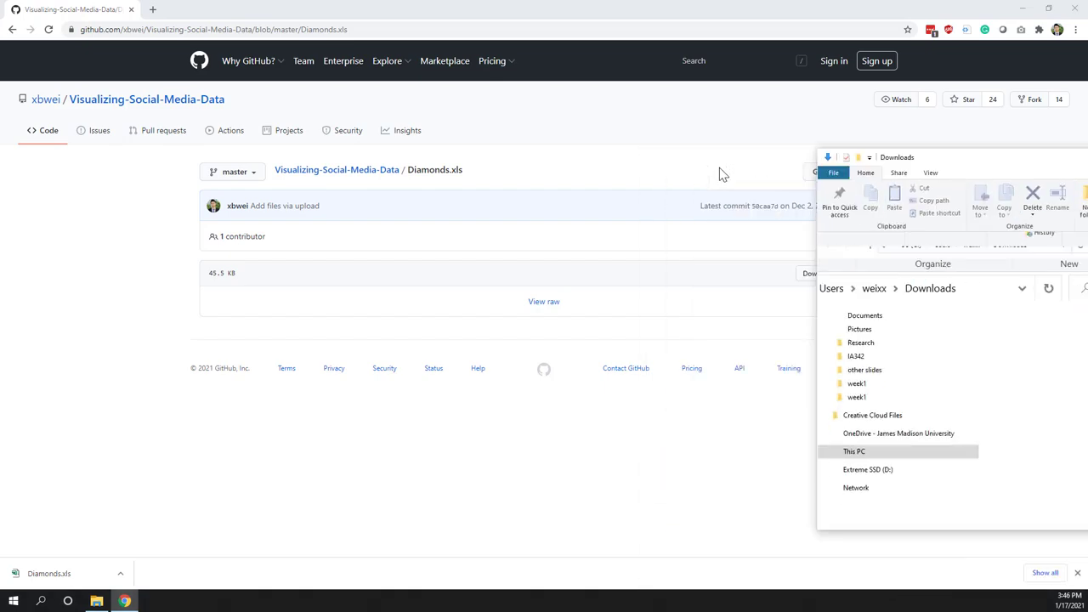
{"action": "left_click", "coordinate": [701, 169]}
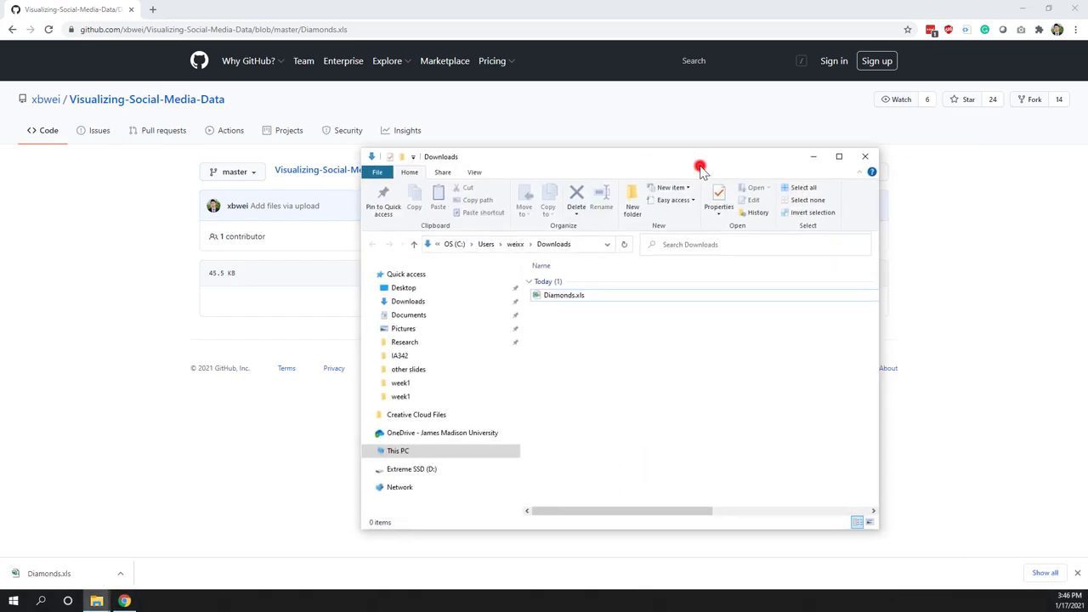
{"action": "left_click", "coordinate": [838, 156]}
Cut the Diamonds.xls file from the Downloads folder.
{"action": "left_click", "coordinate": [212, 145]}
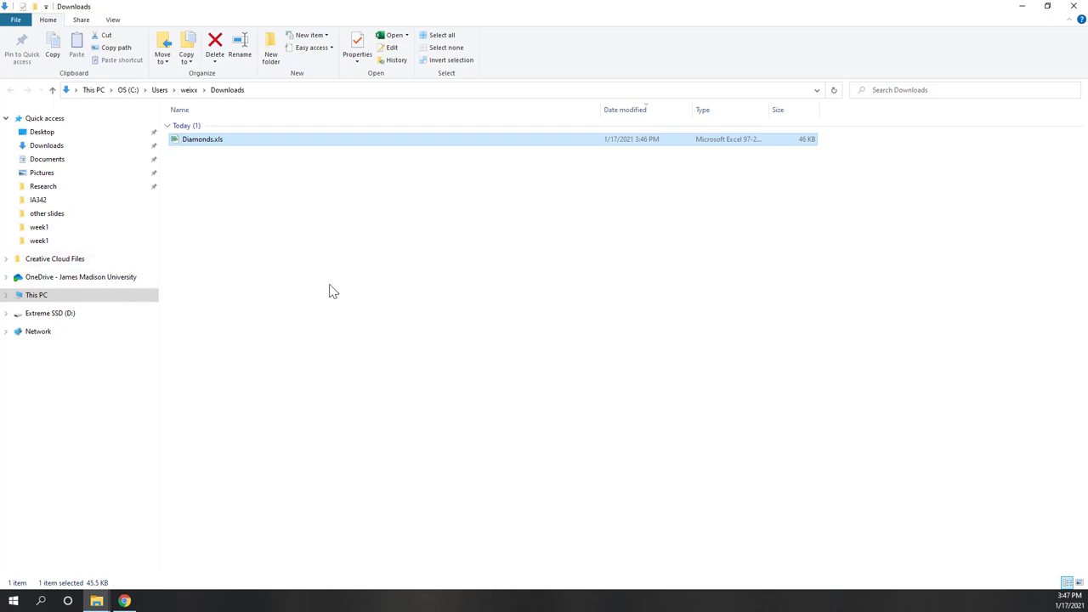
{"action": "right_click", "coordinate": [219, 142]}
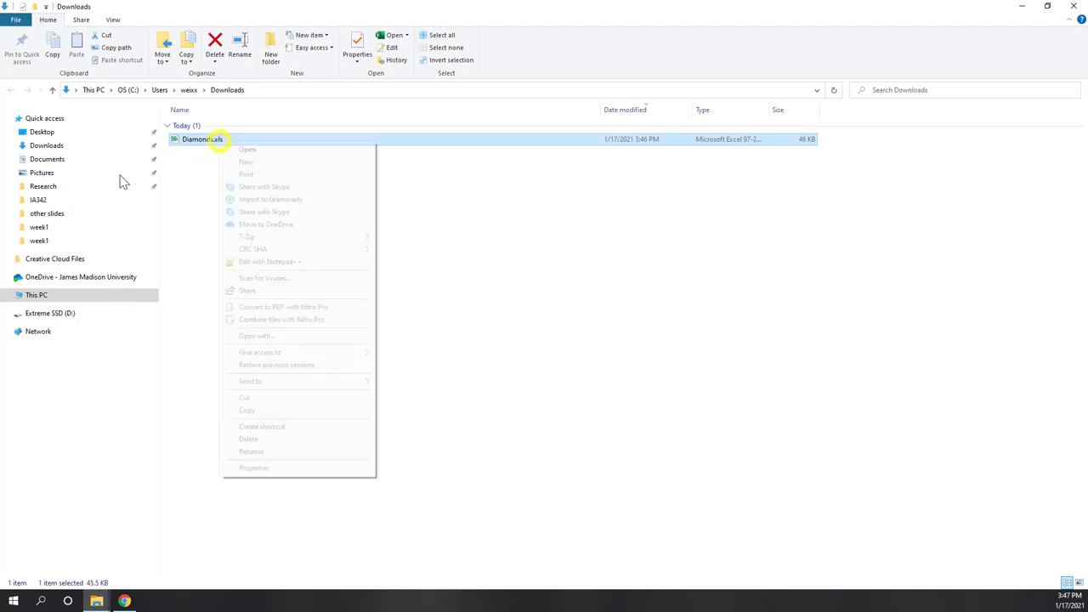
{"action": "left_click", "coordinate": [235, 396]}
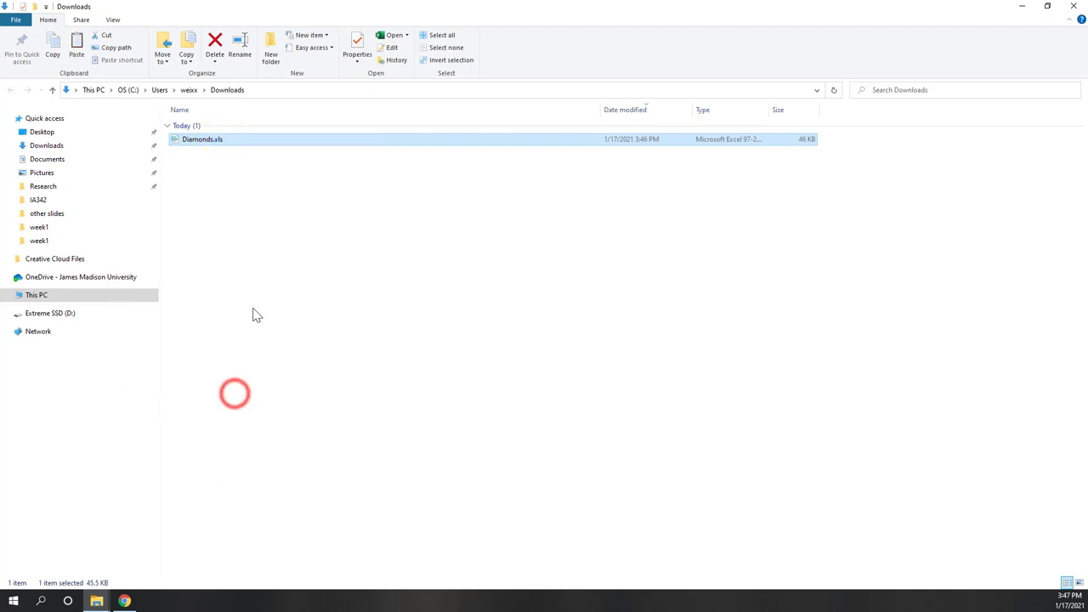
{"action": "left_click", "coordinate": [252, 312]}
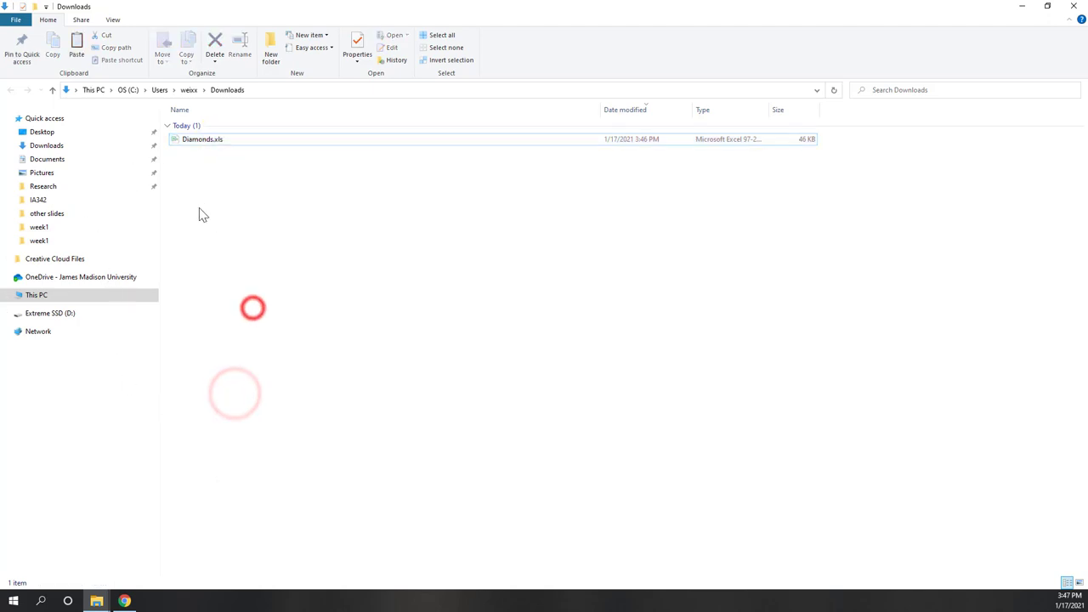
Create a folder named IA342_2021_spring in the James Madison University OneDrive and open it.
{"action": "left_click", "coordinate": [82, 281]}
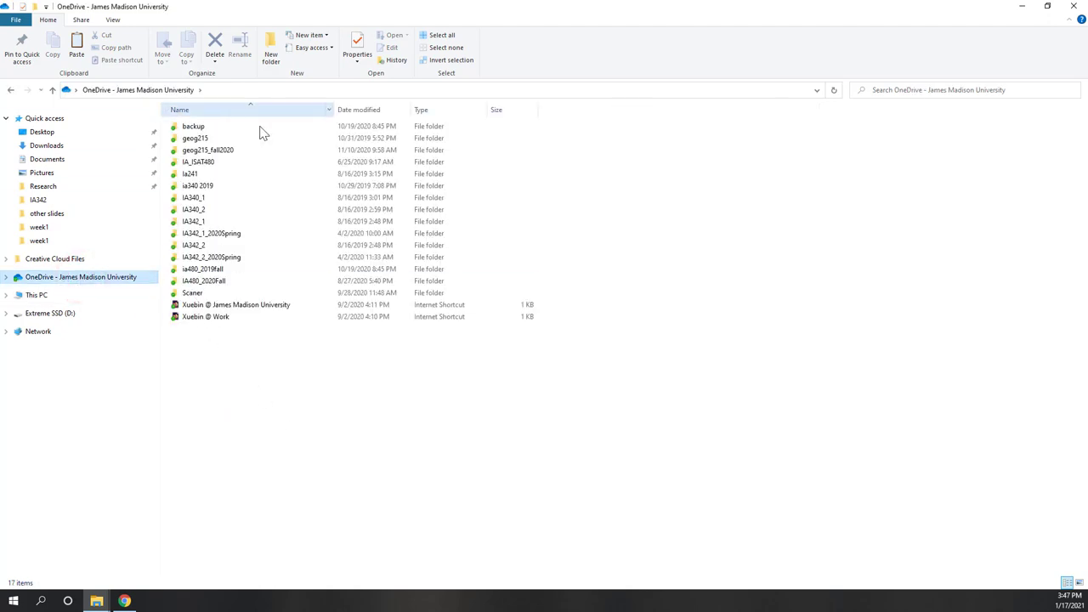
{"action": "right_click", "coordinate": [298, 395]}
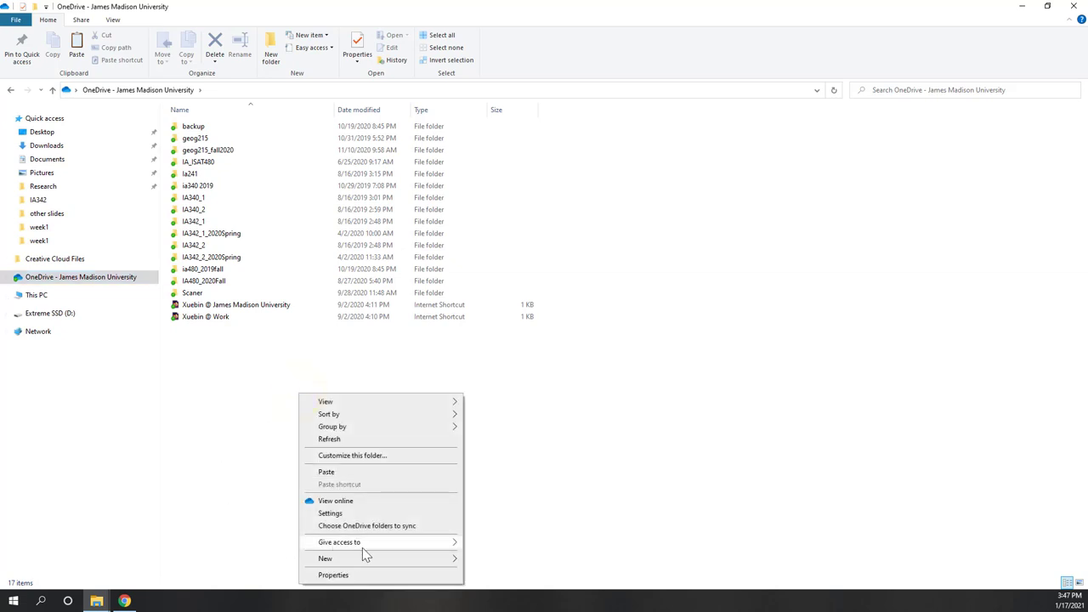
{"action": "mouse_move", "coordinate": [414, 559]}
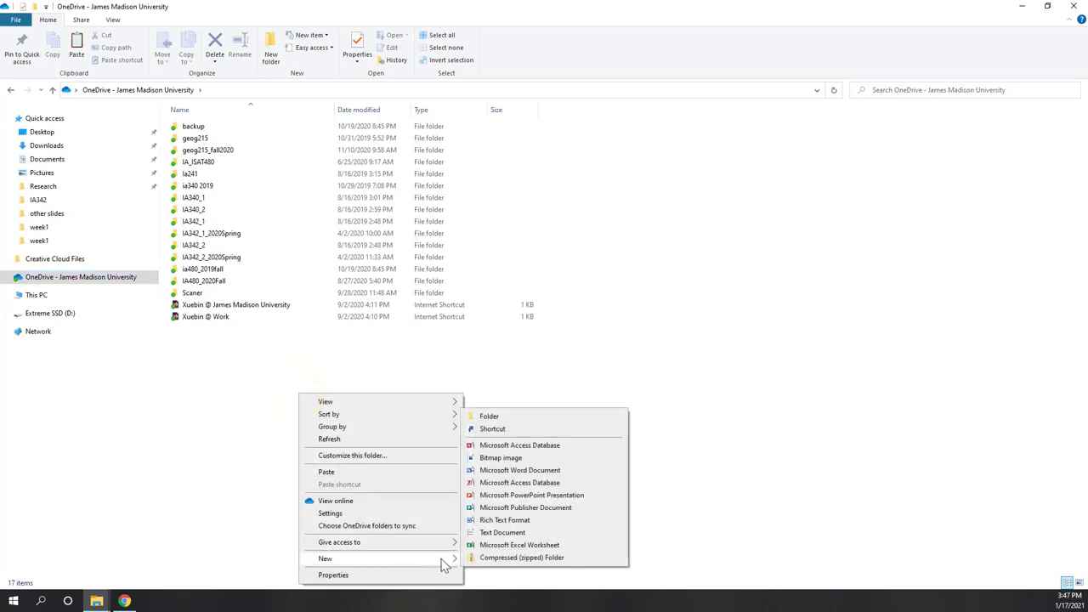
{"action": "left_click", "coordinate": [500, 414]}
{"action": "type", "text": "IA"}
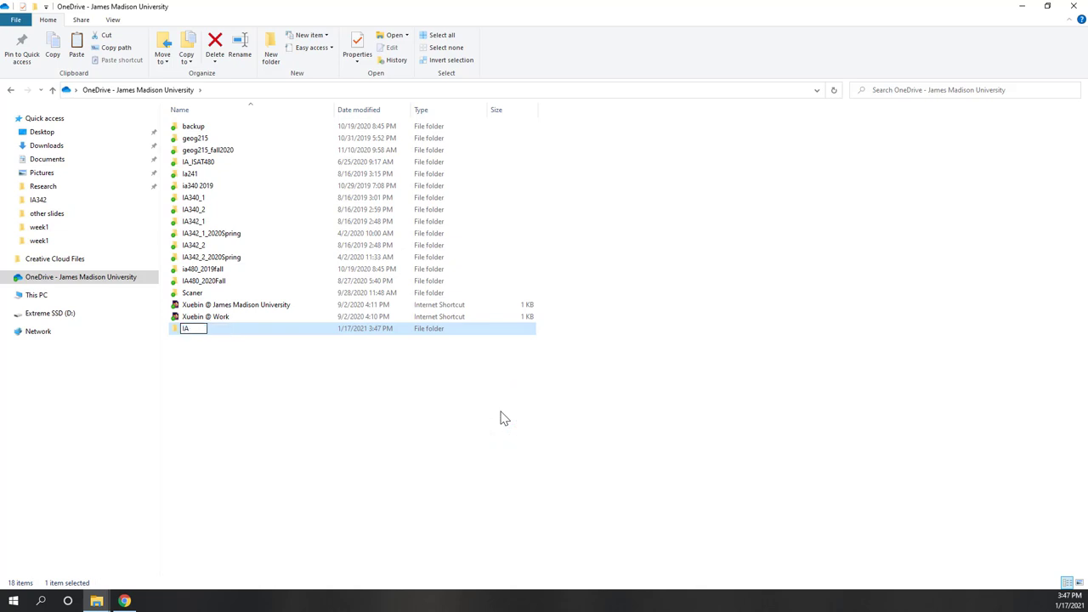
{"action": "type", "text": "342_2021_spring"}
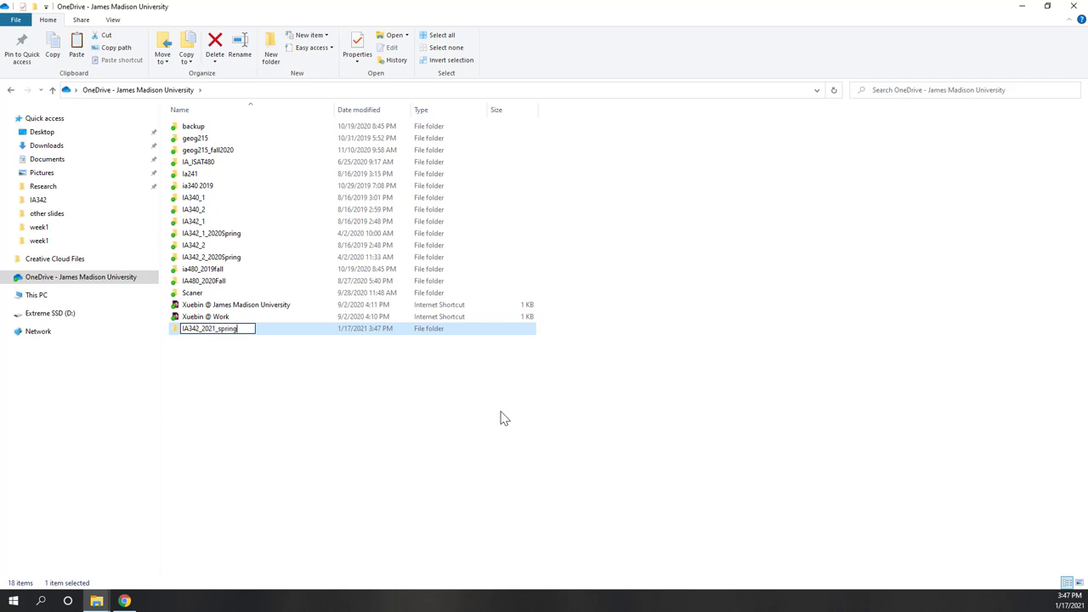
{"action": "key", "text": "Return"}
{"action": "key", "text": "Return"}
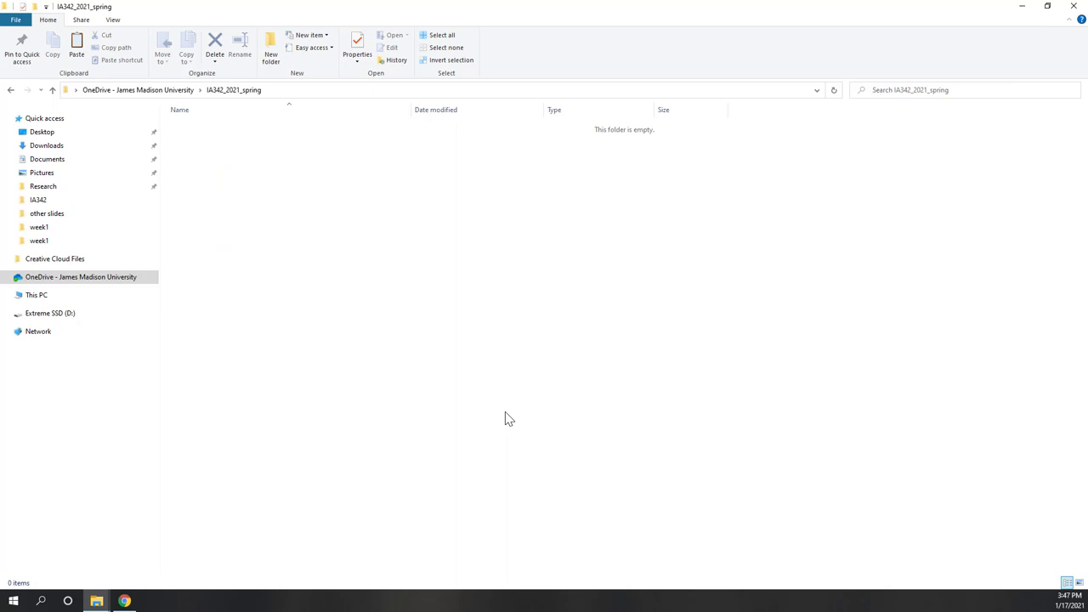
Create a subfolder named lab1 inside IA342_2021_spring and open it.
{"action": "right_click", "coordinate": [337, 180]}
{"action": "left_click", "coordinate": [418, 359]}
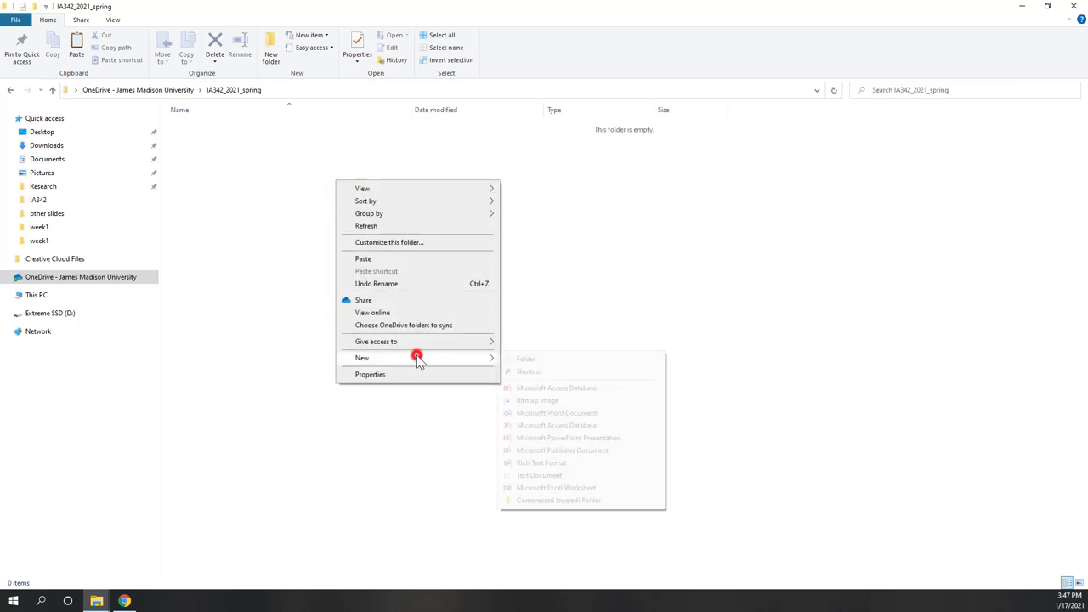
{"action": "left_click", "coordinate": [503, 357]}
{"action": "type", "text": "lab1"}
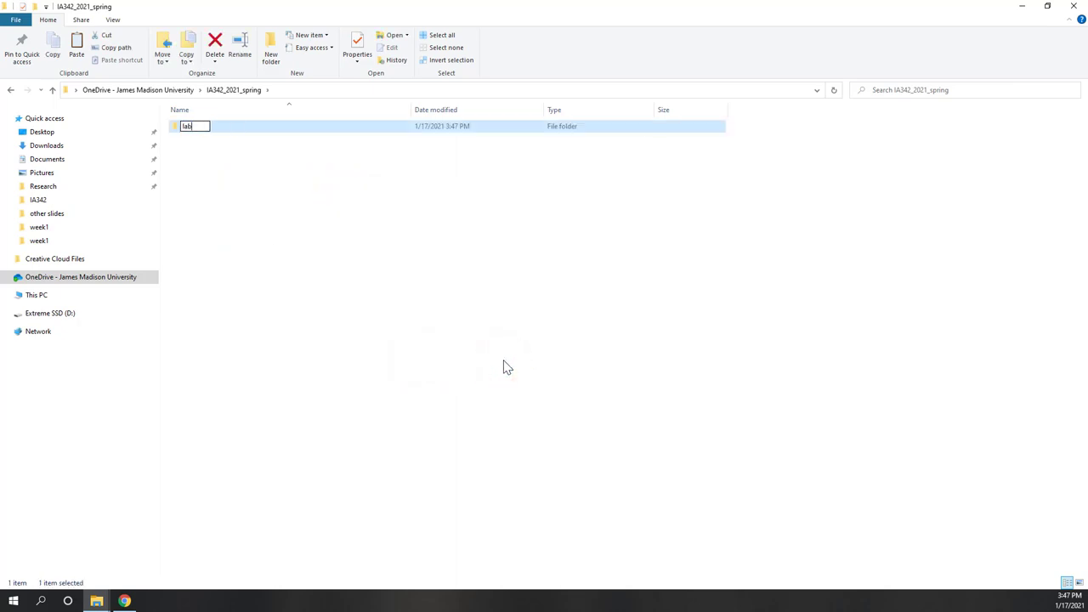
{"action": "key", "text": "Return"}
{"action": "key", "text": "Return"}
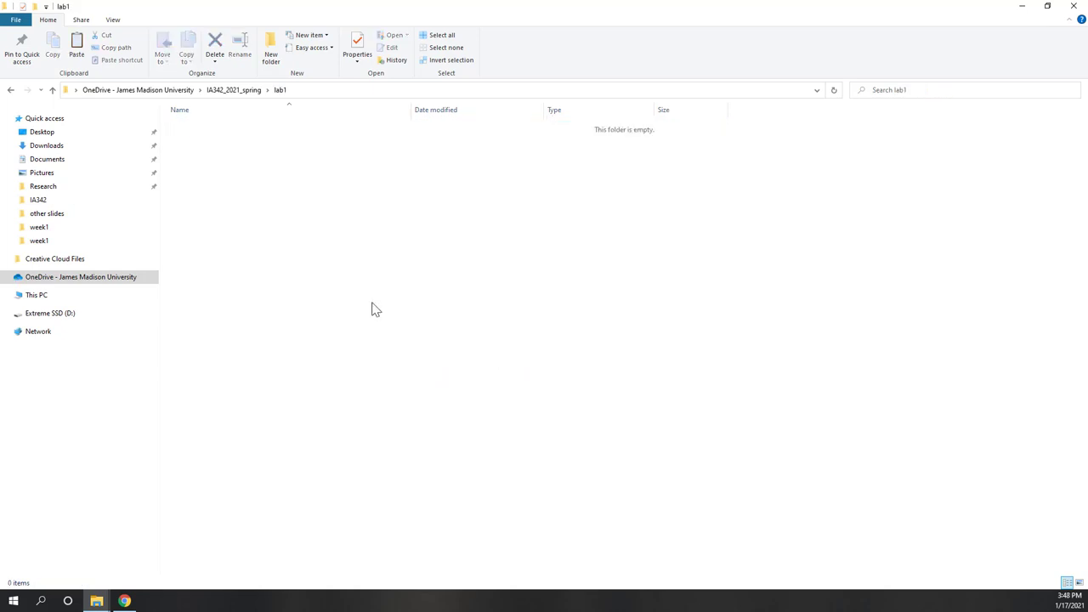
Paste the Diamonds.xls file into the lab1 folder.
{"action": "key", "text": "ctrl+v"}
{"action": "left_click", "coordinate": [286, 211]}
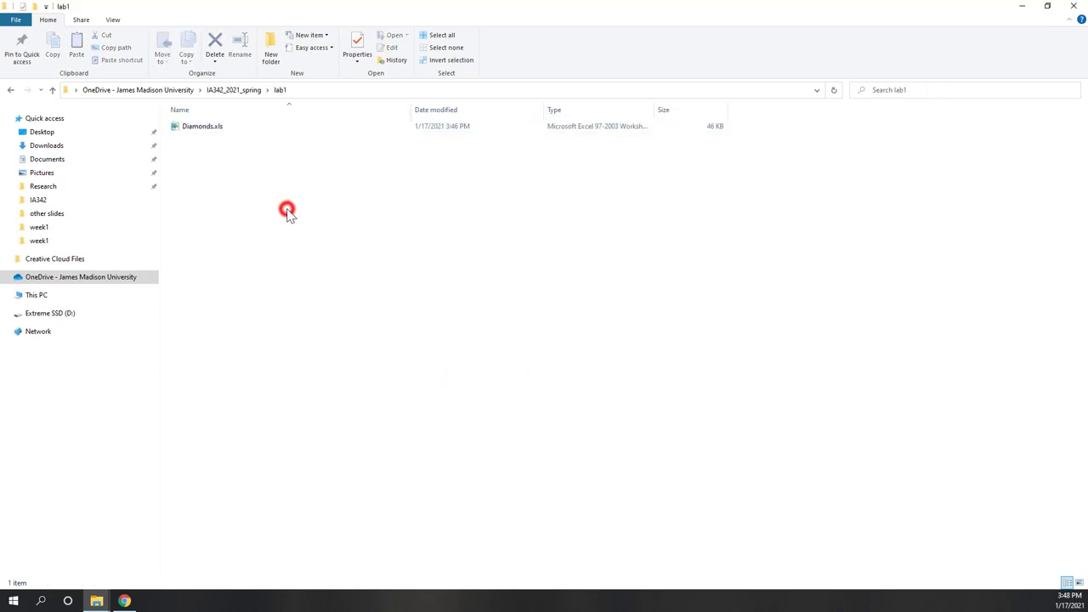
{"action": "left_click", "coordinate": [207, 128]}
{"action": "left_click", "coordinate": [303, 281]}
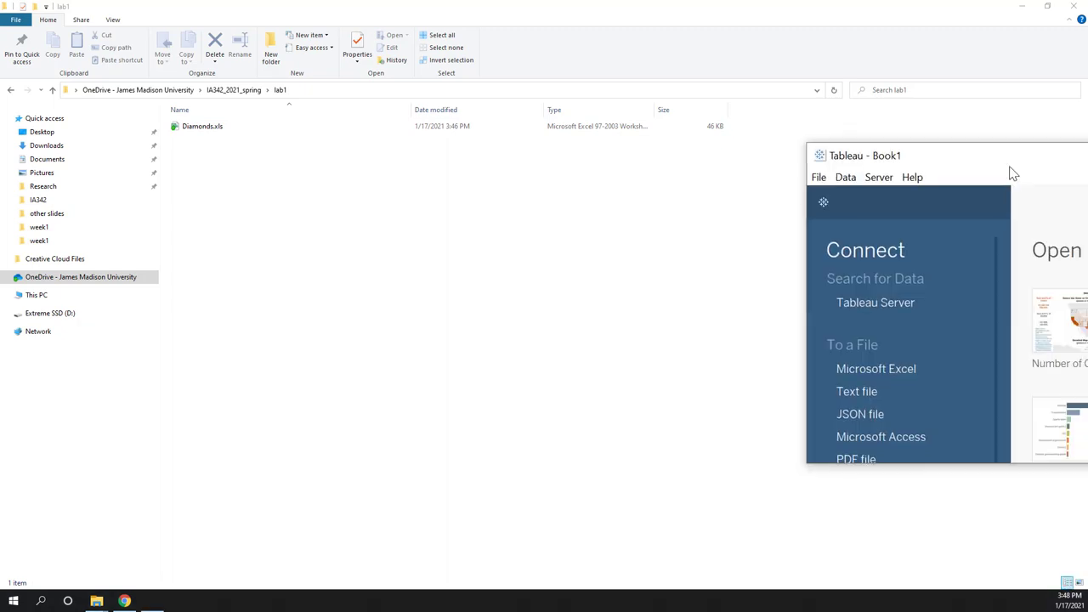
Switch to Tableau Desktop and maximize its window.
{"action": "left_click_drag", "start_coordinate": [1008, 170], "coordinate": [658, 167]}
{"action": "double_click", "coordinate": [653, 163]}
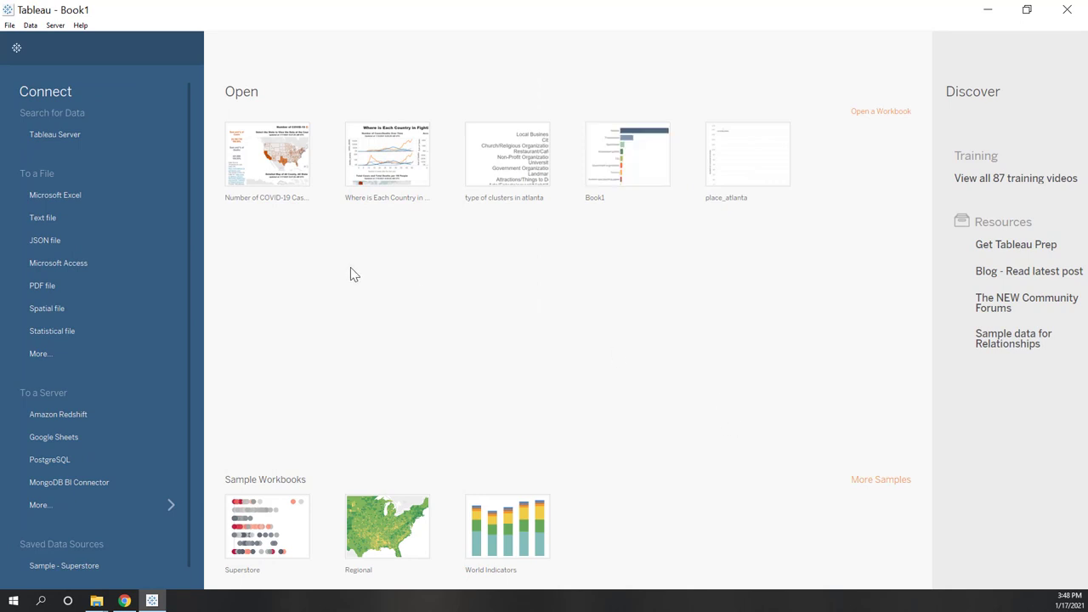
View Tableau's version information and locate the command for managing product keys.
{"action": "left_click", "coordinate": [82, 26]}
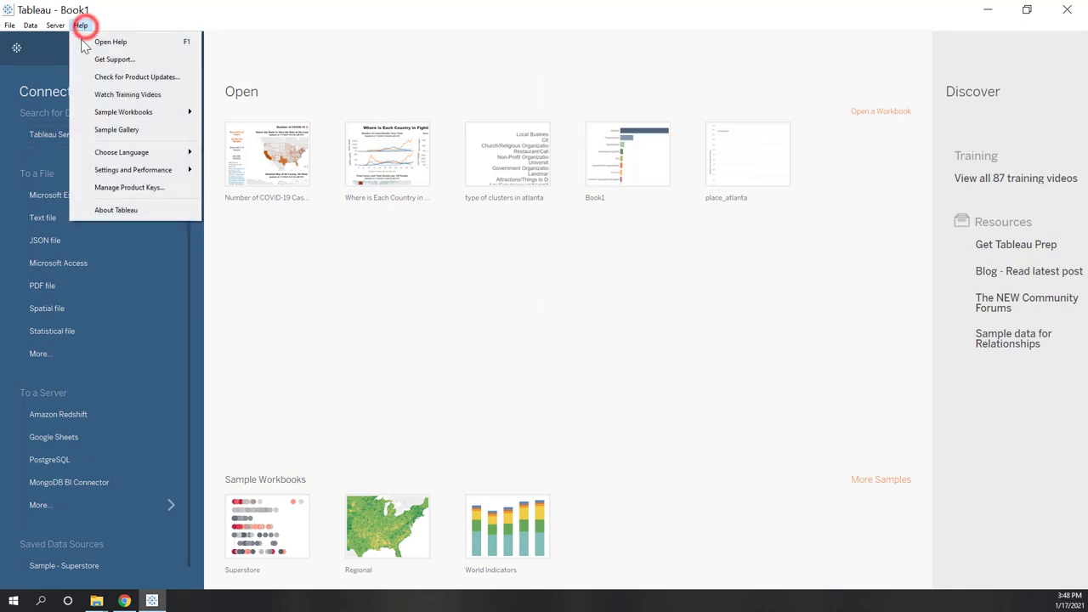
{"action": "left_click", "coordinate": [149, 209]}
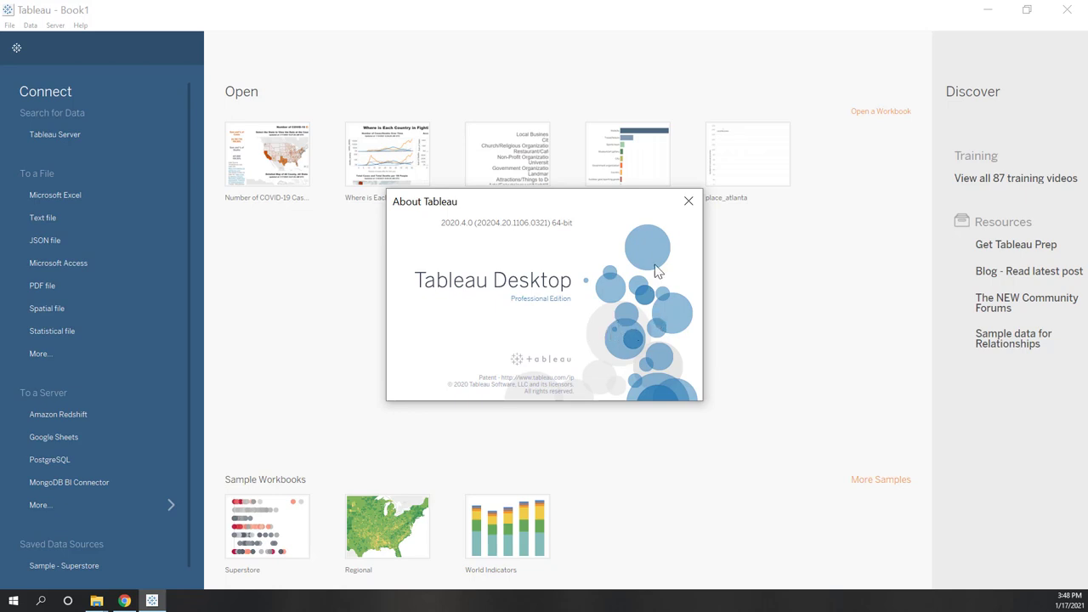
{"action": "left_click", "coordinate": [690, 202]}
{"action": "left_click", "coordinate": [80, 25]}
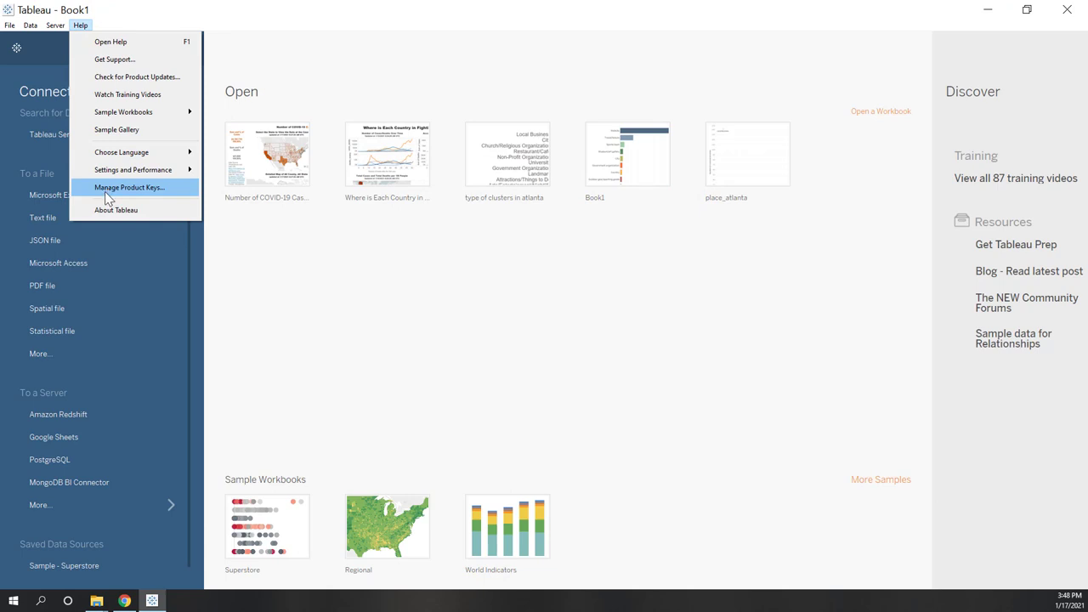
{"action": "left_click", "coordinate": [413, 272]}
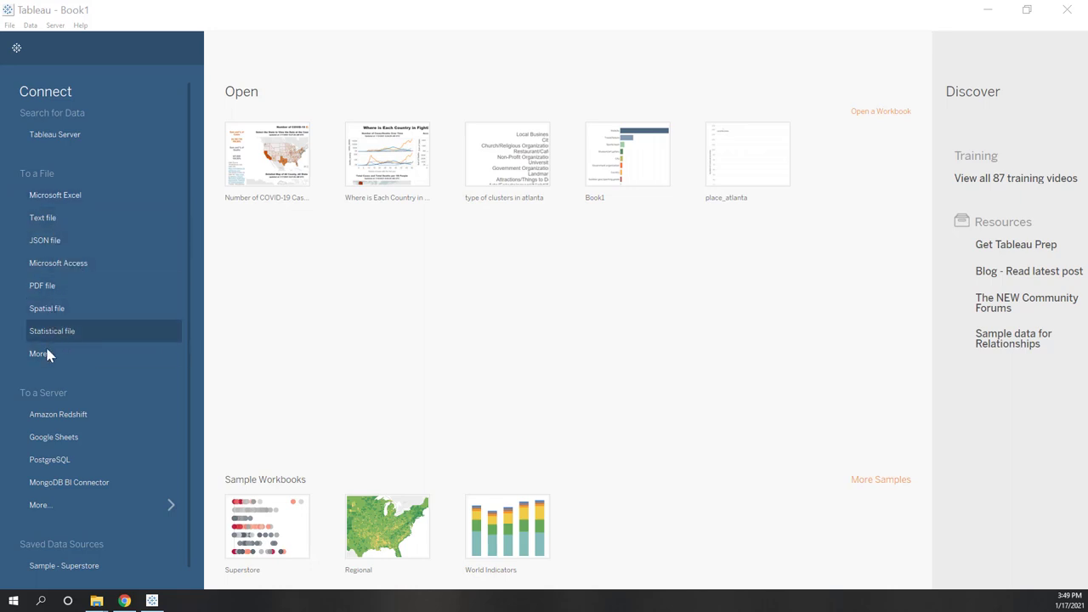
Look through the full list of server data connectors and return to the start page.
{"action": "left_click", "coordinate": [57, 512]}
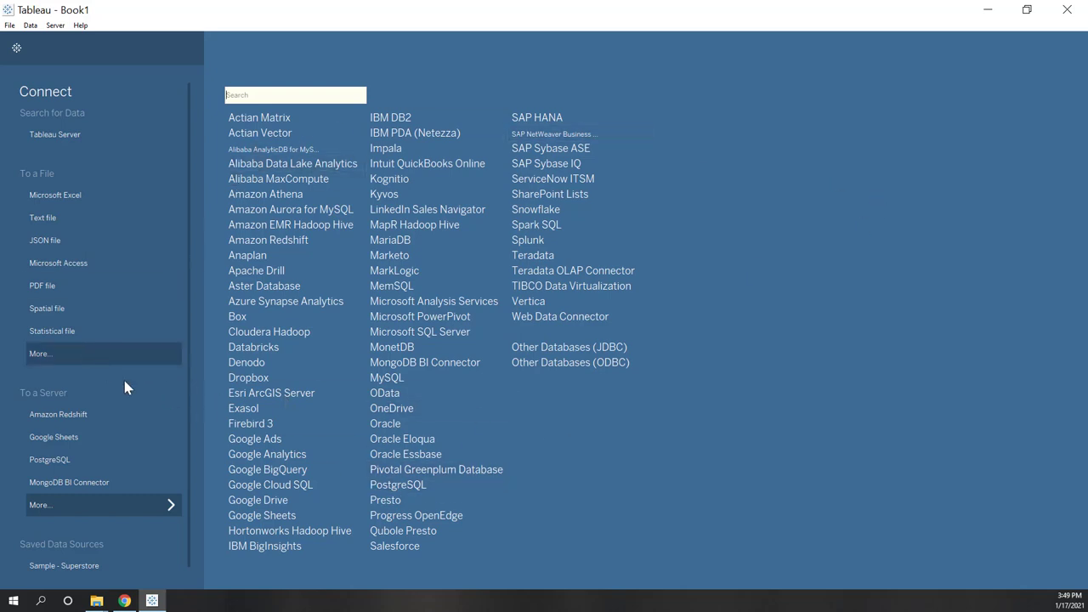
{"action": "left_click", "coordinate": [91, 505]}
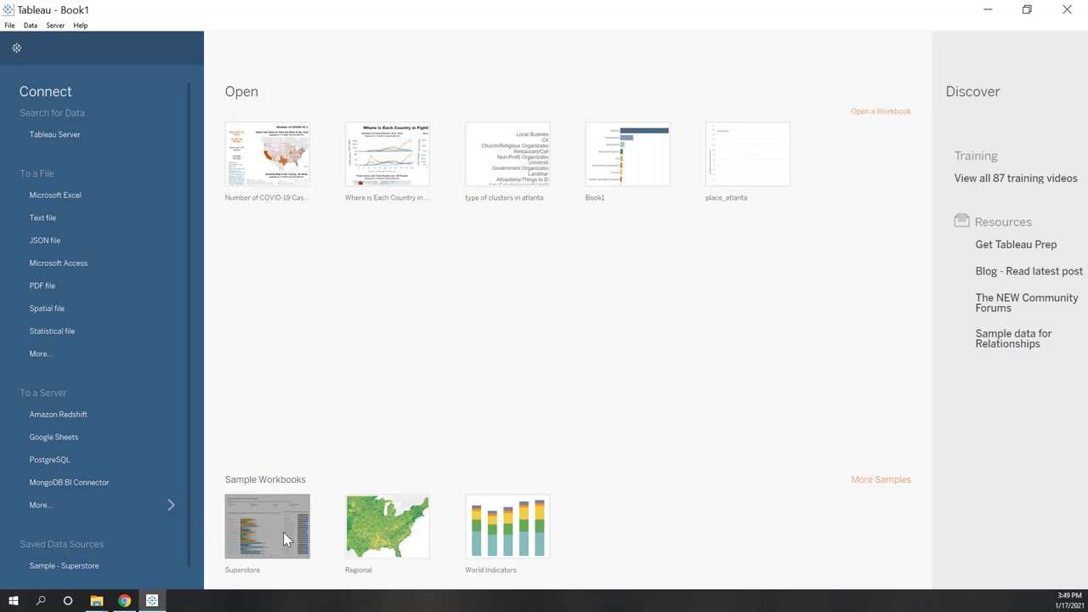
{"action": "left_click", "coordinate": [506, 285]}
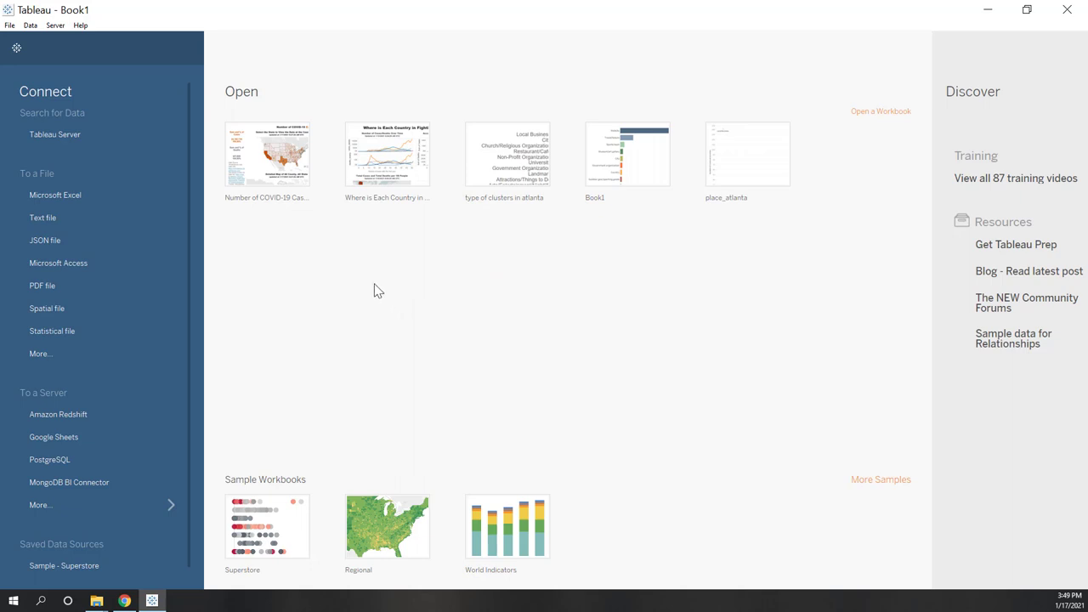
Connect to the Microsoft Excel file Diamonds.xls in the OneDrive folder IA342_2021_spring/lab1.
{"action": "left_click", "coordinate": [56, 204]}
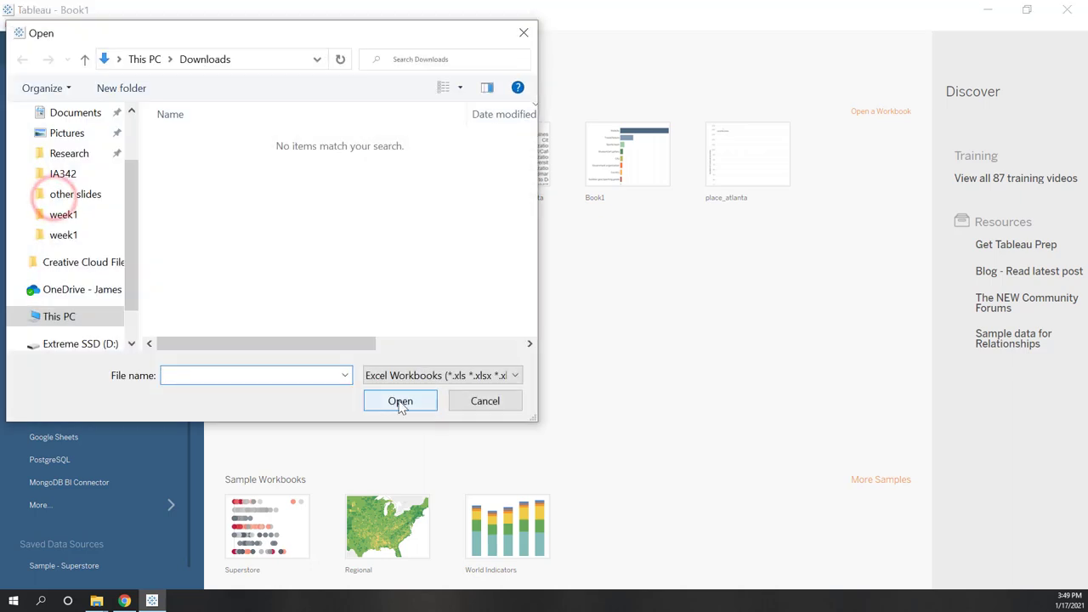
{"action": "left_click_drag", "start_coordinate": [360, 38], "coordinate": [549, 59]}
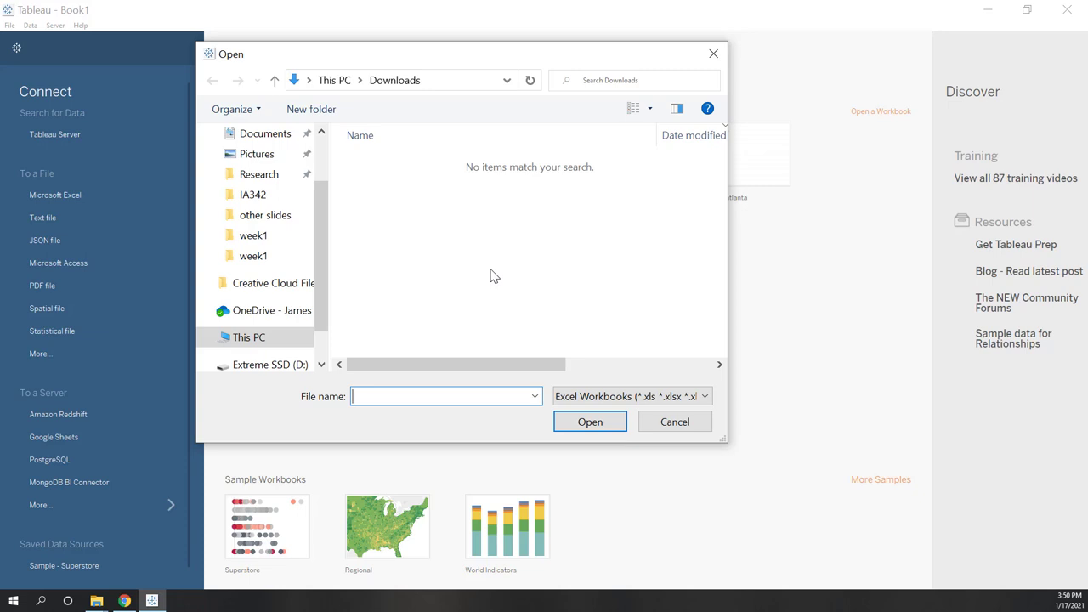
{"action": "left_click", "coordinate": [242, 314]}
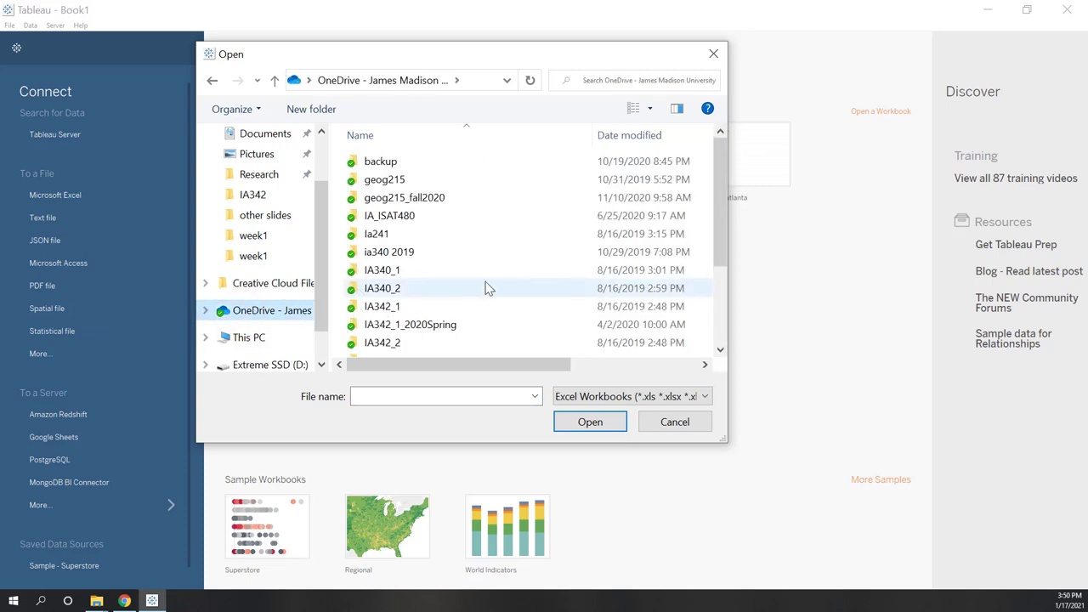
{"action": "scroll", "coordinate": [487, 287], "scroll_direction": "down", "scroll_amount": 1}
{"action": "scroll", "coordinate": [487, 287], "scroll_direction": "down", "scroll_amount": 1}
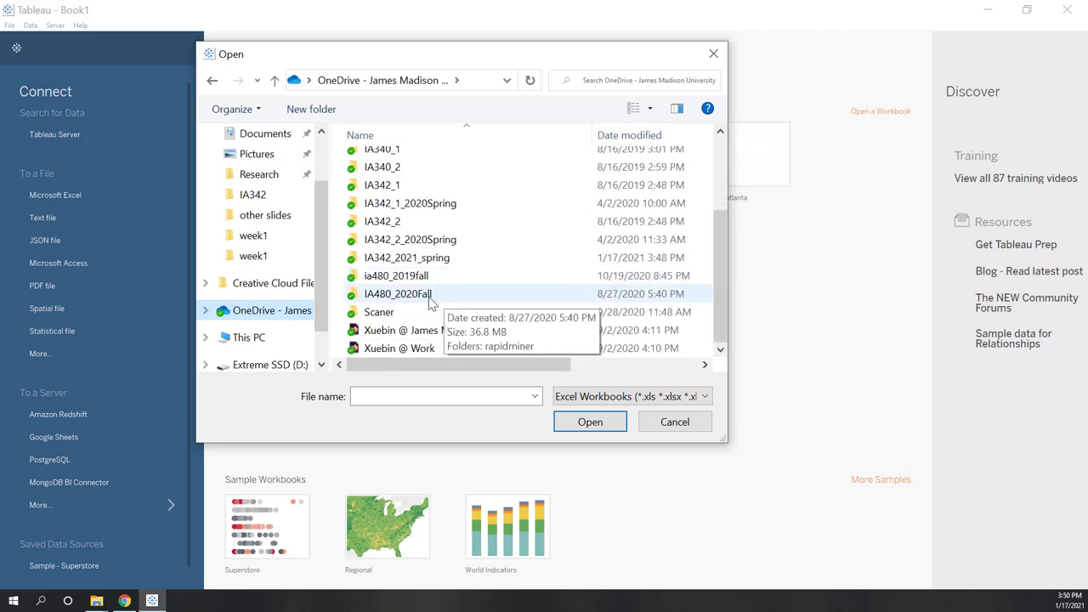
{"action": "scroll", "coordinate": [432, 303], "scroll_direction": "up", "scroll_amount": 2}
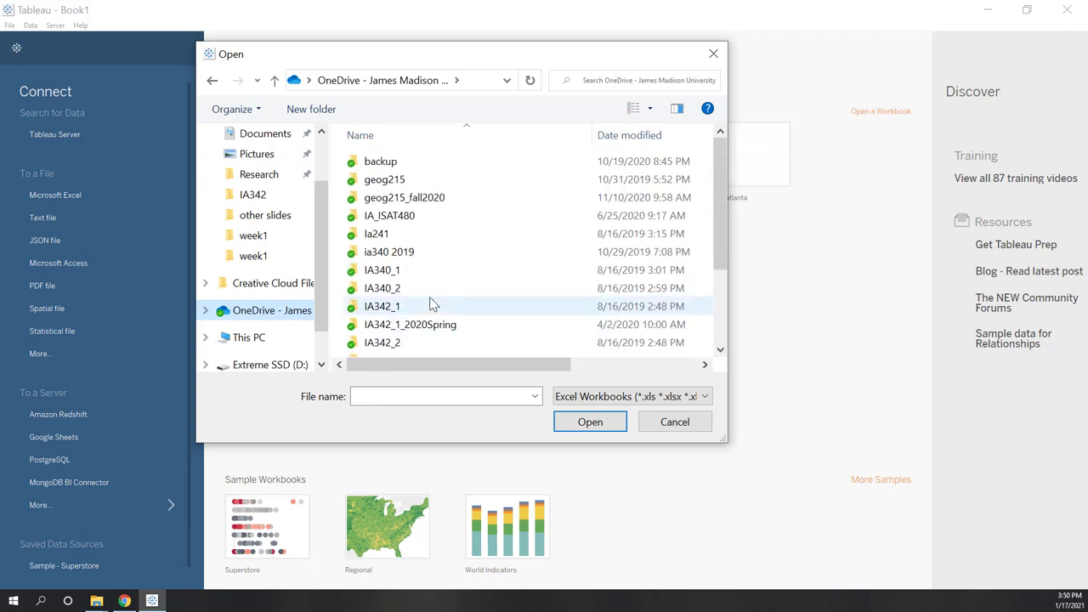
{"action": "scroll", "coordinate": [430, 304], "scroll_direction": "down", "scroll_amount": 2}
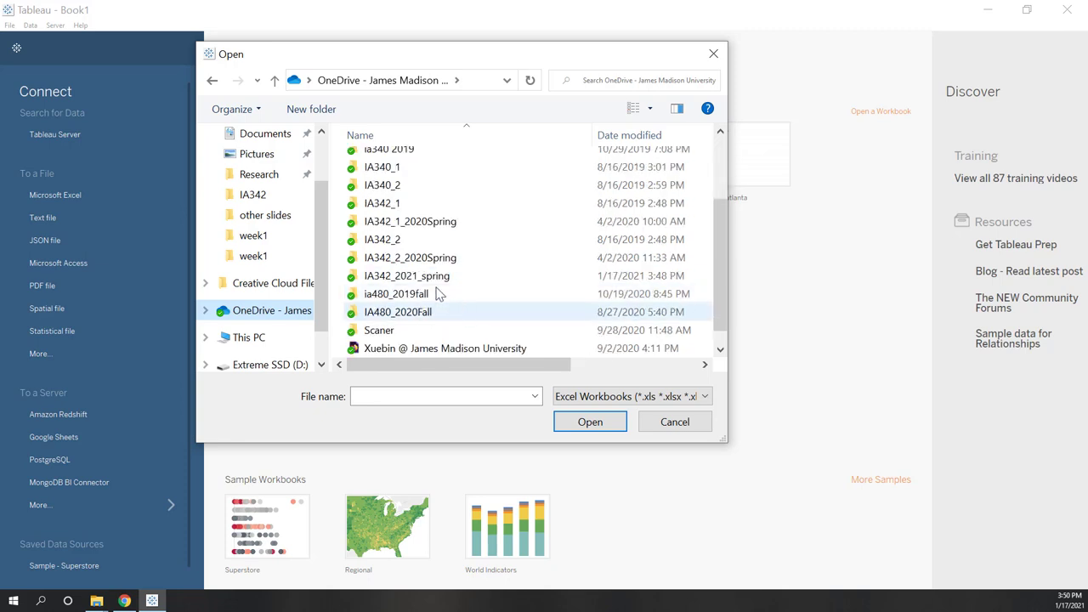
{"action": "double_click", "coordinate": [413, 279]}
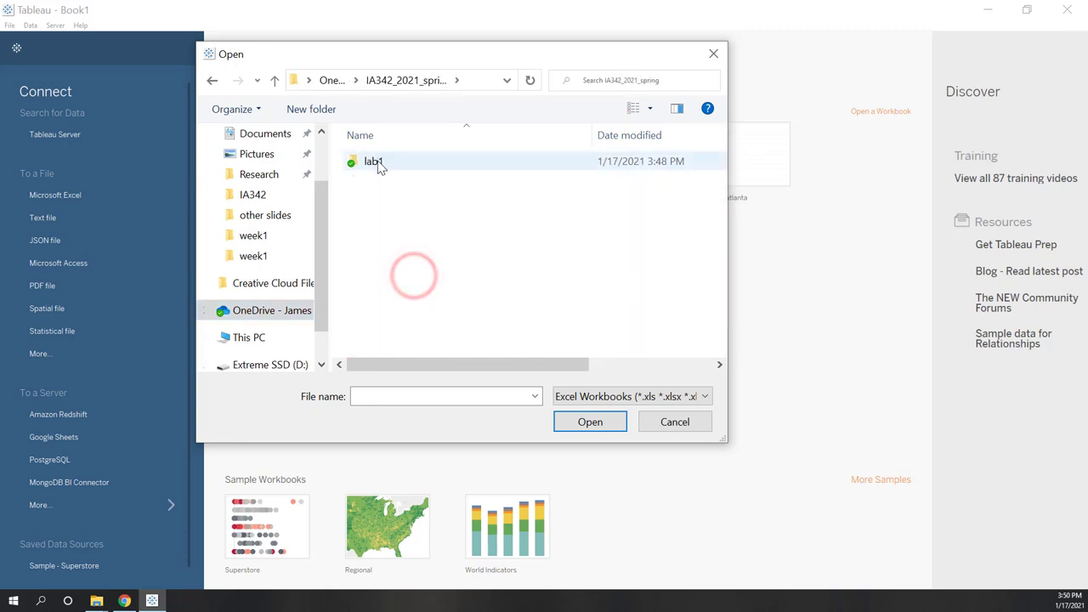
{"action": "left_click", "coordinate": [376, 162]}
{"action": "double_click", "coordinate": [376, 162]}
{"action": "left_click", "coordinate": [377, 161]}
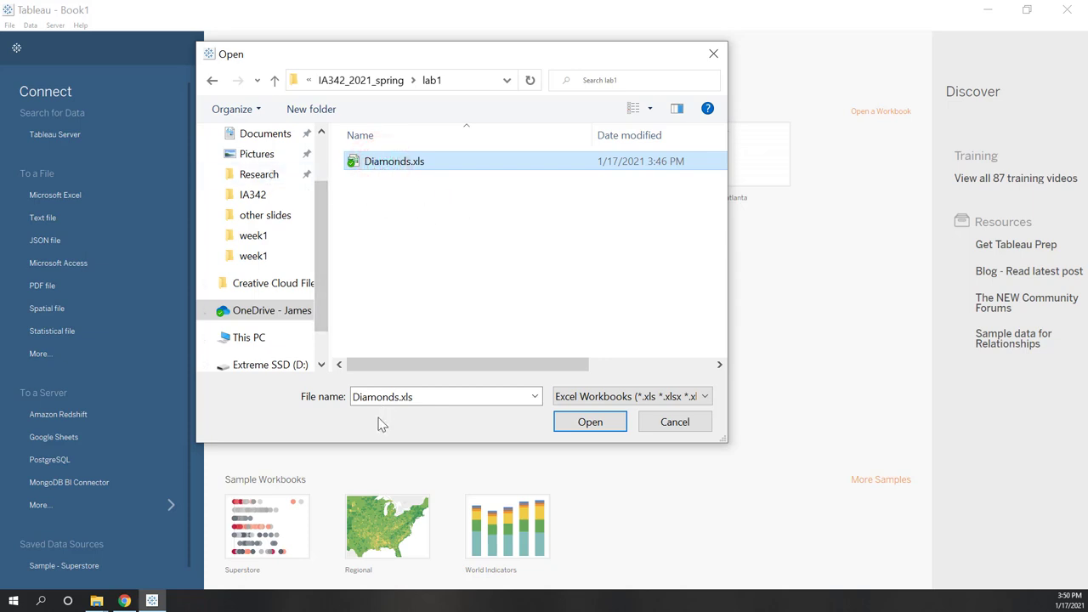
{"action": "left_click", "coordinate": [572, 422]}
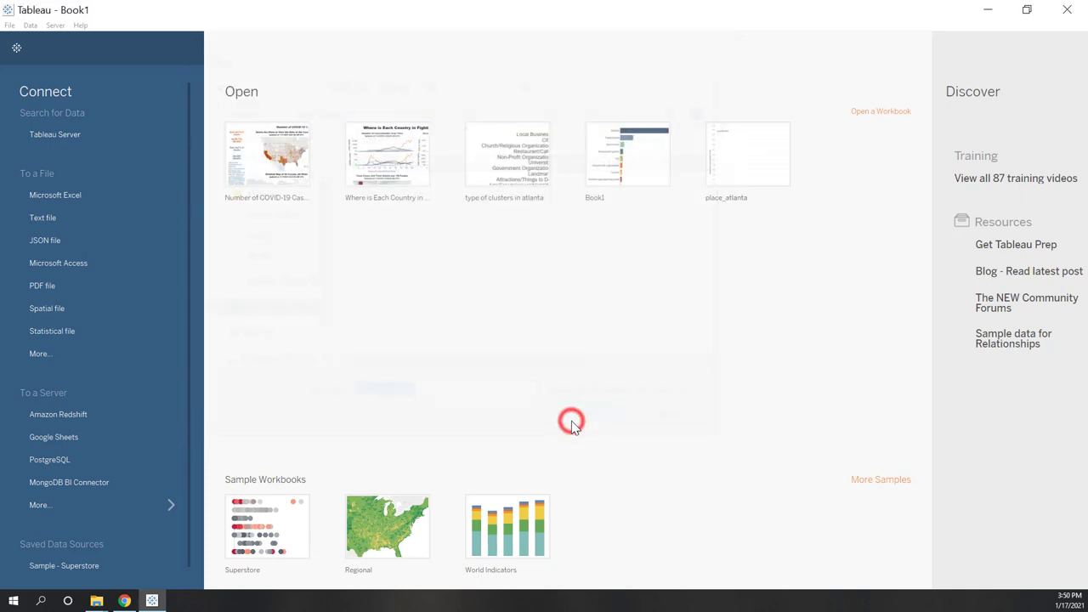
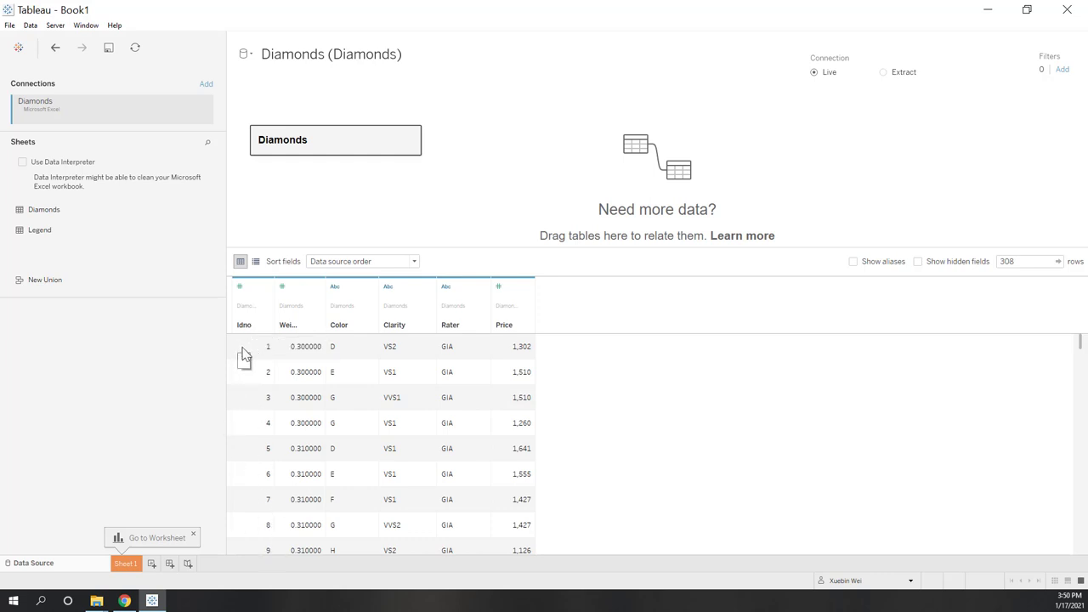
Widen the Weight column in the data preview and look through the Weight, Color and Clarity values of the Diamonds records.
{"action": "left_click", "coordinate": [323, 293]}
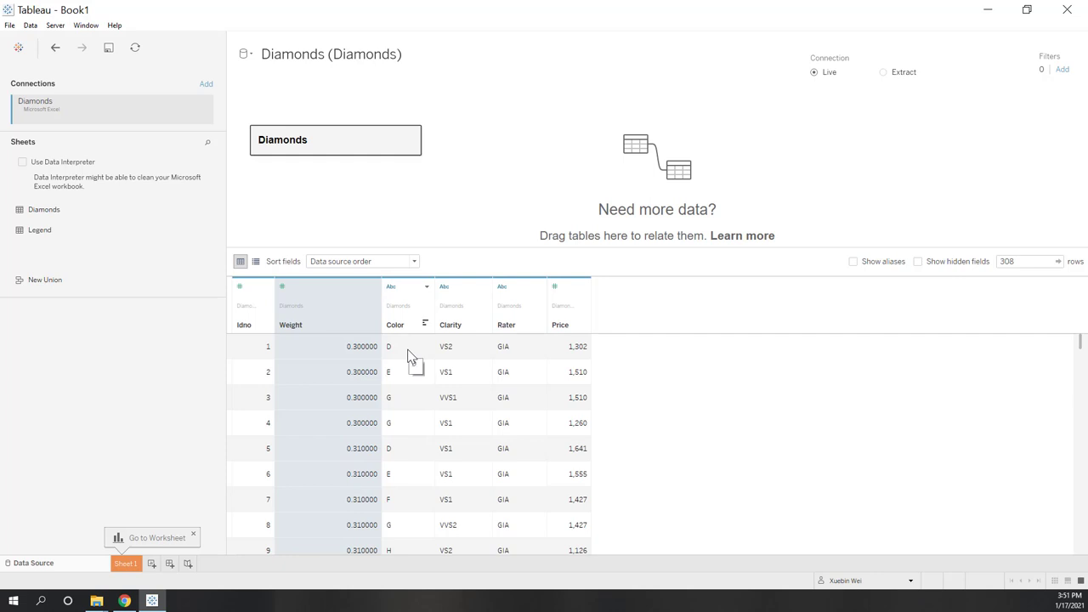
{"action": "scroll", "coordinate": [417, 383], "scroll_direction": "down", "scroll_amount": 3}
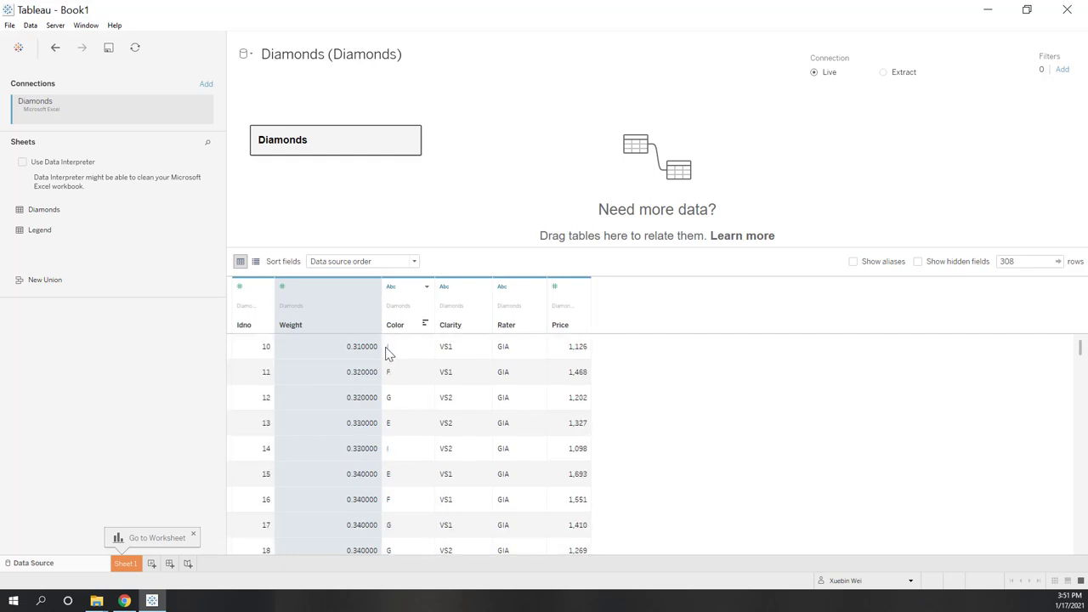
{"action": "scroll", "coordinate": [411, 372], "scroll_direction": "up", "scroll_amount": 3}
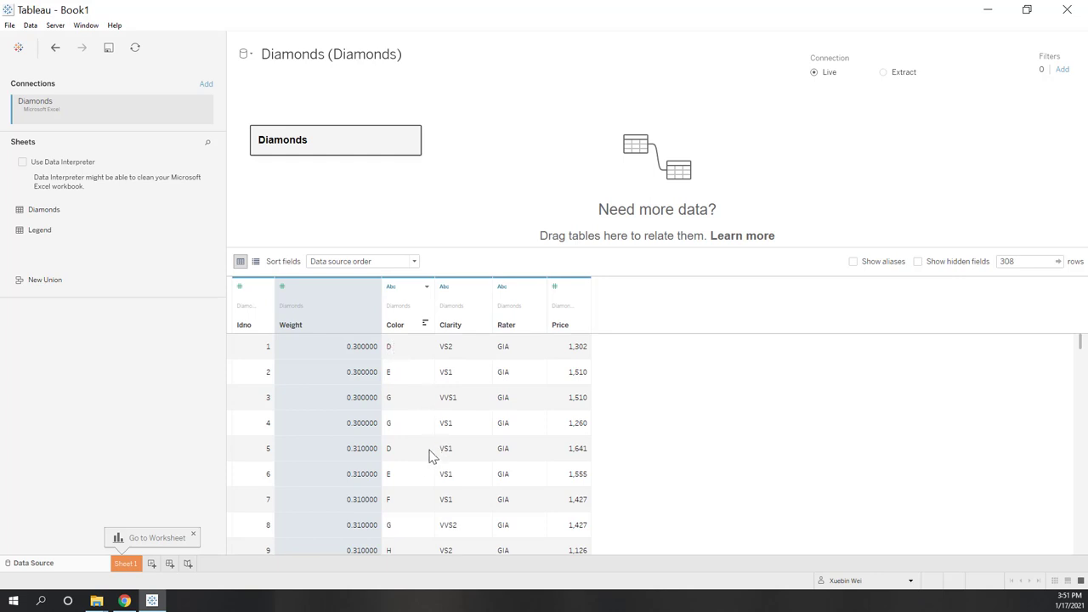
{"action": "scroll", "coordinate": [428, 456], "scroll_direction": "down", "scroll_amount": 9}
{"action": "scroll", "coordinate": [428, 457], "scroll_direction": "down", "scroll_amount": 2}
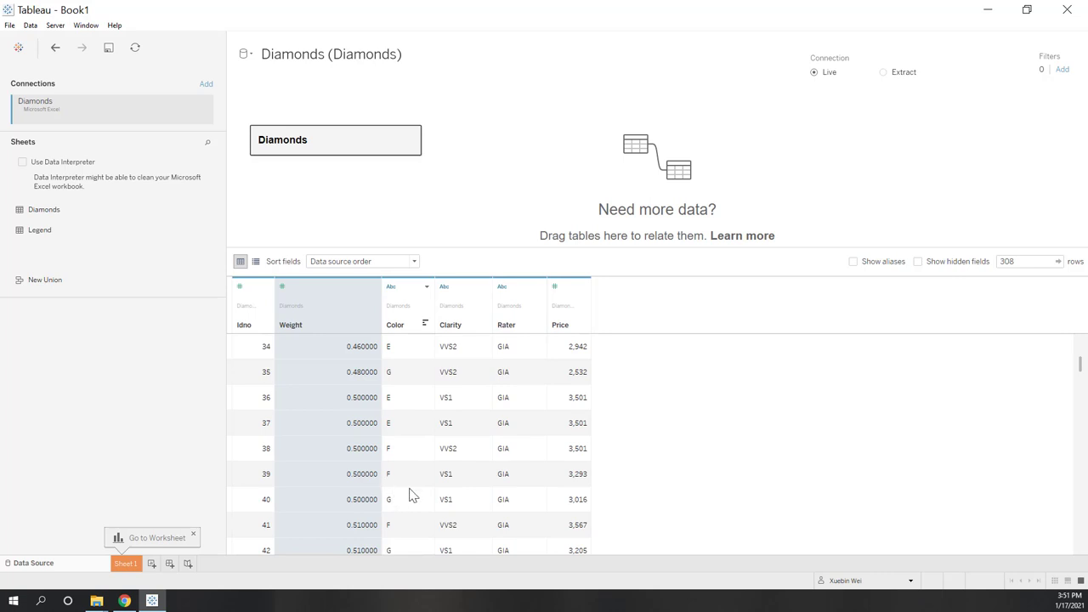
{"action": "scroll", "coordinate": [422, 427], "scroll_direction": "up", "scroll_amount": 9}
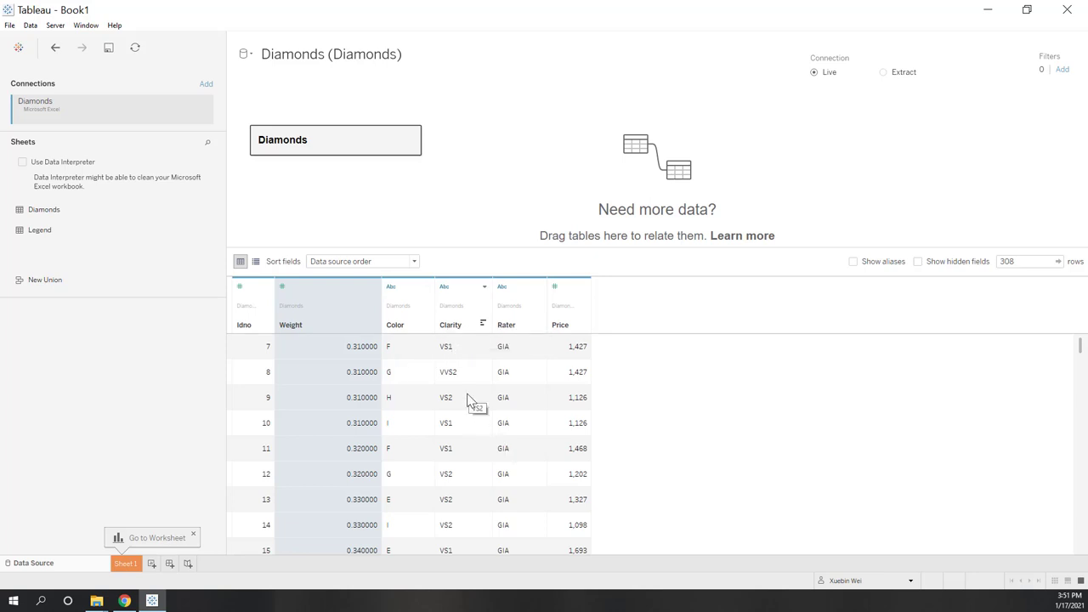
{"action": "scroll", "coordinate": [468, 400], "scroll_direction": "down", "scroll_amount": 3}
{"action": "scroll", "coordinate": [468, 399], "scroll_direction": "down", "scroll_amount": 2}
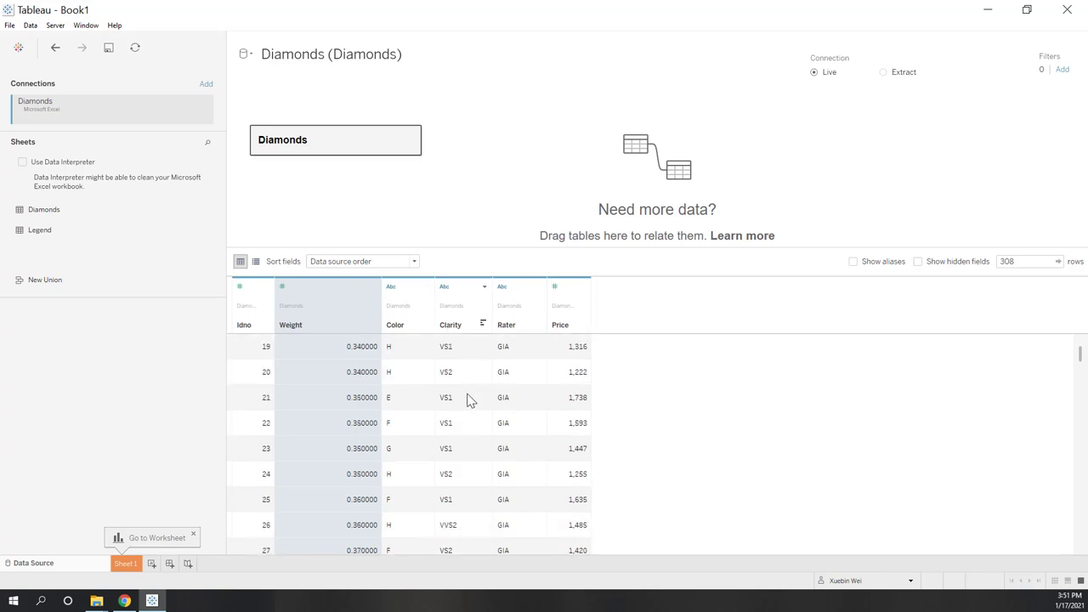
{"action": "scroll", "coordinate": [473, 470], "scroll_direction": "down", "scroll_amount": 2}
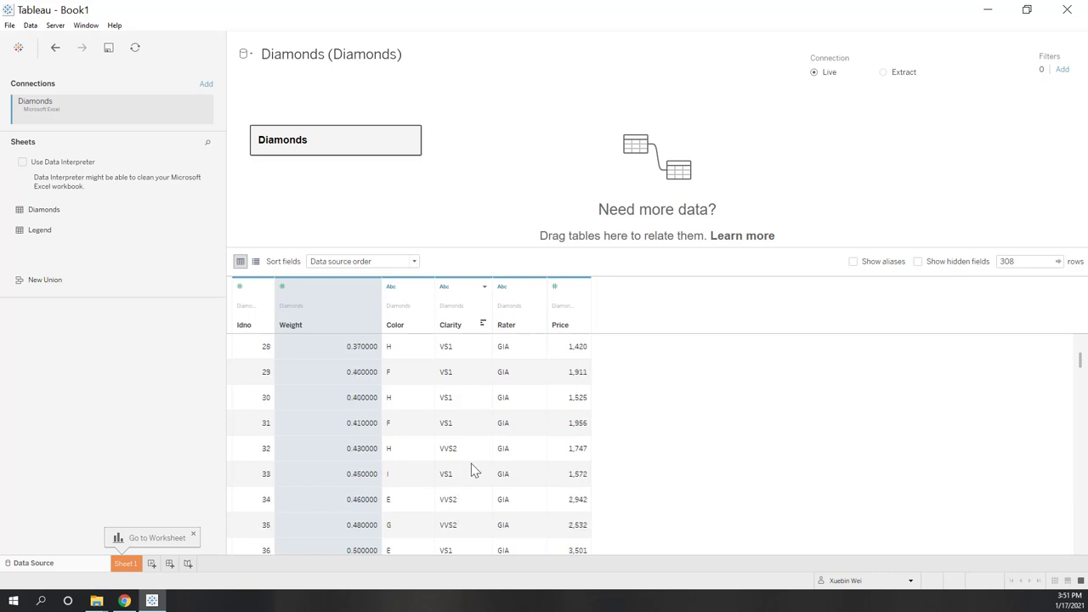
{"action": "scroll", "coordinate": [473, 469], "scroll_direction": "down", "scroll_amount": 4}
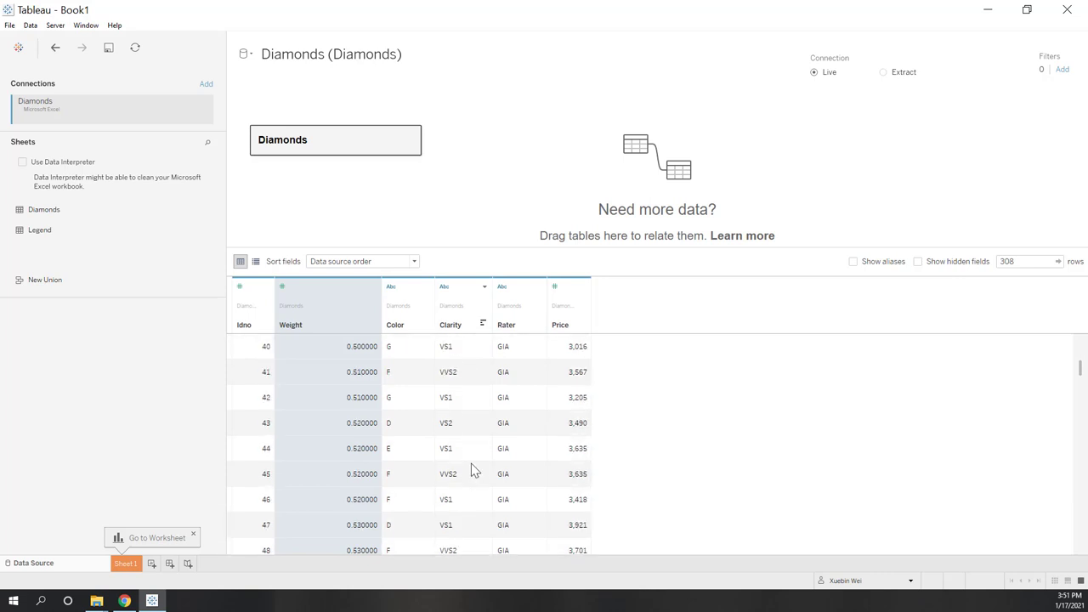
Examine individual Rater values and a Price value in the Diamonds data preview.
{"action": "left_click", "coordinate": [506, 346]}
{"action": "left_click", "coordinate": [506, 372]}
{"action": "left_click", "coordinate": [506, 398]}
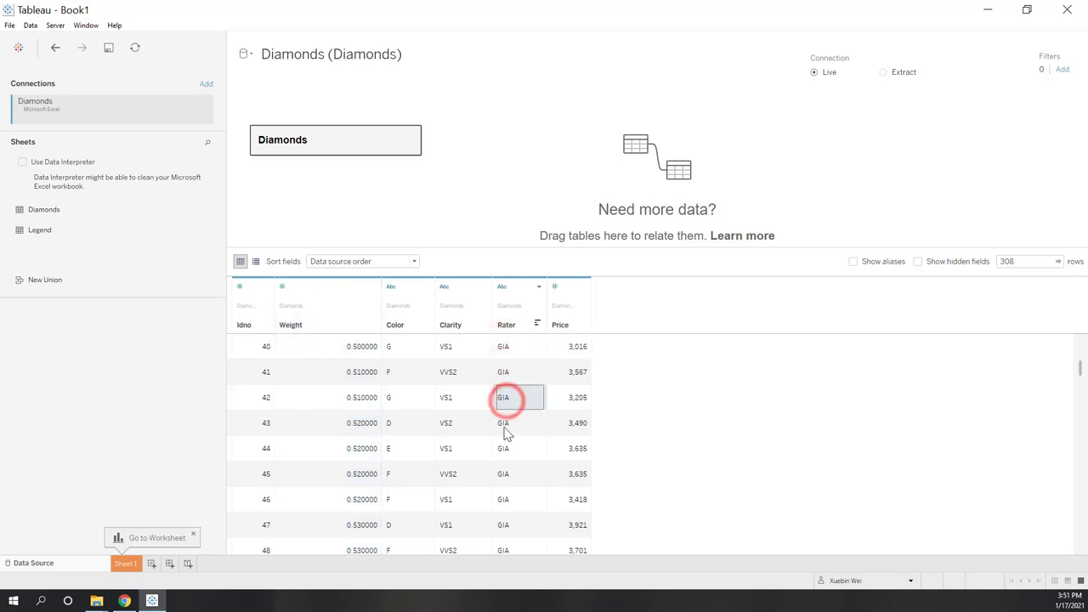
{"action": "left_click", "coordinate": [504, 428]}
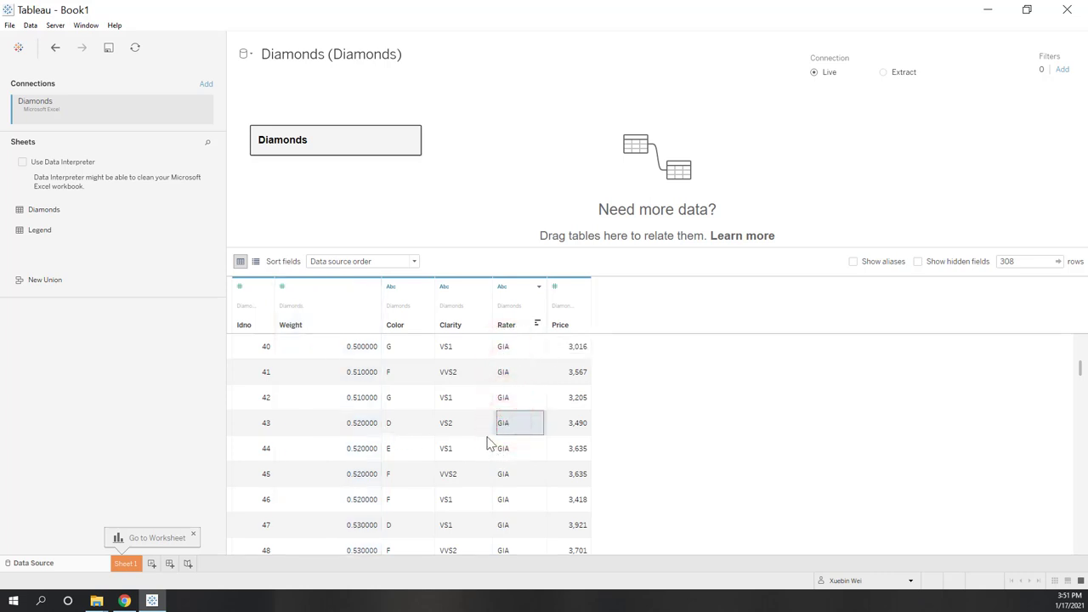
{"action": "left_click", "coordinate": [577, 425]}
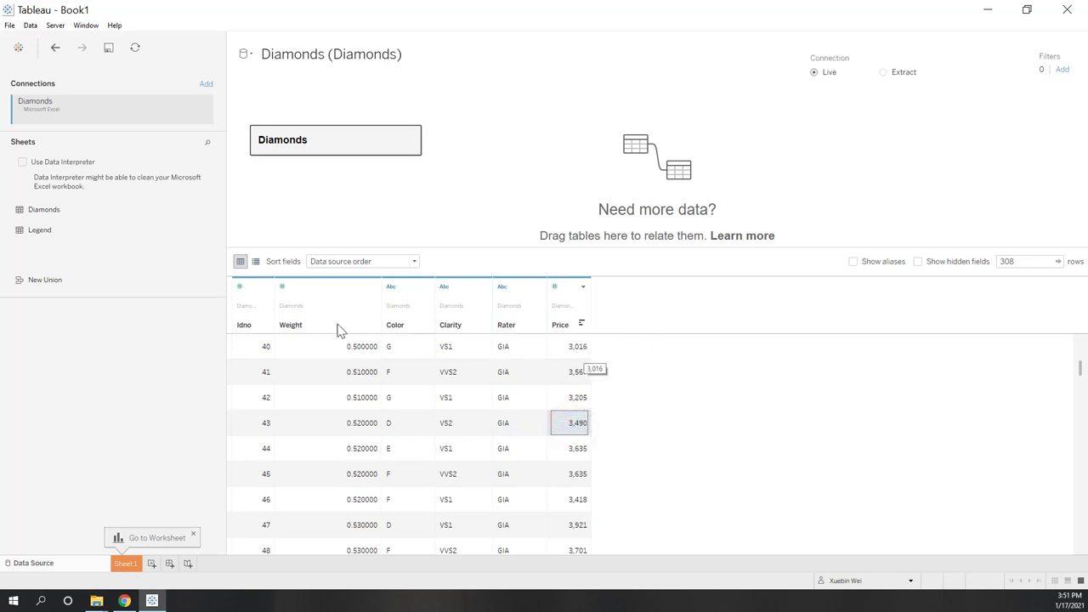
Check the data types assigned to the Idno, Weight, Color and Price fields and the preview's row count.
{"action": "left_click", "coordinate": [242, 288]}
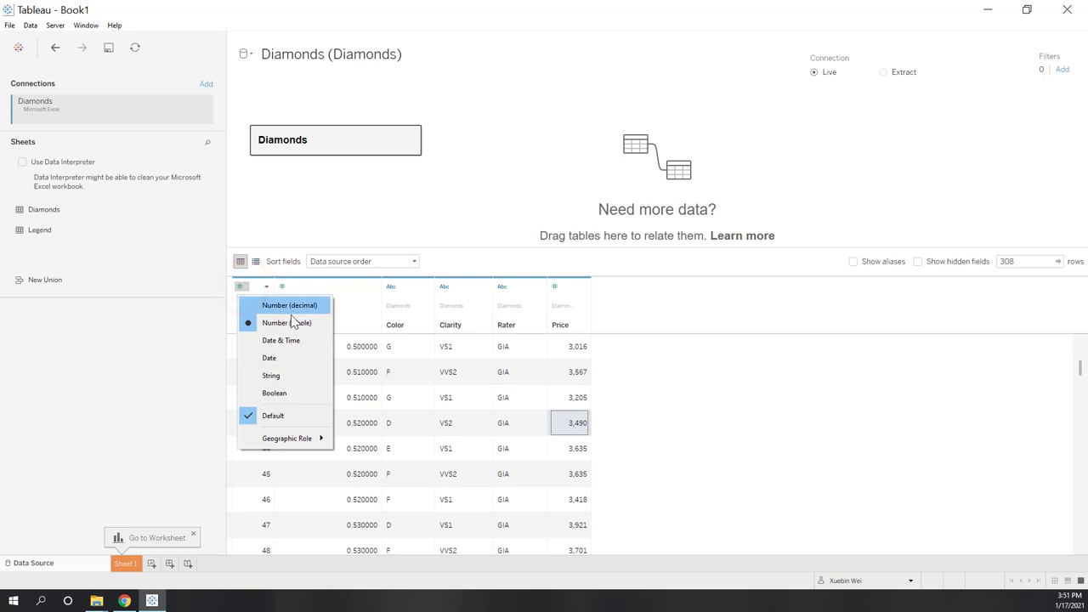
{"action": "left_click", "coordinate": [203, 357]}
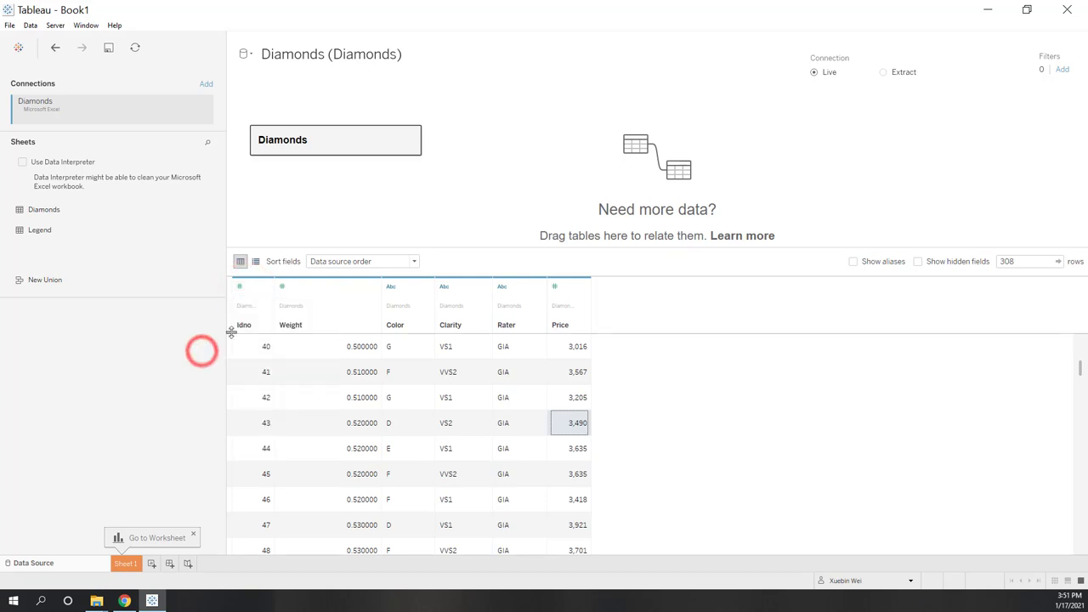
{"action": "left_click", "coordinate": [283, 289]}
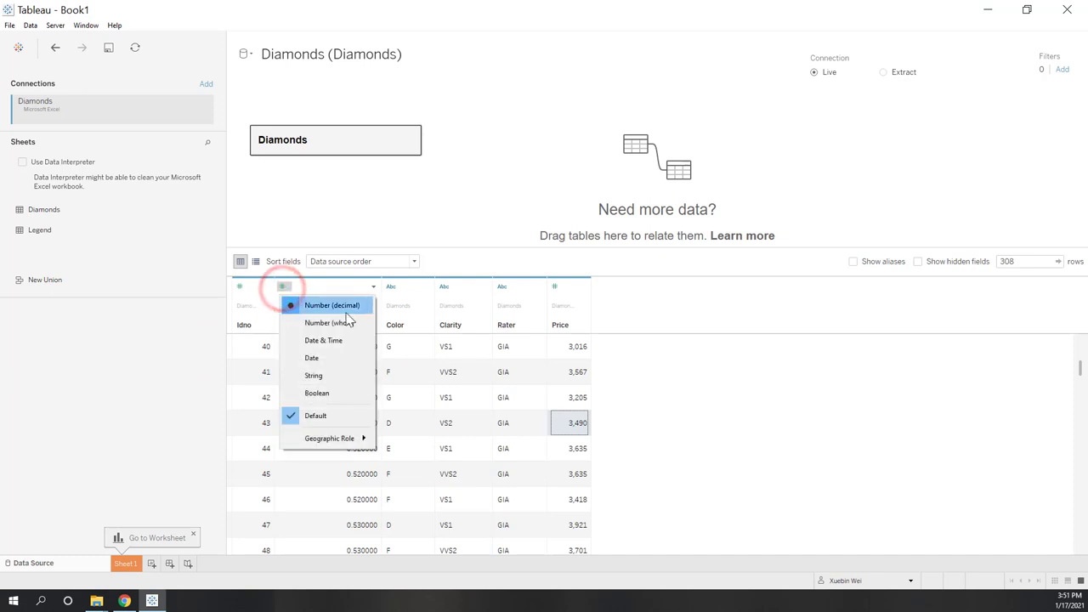
{"action": "left_click", "coordinate": [466, 241]}
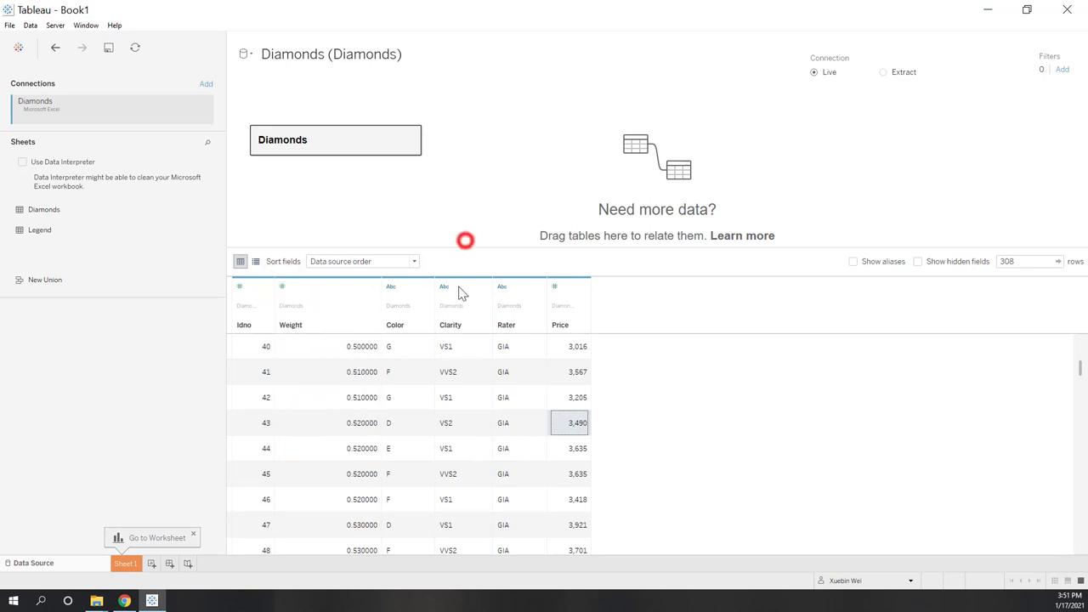
{"action": "left_click", "coordinate": [392, 287]}
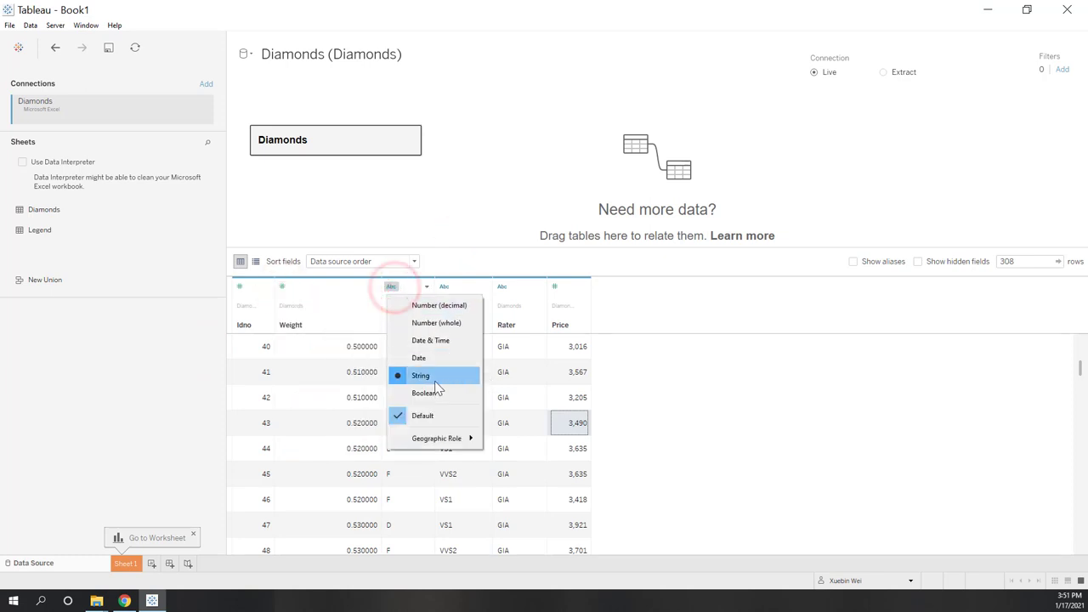
{"action": "left_click", "coordinate": [718, 397]}
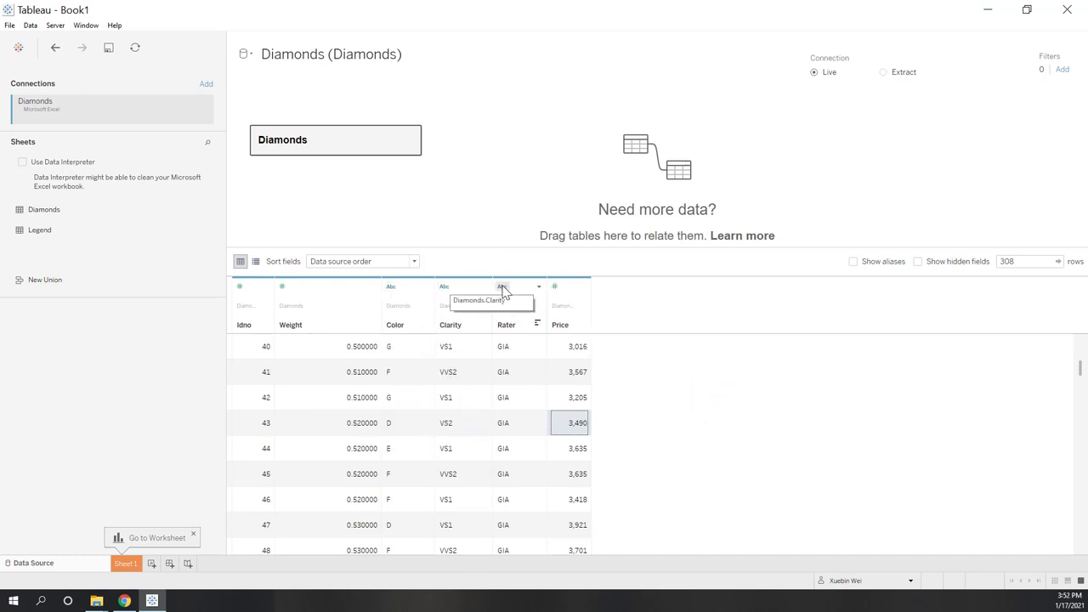
{"action": "left_click", "coordinate": [556, 288]}
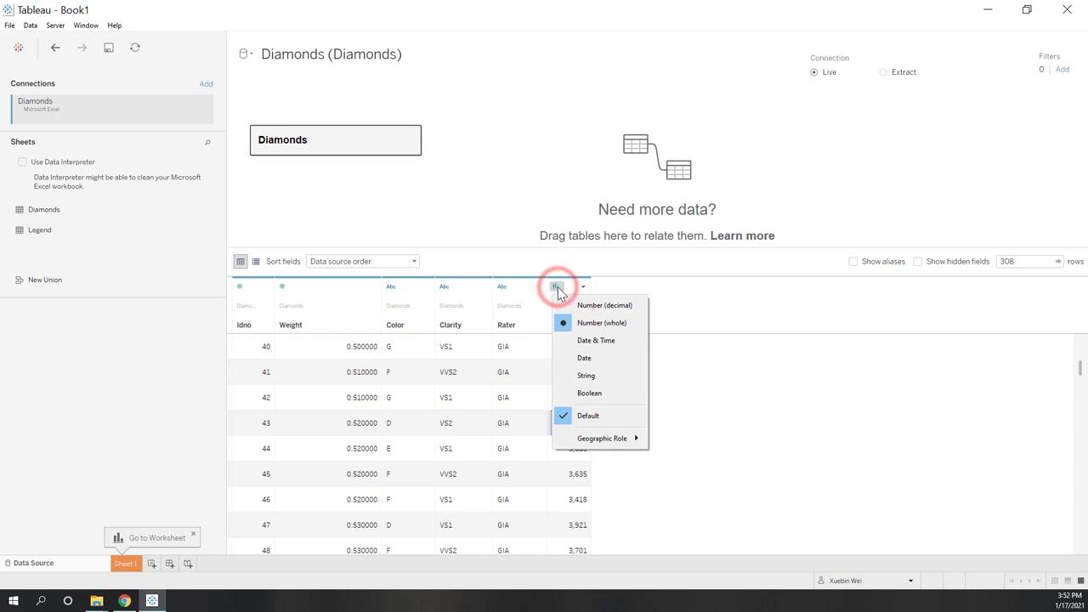
{"action": "left_click", "coordinate": [755, 375]}
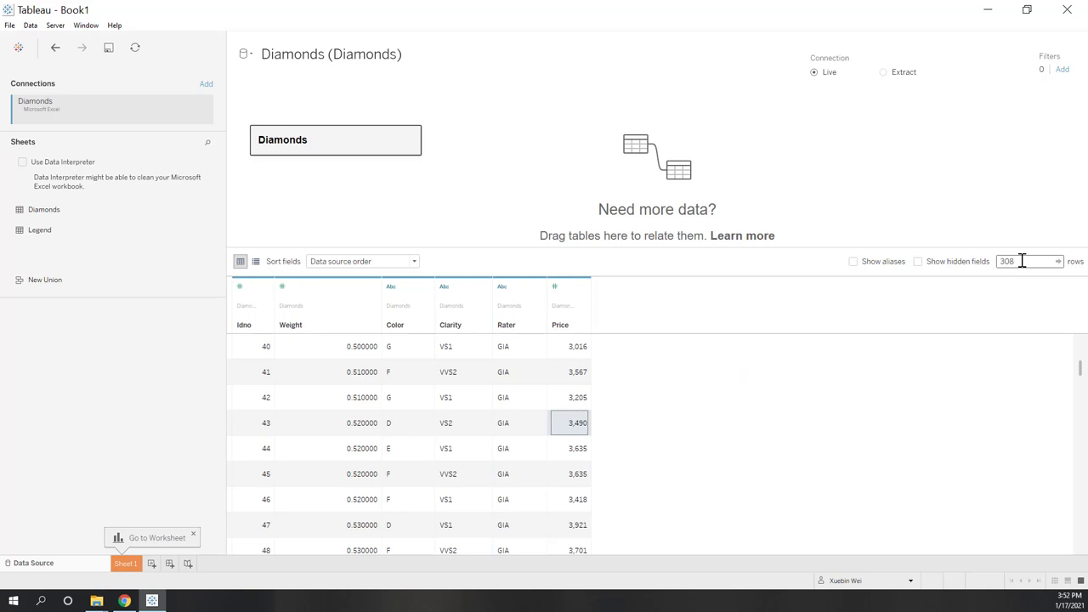
{"action": "left_click", "coordinate": [909, 435]}
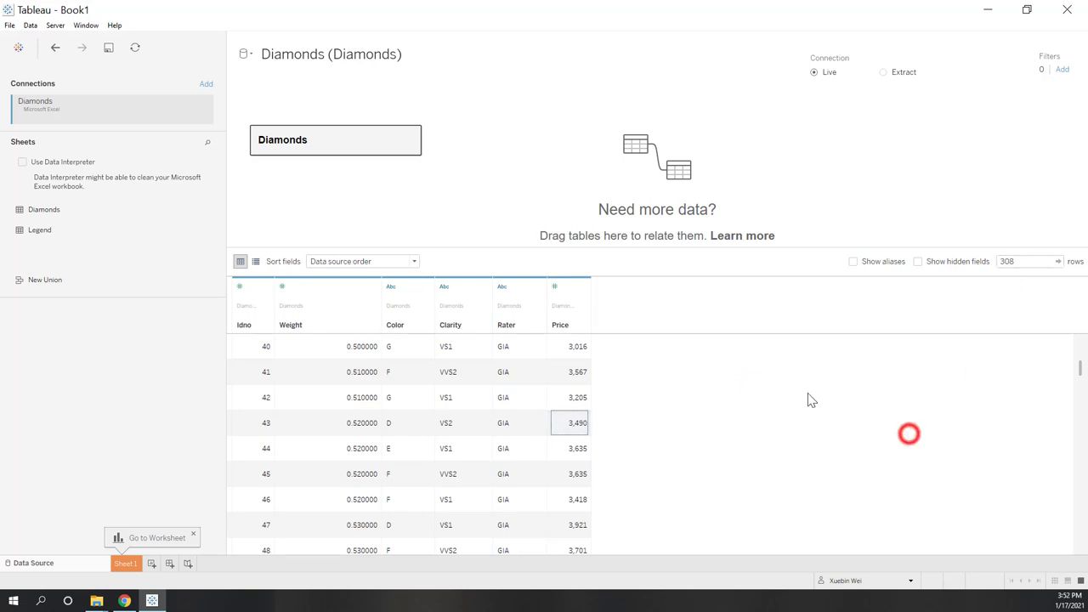
Open the Price and Rater field names for editing without renaming them, and review Price's data type options.
{"action": "scroll", "coordinate": [777, 394], "scroll_direction": "down", "scroll_amount": 2}
{"action": "scroll", "coordinate": [777, 394], "scroll_direction": "up", "scroll_amount": 7}
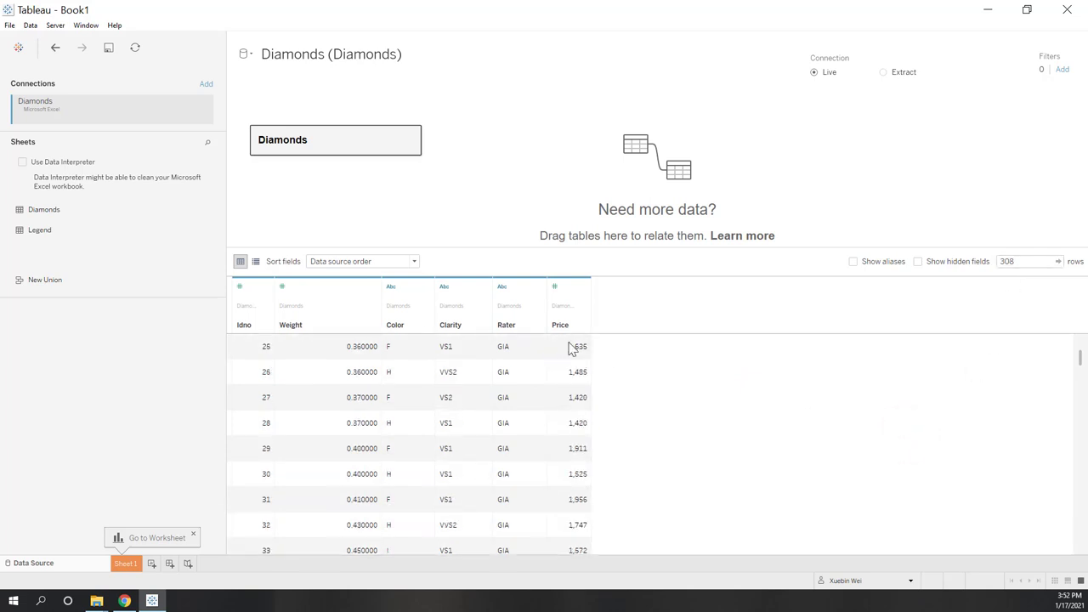
{"action": "left_click", "coordinate": [561, 326]}
{"action": "left_click", "coordinate": [561, 327]}
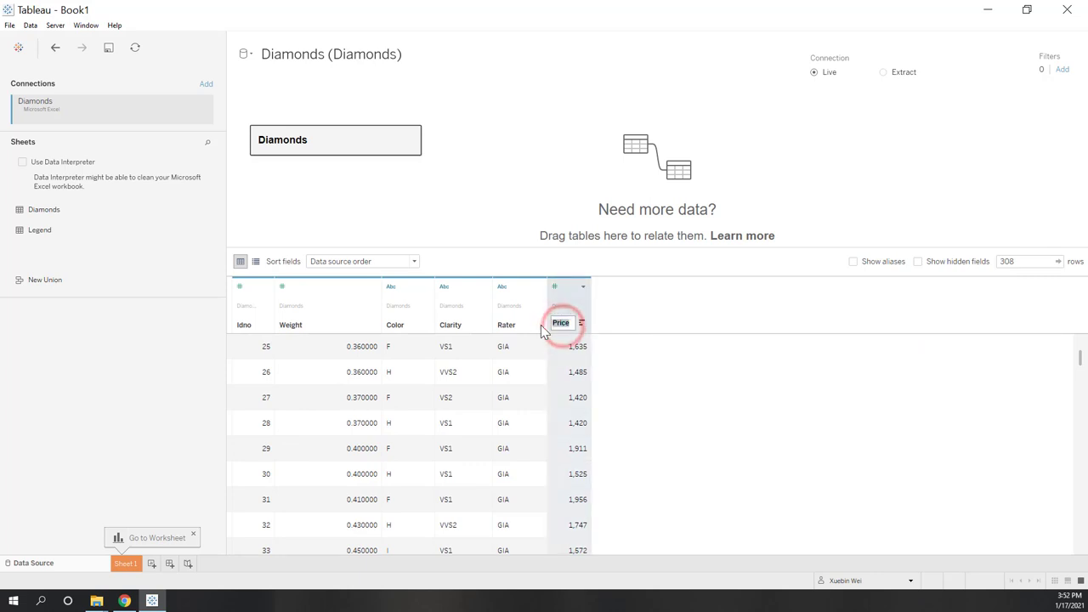
{"action": "left_click", "coordinate": [506, 325]}
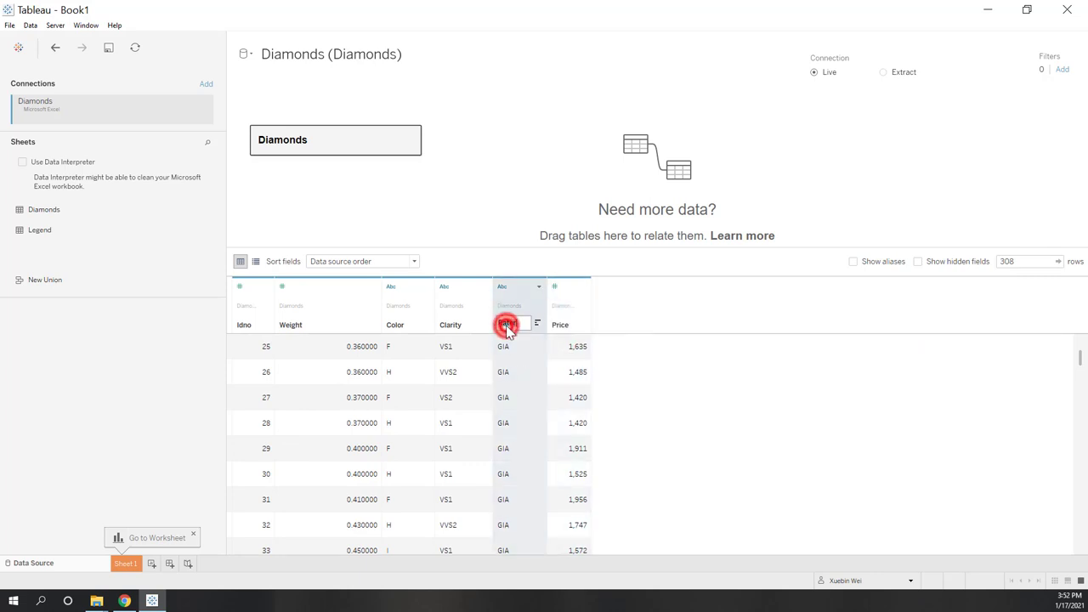
{"action": "left_click", "coordinate": [509, 323]}
{"action": "left_click", "coordinate": [663, 373]}
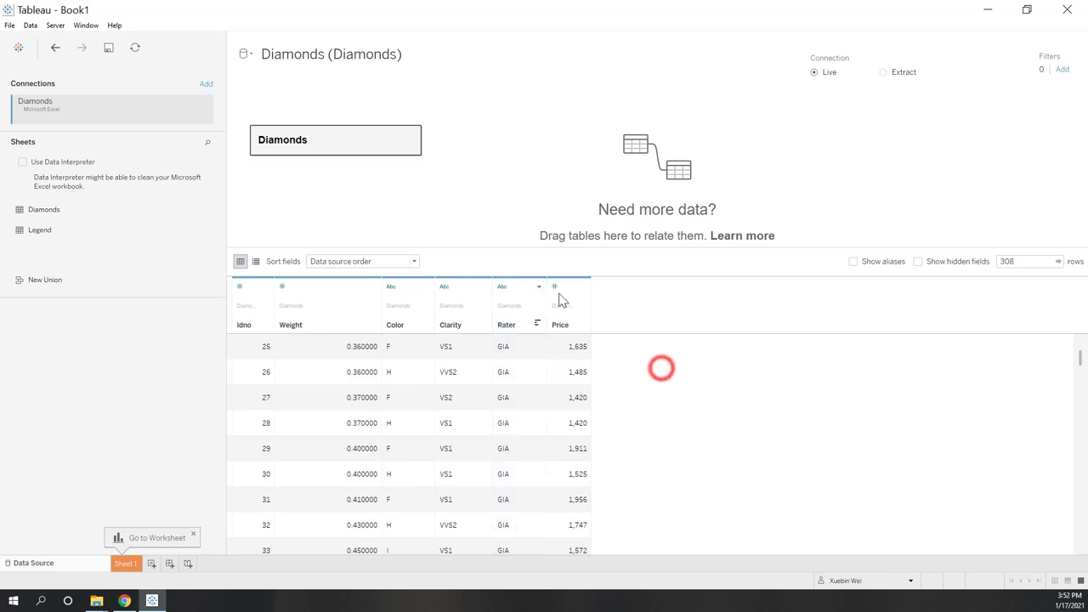
{"action": "left_click", "coordinate": [555, 287]}
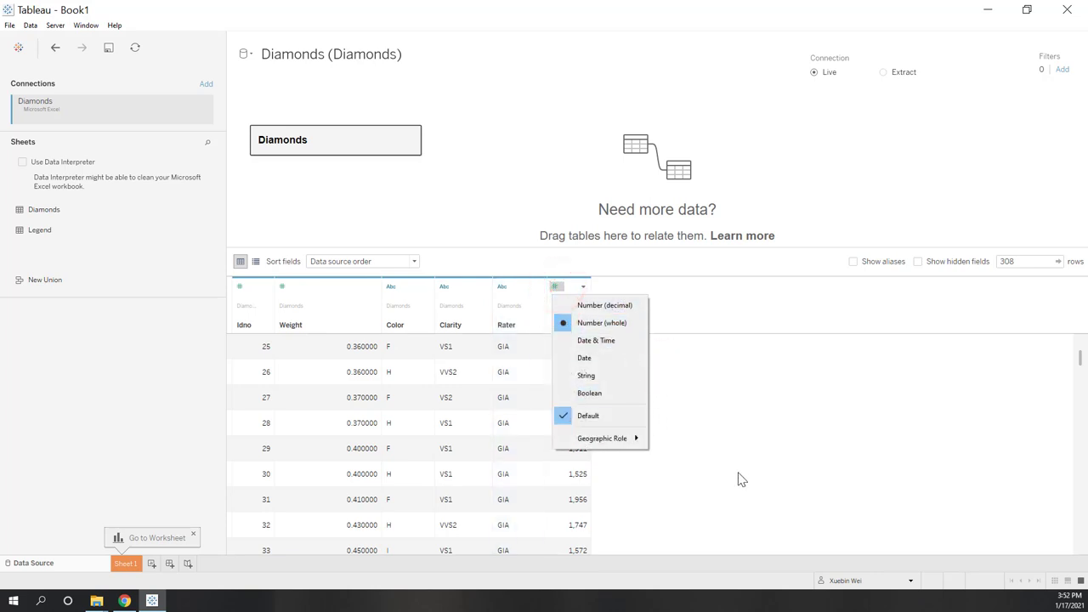
{"action": "left_click", "coordinate": [741, 381]}
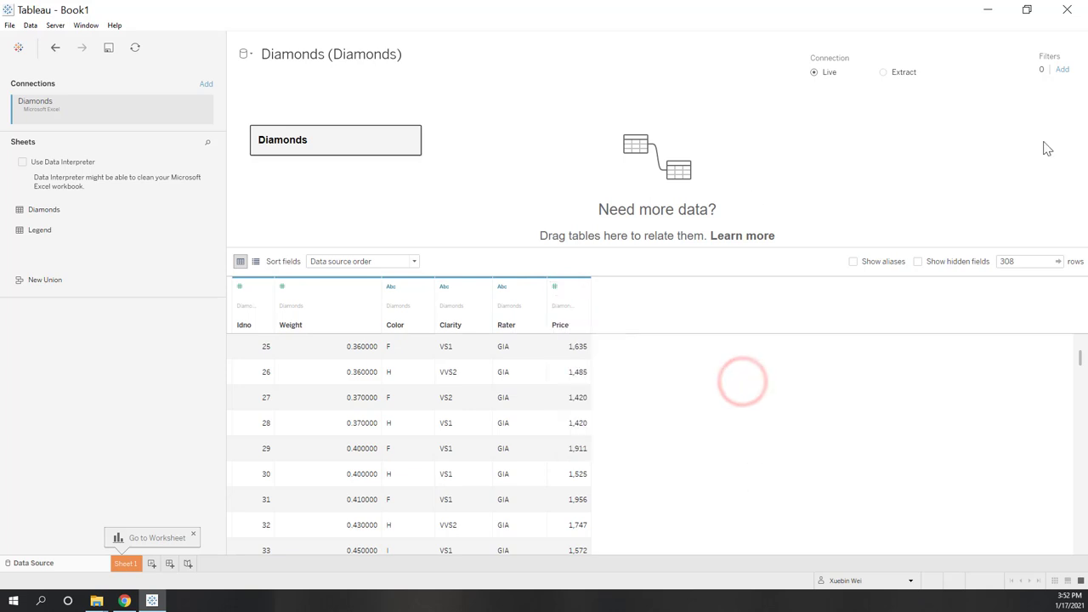
Try out a data source filter on Color that keeps only the value I, and cancel it.
{"action": "left_click", "coordinate": [1062, 75]}
{"action": "left_click", "coordinate": [480, 299]}
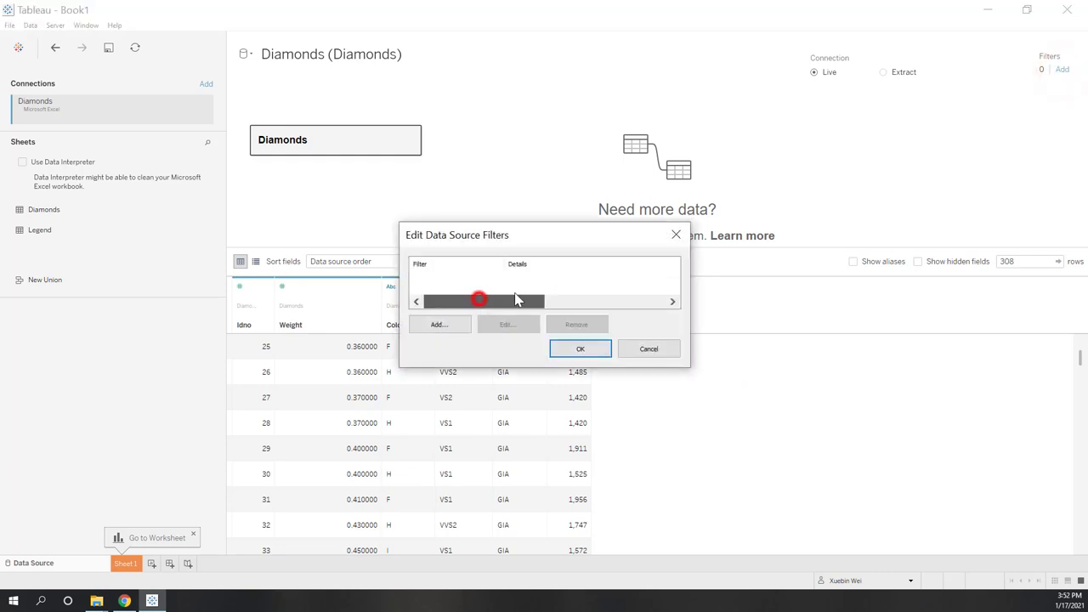
{"action": "mouse_move", "coordinate": [516, 300]}
{"action": "left_mouse_down"}
{"action": "mouse_move", "coordinate": [576, 298]}
{"action": "mouse_move", "coordinate": [515, 309]}
{"action": "left_mouse_up"}
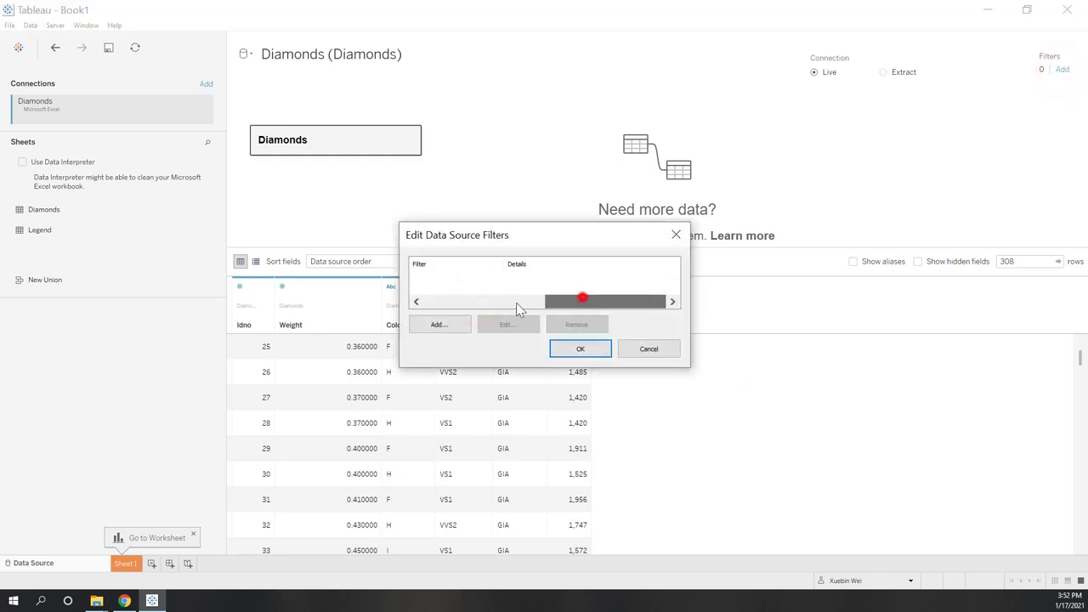
{"action": "left_click", "coordinate": [439, 328]}
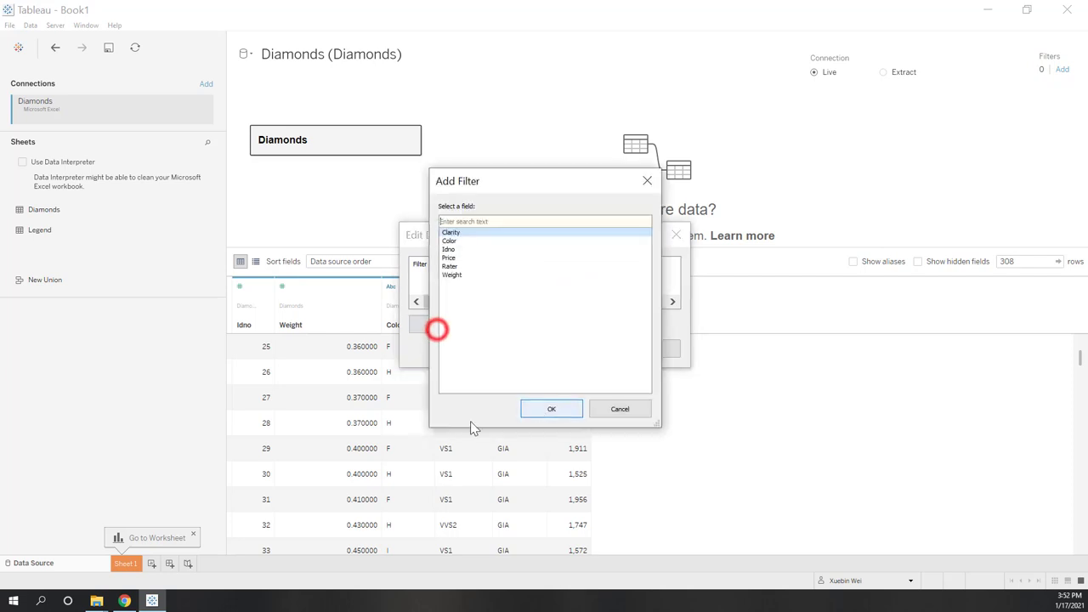
{"action": "left_click", "coordinate": [463, 240]}
{"action": "left_click", "coordinate": [551, 409]}
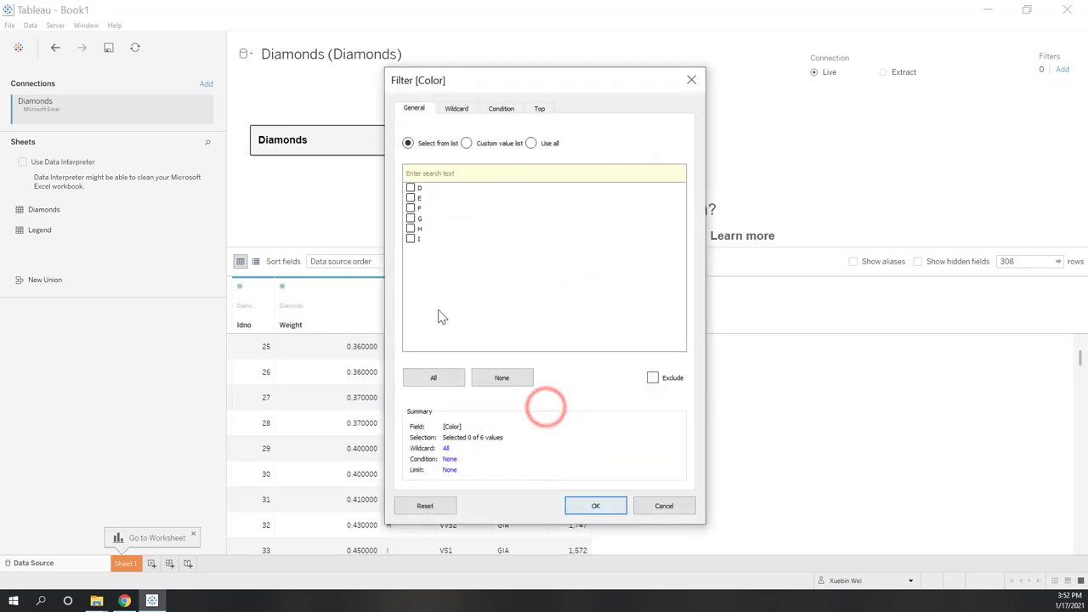
{"action": "left_click", "coordinate": [410, 240]}
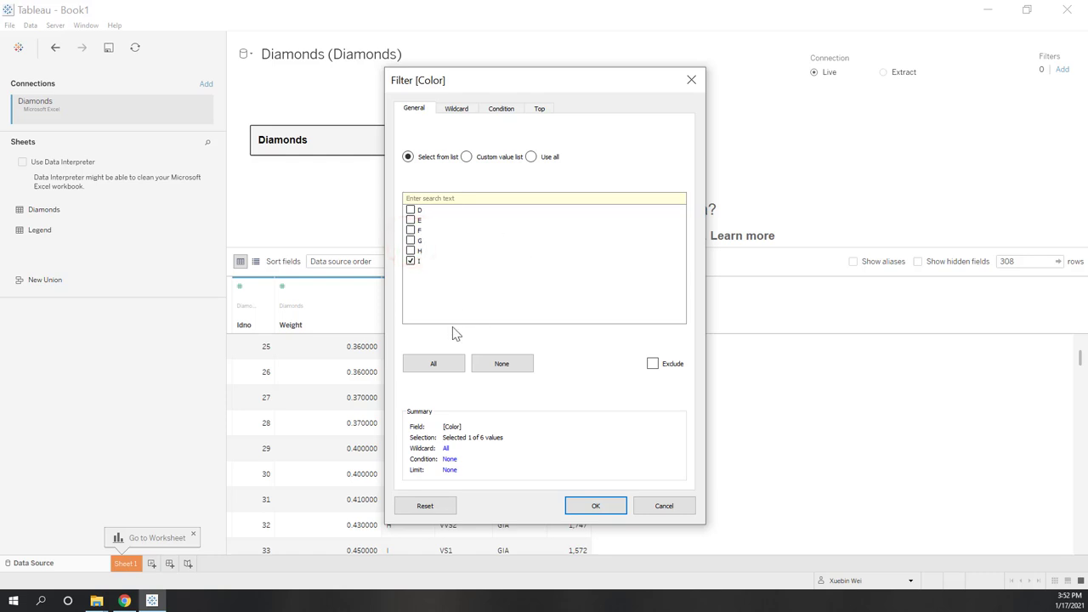
{"action": "left_click", "coordinate": [653, 508]}
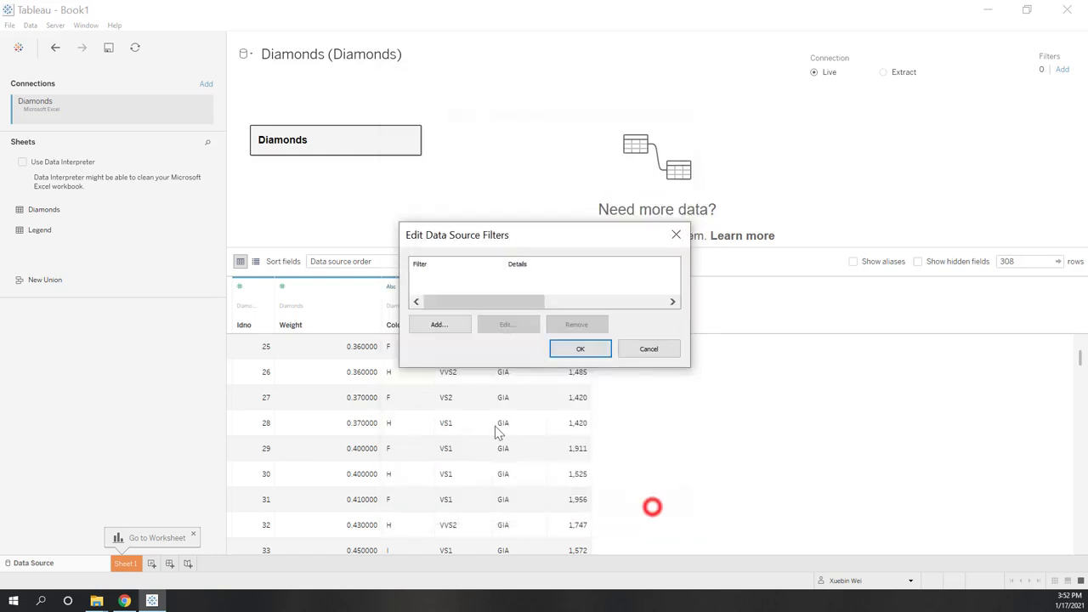
{"action": "left_click", "coordinate": [649, 351]}
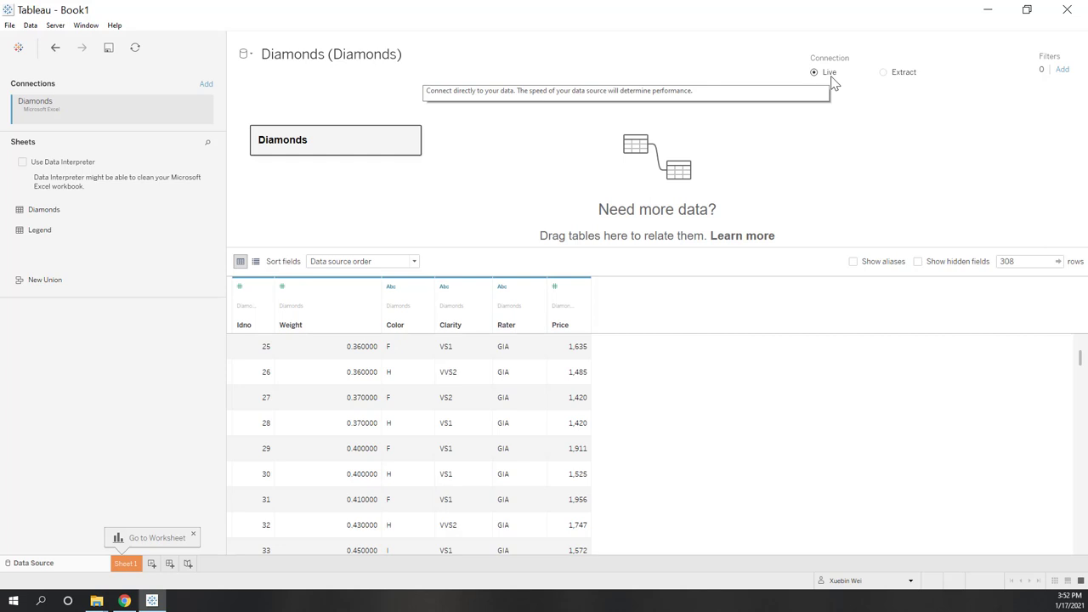
Switch the Diamonds connection from live to an extract and open Sheet 1 to begin saving the extract.
{"action": "left_click", "coordinate": [883, 74]}
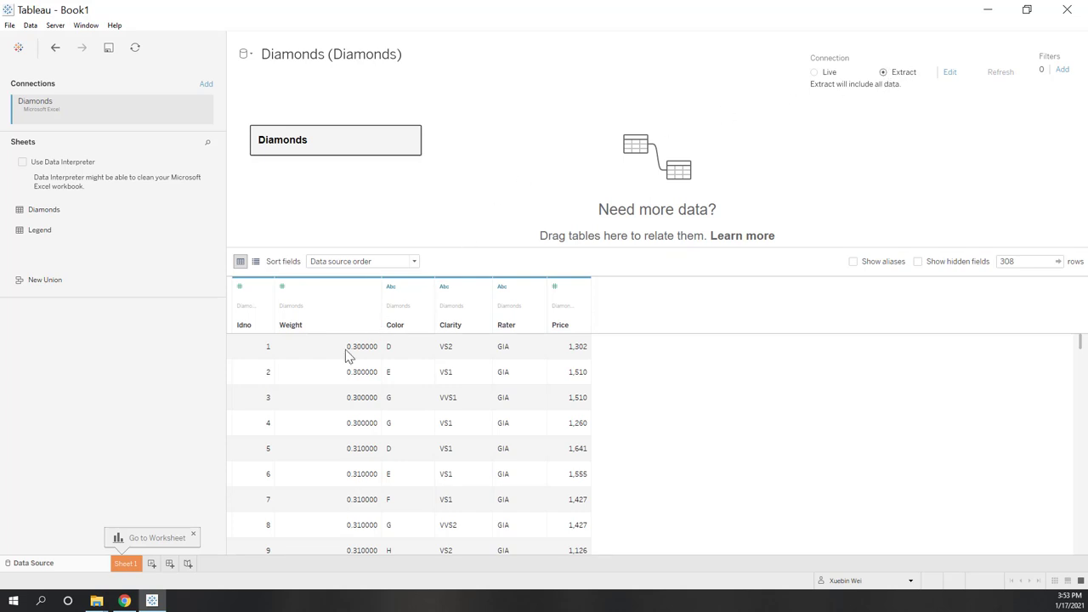
{"action": "left_click", "coordinate": [125, 564]}
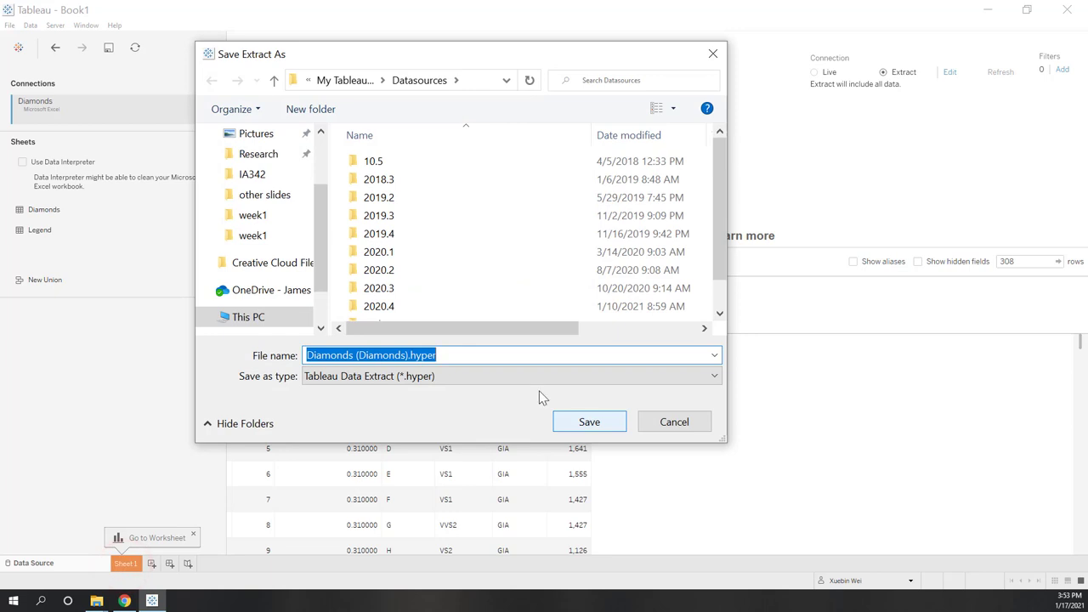
Try clearing the extract's file name, restore it, and review the available file types for the extract.
{"action": "left_click", "coordinate": [461, 357]}
{"action": "key", "text": "ctrl+a"}
{"action": "key", "text": "BackSpace"}
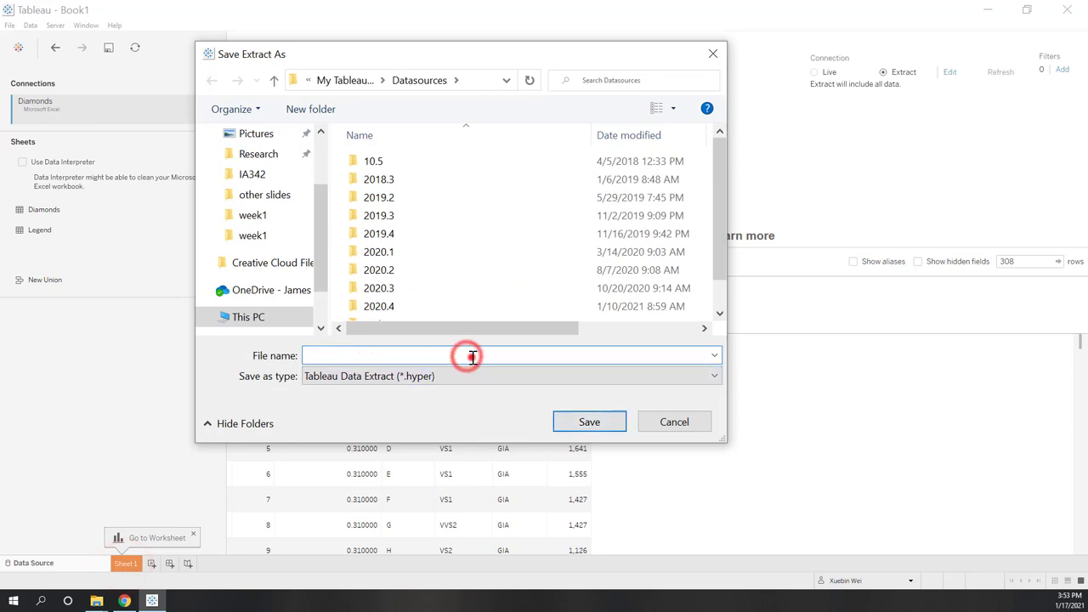
{"action": "key", "text": "ctrl+z"}
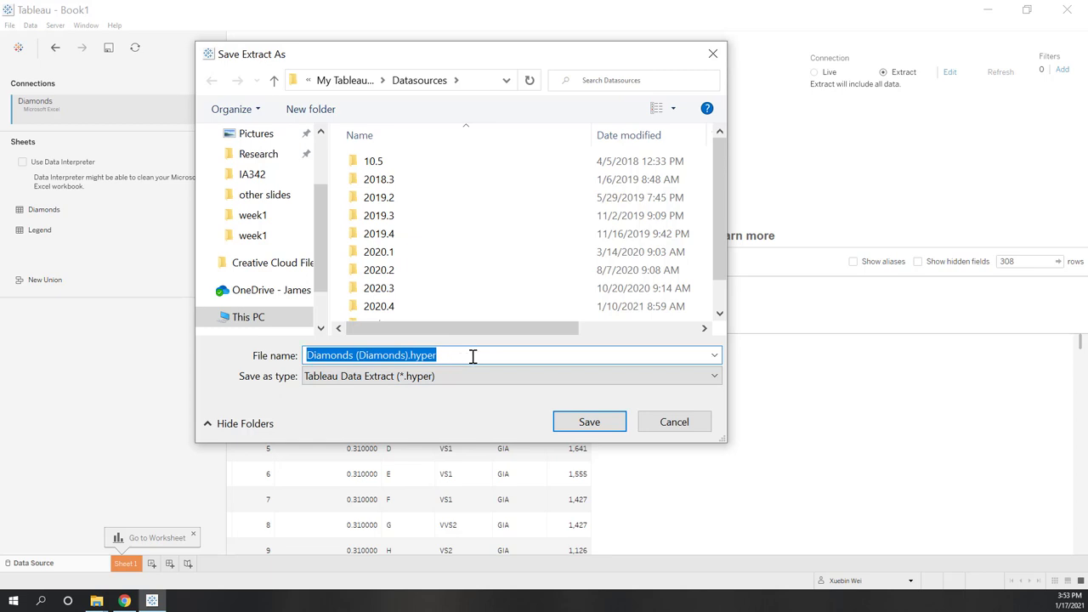
{"action": "left_click", "coordinate": [470, 356]}
{"action": "left_click", "coordinate": [470, 376]}
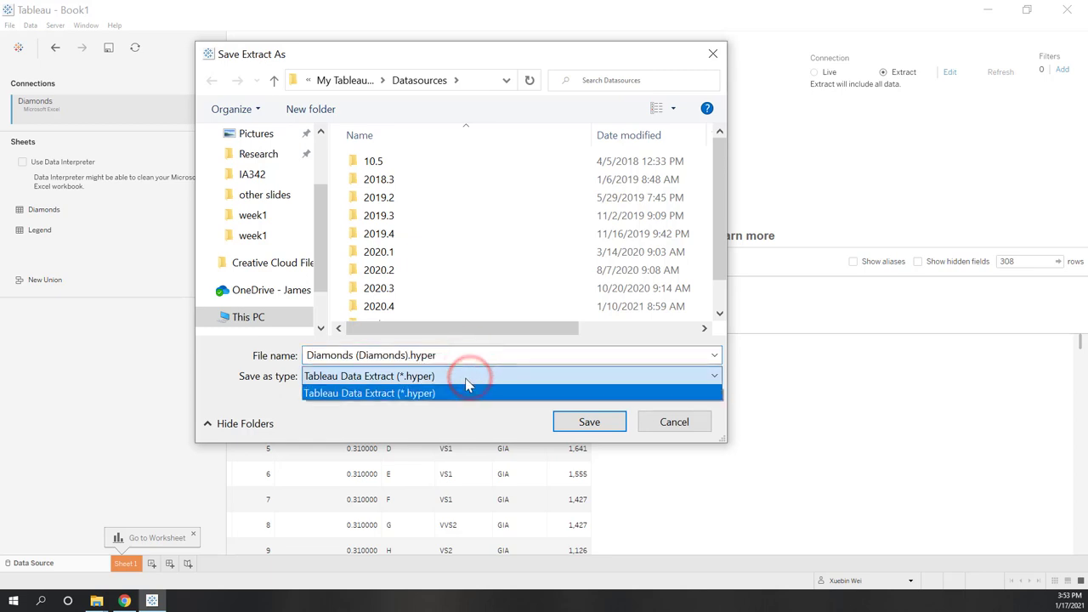
{"action": "left_click", "coordinate": [468, 389]}
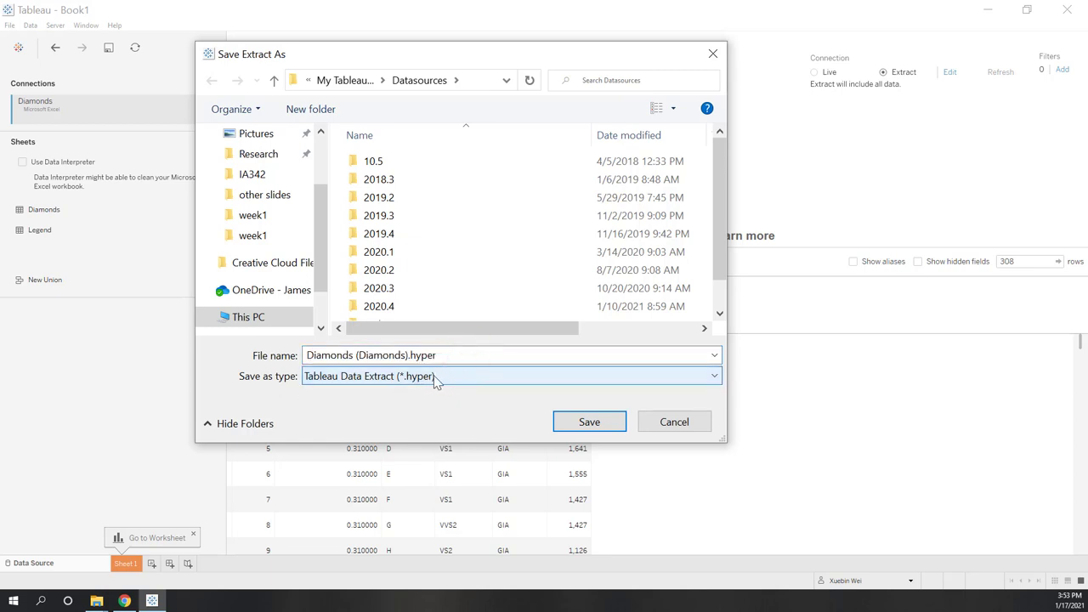
{"action": "left_click", "coordinate": [440, 355]}
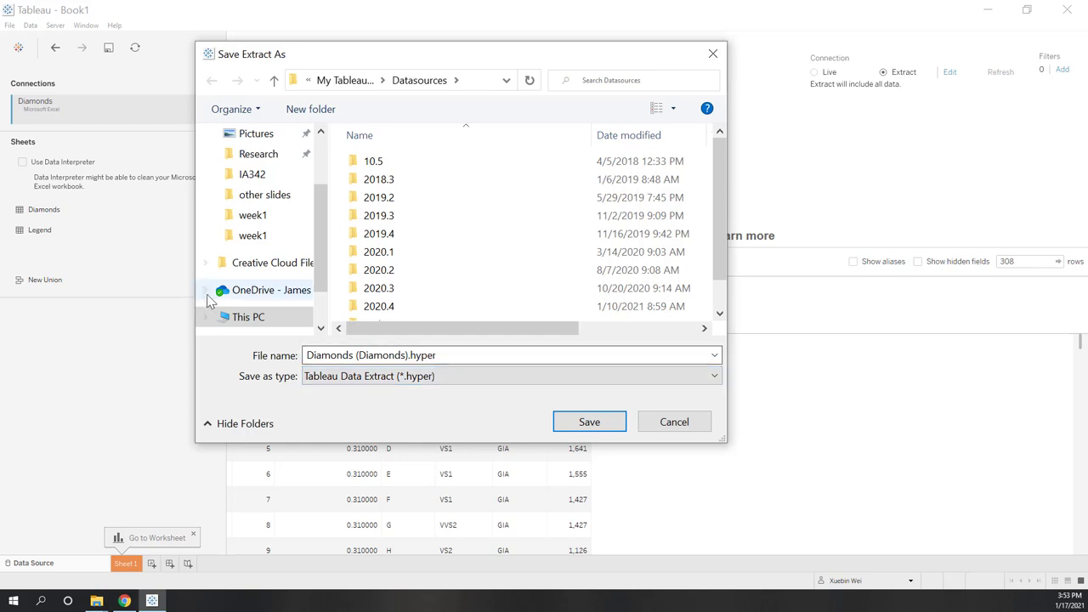
Save the extract as Diamonds (Diamonds).hyper in the lab1 folder inside IA342_2021_spring on OneDrive.
{"action": "left_click", "coordinate": [241, 293]}
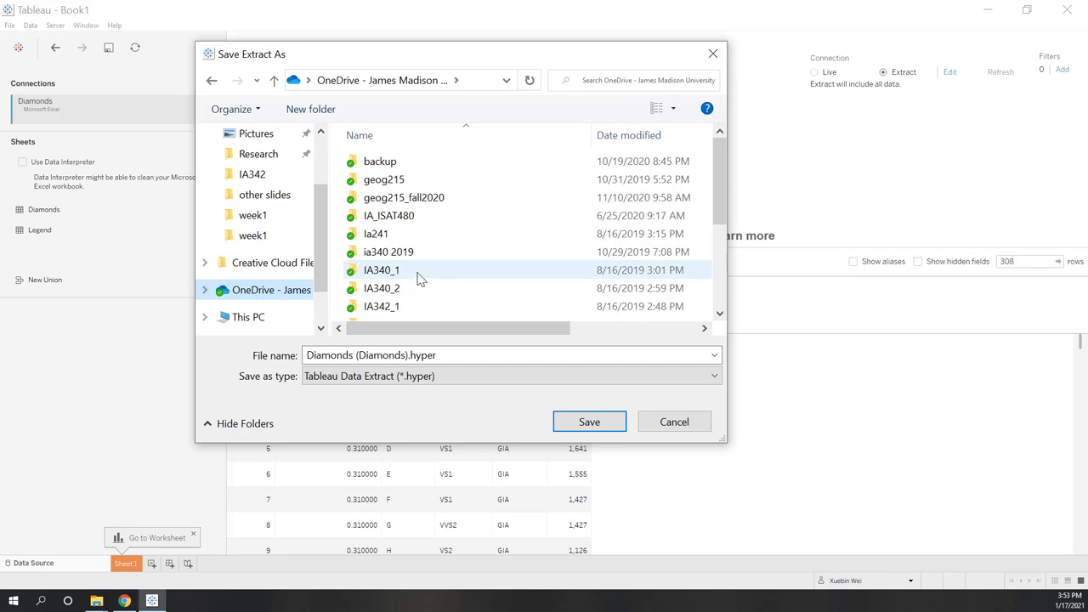
{"action": "scroll", "coordinate": [408, 221], "scroll_direction": "down", "scroll_amount": 1}
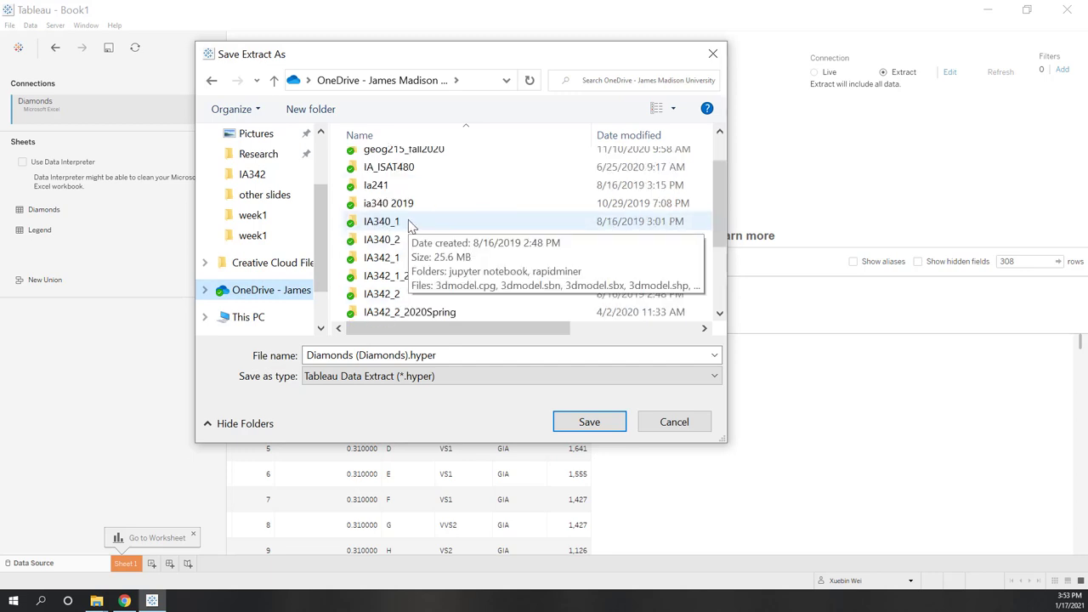
{"action": "scroll", "coordinate": [474, 246], "scroll_direction": "down", "scroll_amount": 1}
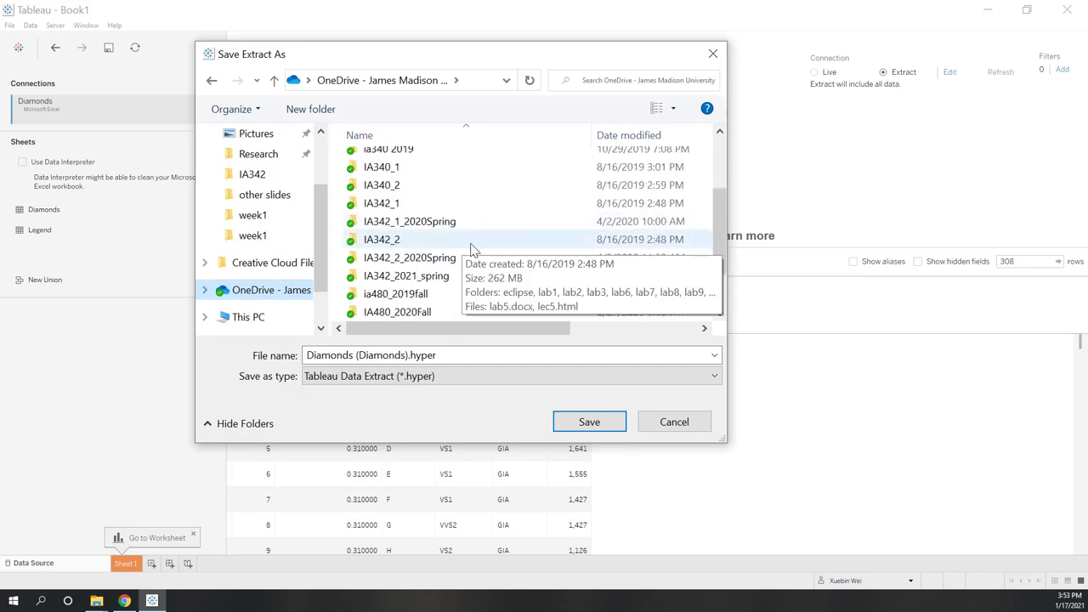
{"action": "double_click", "coordinate": [403, 277]}
{"action": "double_click", "coordinate": [381, 164]}
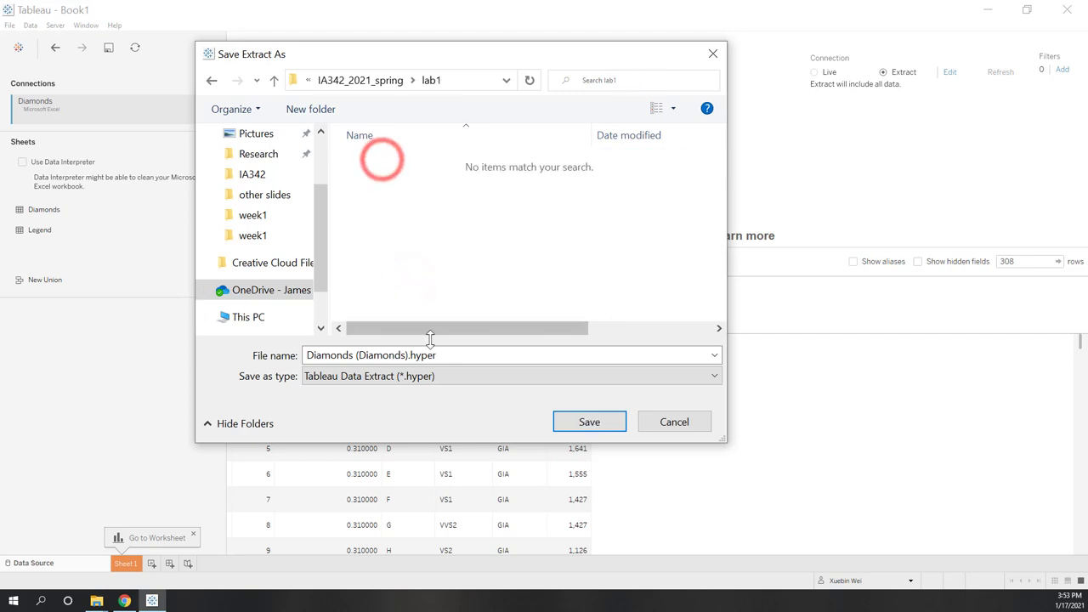
{"action": "left_click_drag", "start_coordinate": [455, 357], "coordinate": [326, 353]}
{"action": "left_click", "coordinate": [360, 355]}
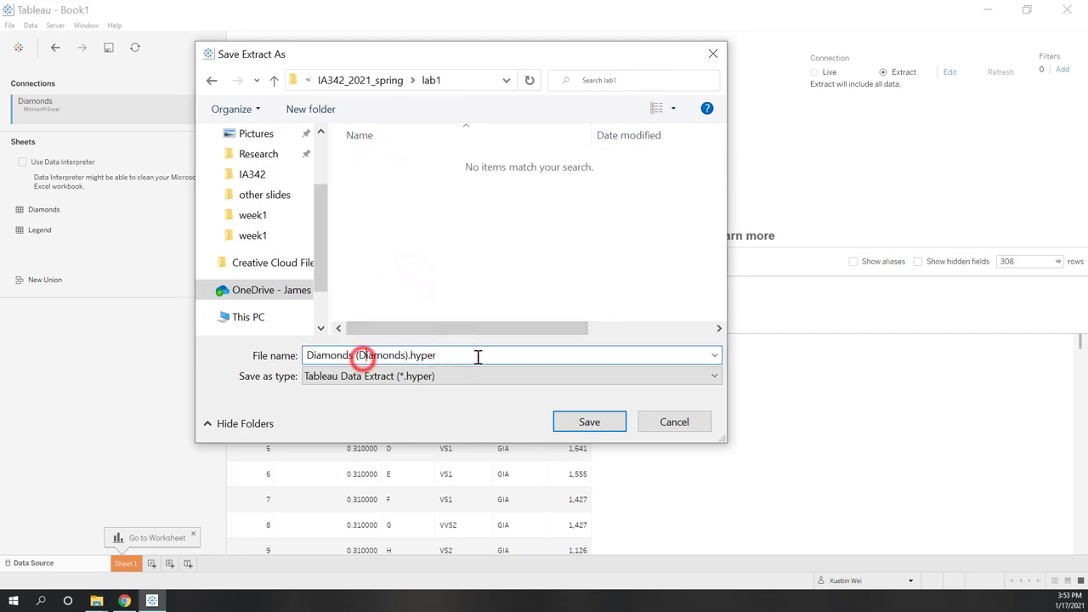
{"action": "left_click", "coordinate": [459, 355]}
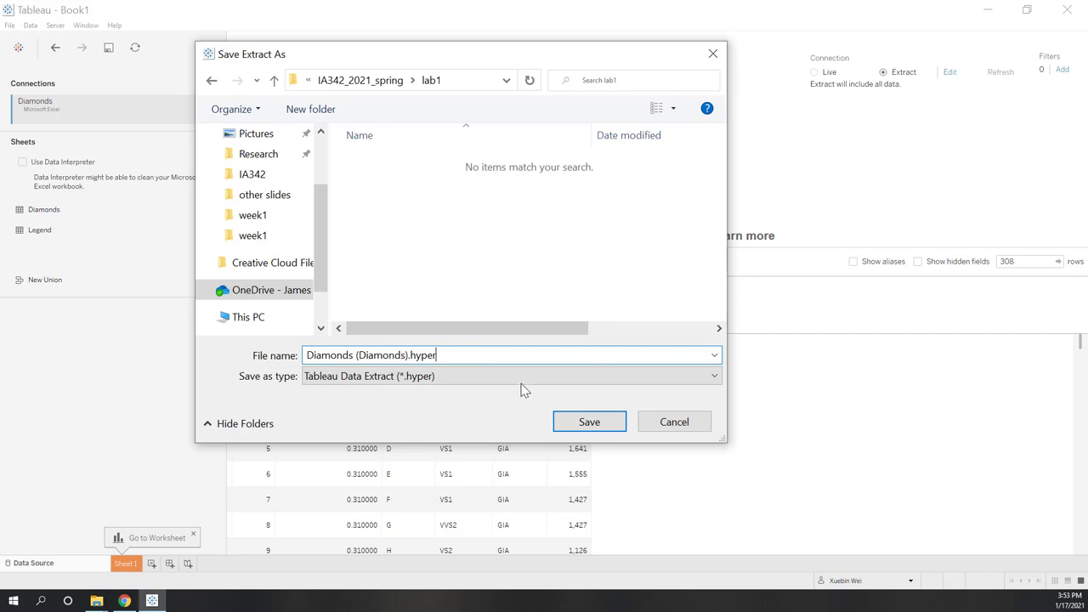
{"action": "left_click", "coordinate": [564, 423]}
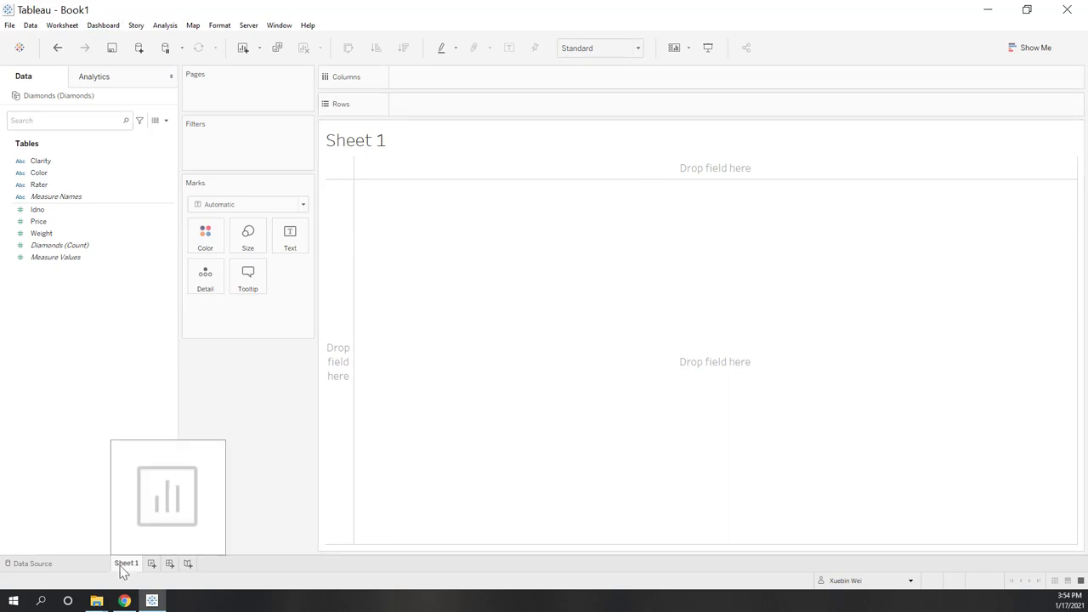
Start saving the workbook and choose the OneDrive folder IA342_2021_spring > lab1 as its location.
{"action": "left_click_drag", "start_coordinate": [74, 161], "coordinate": [115, 56]}
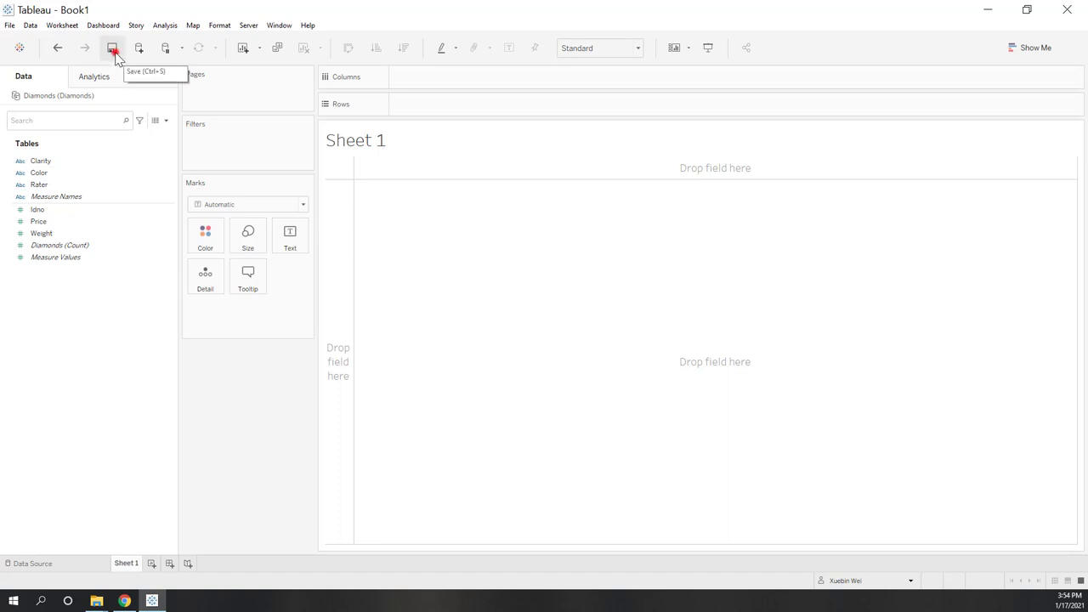
{"action": "left_click", "coordinate": [113, 50]}
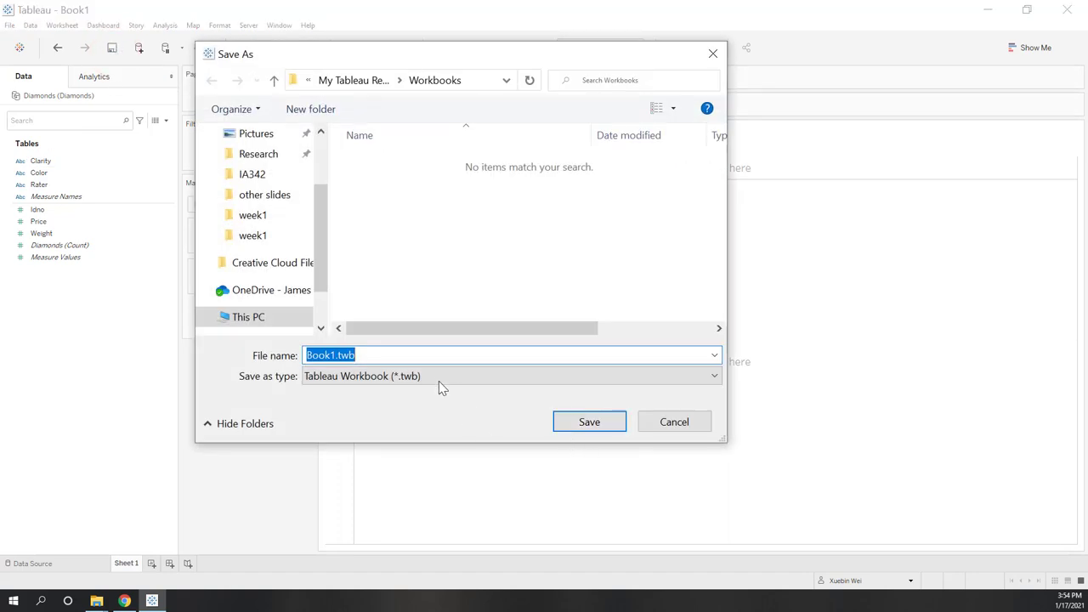
{"action": "left_click", "coordinate": [253, 291]}
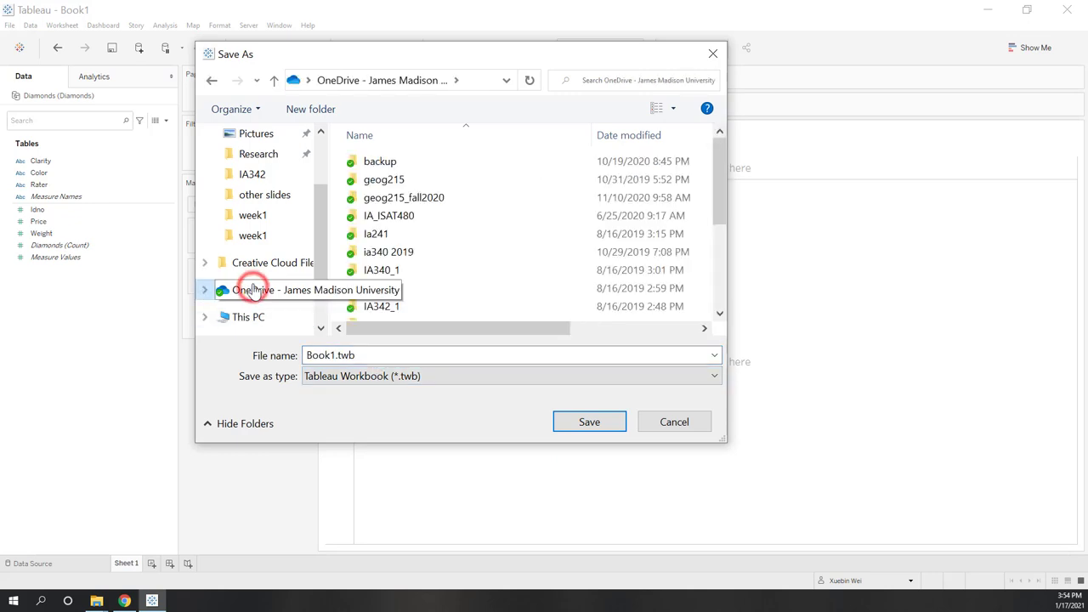
{"action": "scroll", "coordinate": [454, 265], "scroll_direction": "down", "scroll_amount": 1}
{"action": "scroll", "coordinate": [454, 271], "scroll_direction": "down", "scroll_amount": 1}
{"action": "double_click", "coordinate": [430, 275]}
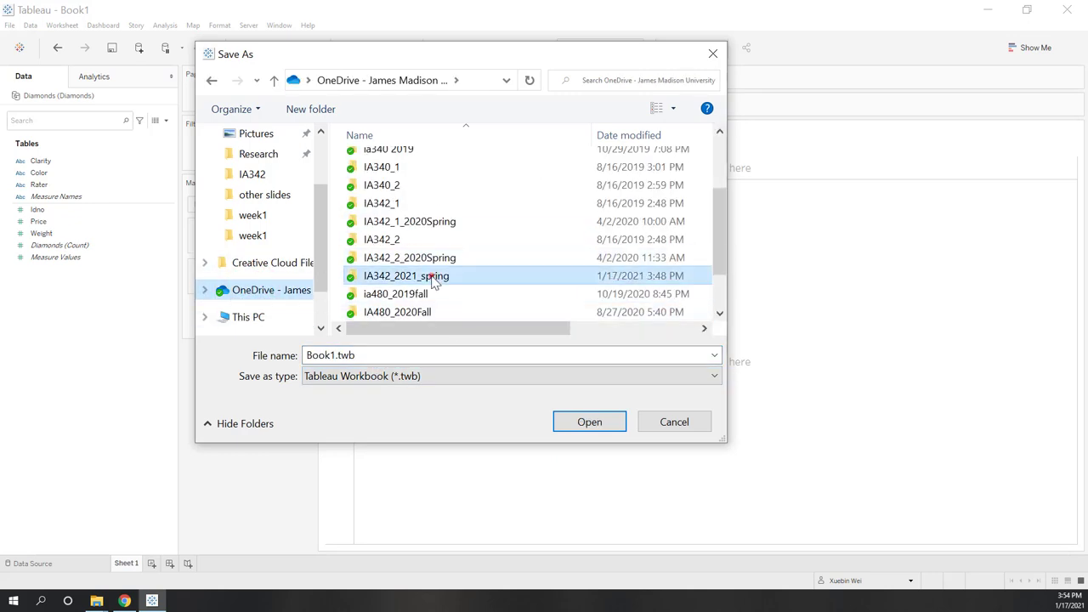
{"action": "double_click", "coordinate": [383, 162]}
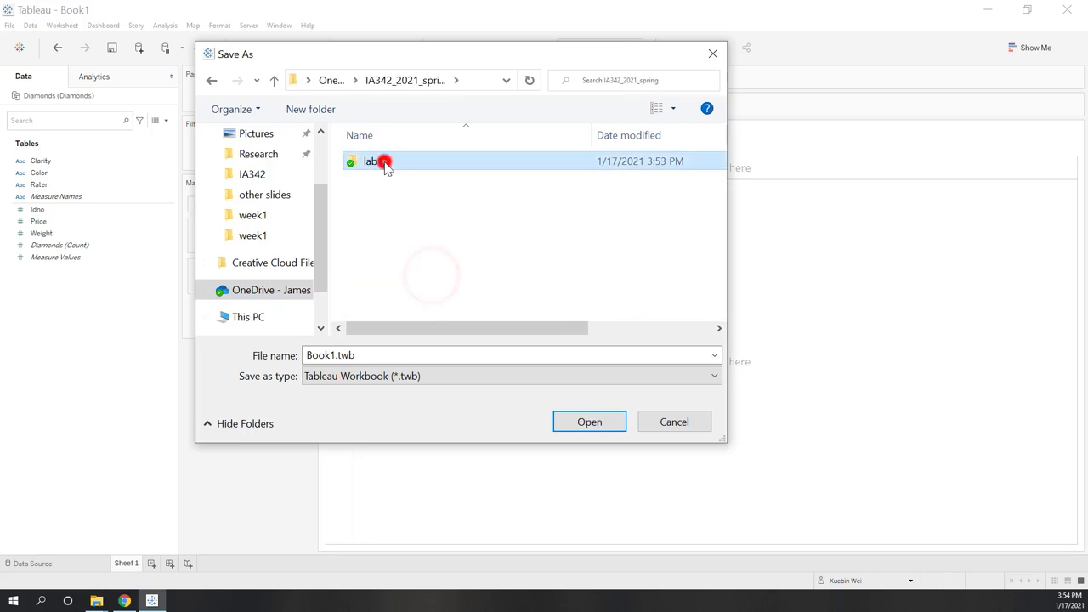
Name the workbook lab1 and save it as a Tableau Workbook (*.twb).
{"action": "double_click", "coordinate": [384, 357]}
{"action": "type", "text": "lab1"}
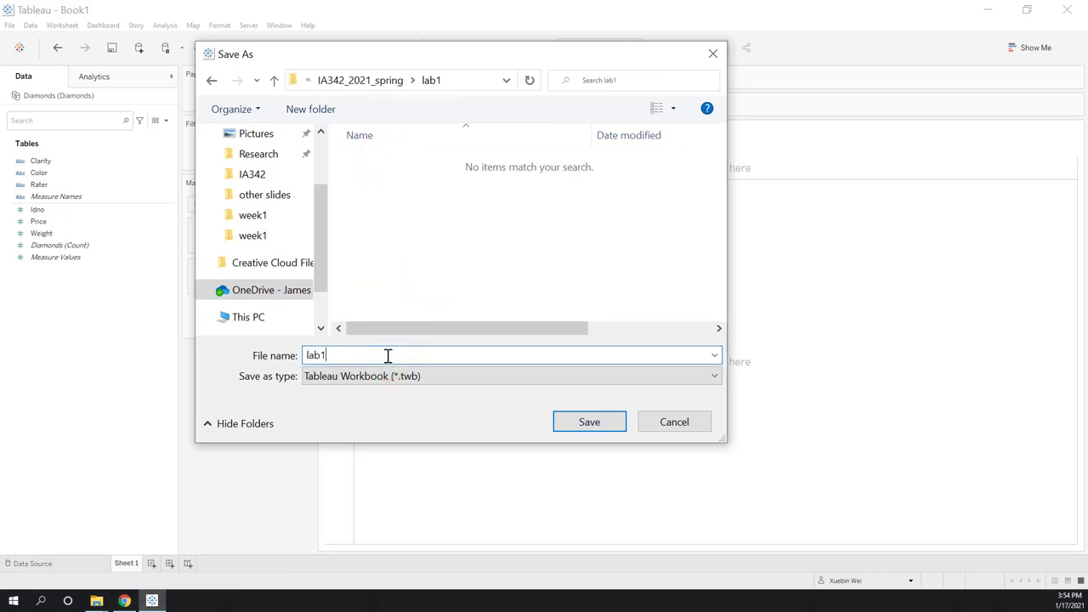
{"action": "left_click", "coordinate": [374, 376]}
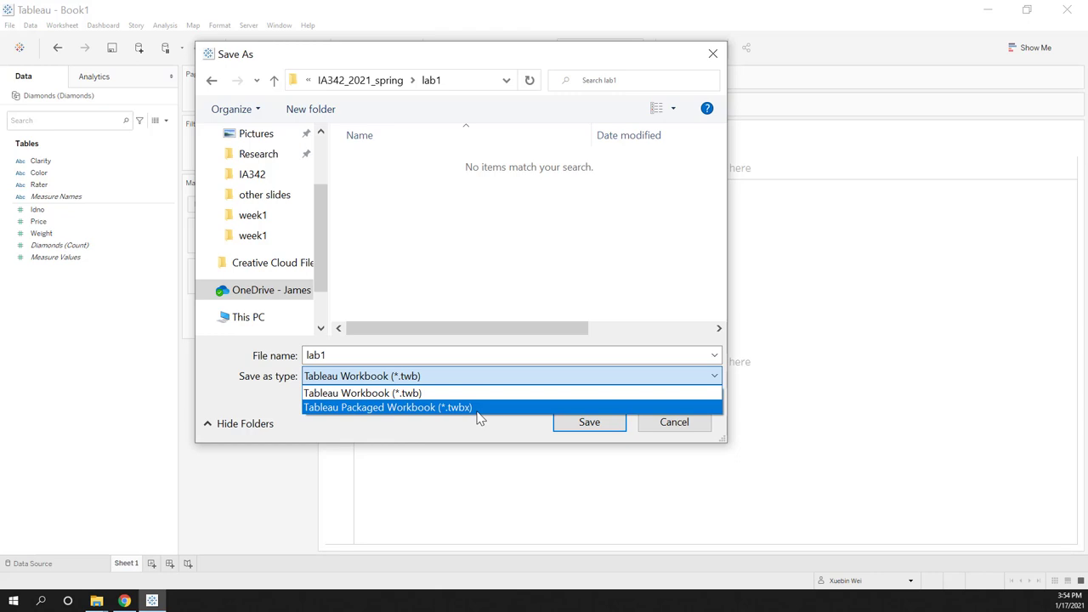
{"action": "left_click", "coordinate": [413, 391]}
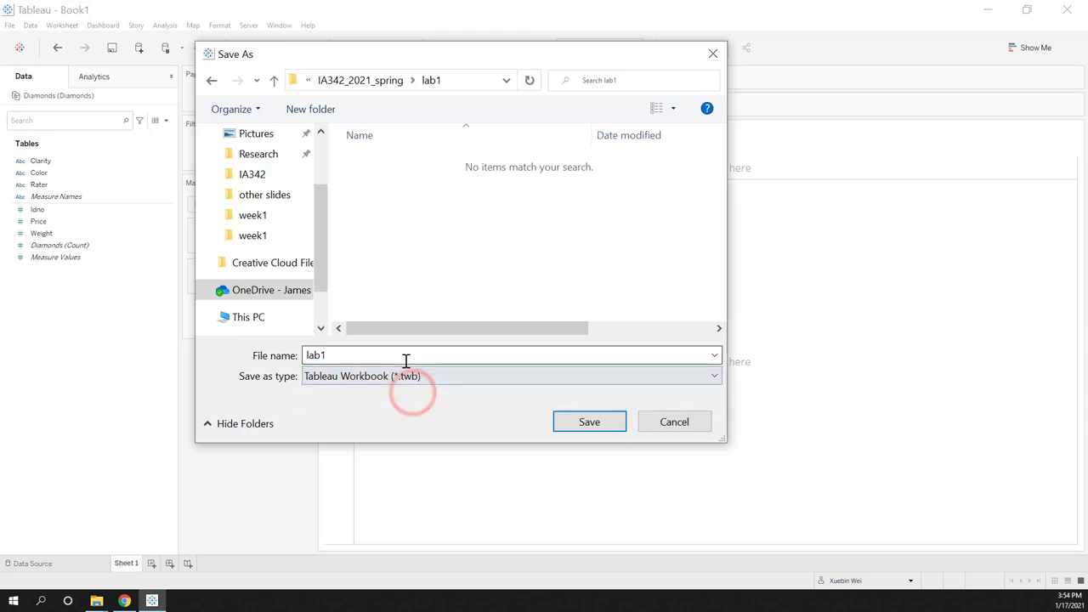
{"action": "left_click", "coordinate": [405, 361]}
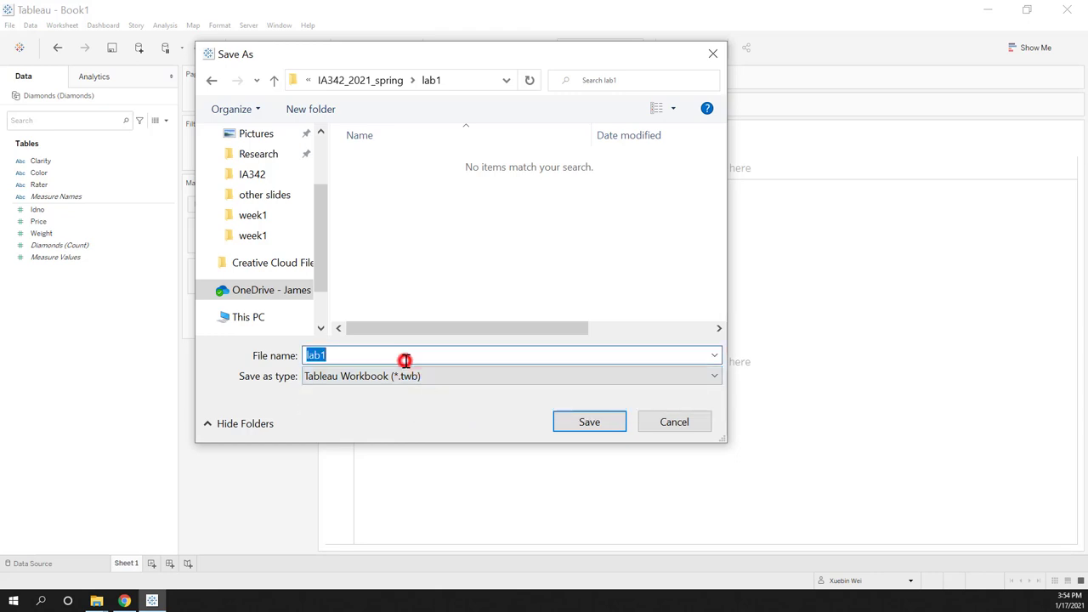
{"action": "left_click", "coordinate": [597, 423]}
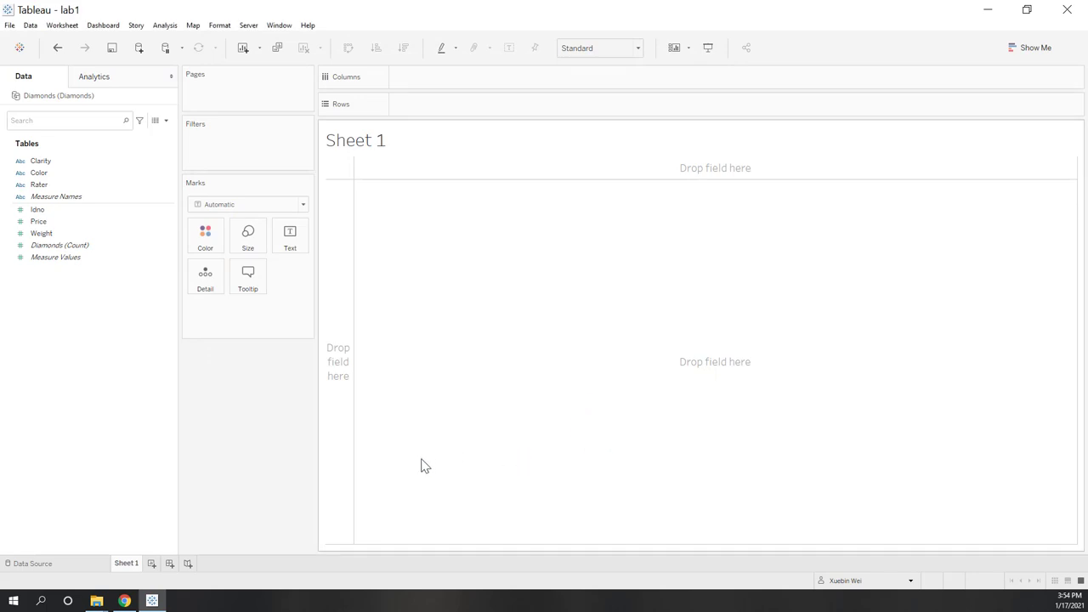
Switch to the OneDrive window in File Explorer and open the lab1 folder inside IA342_2021_spring.
{"action": "mouse_move", "coordinate": [99, 601]}
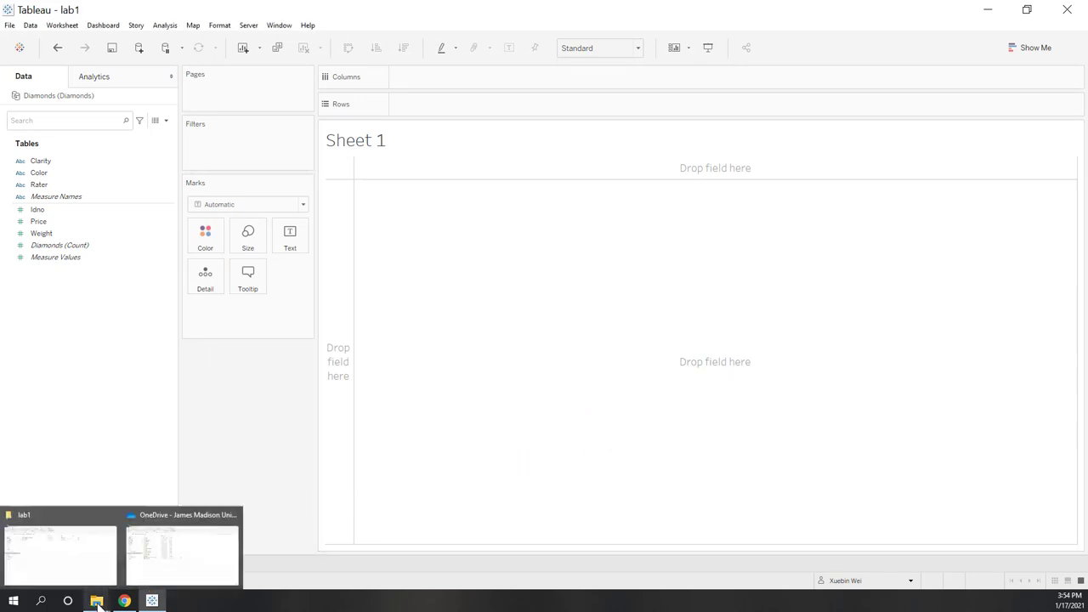
{"action": "left_click", "coordinate": [163, 568]}
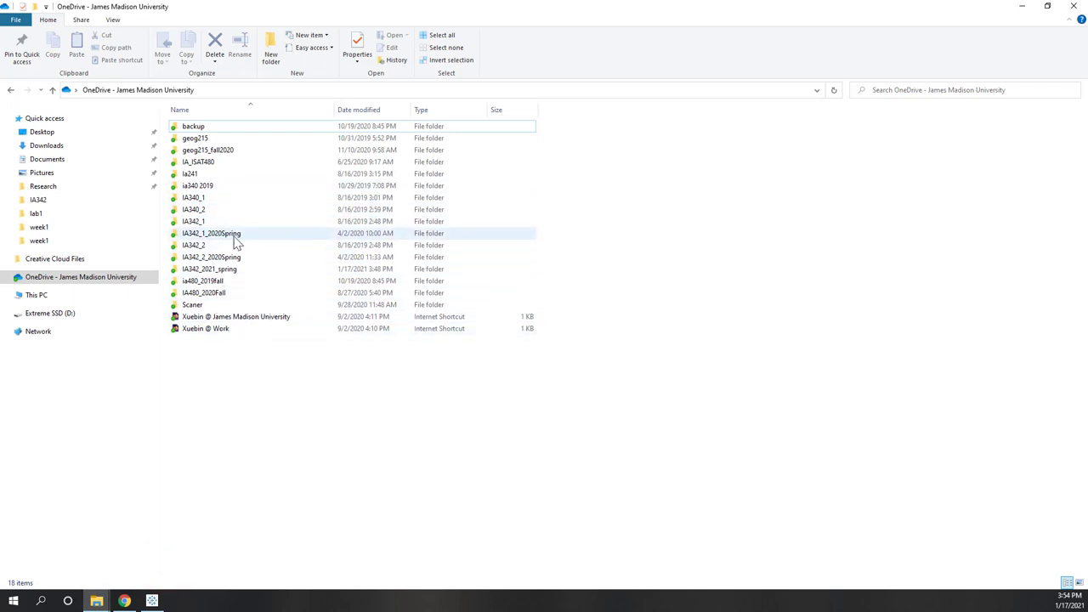
{"action": "double_click", "coordinate": [231, 269]}
{"action": "left_click", "coordinate": [219, 133]}
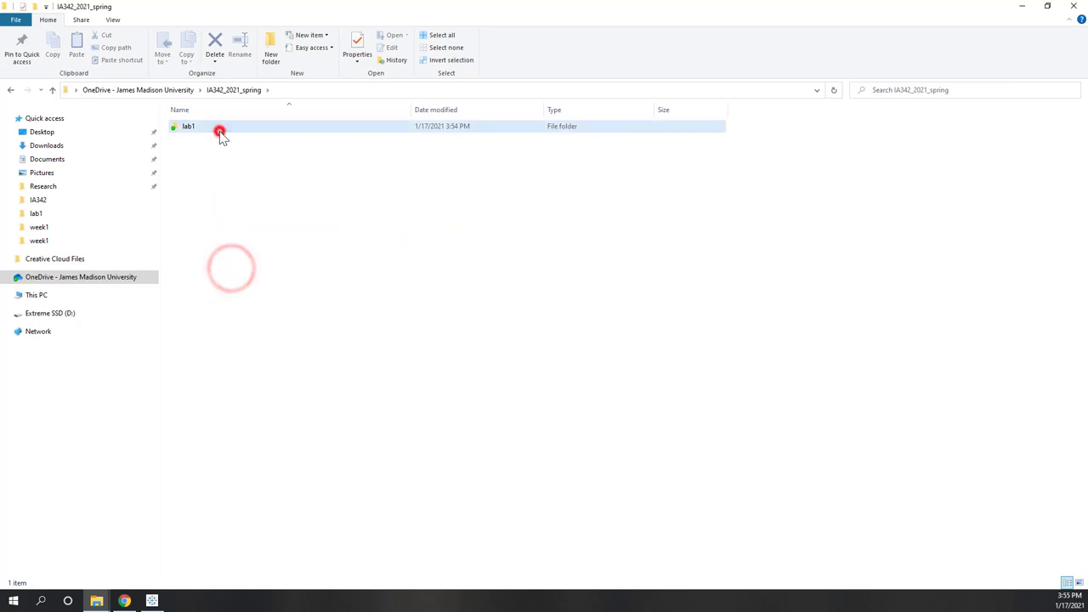
{"action": "double_click", "coordinate": [219, 132]}
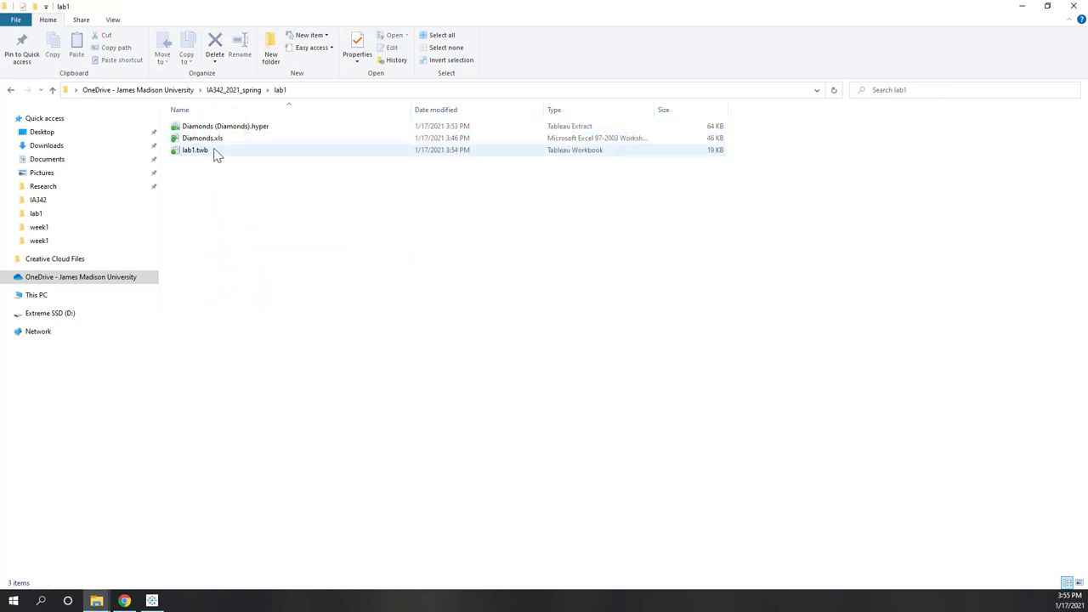
Examine the Diamonds.xls, lab1.twb and Diamonds (Diamonds).hyper files in the lab1 folder, and return to Tableau.
{"action": "left_click", "coordinate": [211, 139]}
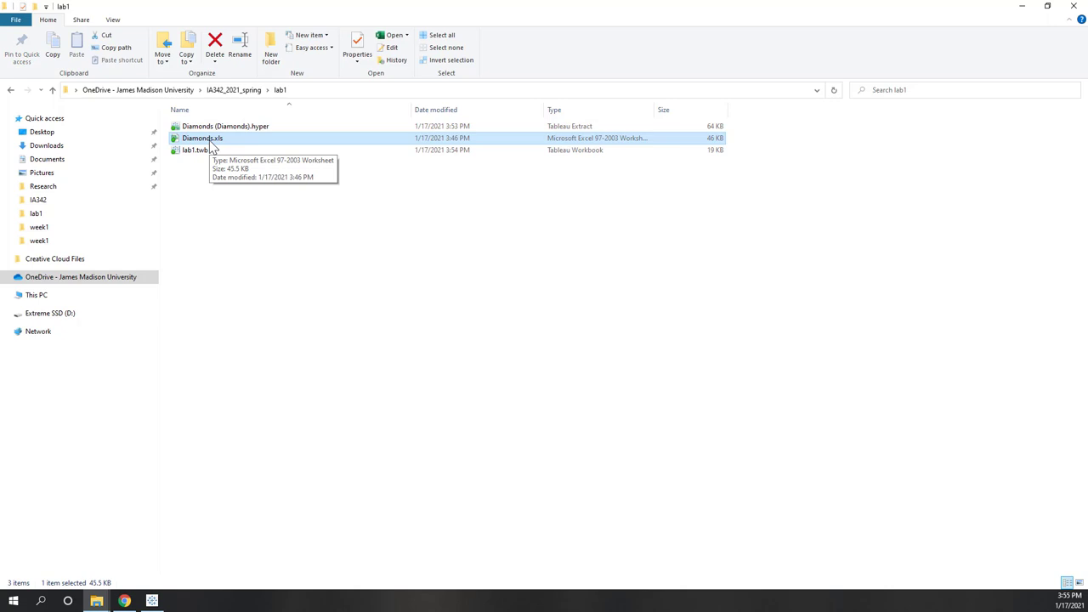
{"action": "double_click", "coordinate": [201, 152]}
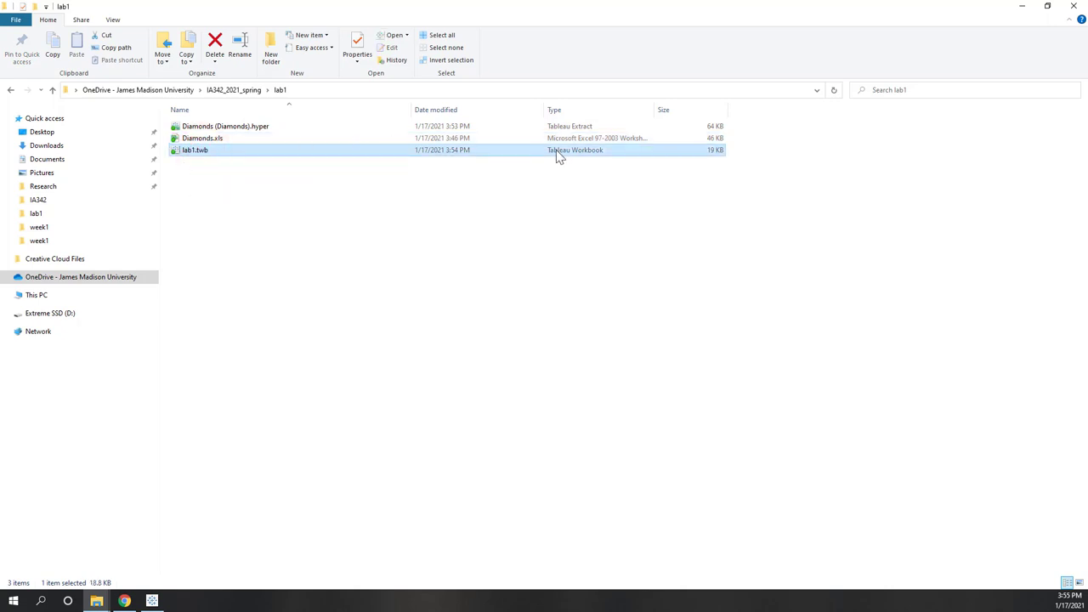
{"action": "left_click", "coordinate": [255, 129]}
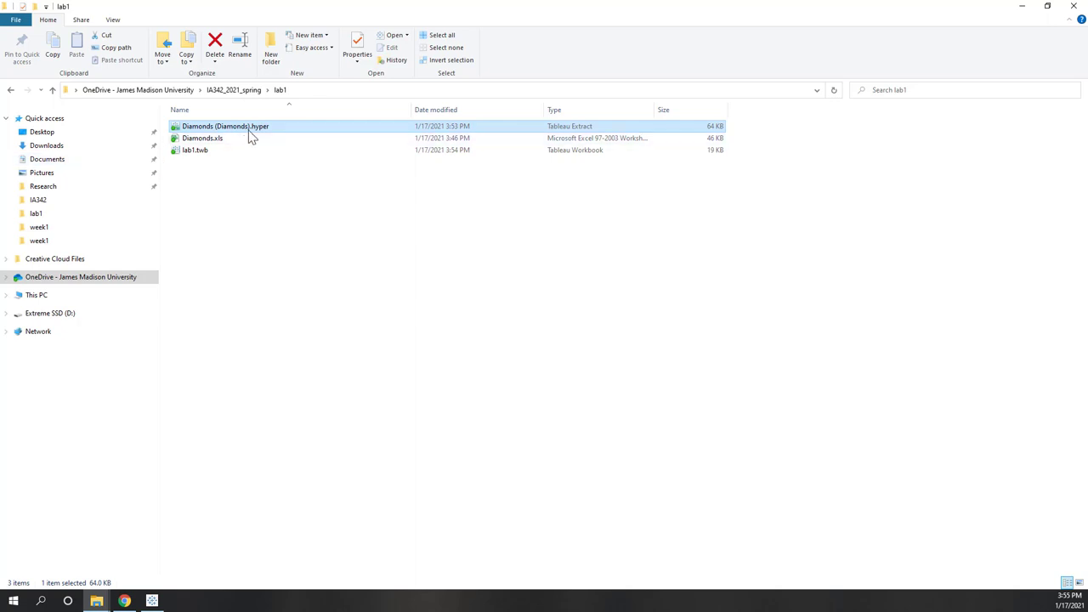
{"action": "left_click", "coordinate": [219, 141]}
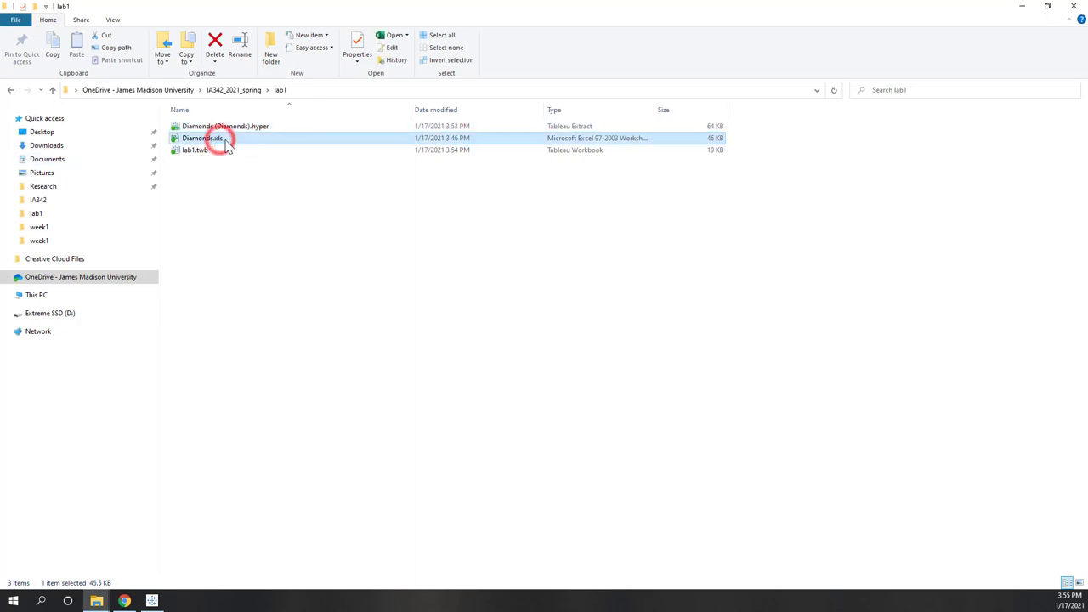
{"action": "left_click", "coordinate": [234, 201]}
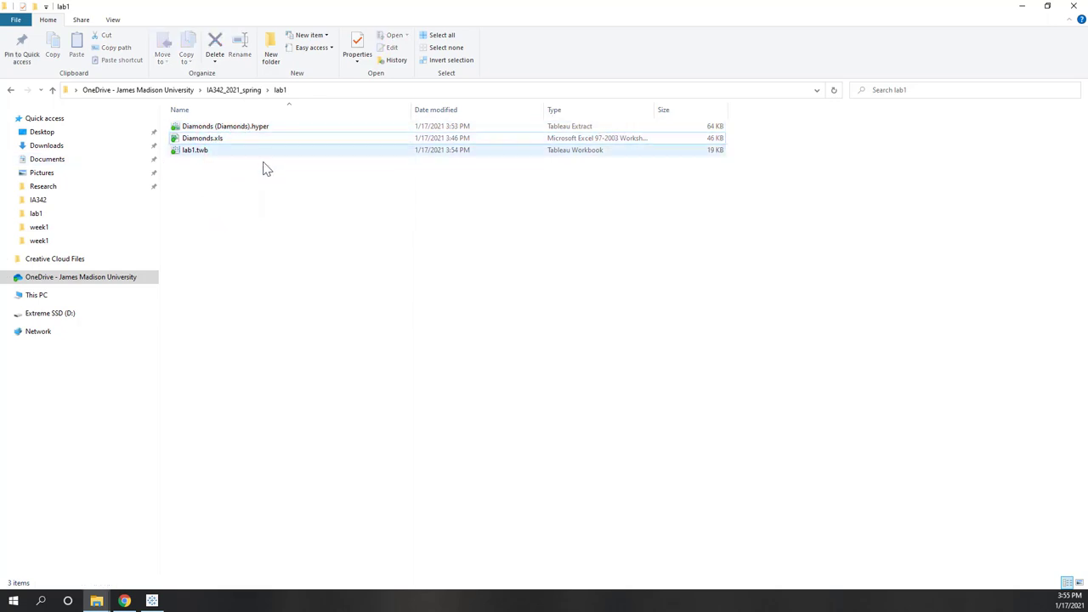
{"action": "left_click", "coordinate": [276, 224]}
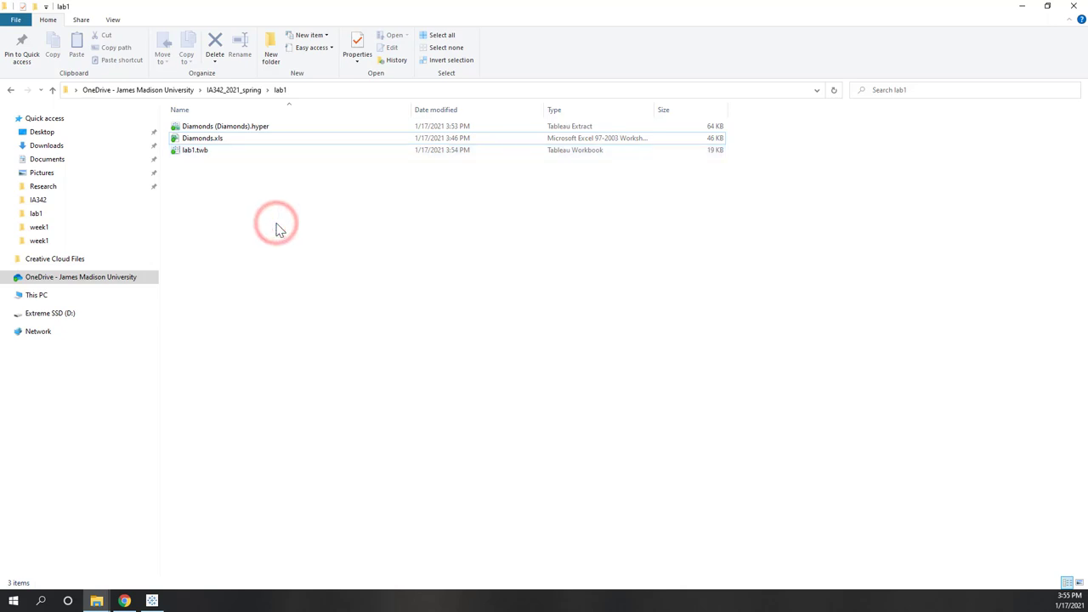
{"action": "left_click", "coordinate": [152, 600]}
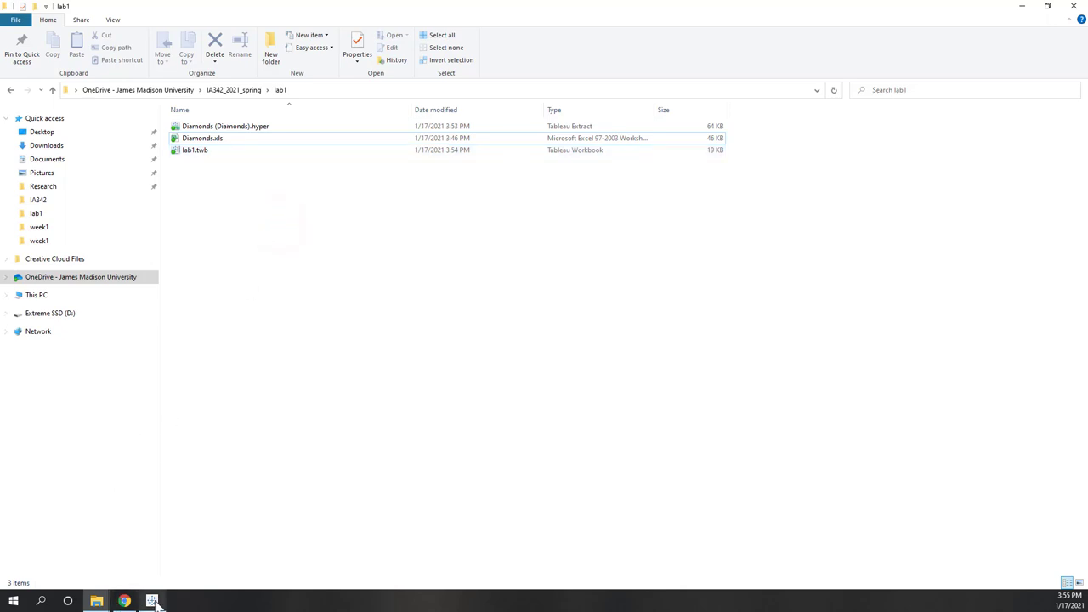
Convert the Idno field from a measure to a dimension, keeping its whole-number data type, and save the workbook.
{"action": "left_click", "coordinate": [85, 472]}
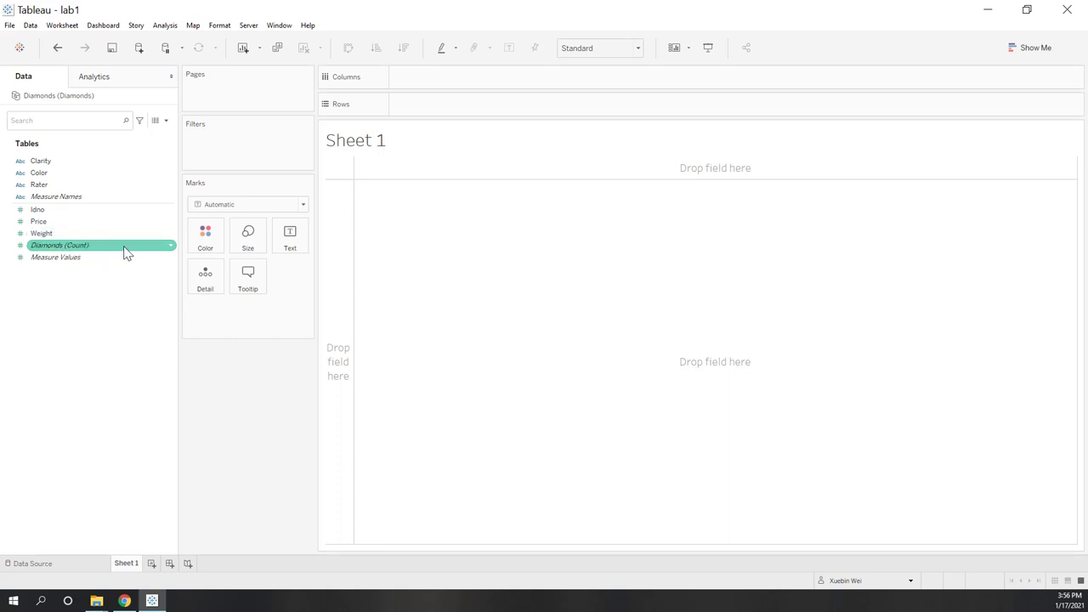
{"action": "mouse_move", "coordinate": [123, 246]}
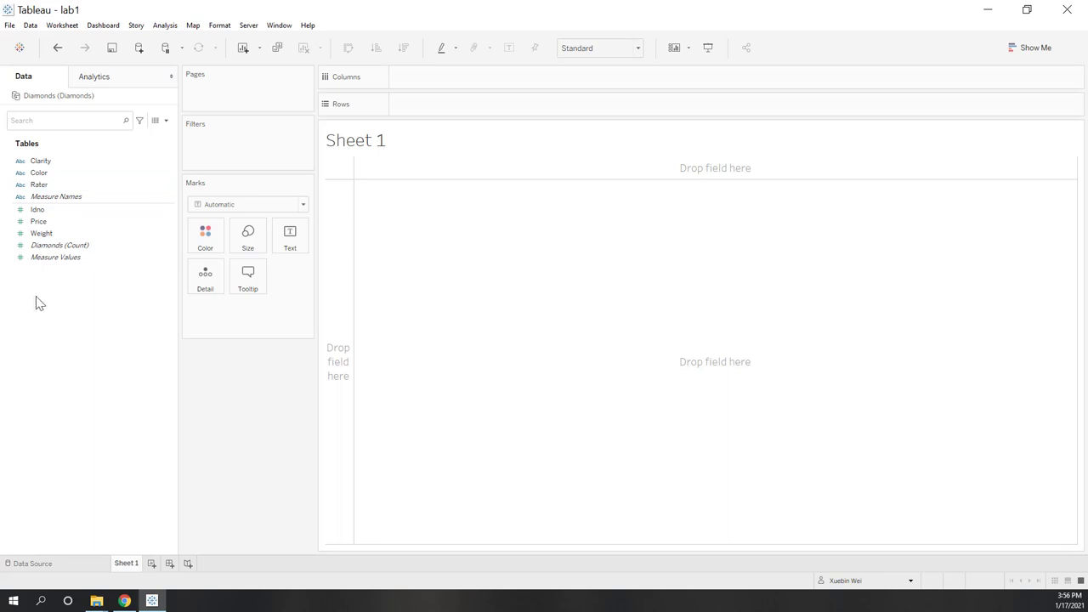
{"action": "left_click", "coordinate": [35, 211]}
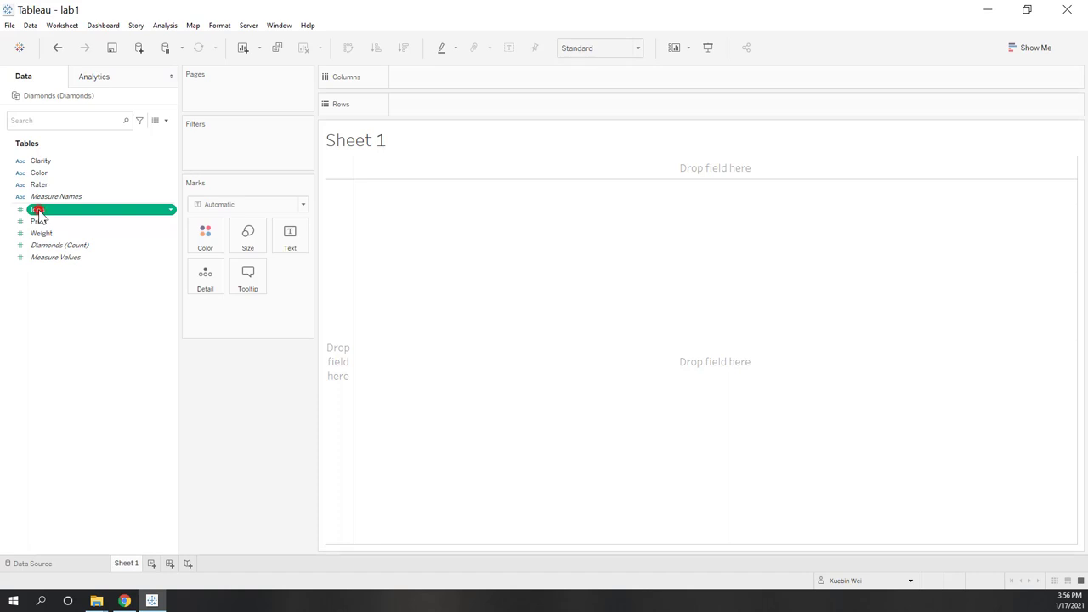
{"action": "left_click_drag", "start_coordinate": [39, 211], "coordinate": [53, 184]}
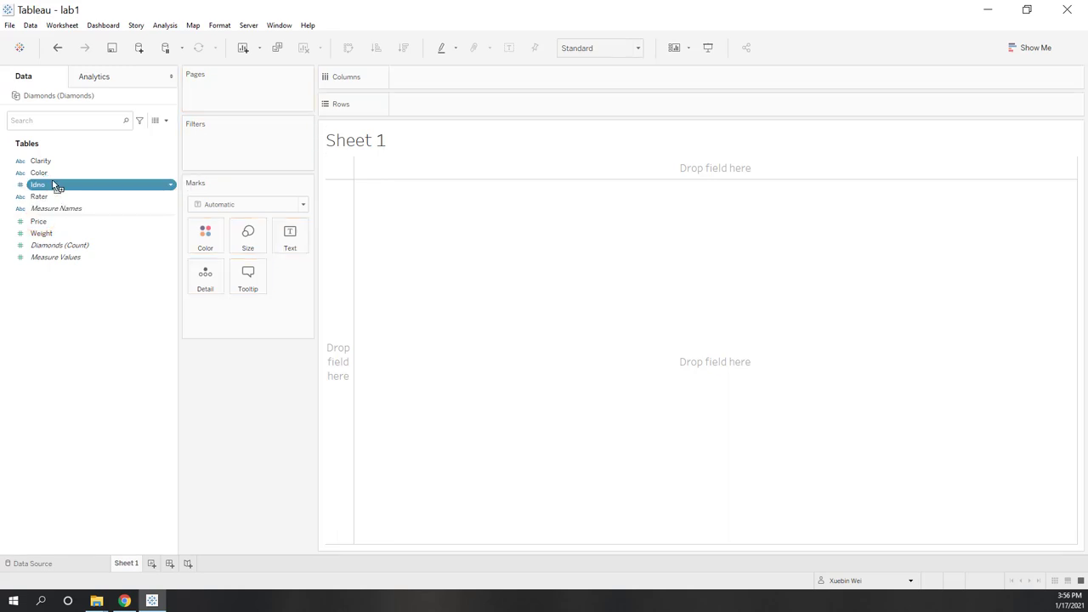
{"action": "left_click", "coordinate": [18, 186]}
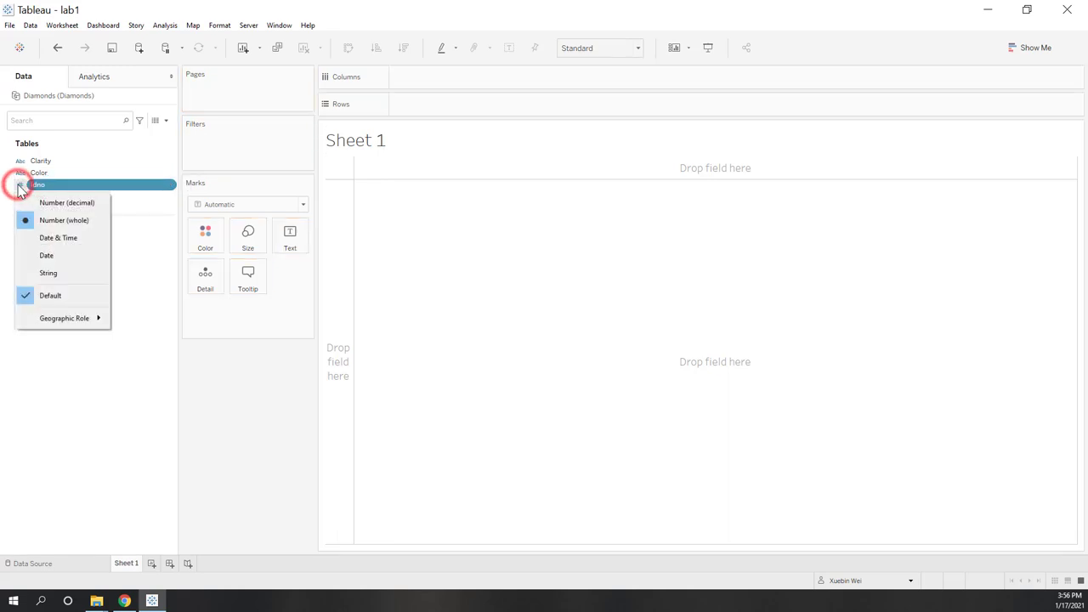
{"action": "left_click", "coordinate": [18, 185]}
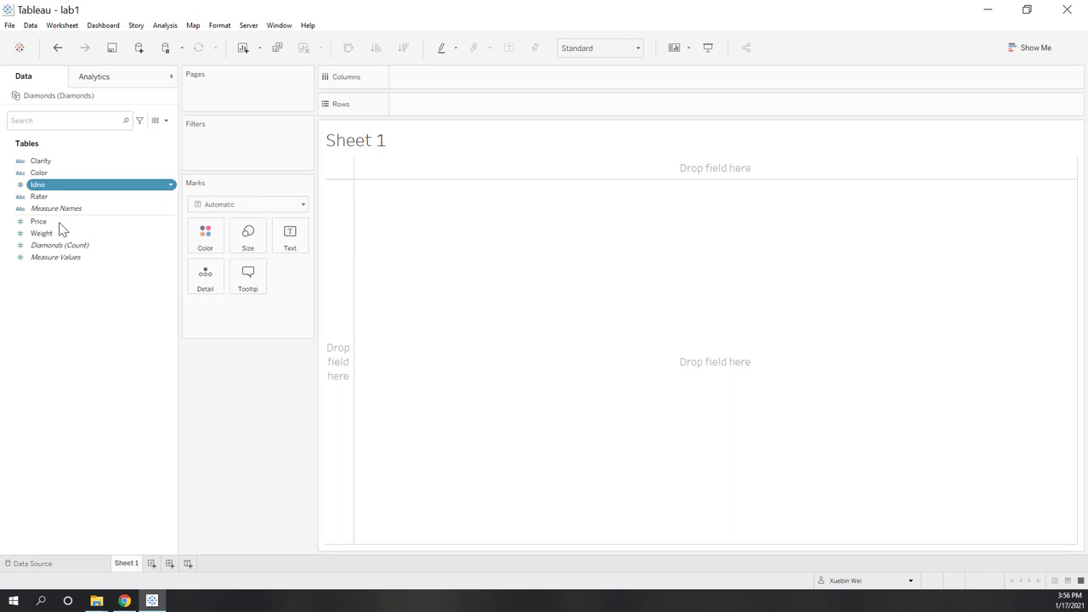
{"action": "left_click", "coordinate": [99, 387]}
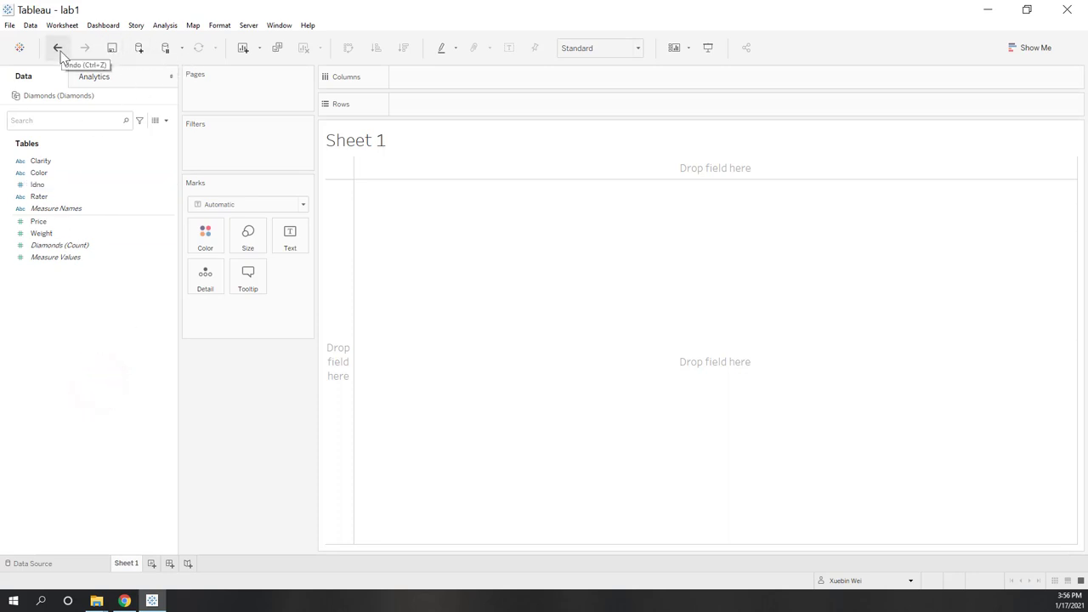
{"action": "left_click", "coordinate": [111, 48]}
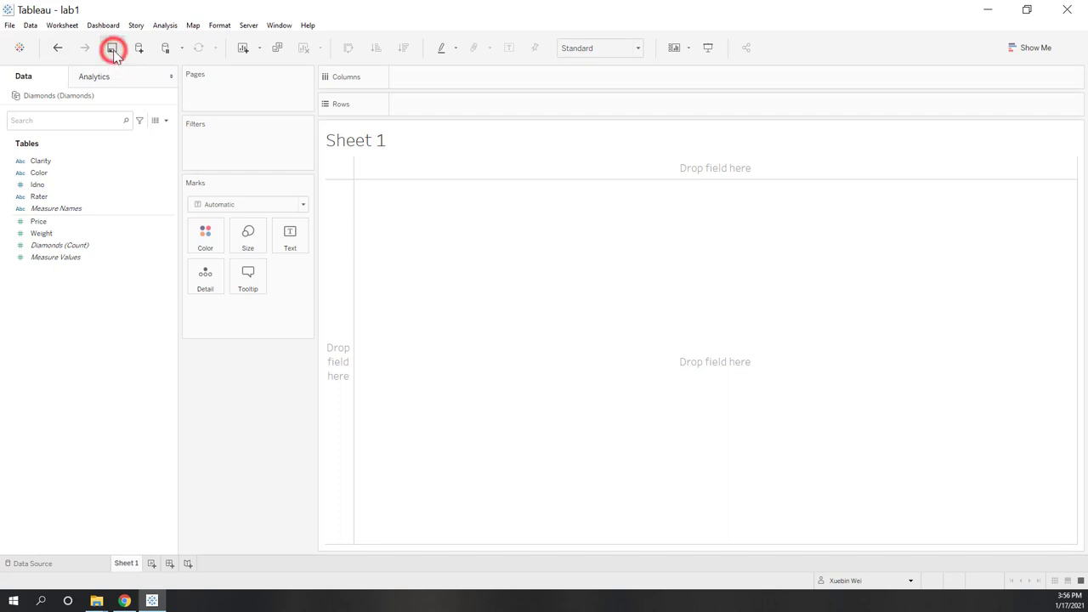
Examine the worksheet's menus, the Pages, Filters and Marks cards, the Price and Weight measures, and the Columns and Rows shelves.
{"action": "left_click", "coordinate": [62, 25]}
{"action": "left_click", "coordinate": [62, 25]}
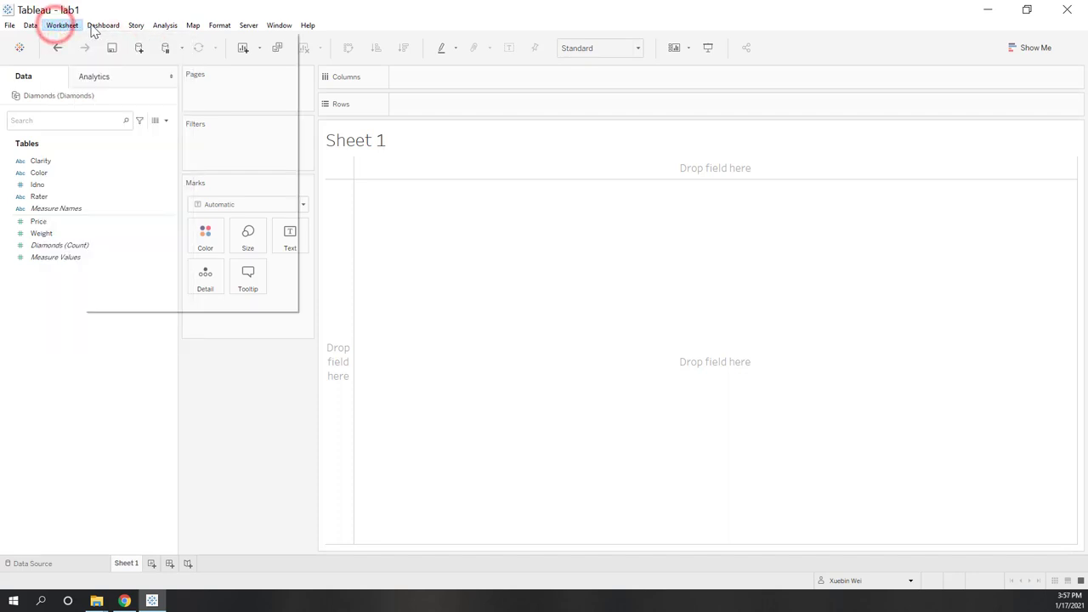
{"action": "left_click", "coordinate": [150, 28]}
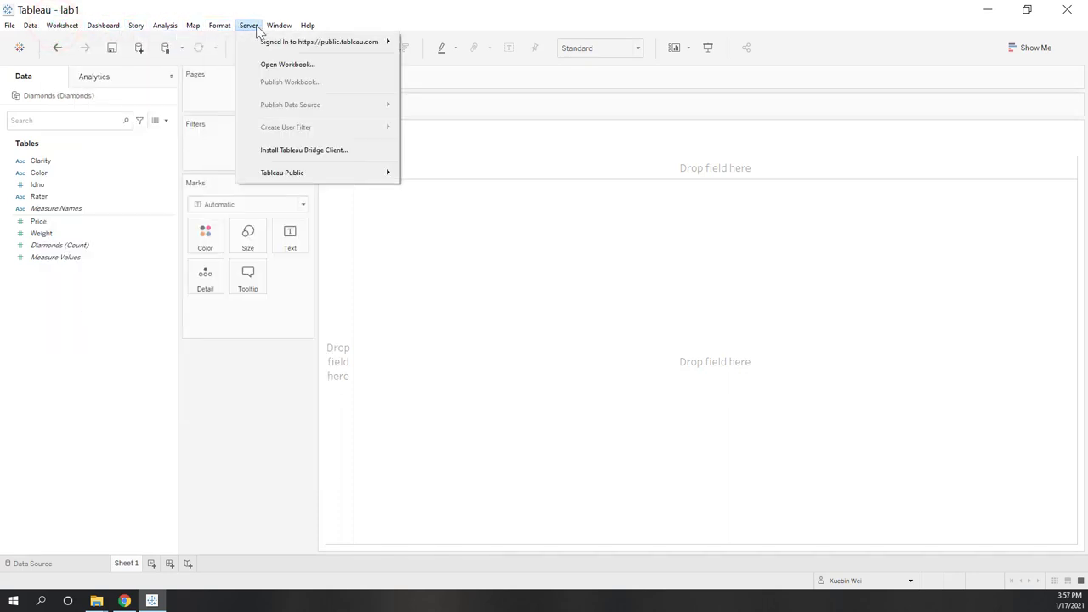
{"action": "left_click", "coordinate": [407, 17]}
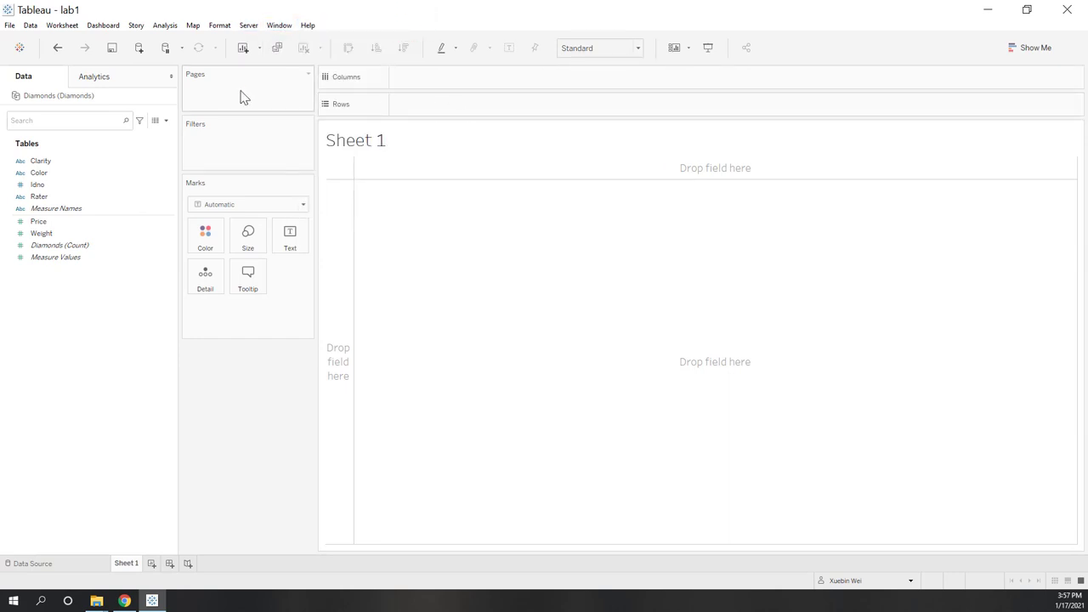
{"action": "left_click_drag", "start_coordinate": [241, 91], "coordinate": [240, 141]}
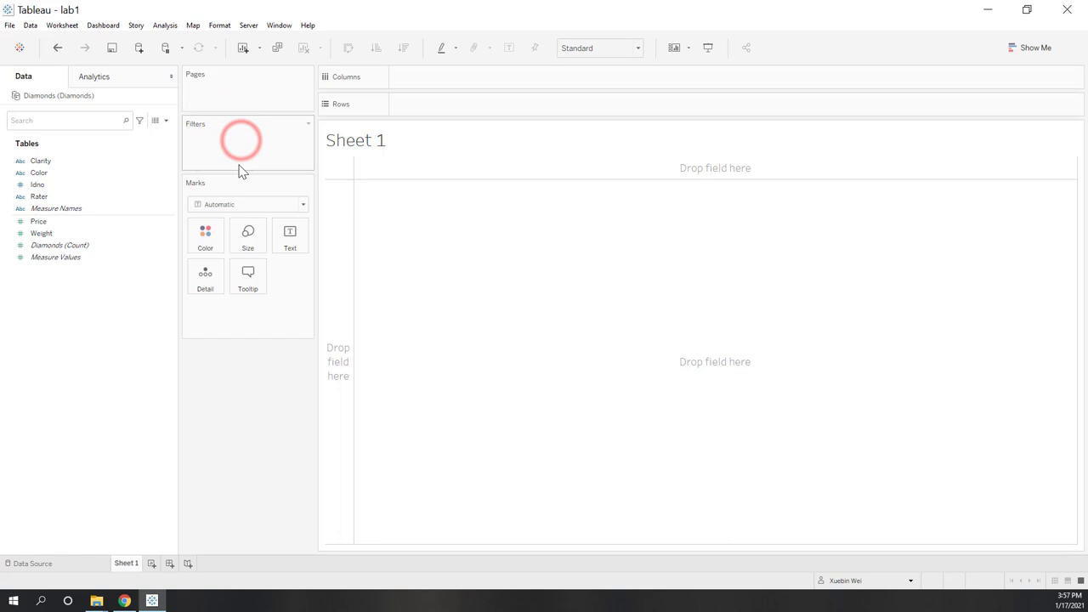
{"action": "left_click", "coordinate": [251, 318]}
{"action": "left_click_drag", "start_coordinate": [250, 81], "coordinate": [234, 98]}
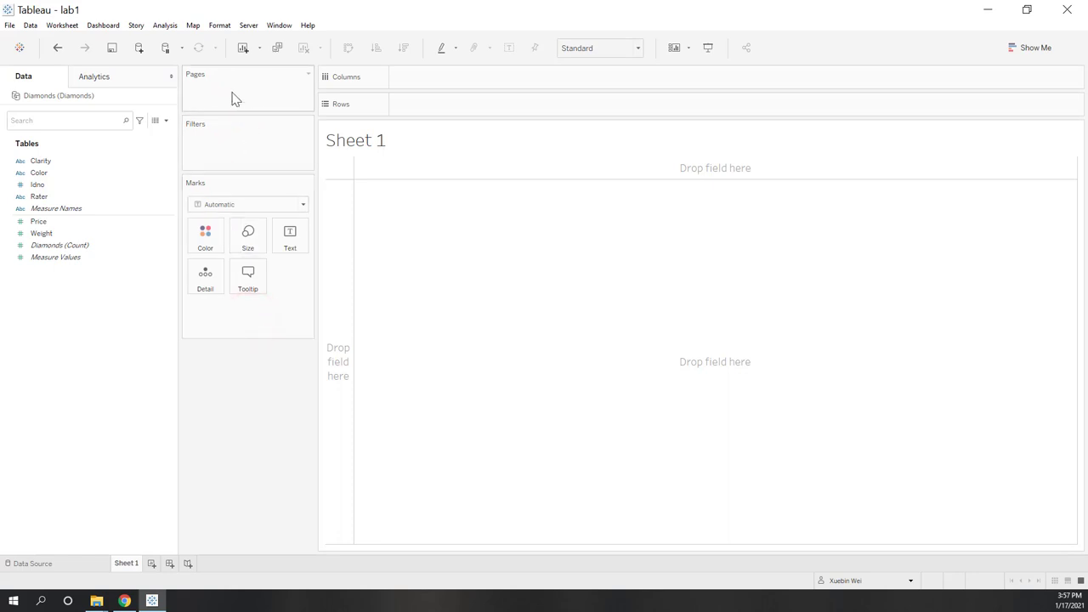
{"action": "left_click", "coordinate": [53, 221]}
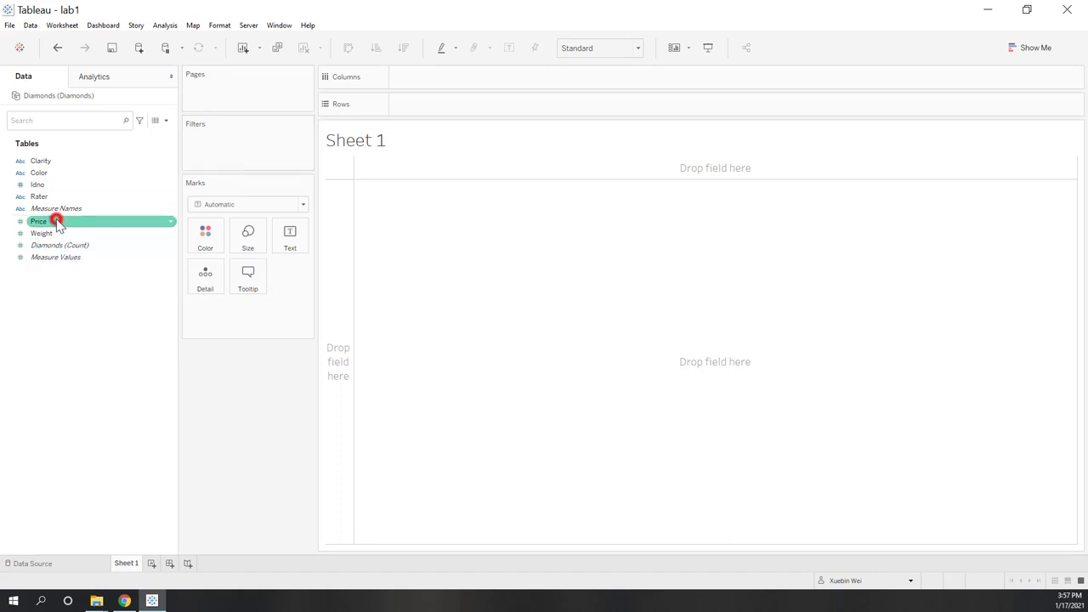
{"action": "left_click", "coordinate": [50, 233]}
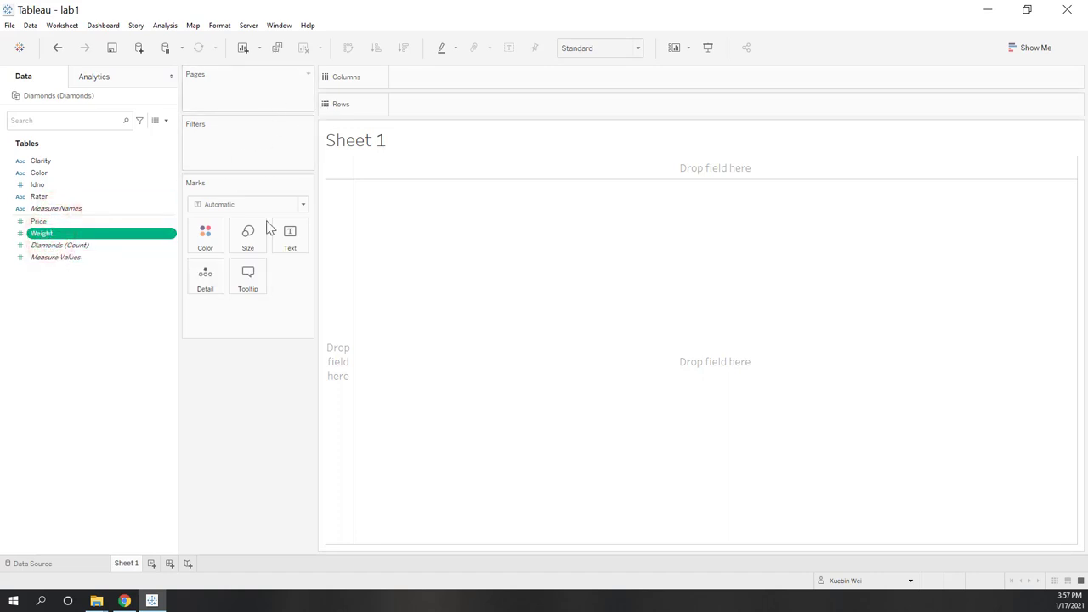
{"action": "left_click", "coordinate": [260, 330]}
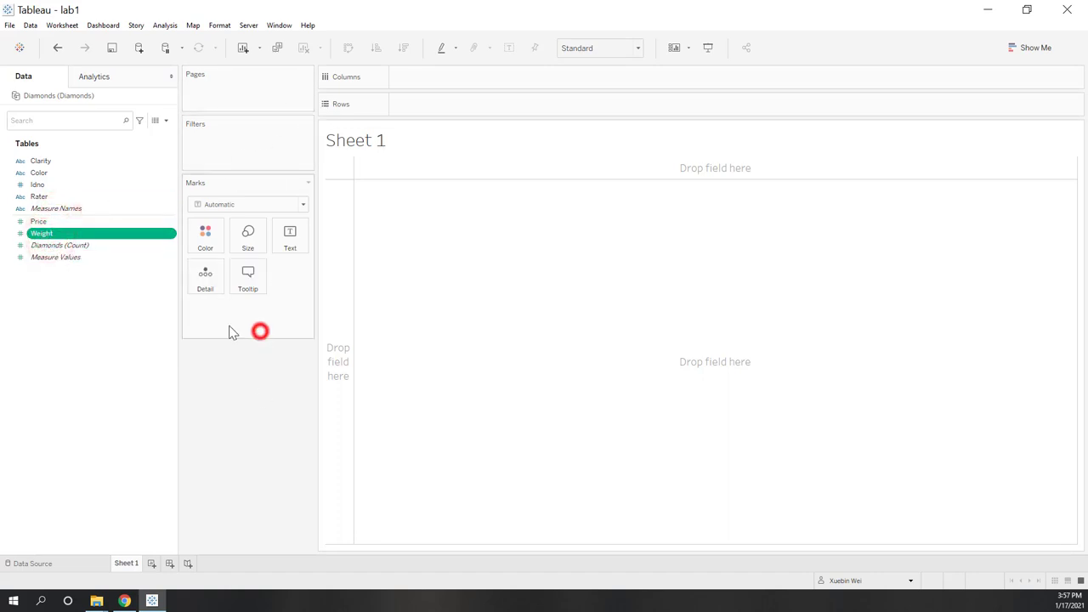
{"action": "left_click", "coordinate": [584, 76]}
{"action": "left_click", "coordinate": [547, 107]}
Create a text table of the Rater dimension from the Show Me chart suggestions.
{"action": "left_click", "coordinate": [1034, 49]}
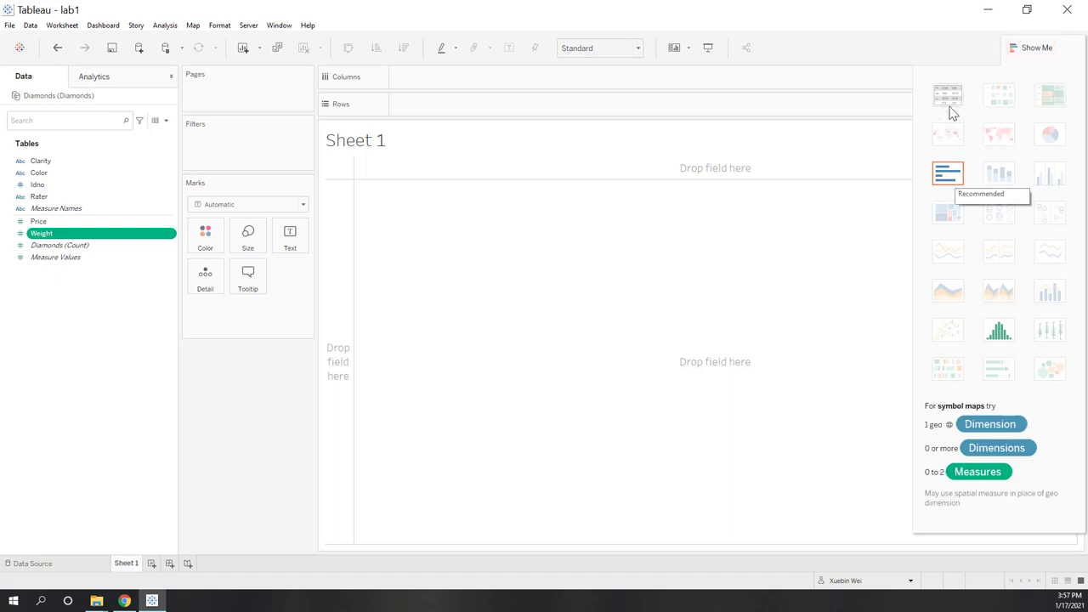
{"action": "left_click", "coordinate": [1030, 48]}
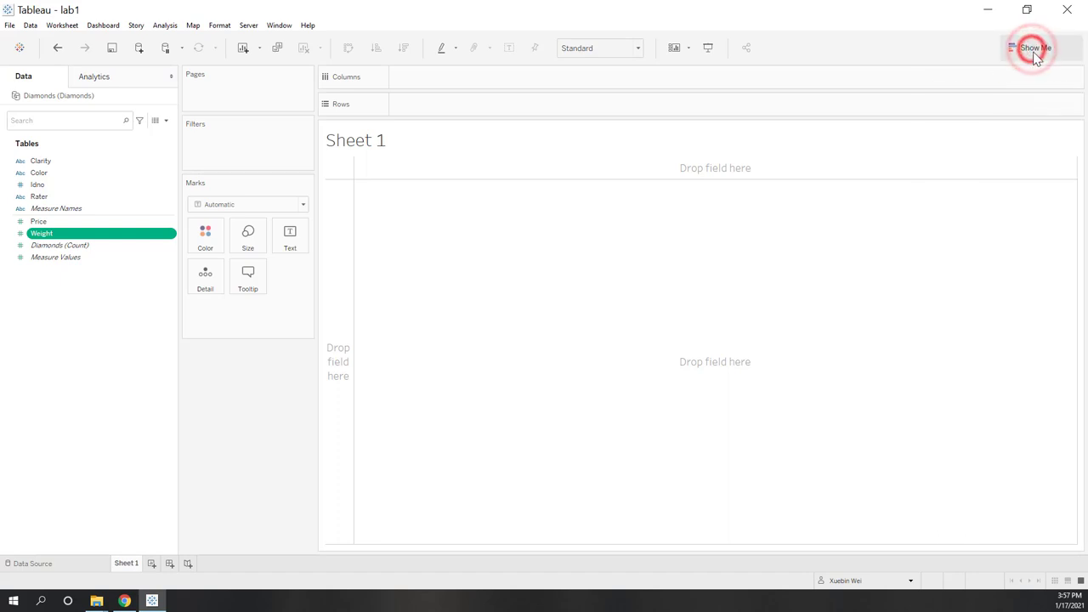
{"action": "left_click", "coordinate": [1030, 49]}
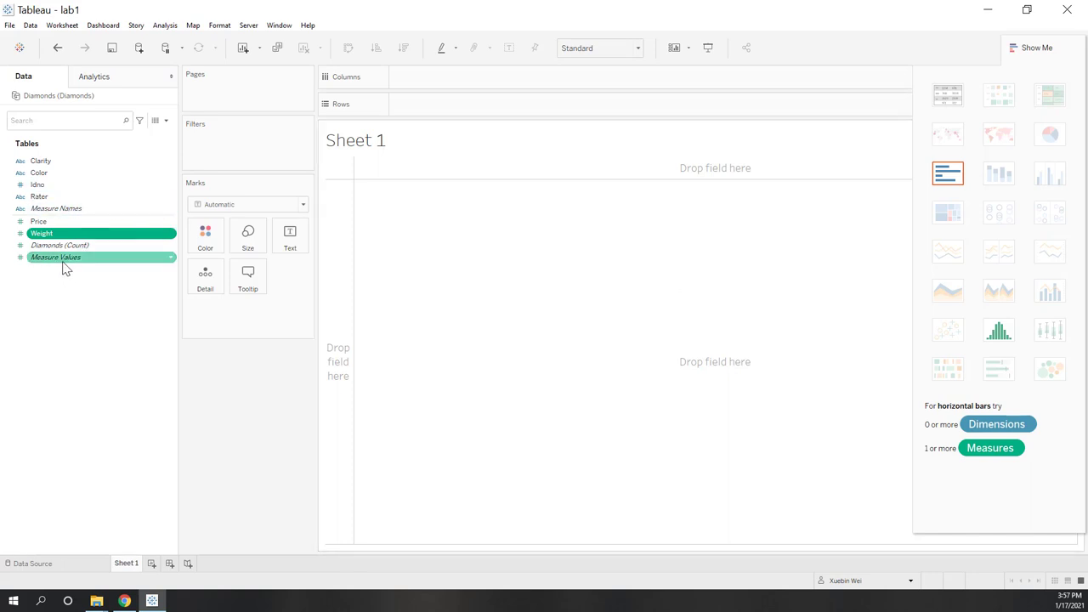
{"action": "left_click", "coordinate": [39, 197]}
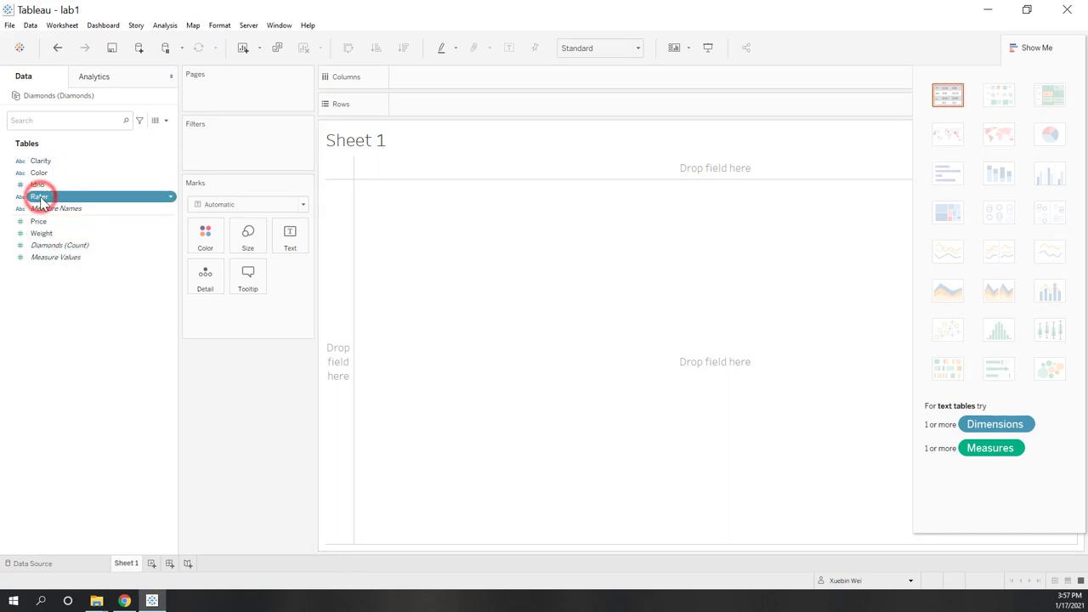
{"action": "left_click", "coordinate": [949, 96]}
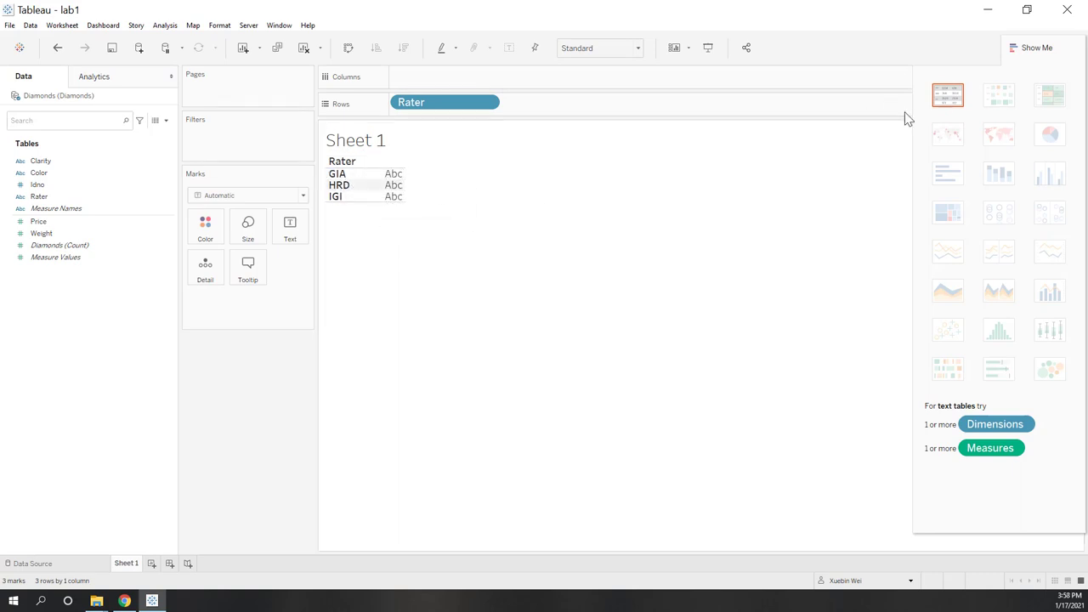
Try Diamonds (Count) as the text value for each rater, and take it off the Marks card again.
{"action": "left_click_drag", "start_coordinate": [68, 244], "coordinate": [305, 234]}
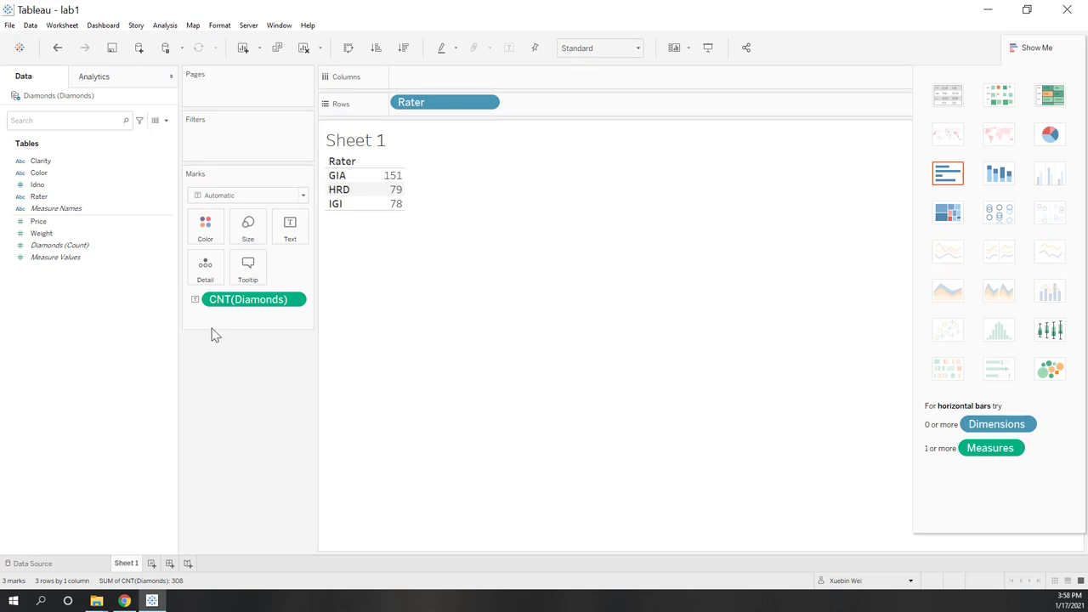
{"action": "left_click_drag", "start_coordinate": [252, 302], "coordinate": [99, 366]}
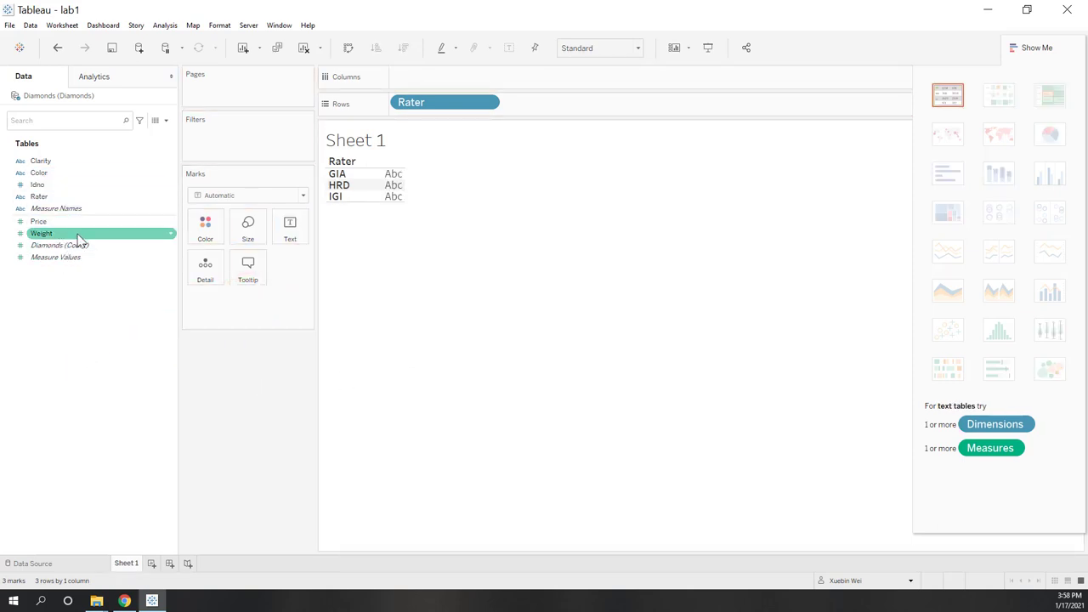
Add Diamonds (Count) as the mark color, move it to Columns to form horizontal bars per rater, and hide the chart suggestions.
{"action": "left_click", "coordinate": [76, 245]}
{"action": "left_click_drag", "start_coordinate": [85, 248], "coordinate": [205, 226]}
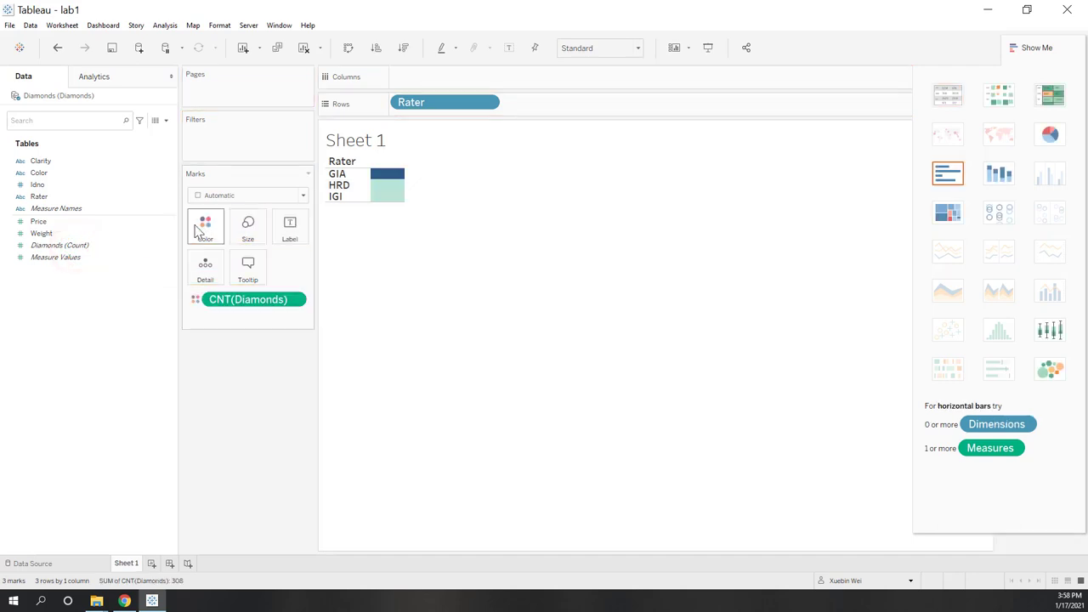
{"action": "mouse_move", "coordinate": [389, 185]}
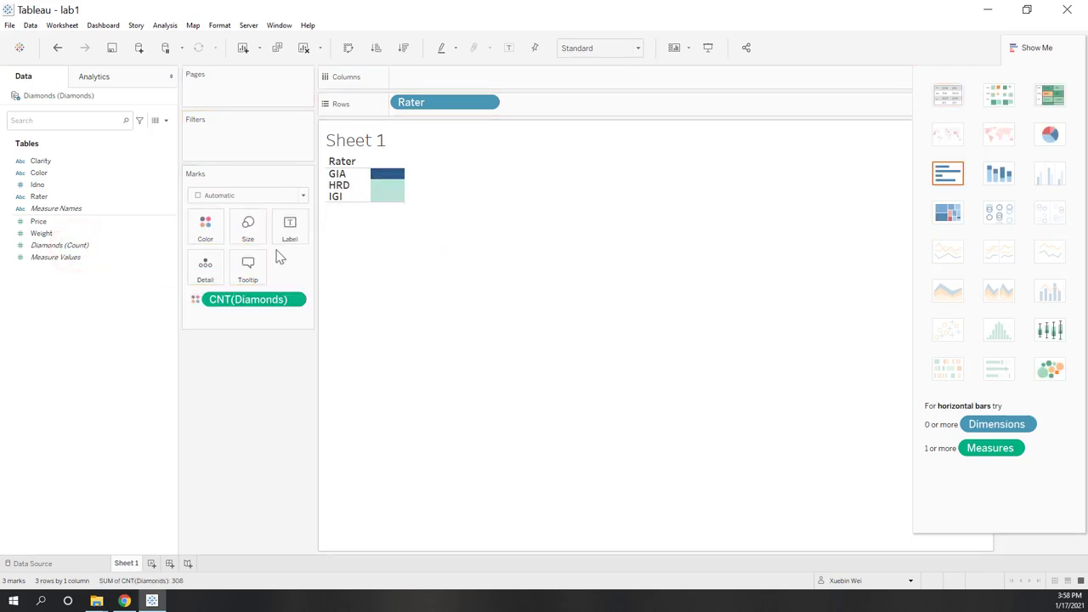
{"action": "left_click_drag", "start_coordinate": [236, 305], "coordinate": [420, 80]}
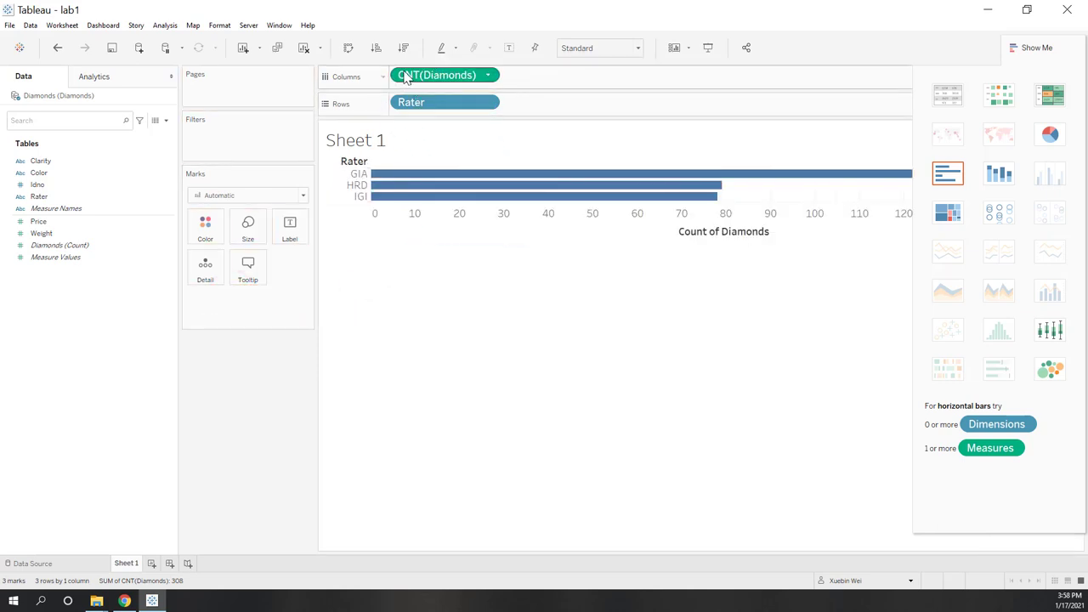
{"action": "left_click", "coordinate": [1034, 47]}
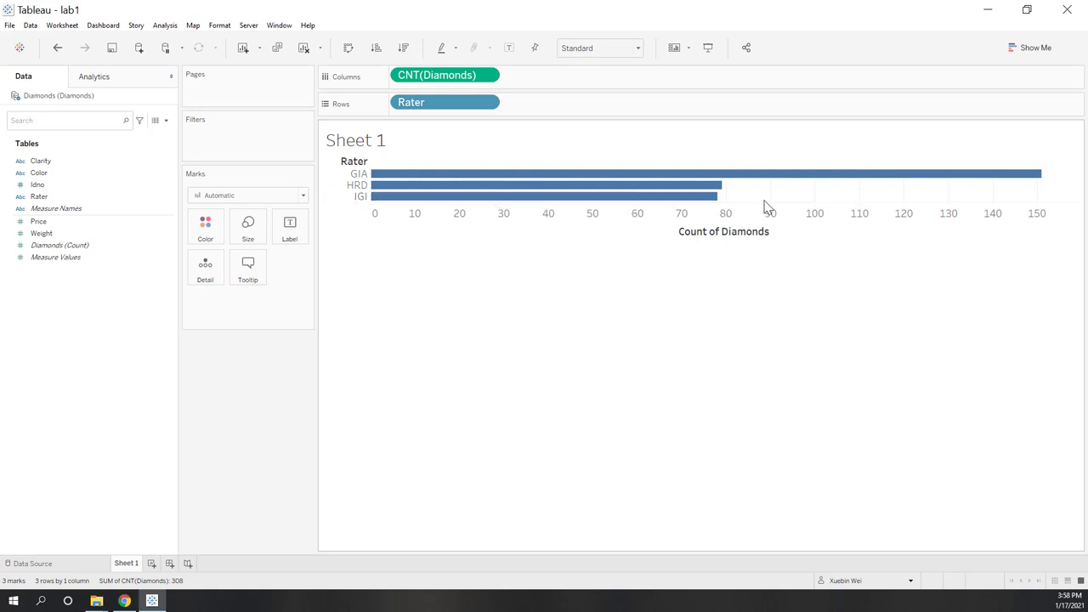
Preview the rater counts as pie, treemap, packed bubbles, highlight table, heat map, circles and stacked bars, and return to horizontal bars.
{"action": "left_click", "coordinate": [1024, 50]}
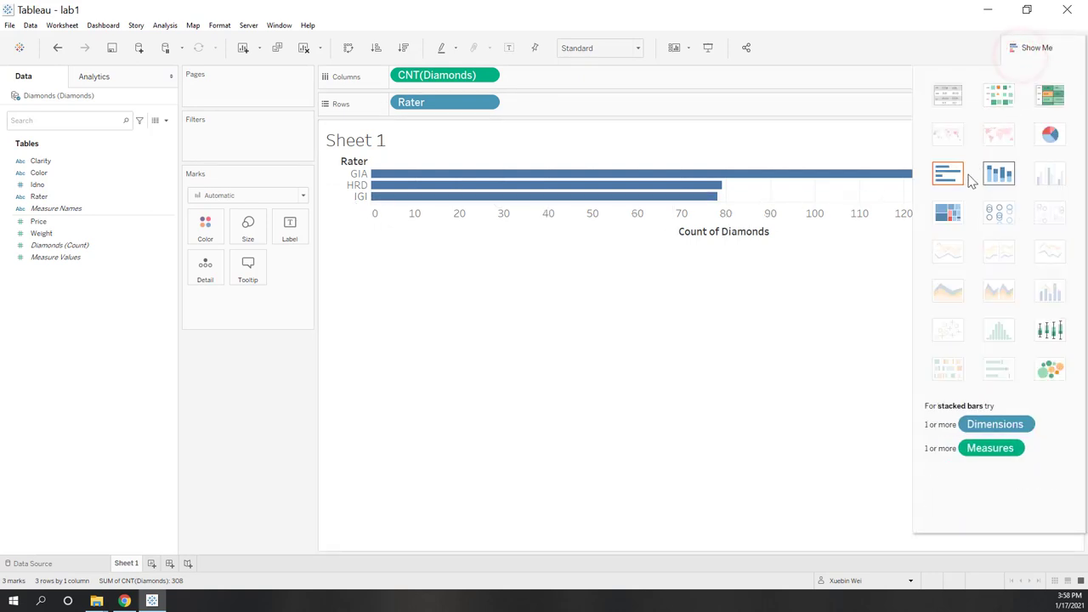
{"action": "left_click", "coordinate": [1048, 138]}
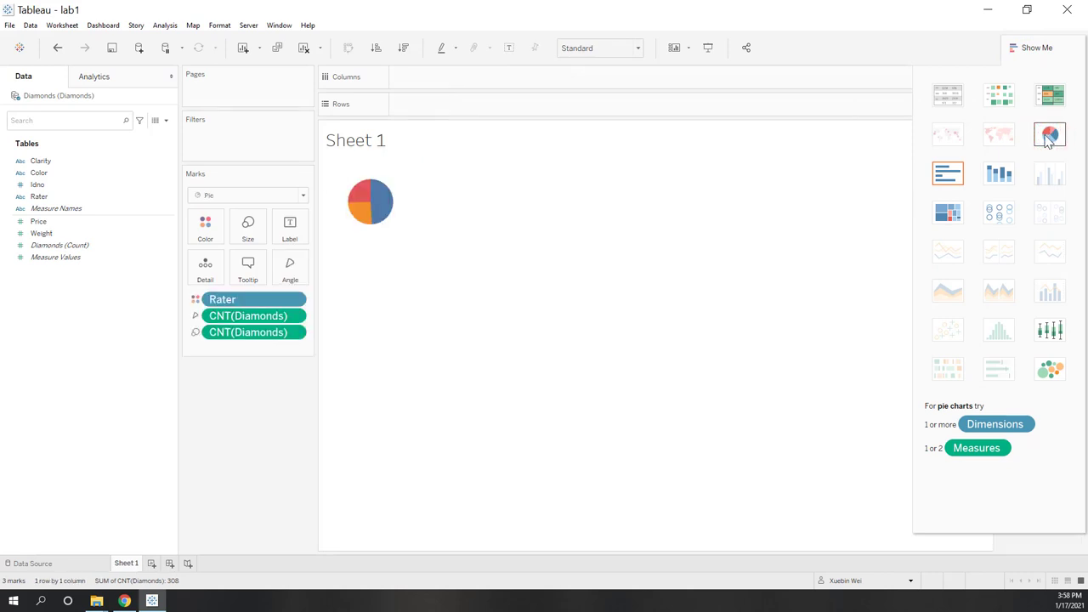
{"action": "left_click", "coordinate": [949, 215]}
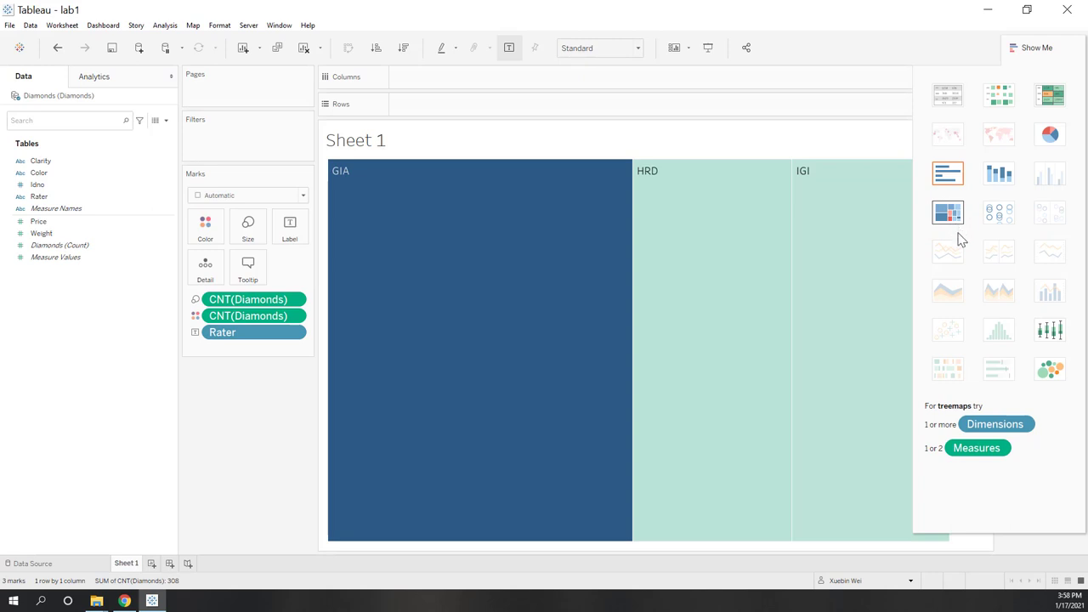
{"action": "left_click", "coordinate": [1049, 367]}
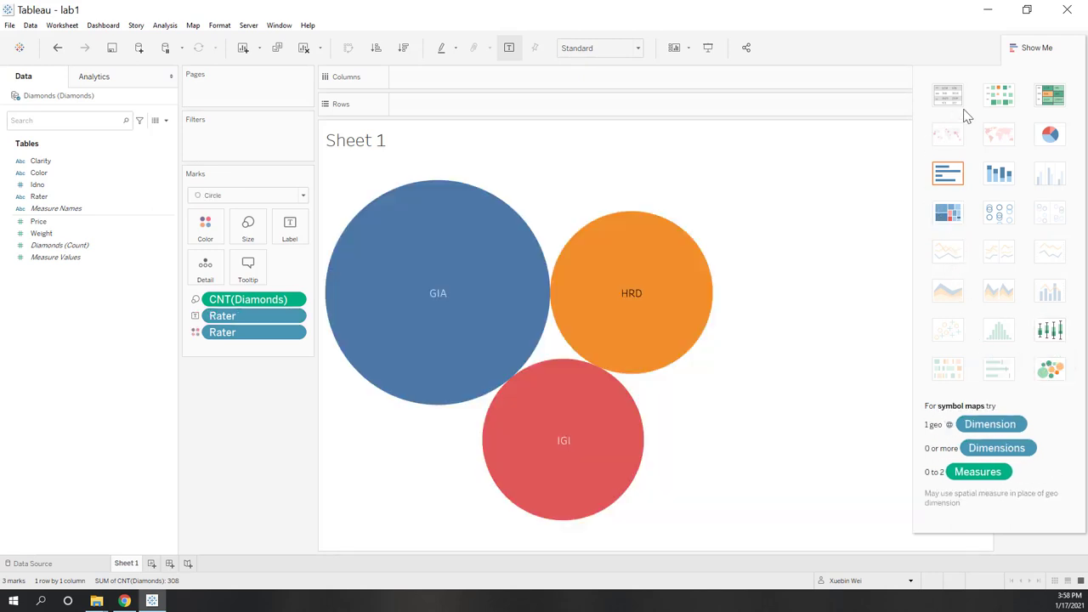
{"action": "left_click", "coordinate": [1050, 95]}
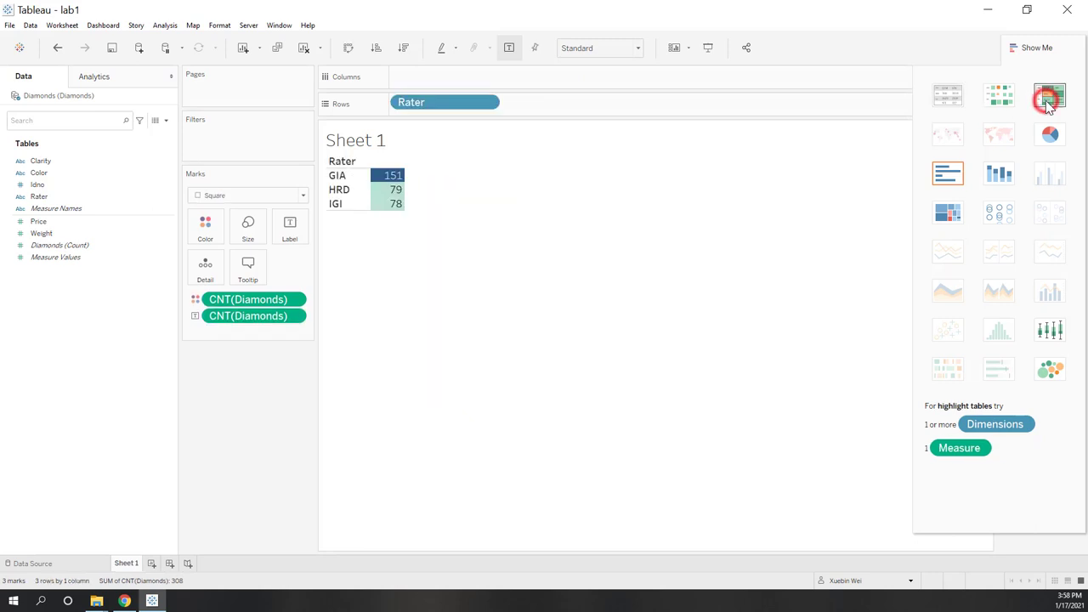
{"action": "left_click", "coordinate": [1000, 100]}
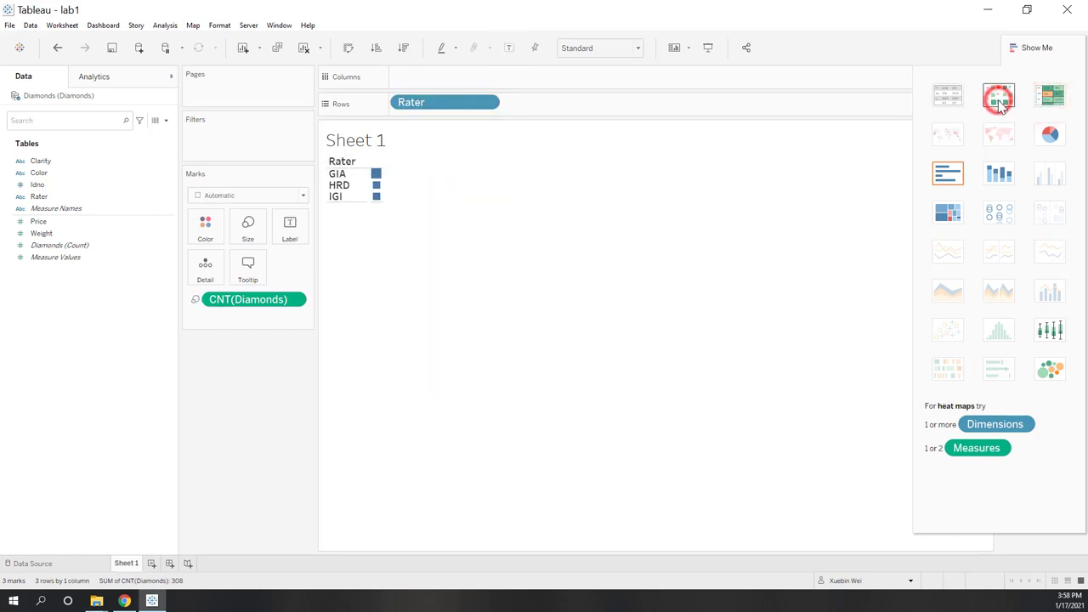
{"action": "left_click", "coordinate": [999, 212]}
{"action": "left_click", "coordinate": [1000, 174]}
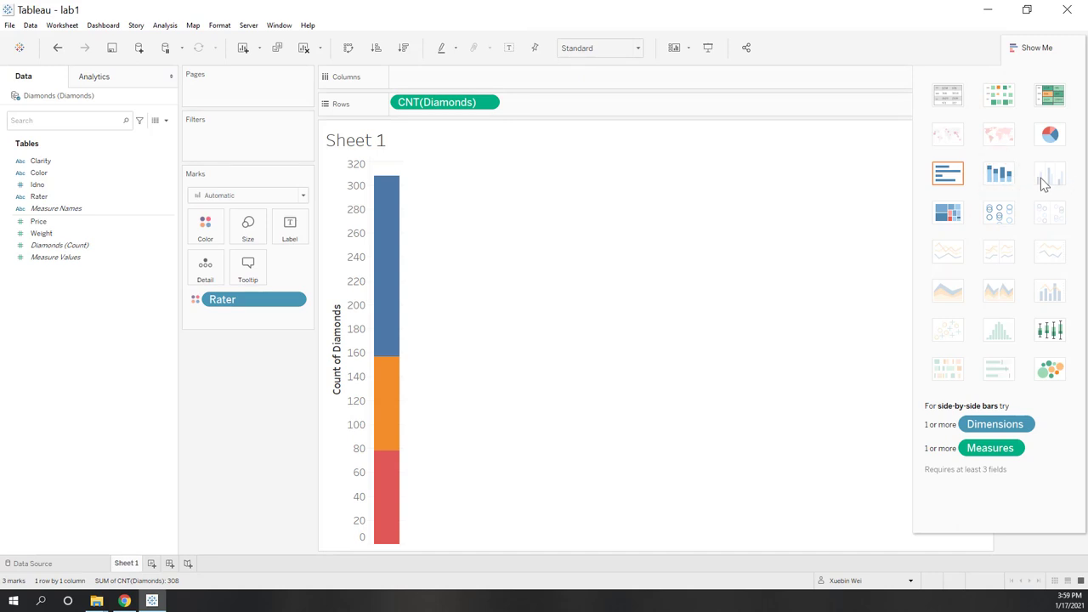
{"action": "left_click", "coordinate": [949, 177]}
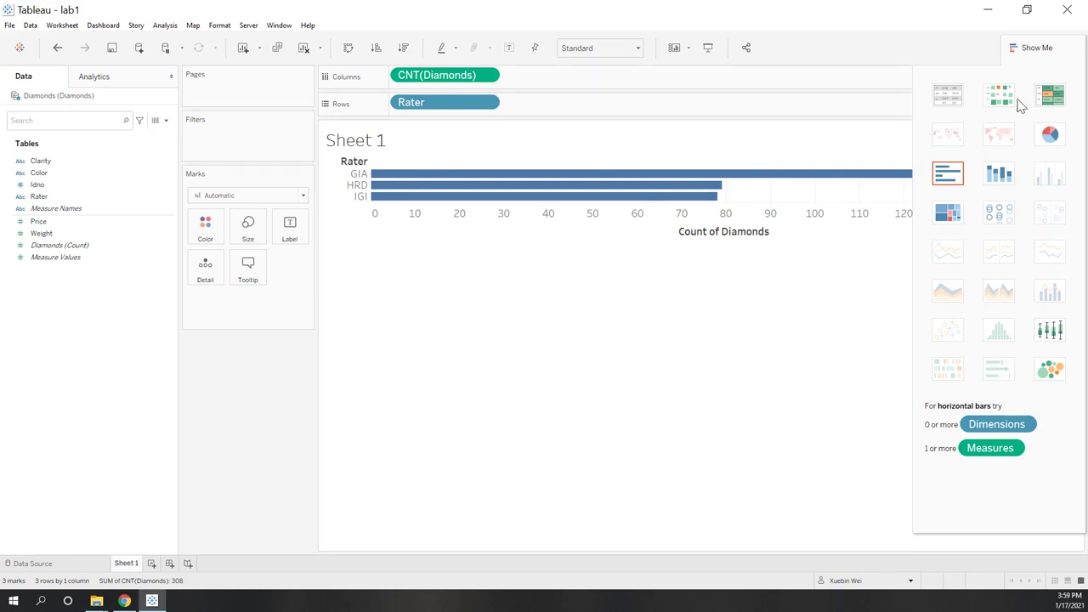
Hide the chart suggestions, sort the raters from the Rater header, and widen the row header column to fit its label.
{"action": "left_click", "coordinate": [1035, 47]}
{"action": "left_click", "coordinate": [719, 355]}
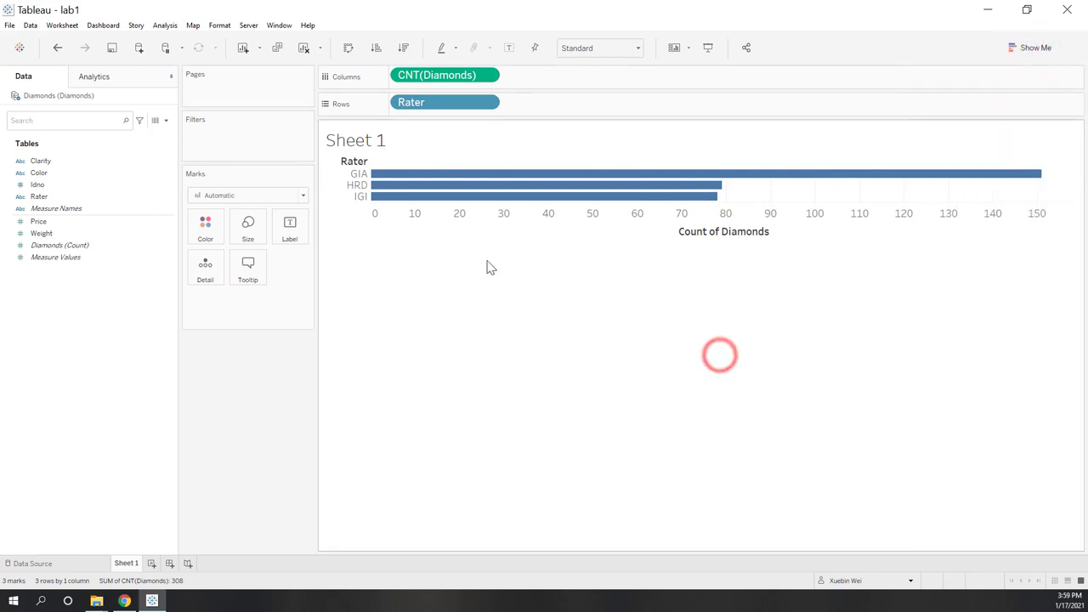
{"action": "left_click", "coordinate": [406, 48]}
{"action": "left_click", "coordinate": [354, 162]}
{"action": "left_click", "coordinate": [355, 161]}
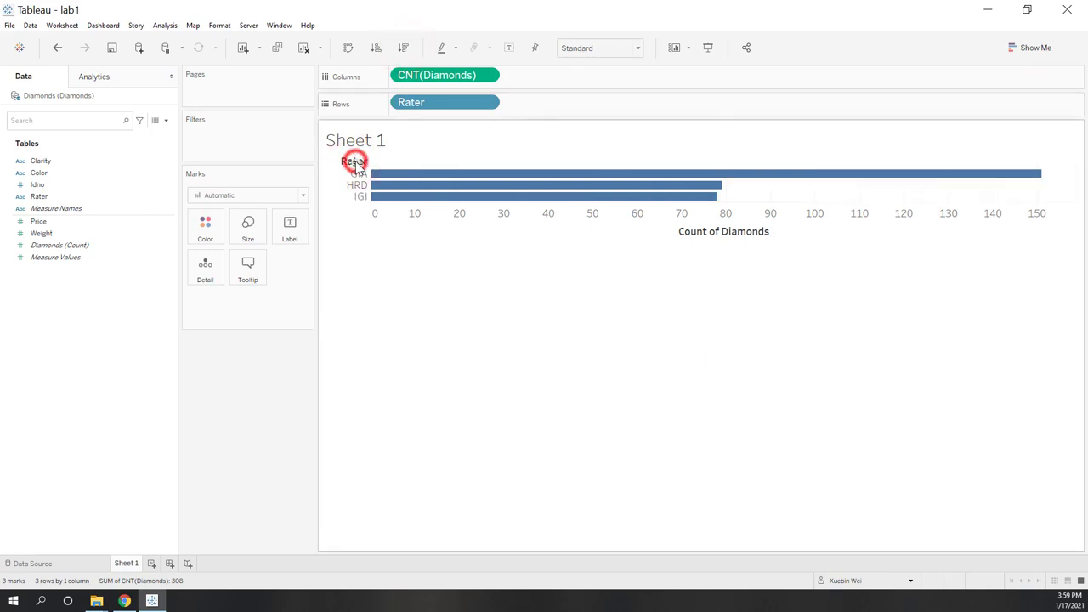
{"action": "left_click", "coordinate": [355, 162]}
{"action": "left_click", "coordinate": [355, 162]}
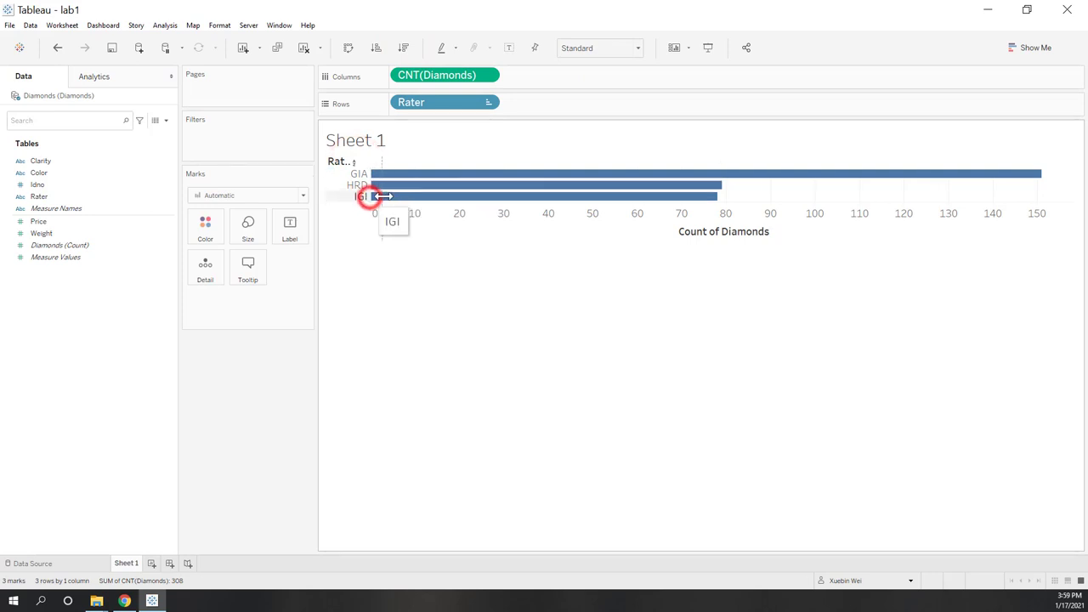
{"action": "left_click_drag", "start_coordinate": [383, 196], "coordinate": [391, 196]}
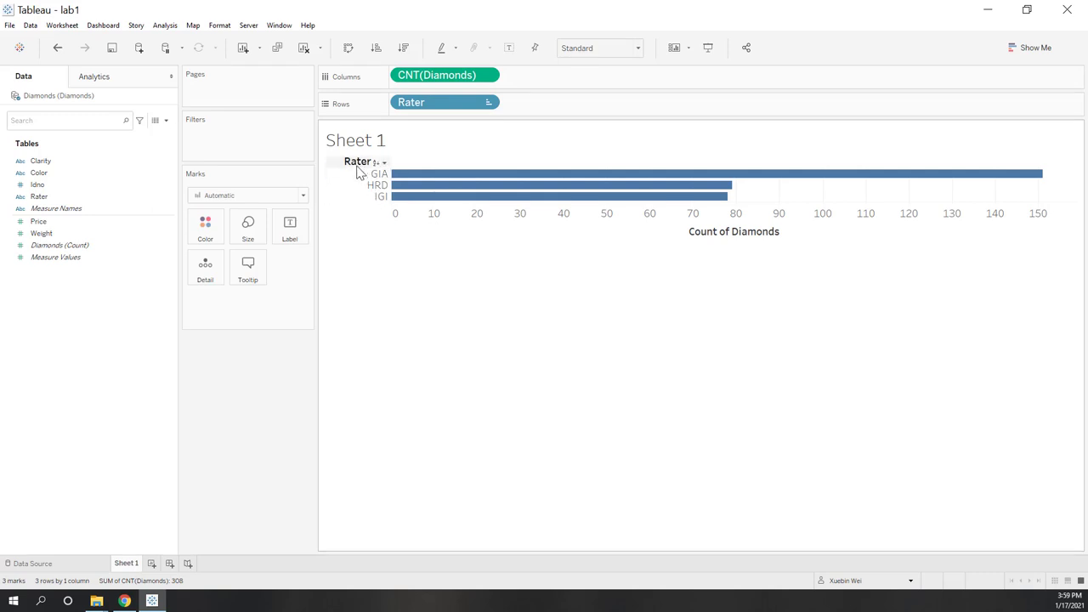
{"action": "left_click", "coordinate": [562, 333]}
Try Rater as the mark color of the bars, and take it off the Marks card again.
{"action": "left_click", "coordinate": [40, 174]}
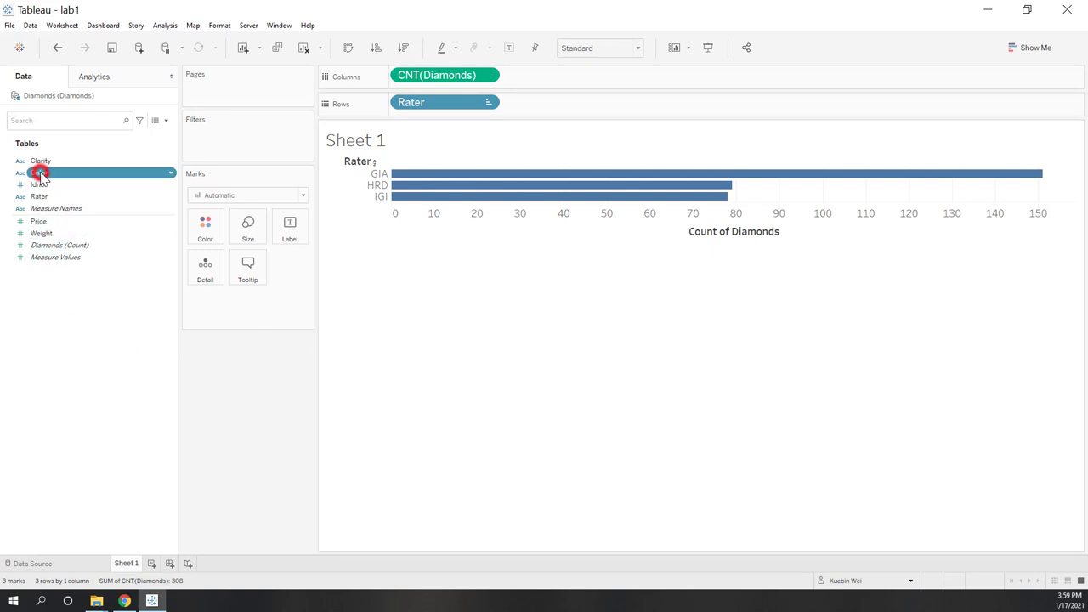
{"action": "key", "text": "F2"}
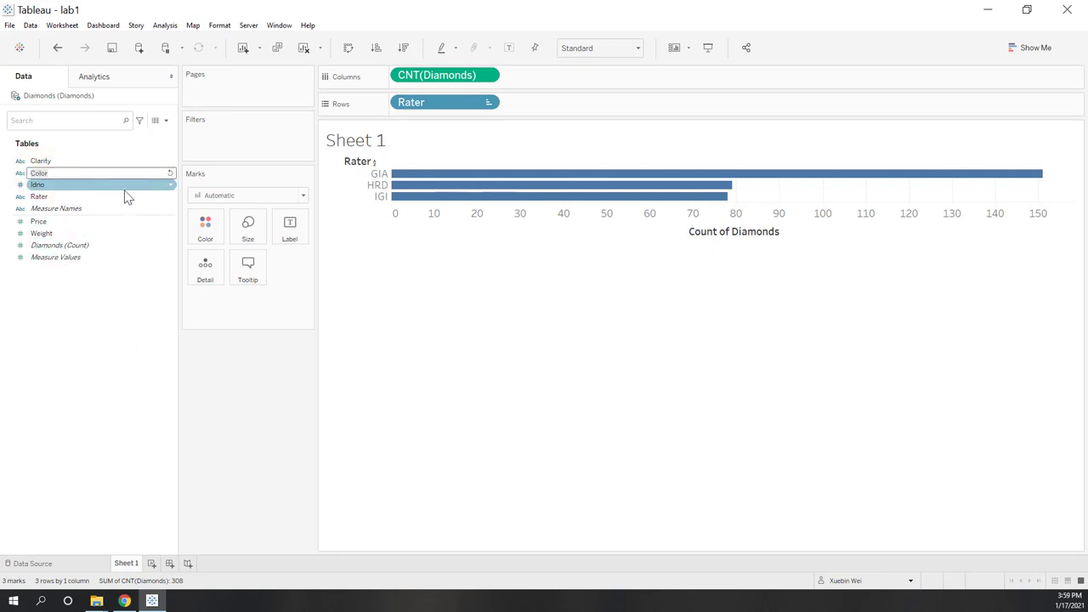
{"action": "key", "text": "Return"}
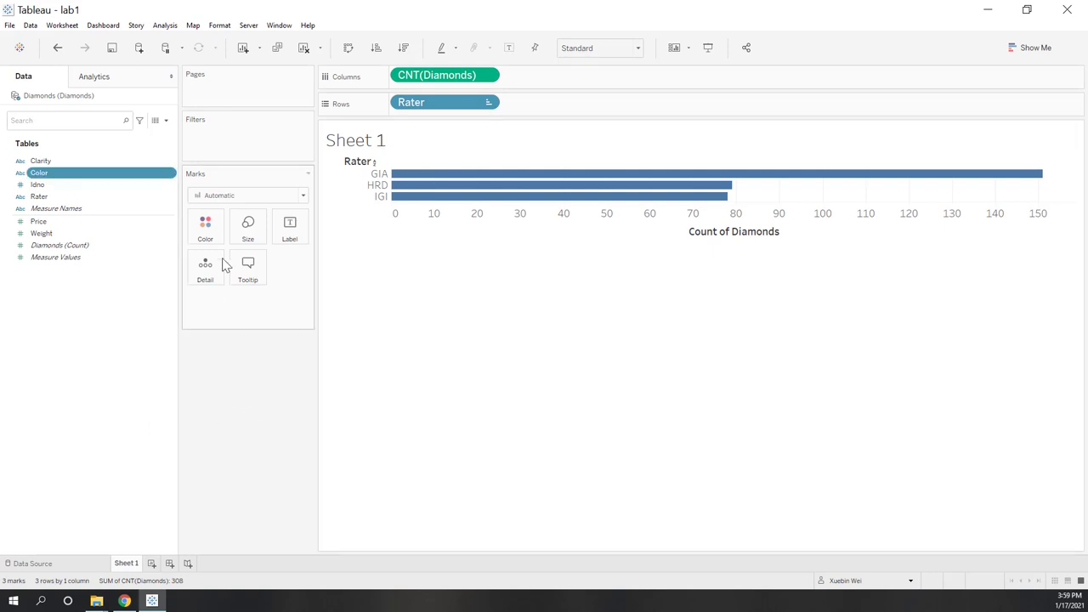
{"action": "left_click", "coordinate": [40, 162]}
{"action": "left_click", "coordinate": [39, 196]}
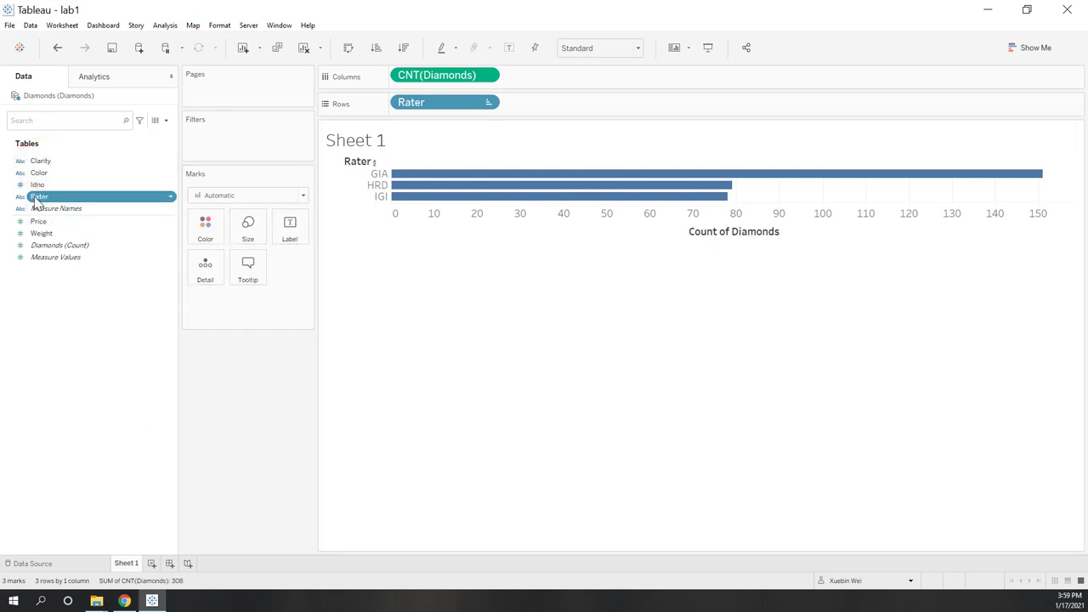
{"action": "left_click_drag", "start_coordinate": [37, 197], "coordinate": [204, 226]}
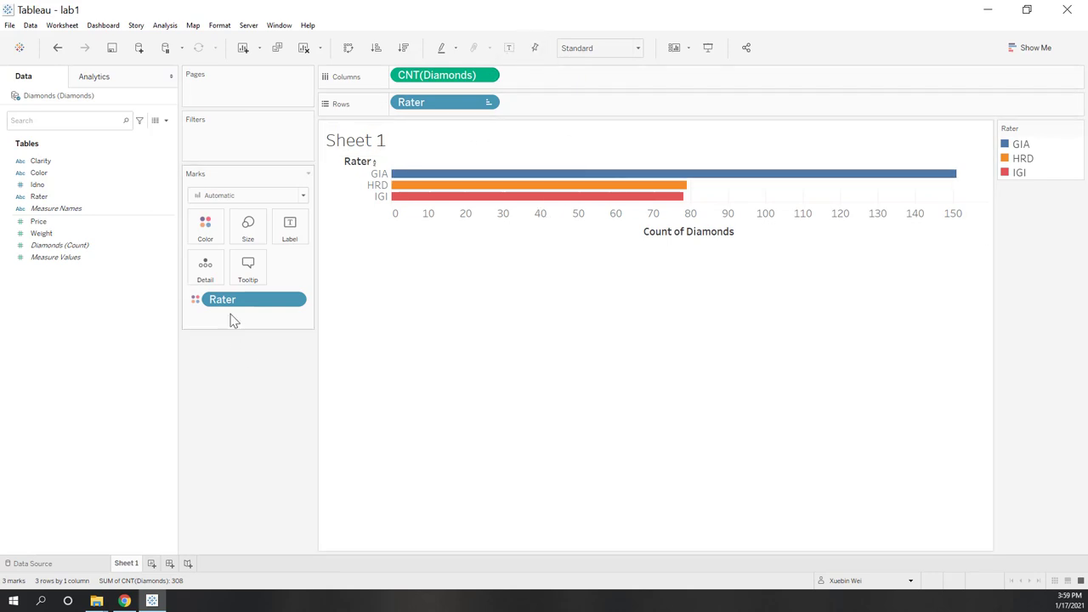
{"action": "left_click_drag", "start_coordinate": [231, 301], "coordinate": [85, 391]}
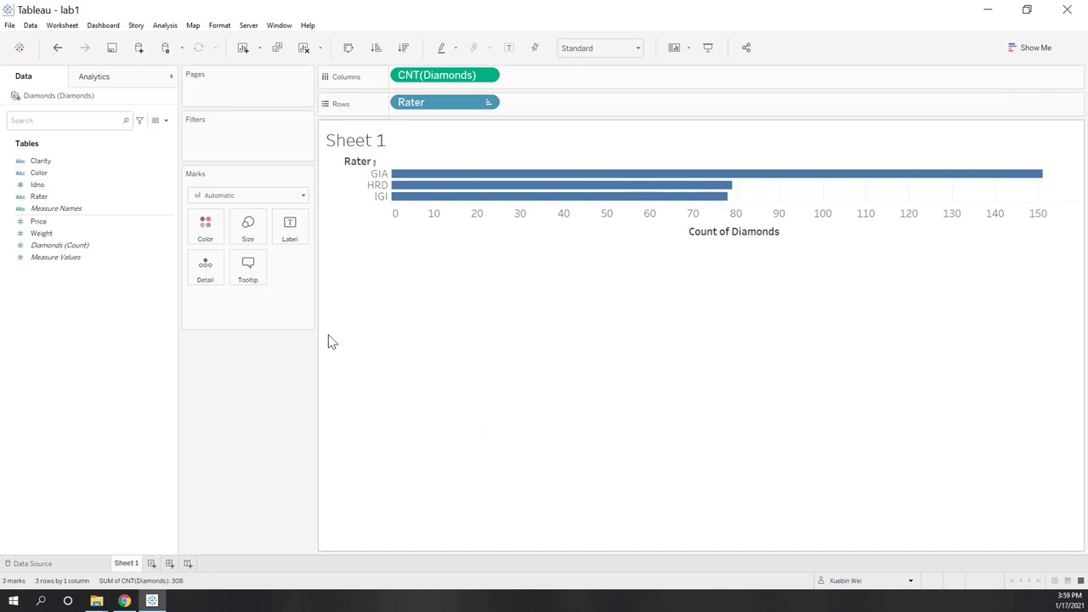
Replace the sheet title with "Number of records per rater" in bold, centered text.
{"action": "double_click", "coordinate": [367, 141]}
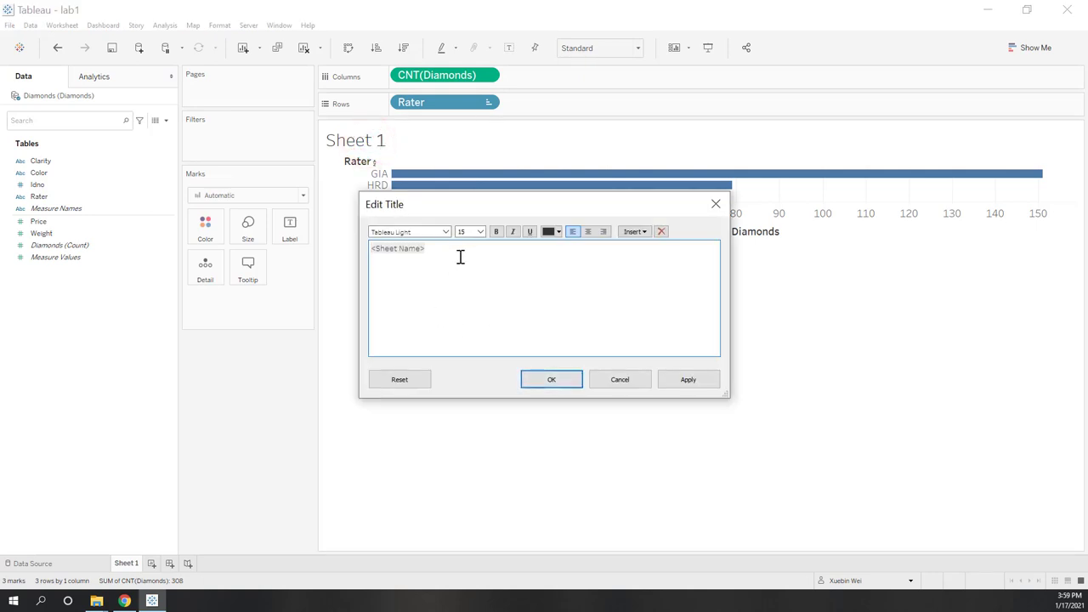
{"action": "triple_click", "coordinate": [481, 247]}
{"action": "triple_click", "coordinate": [561, 263]}
{"action": "left_click", "coordinate": [497, 231]}
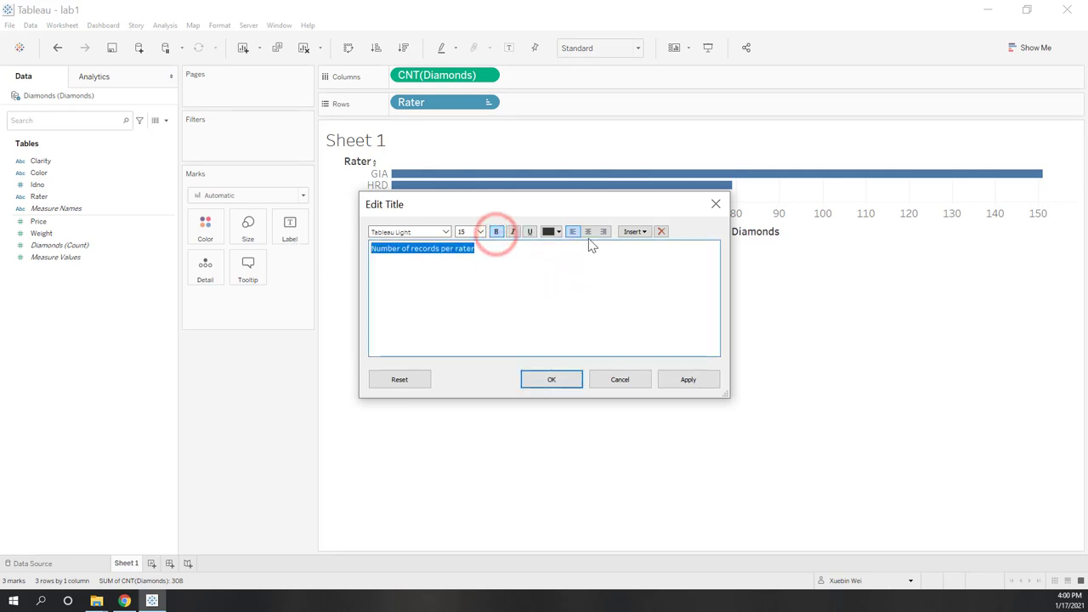
{"action": "left_click", "coordinate": [588, 231]}
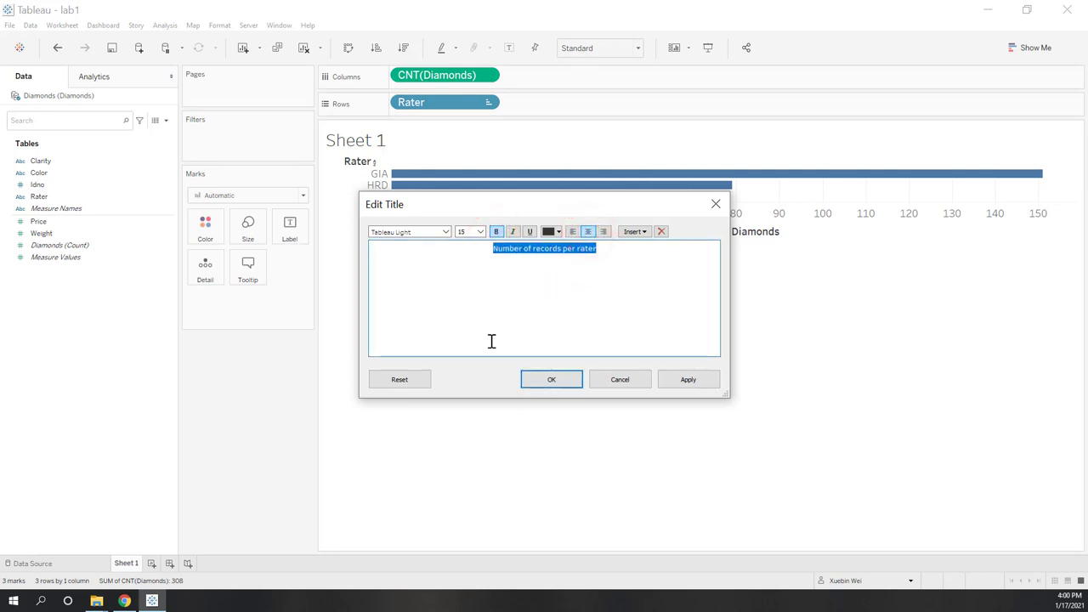
{"action": "left_click", "coordinate": [445, 232]}
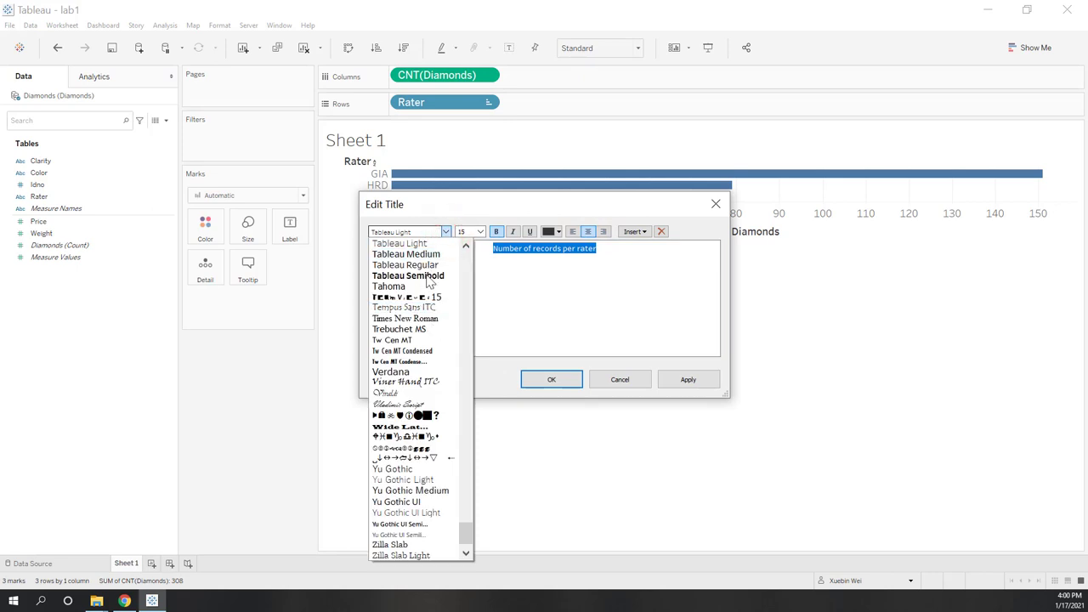
{"action": "left_click", "coordinate": [554, 320]}
{"action": "left_click", "coordinate": [552, 380]}
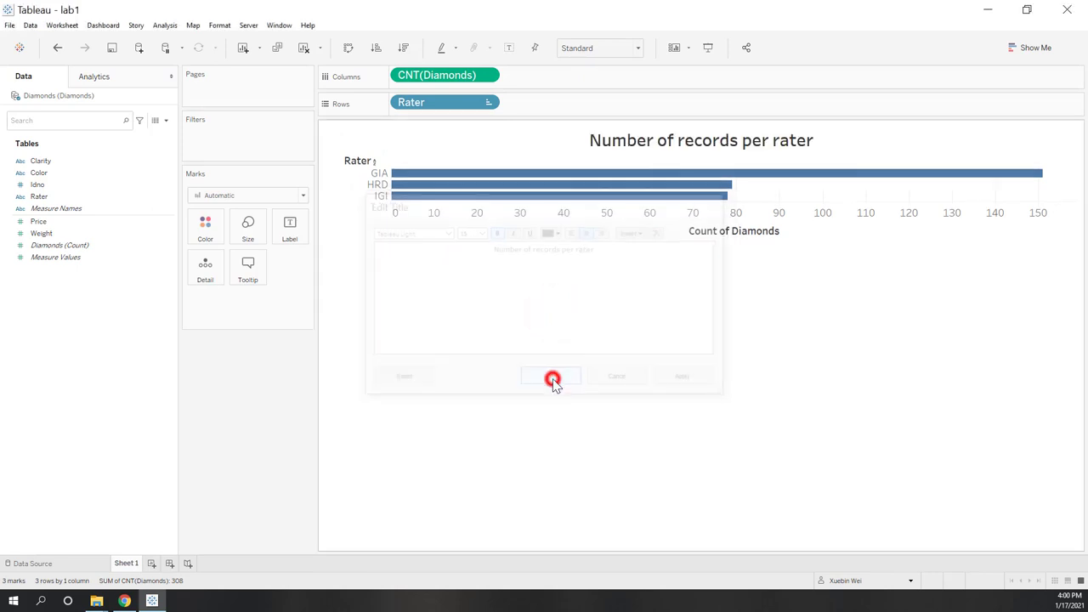
{"action": "left_click", "coordinate": [560, 425]}
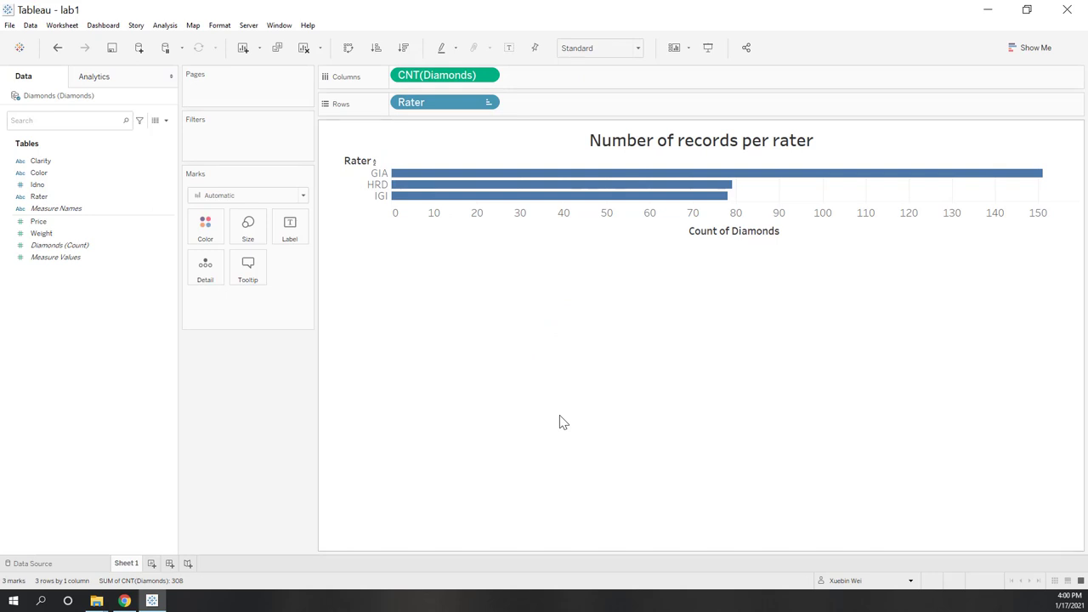
Preview the chart with the Fit Width, Fit Height and Entire View sizes, and return to Standard.
{"action": "left_click", "coordinate": [639, 47]}
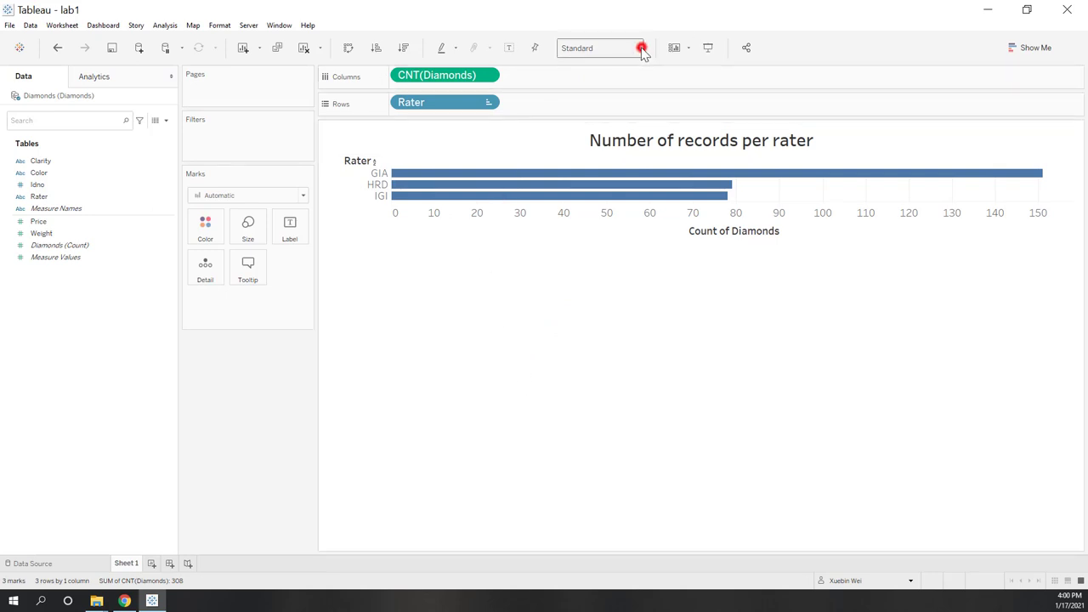
{"action": "left_click", "coordinate": [592, 69]}
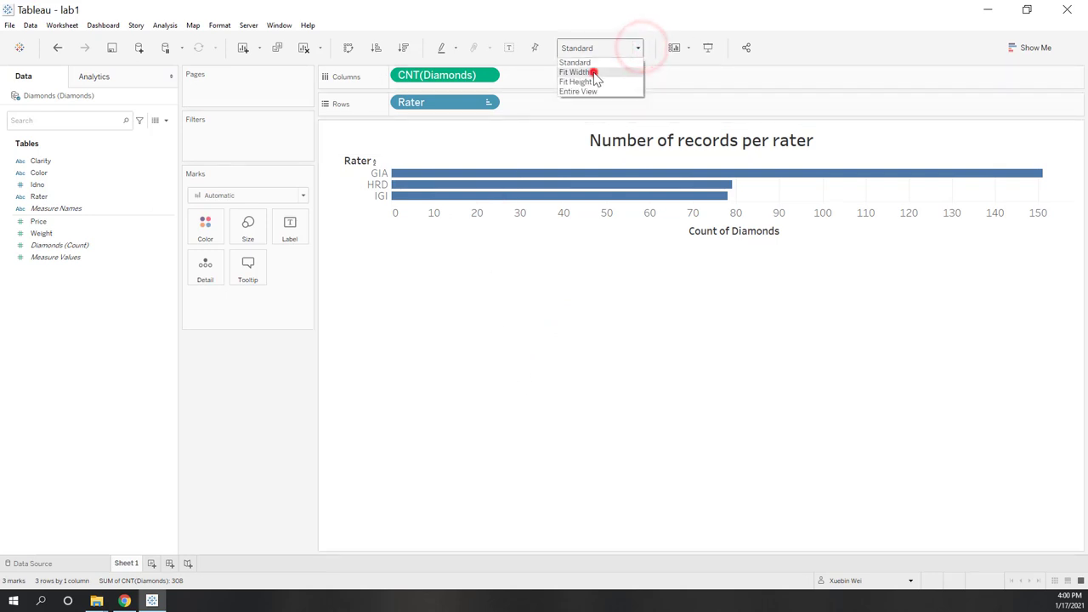
{"action": "left_click", "coordinate": [637, 47]}
{"action": "left_click", "coordinate": [609, 80]}
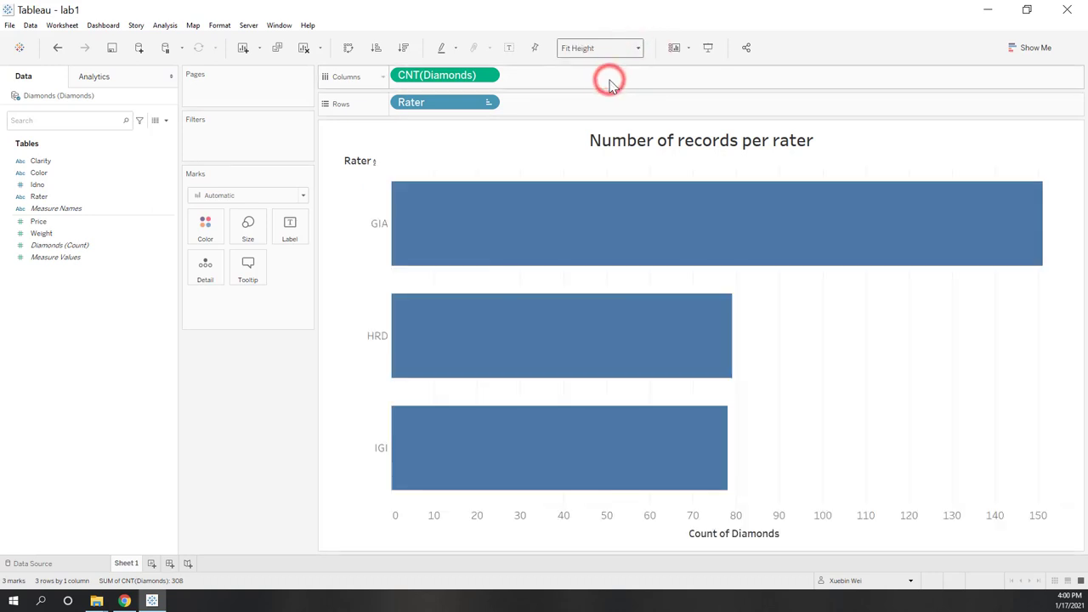
{"action": "left_click", "coordinate": [638, 48]}
{"action": "left_click", "coordinate": [599, 93]}
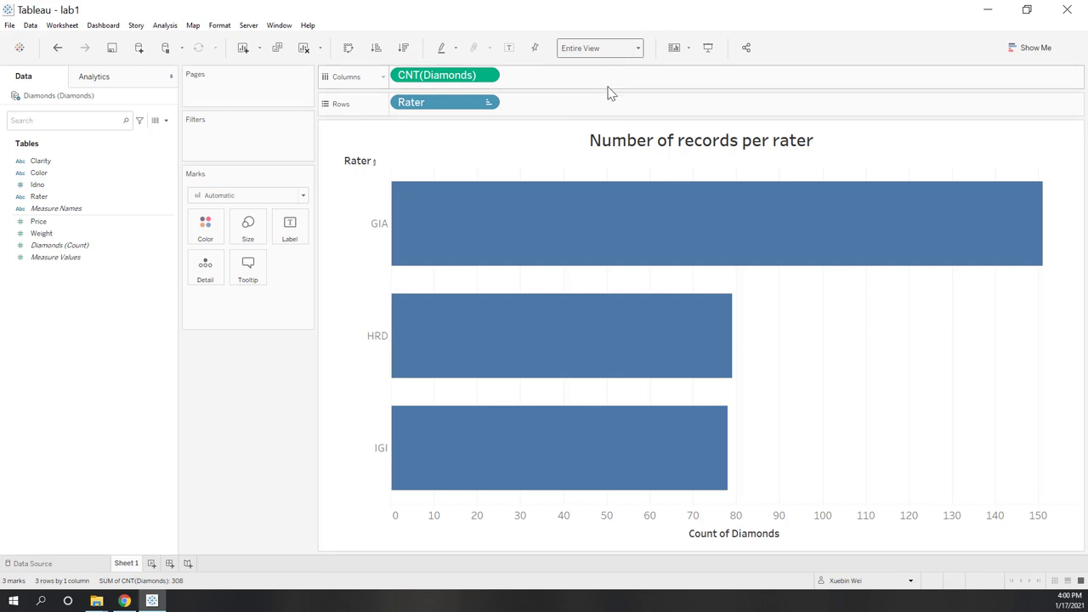
{"action": "left_click", "coordinate": [639, 48]}
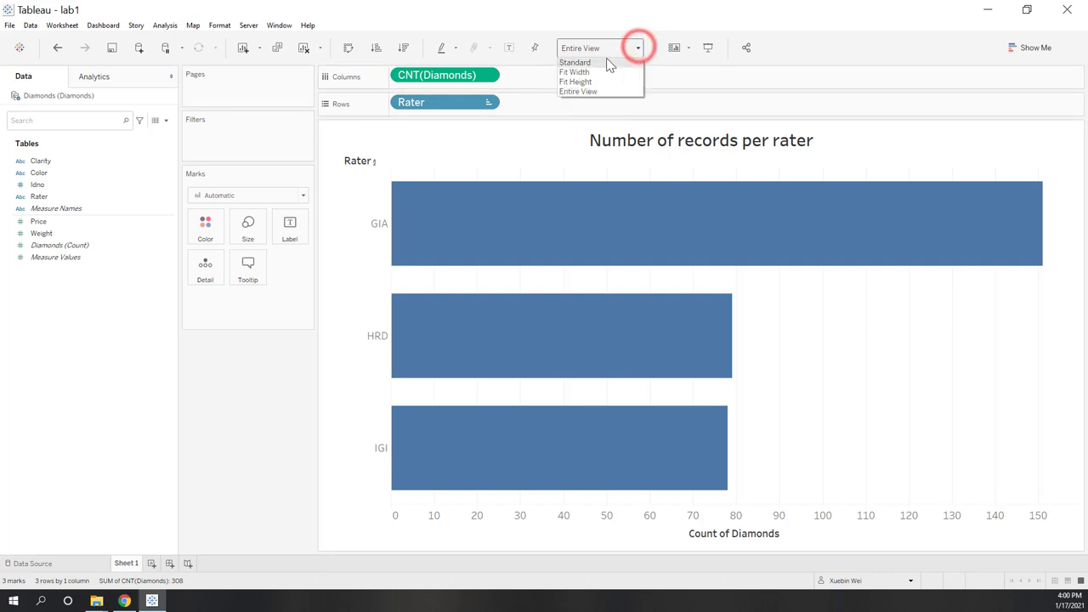
{"action": "left_click", "coordinate": [605, 61]}
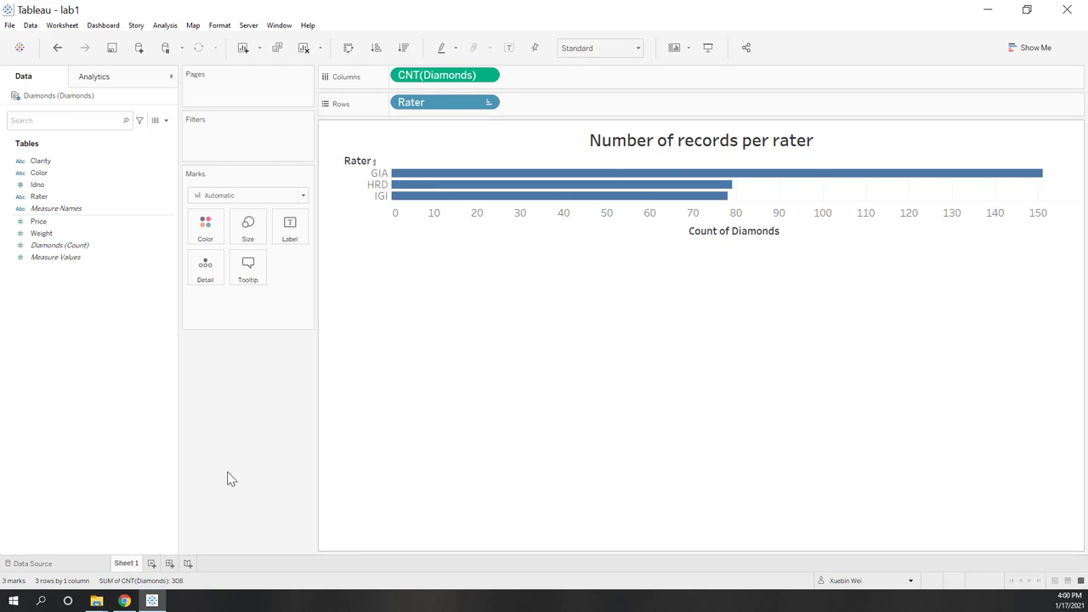
Create a new worksheet and add Price to Rows as a summed bar.
{"action": "mouse_move", "coordinate": [134, 568]}
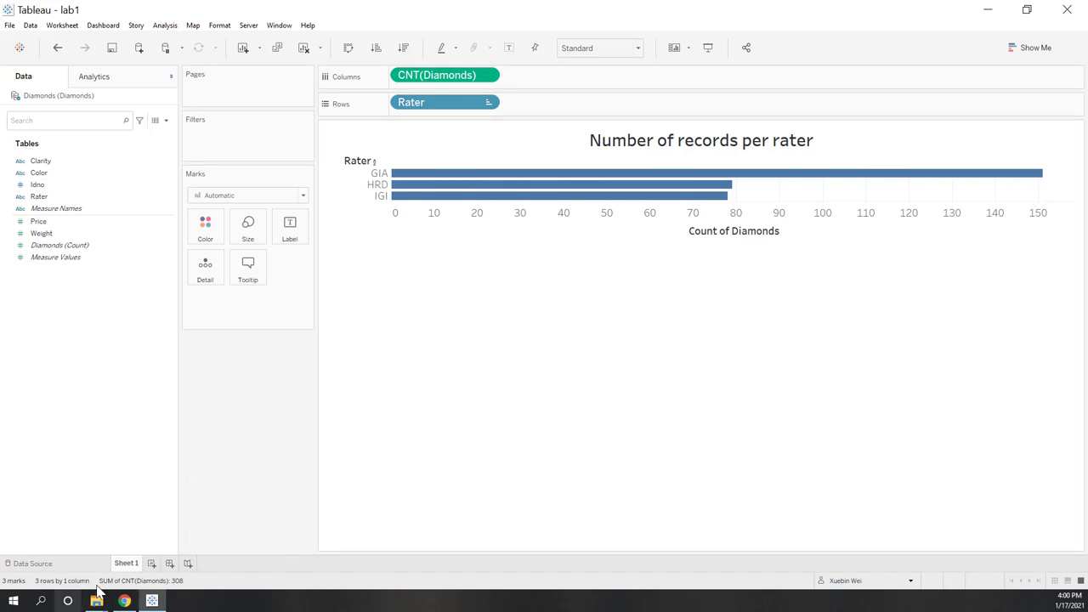
{"action": "left_click", "coordinate": [152, 563]}
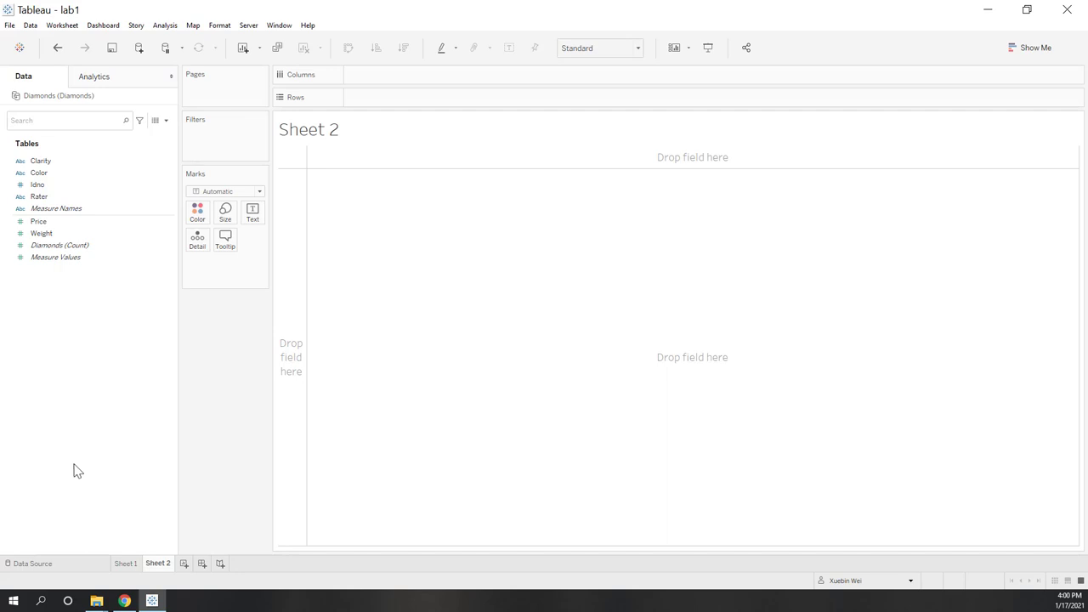
{"action": "double_click", "coordinate": [39, 223]}
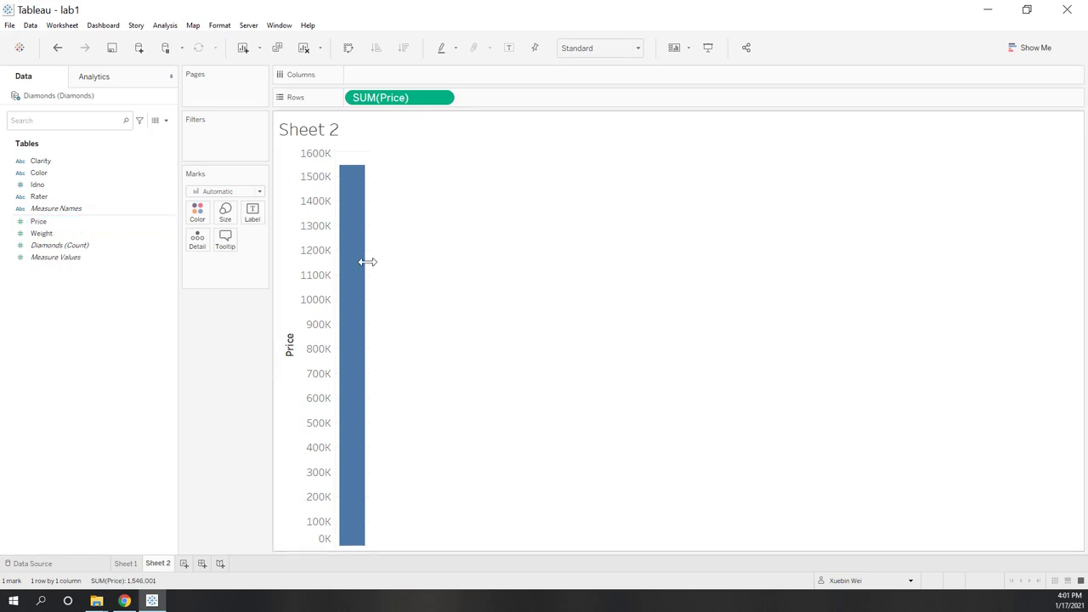
Examine the summary and full underlying data of the Price bar down to the last record, and close the data window.
{"action": "mouse_move", "coordinate": [361, 272]}
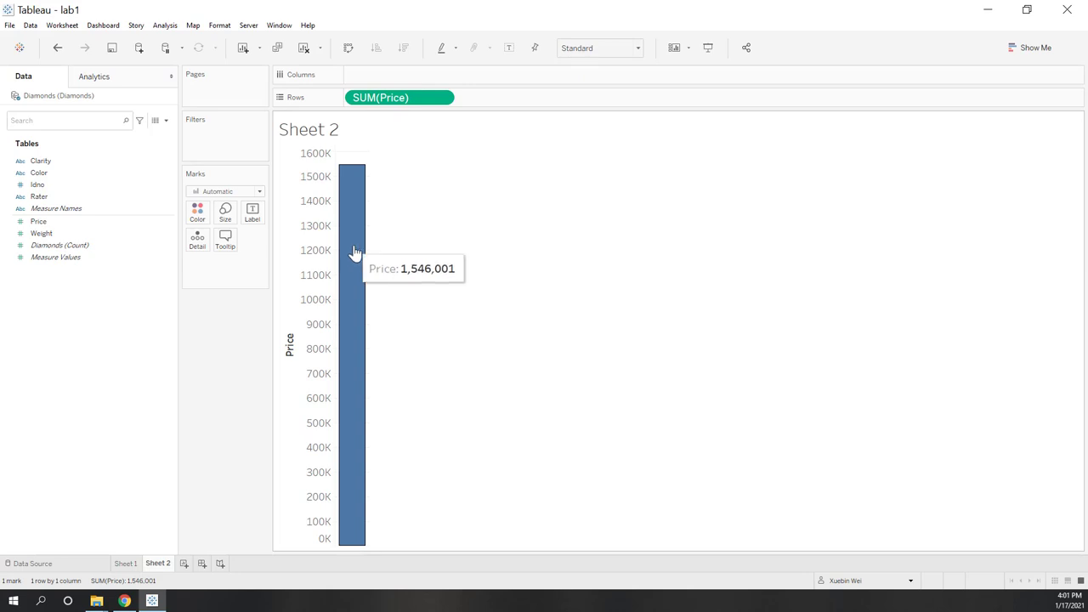
{"action": "right_click", "coordinate": [356, 253]}
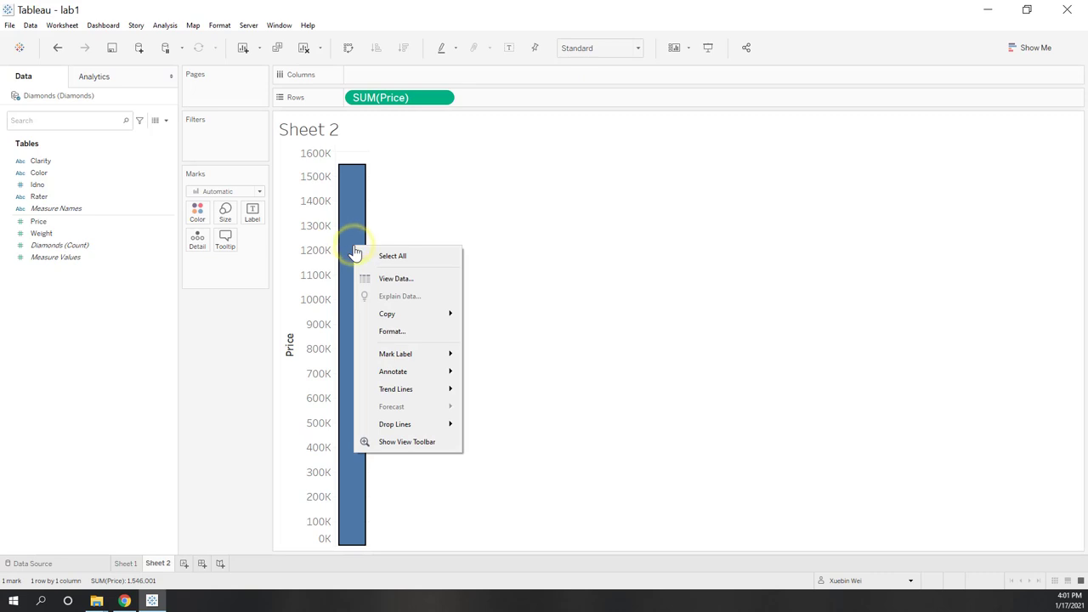
{"action": "left_click", "coordinate": [399, 280]}
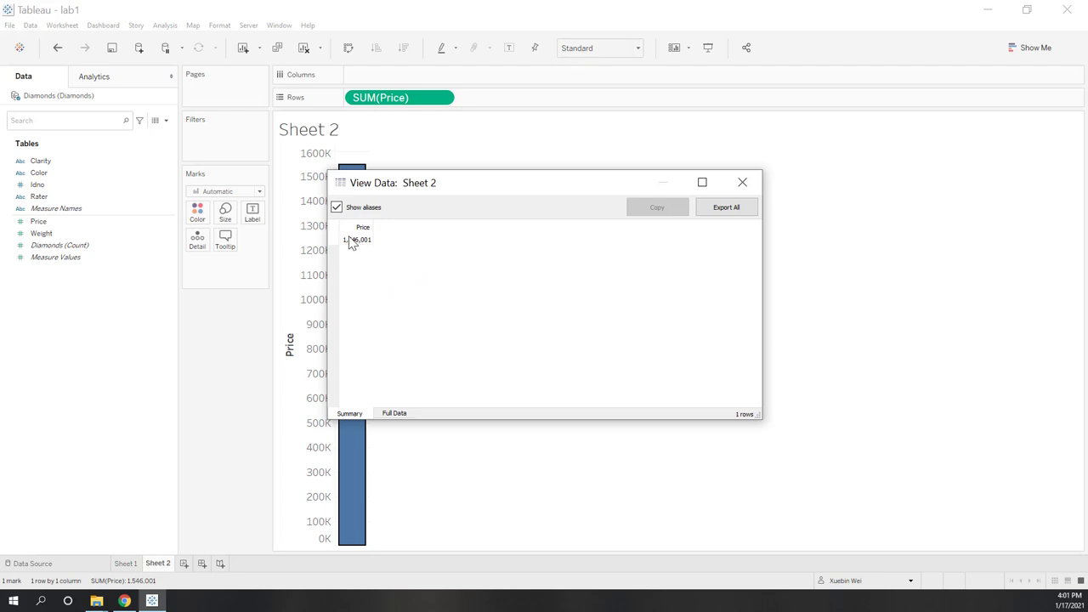
{"action": "left_click", "coordinate": [394, 414]}
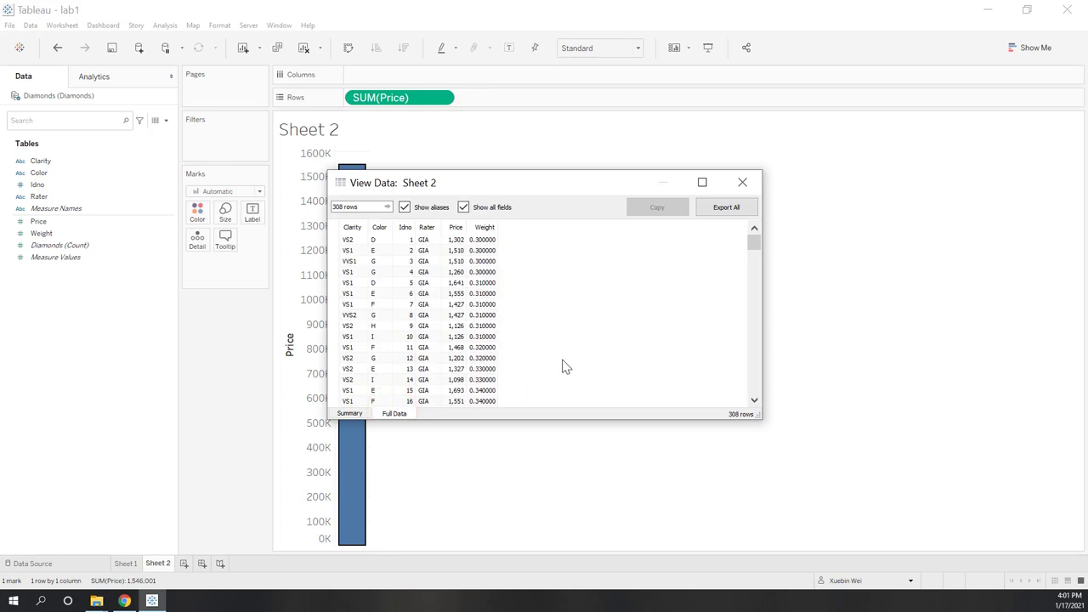
{"action": "scroll", "coordinate": [571, 370], "scroll_direction": "down", "scroll_amount": 20}
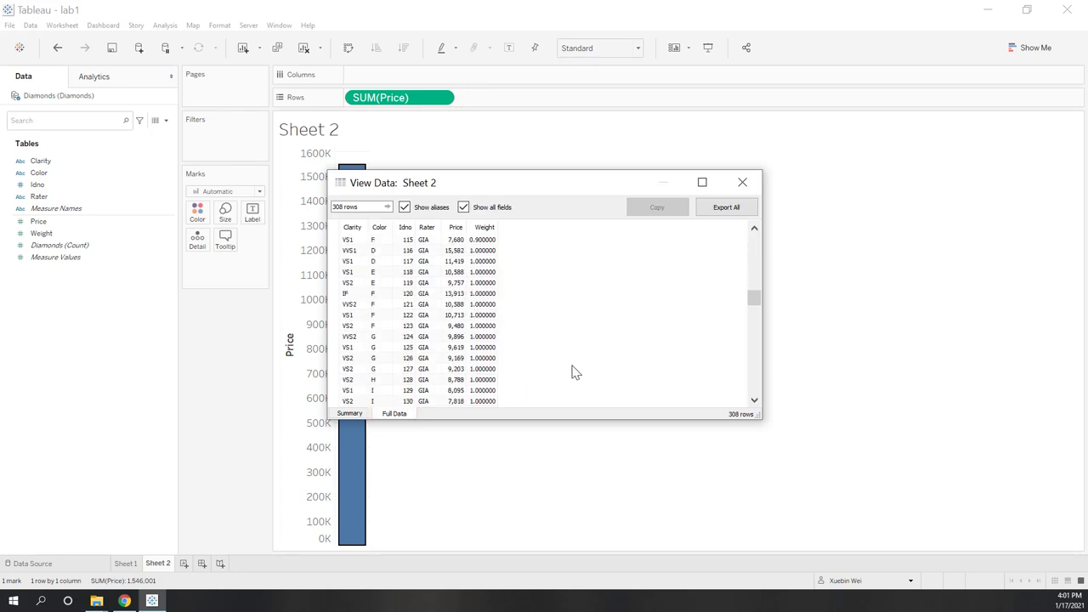
{"action": "left_click_drag", "start_coordinate": [756, 311], "coordinate": [682, 382]}
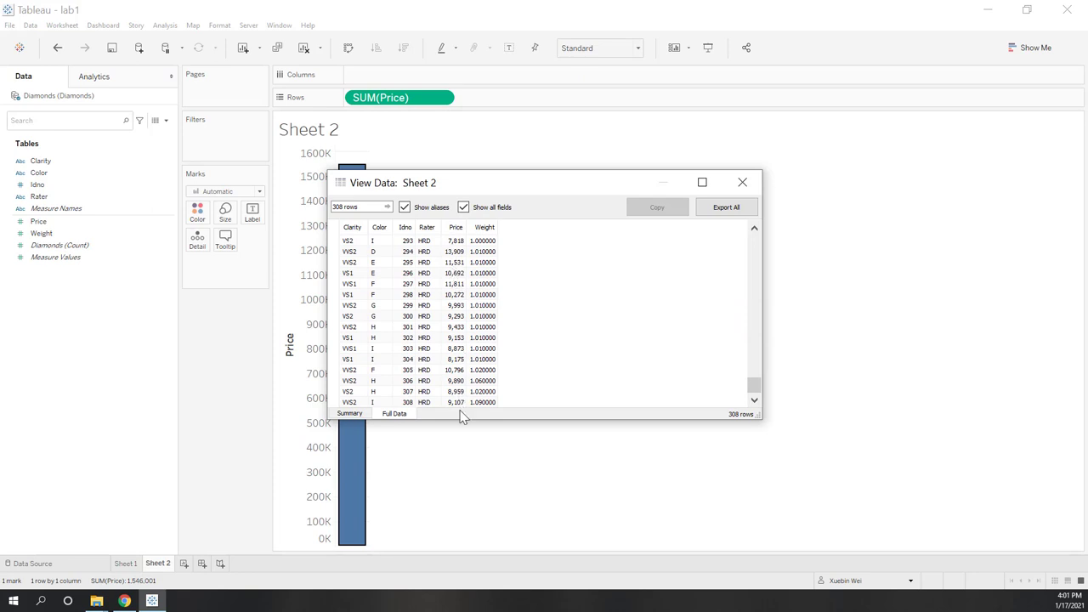
{"action": "left_click", "coordinate": [349, 413]}
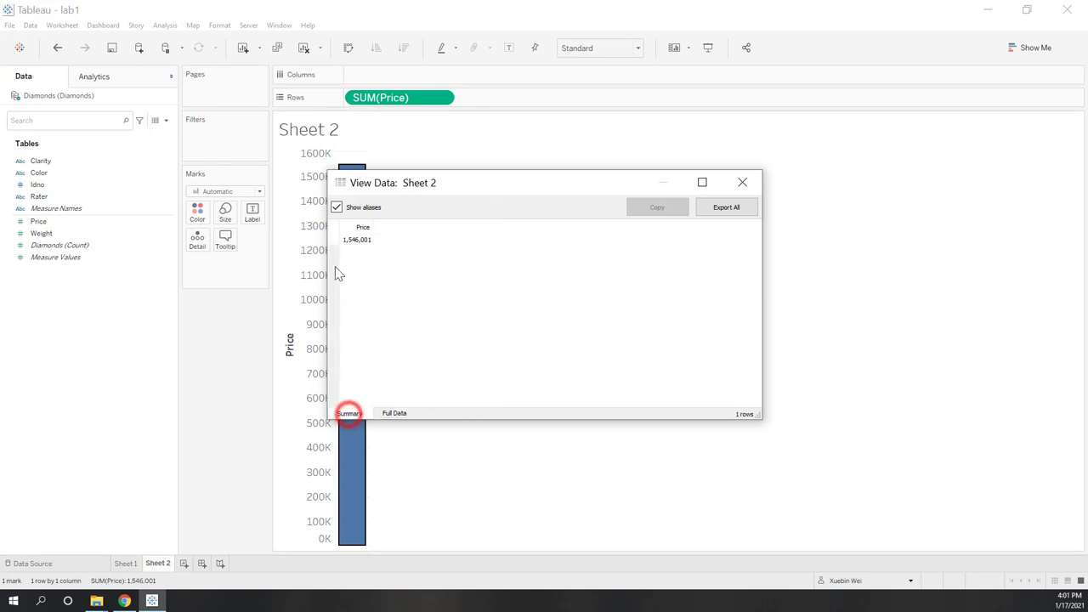
{"action": "left_click", "coordinate": [743, 184]}
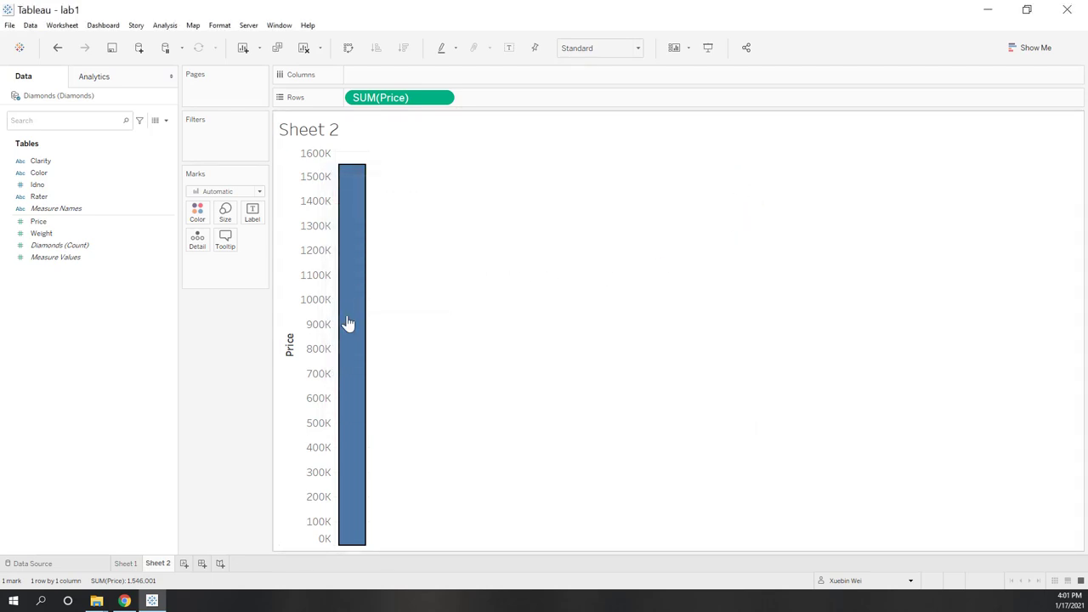
Add Clarity to Columns to break the summed Price down by clarity grade.
{"action": "mouse_move", "coordinate": [358, 327]}
{"action": "left_click_drag", "start_coordinate": [56, 161], "coordinate": [378, 74]}
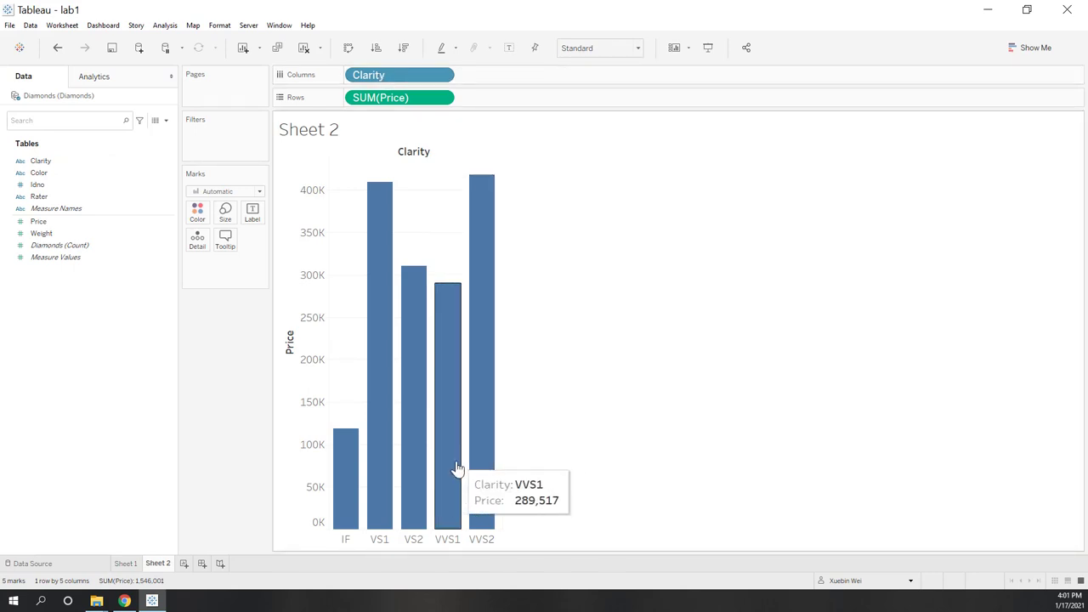
{"action": "mouse_move", "coordinate": [416, 469]}
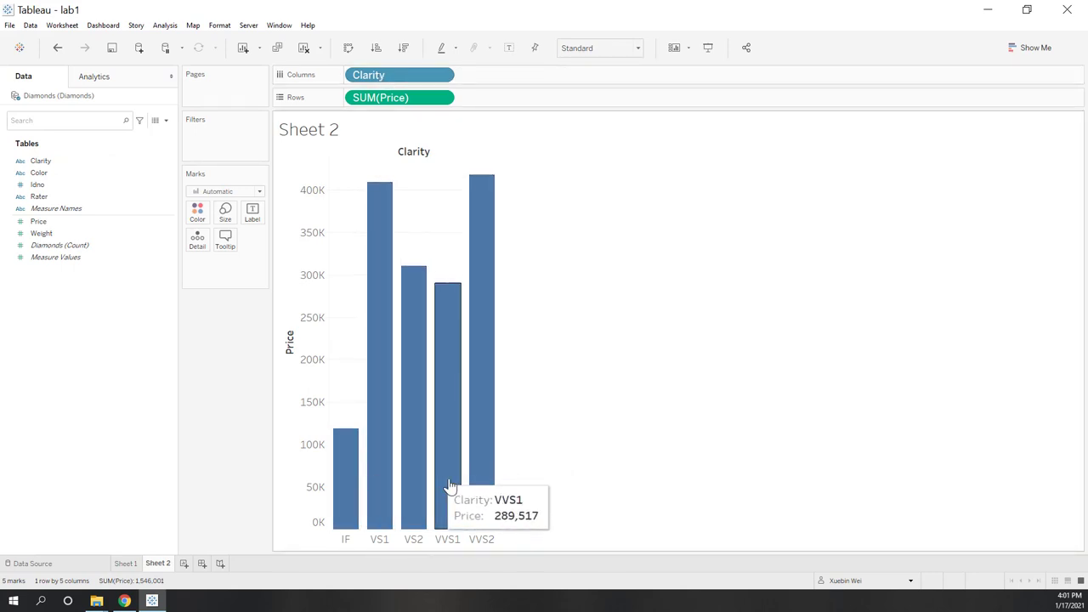
Swap the rows and columns to make the bars horizontal, and sort the clarity grades by Price in descending order.
{"action": "mouse_move", "coordinate": [466, 489]}
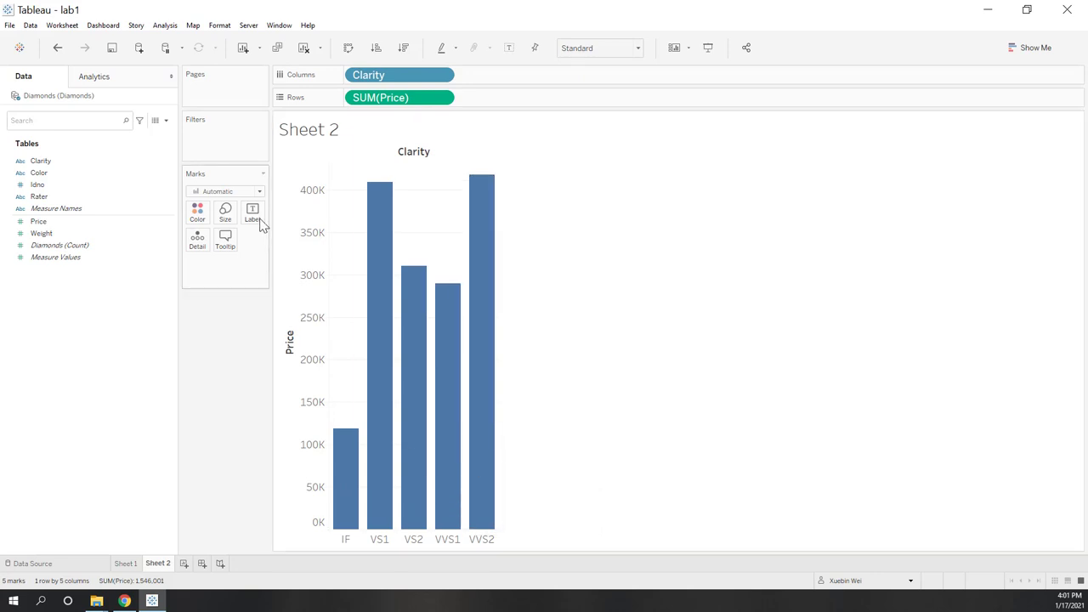
{"action": "left_click", "coordinate": [349, 47]}
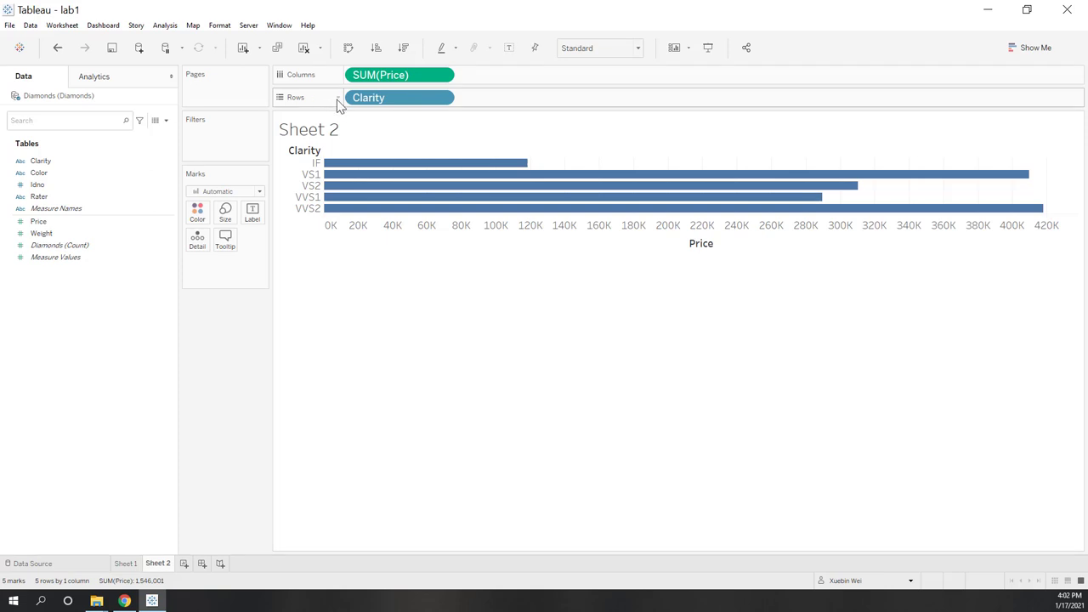
{"action": "left_click", "coordinate": [403, 48]}
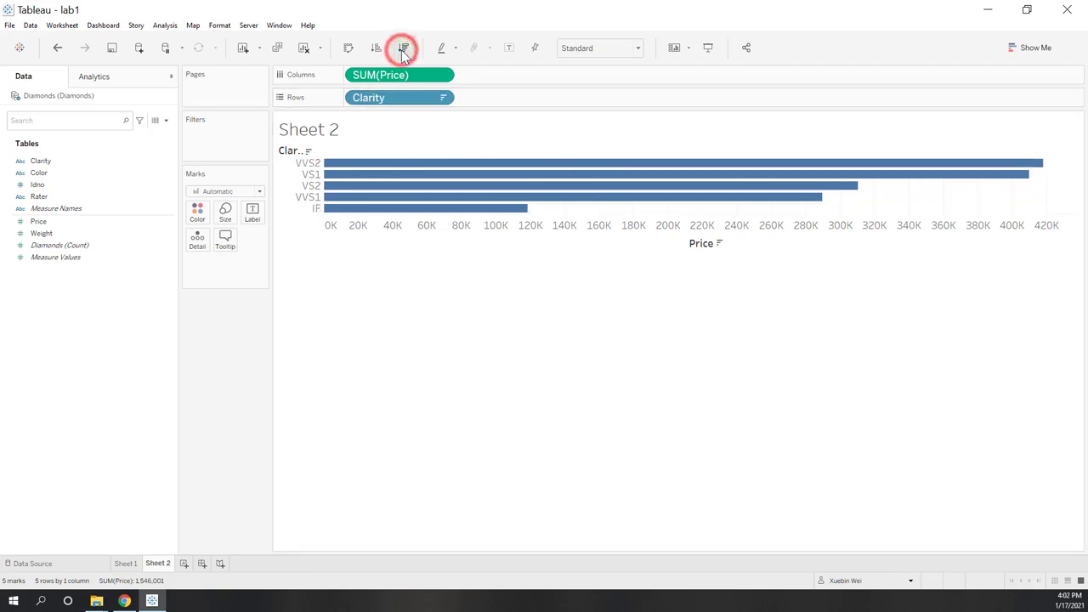
{"action": "mouse_move", "coordinate": [354, 168]}
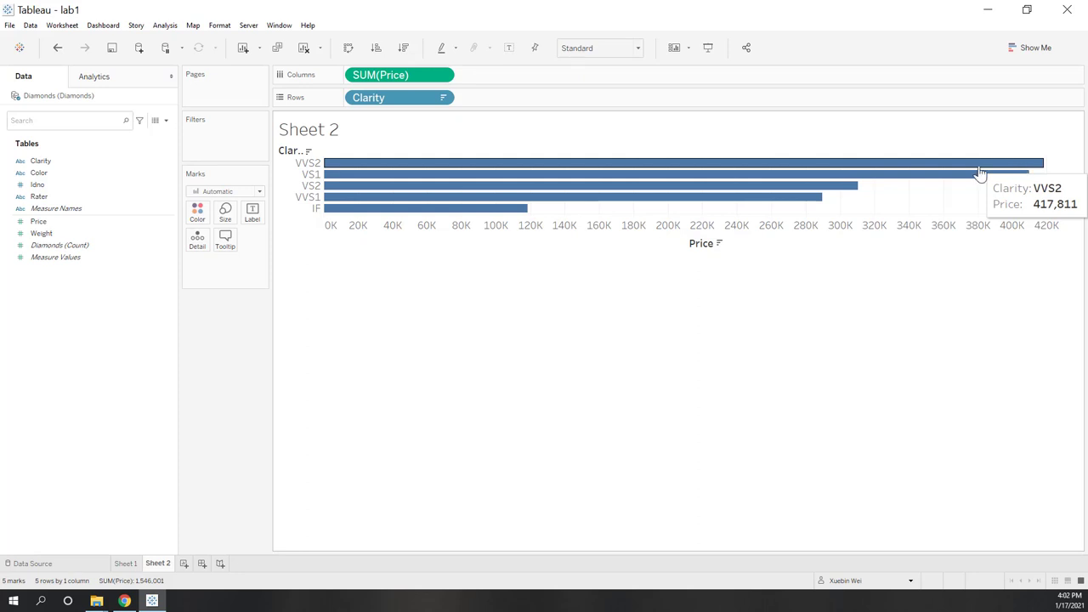
{"action": "mouse_move", "coordinate": [515, 209]}
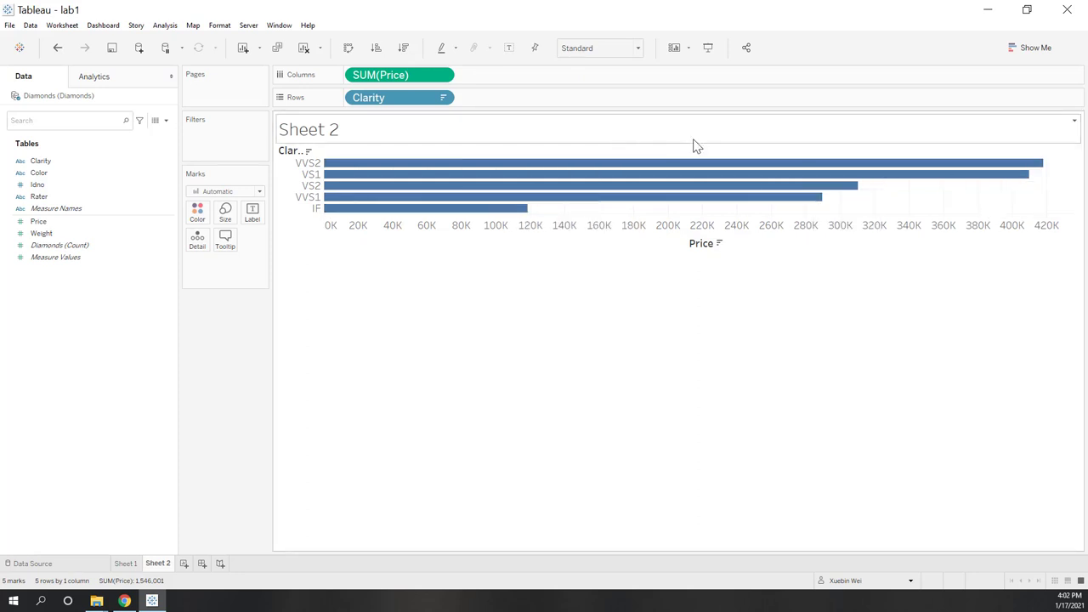
{"action": "mouse_move", "coordinate": [993, 170]}
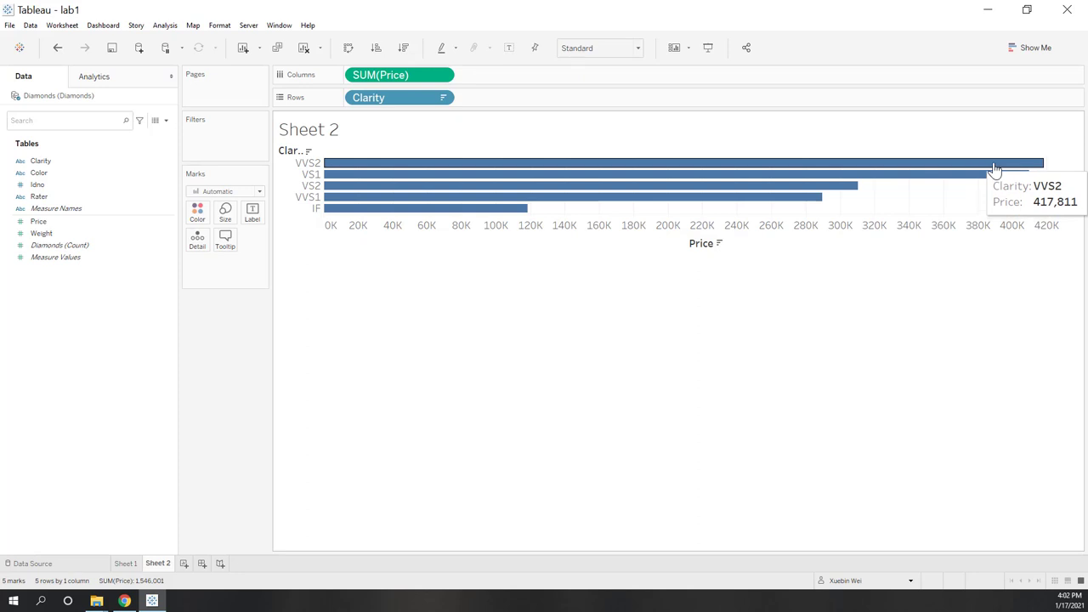
Change the Price measure from a sum to Average and re-sort the clarity grades in descending order.
{"action": "left_click", "coordinate": [443, 76]}
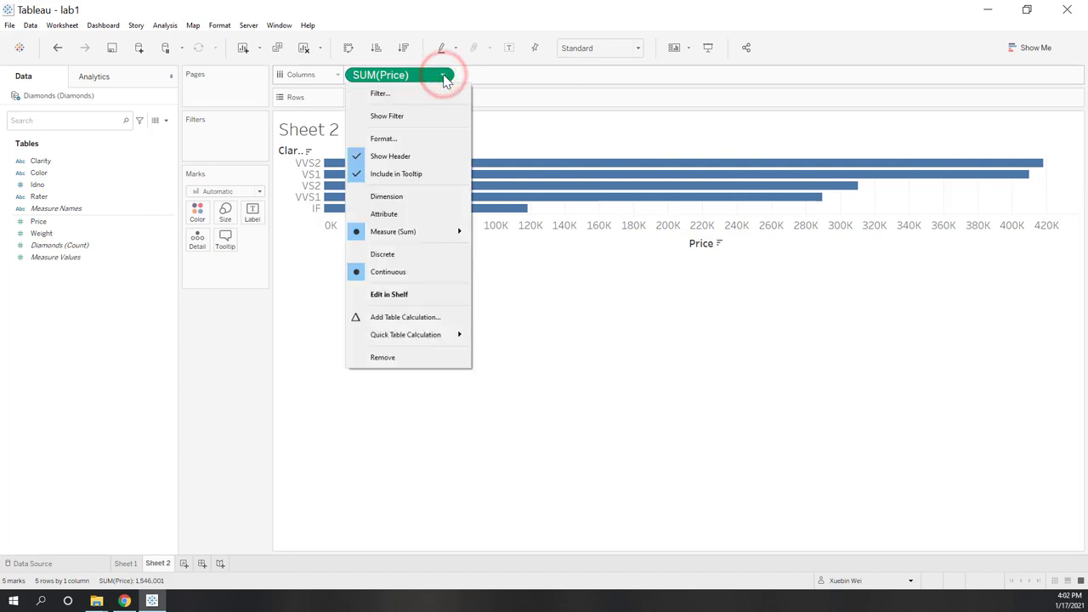
{"action": "mouse_move", "coordinate": [381, 233]}
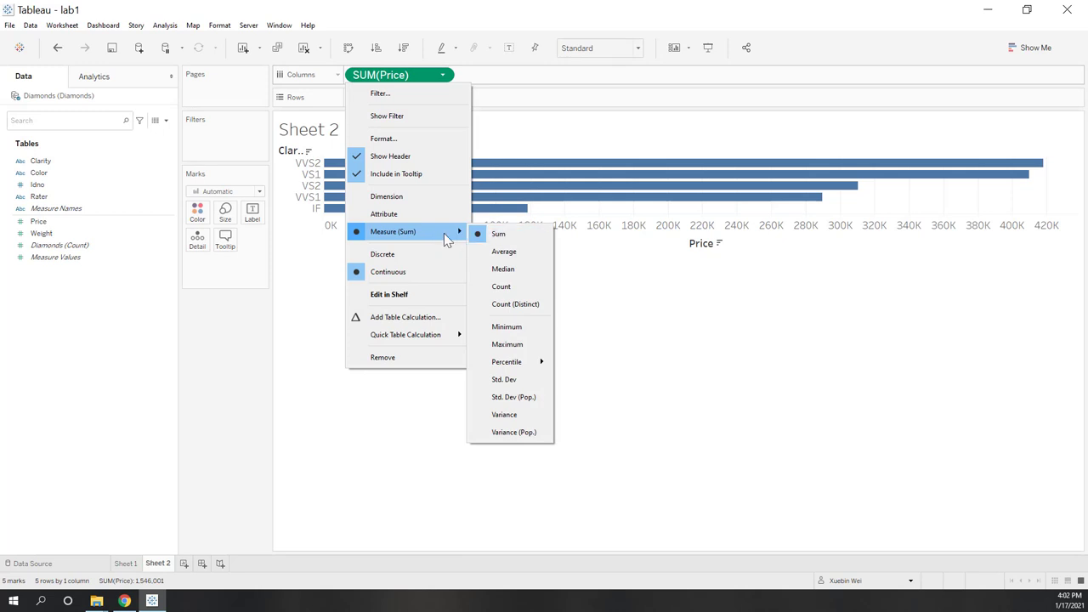
{"action": "left_click", "coordinate": [524, 255]}
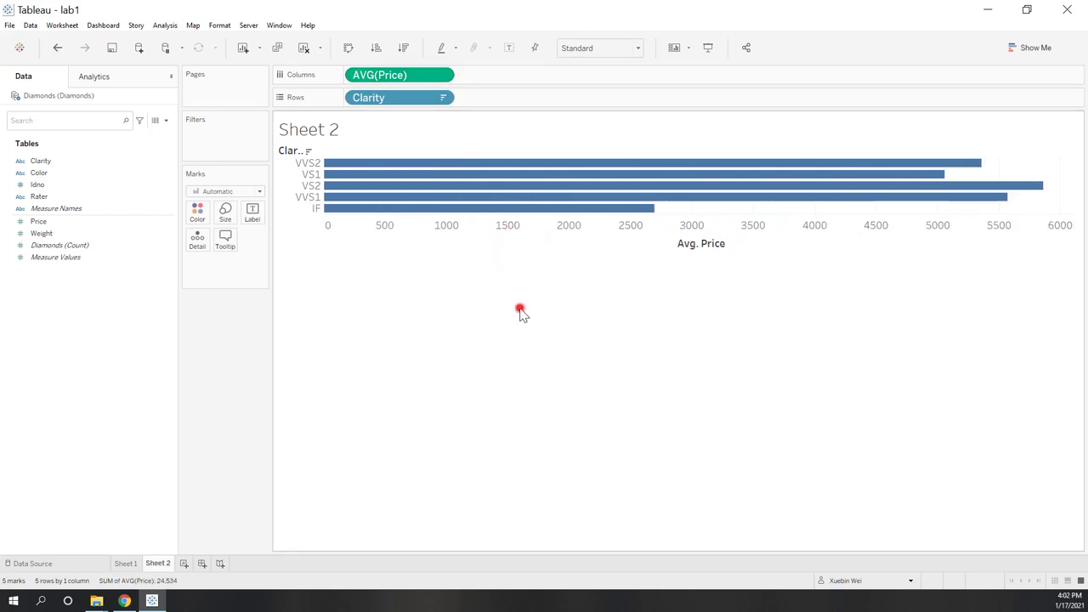
{"action": "mouse_move", "coordinate": [605, 217]}
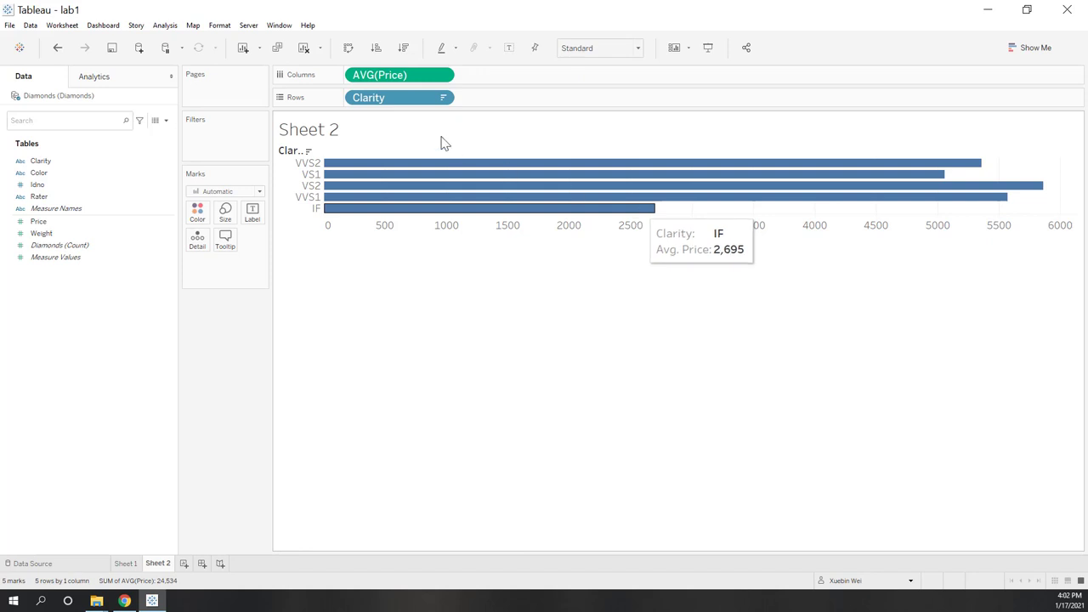
{"action": "left_click", "coordinate": [403, 48]}
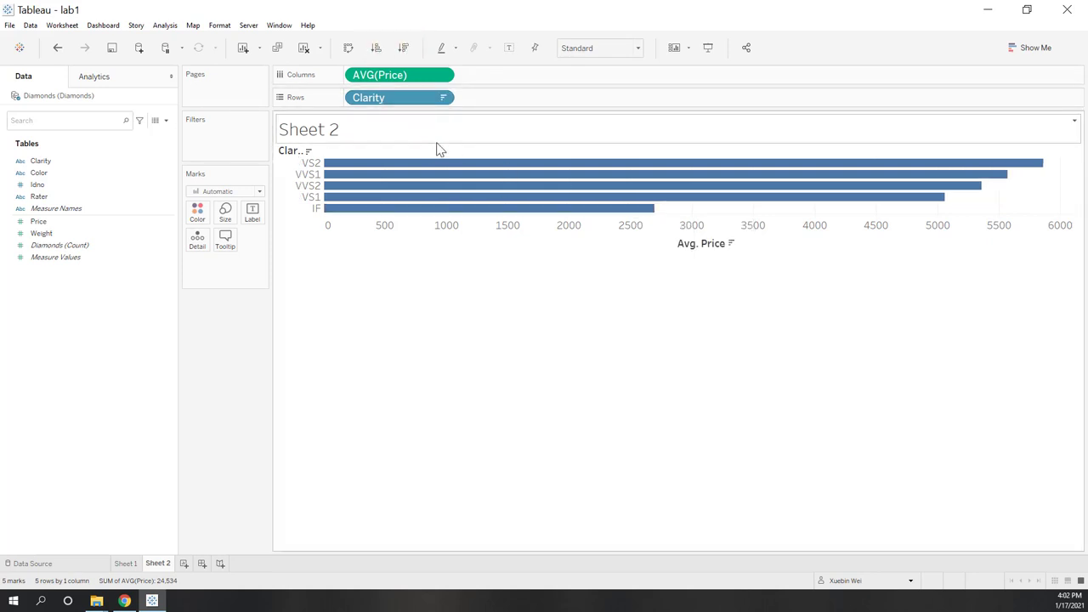
Fit the Clarity header column to its contents and enter "The average price per clarity" as the sheet title.
{"action": "double_click", "coordinate": [324, 209]}
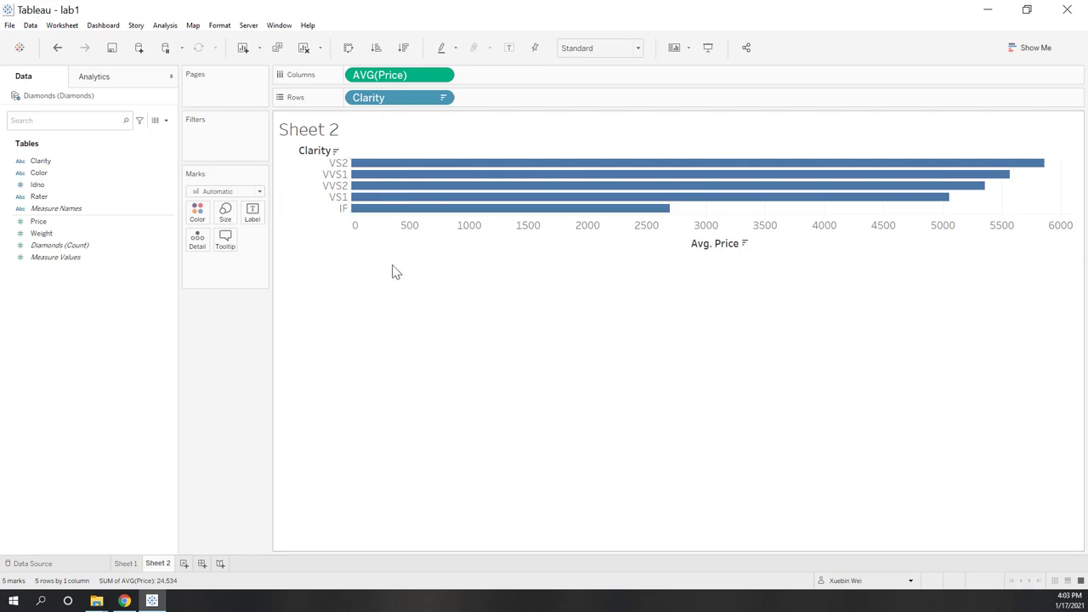
{"action": "double_click", "coordinate": [325, 132]}
{"action": "triple_click", "coordinate": [501, 263]}
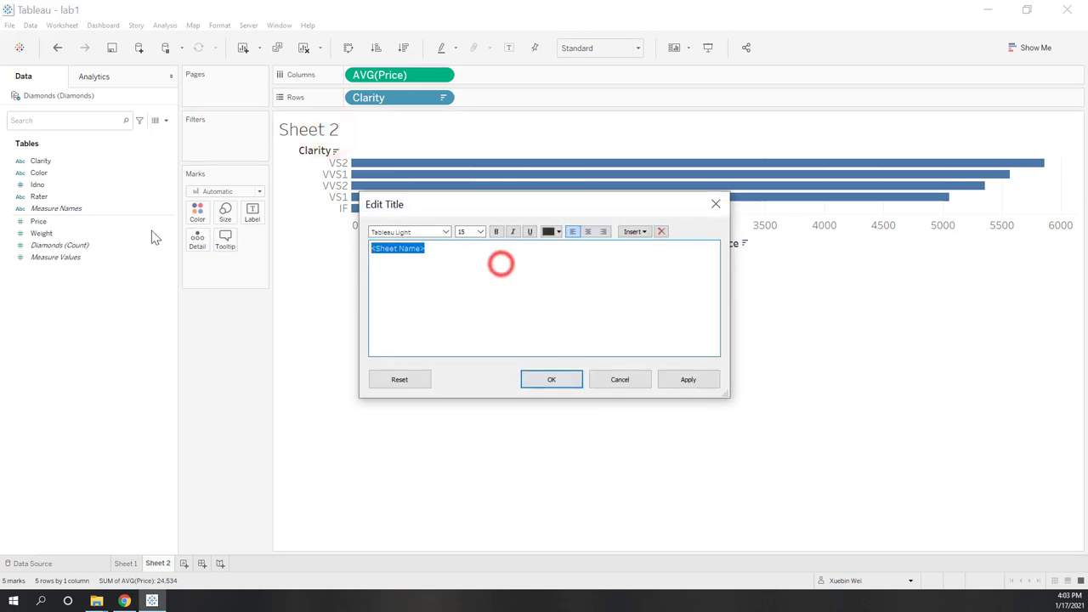
{"action": "type", "text": "The average price per clarity"}
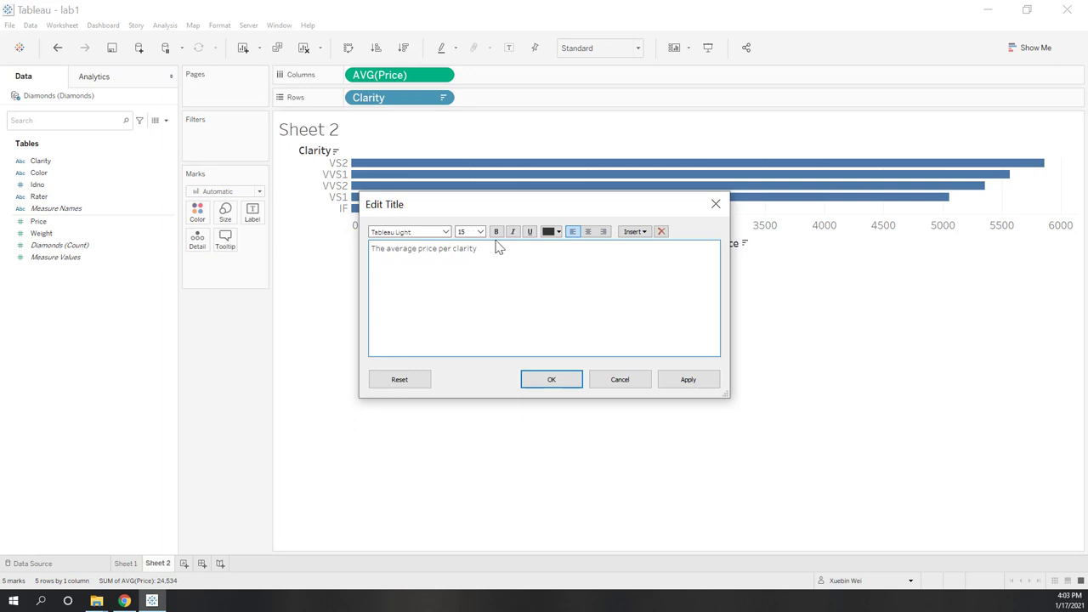
Center the whole title text, make it bold and apply it to the sheet.
{"action": "triple_click", "coordinate": [603, 260]}
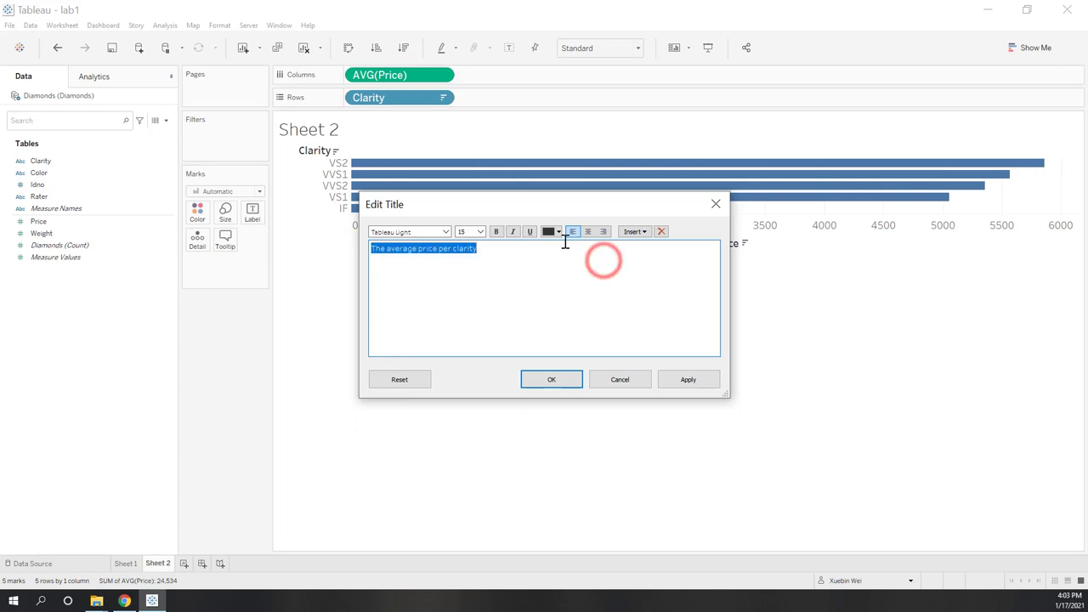
{"action": "left_click", "coordinate": [586, 231]}
{"action": "left_click", "coordinate": [497, 231]}
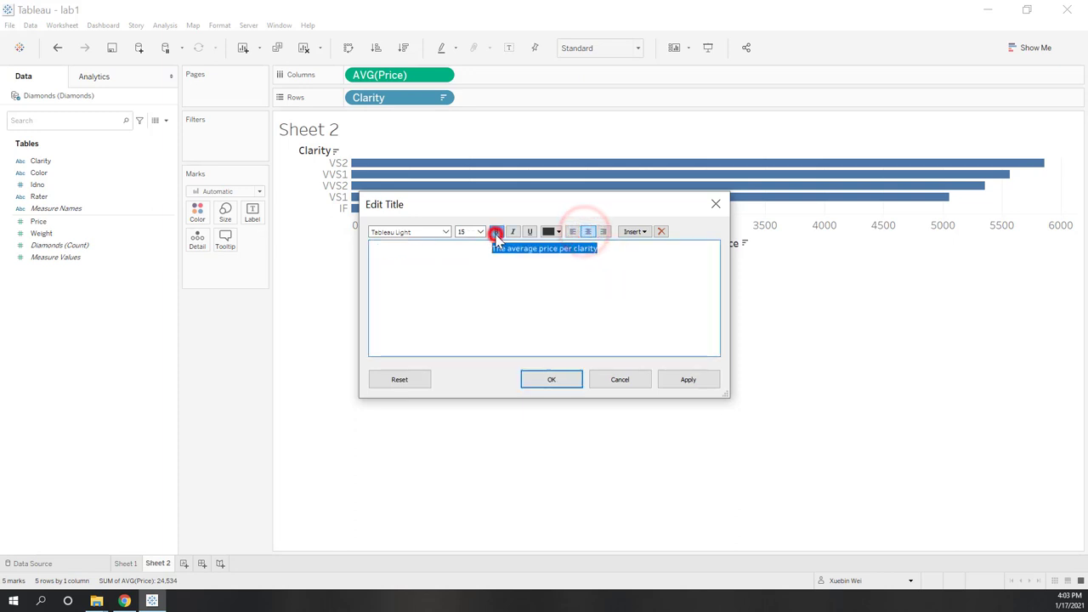
{"action": "left_click", "coordinate": [550, 379]}
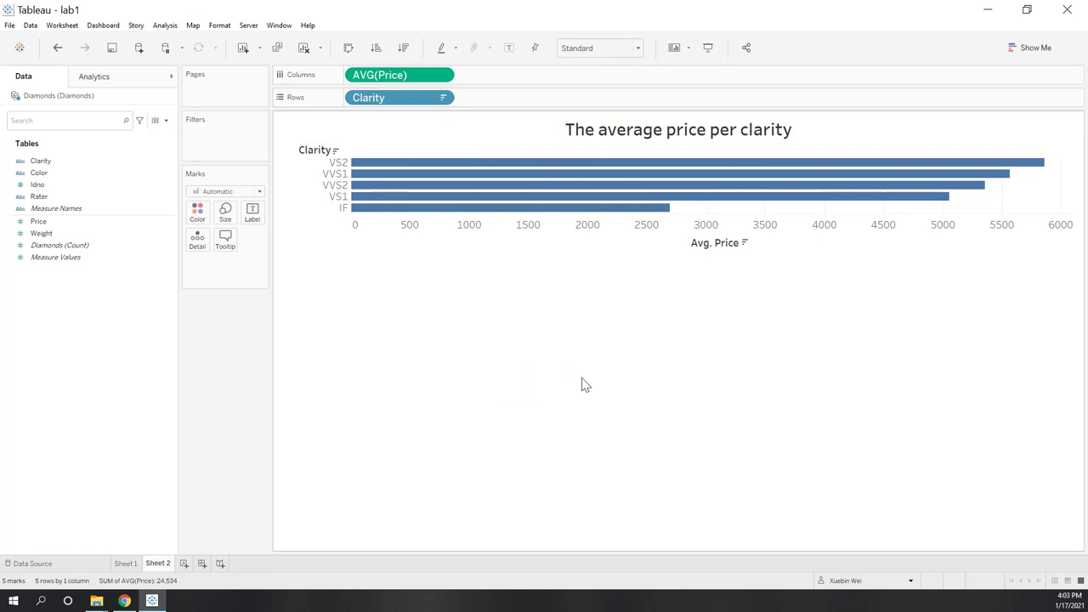
Create a new worksheet and plot summed Price on Rows against summed Weight on Columns.
{"action": "left_click", "coordinate": [184, 564]}
{"action": "left_click", "coordinate": [475, 442]}
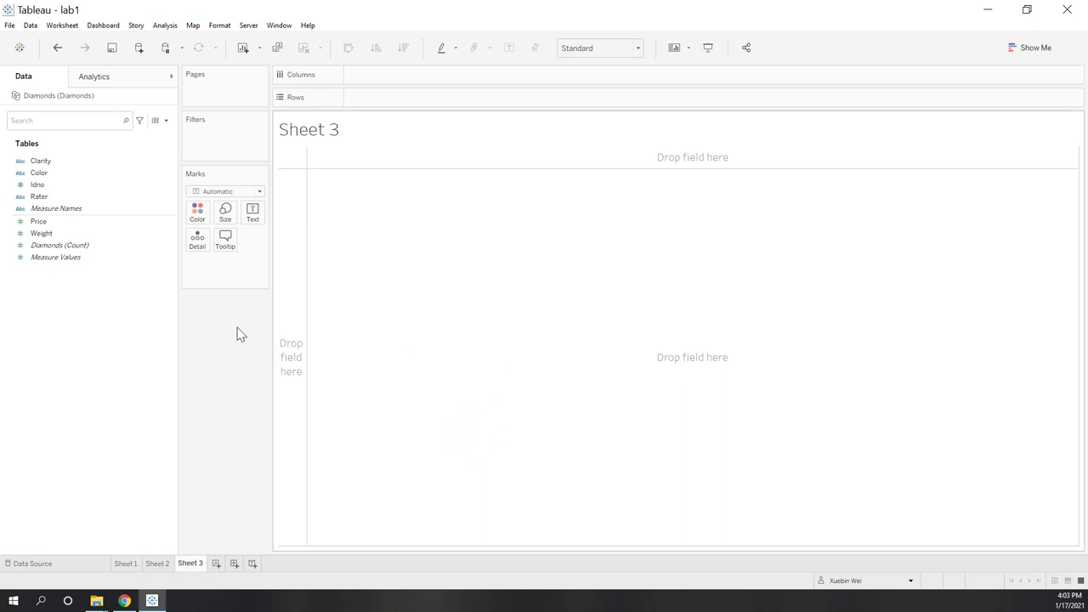
{"action": "double_click", "coordinate": [43, 222]}
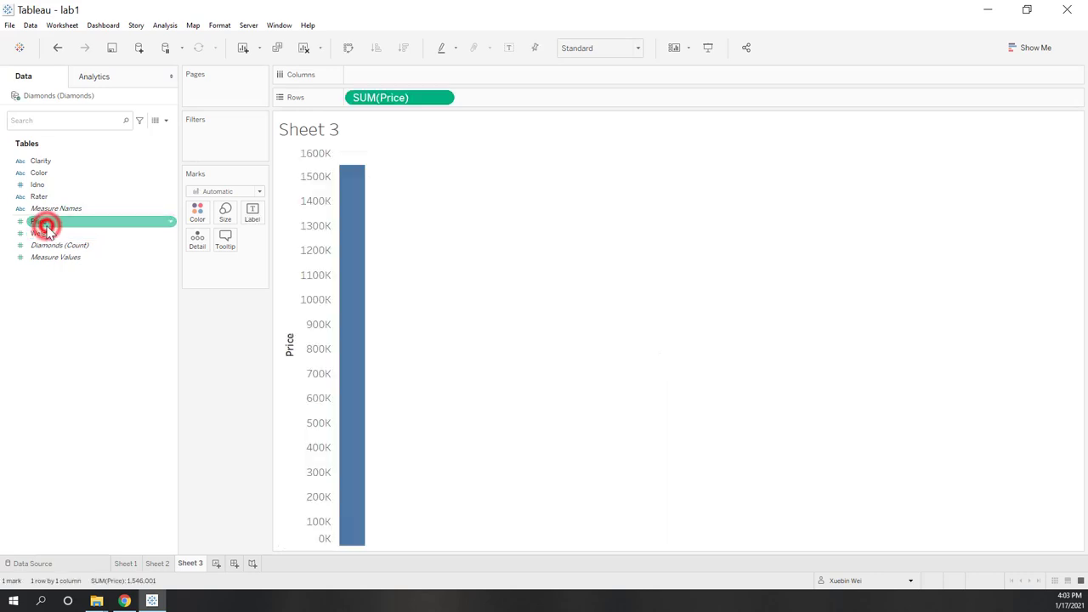
{"action": "double_click", "coordinate": [45, 234]}
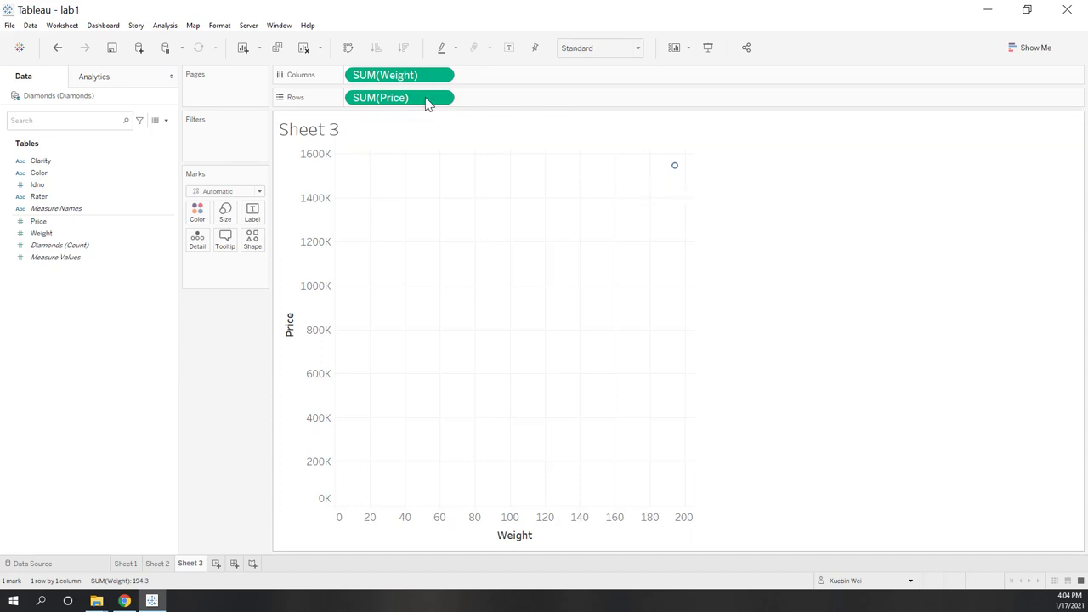
{"action": "mouse_move", "coordinate": [374, 78]}
{"action": "left_mouse_down"}
{"action": "mouse_move", "coordinate": [396, 111]}
{"action": "mouse_move", "coordinate": [394, 79]}
{"action": "left_mouse_up"}
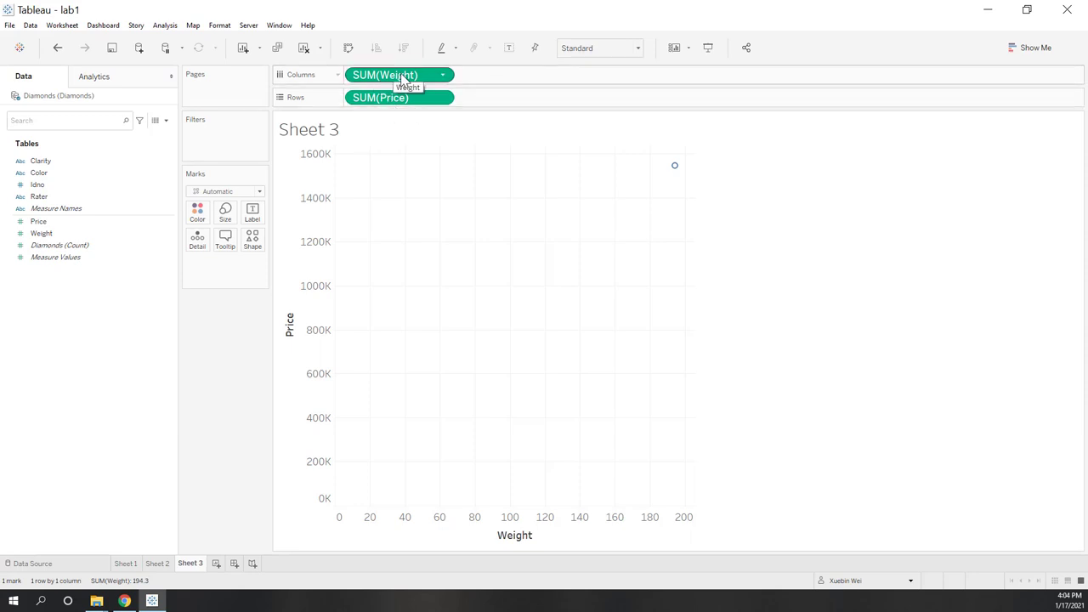
{"action": "left_click_drag", "start_coordinate": [401, 78], "coordinate": [336, 103]}
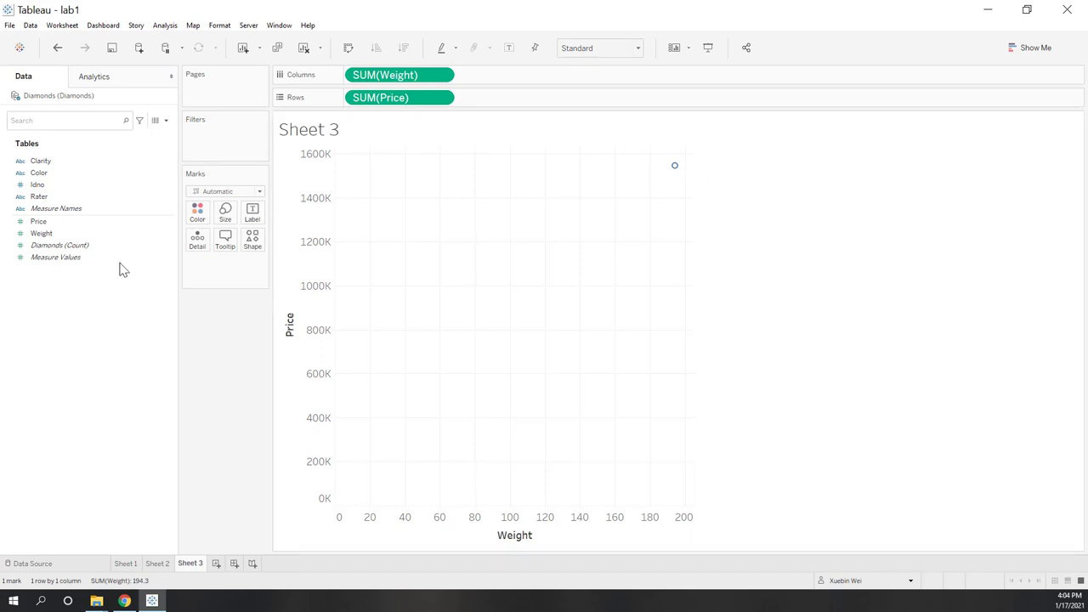
Try Idno as mark detail to plot each diamond separately, inspect the scatter points, and remove Idno again.
{"action": "left_click_drag", "start_coordinate": [36, 185], "coordinate": [196, 245]}
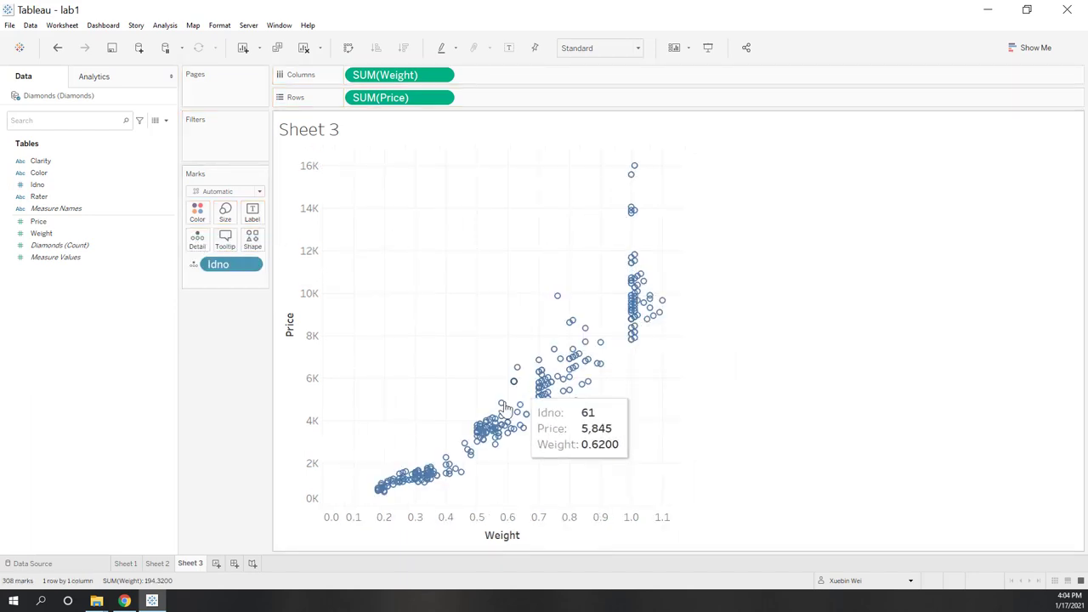
{"action": "mouse_move", "coordinate": [376, 493]}
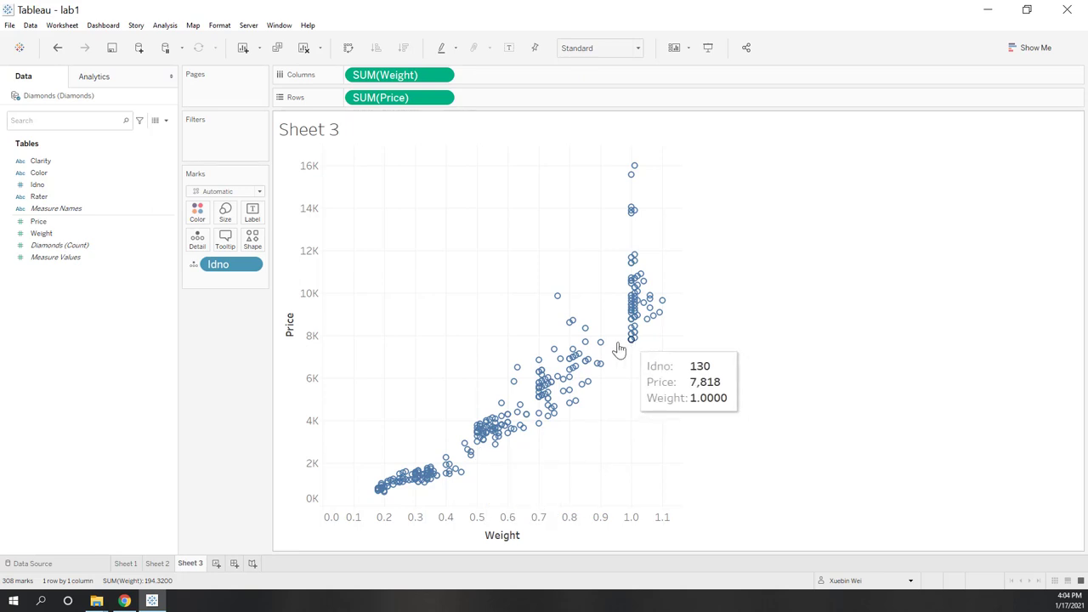
{"action": "mouse_move", "coordinate": [618, 358]}
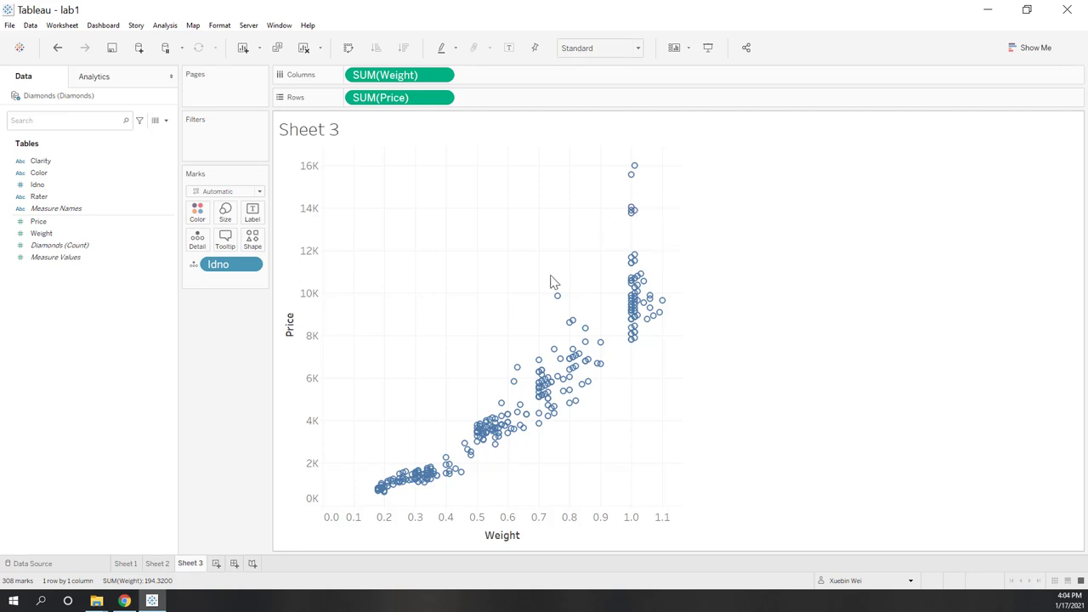
{"action": "left_click_drag", "start_coordinate": [222, 272], "coordinate": [143, 350]}
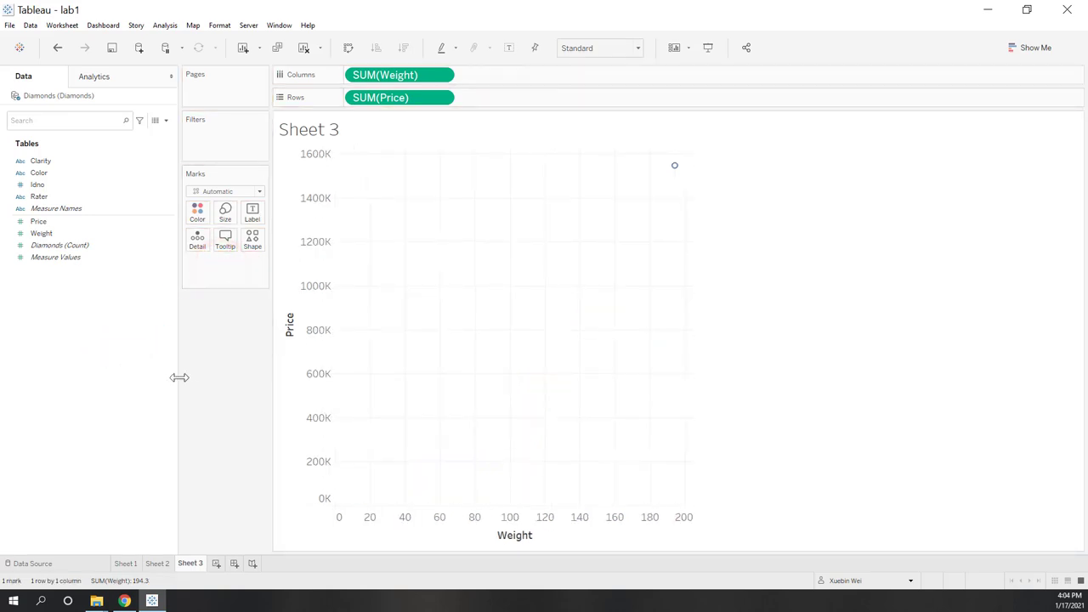
Turn off aggregation of measures so each diamond is plotted, and color the marks by the Color field.
{"action": "left_click", "coordinate": [171, 26]}
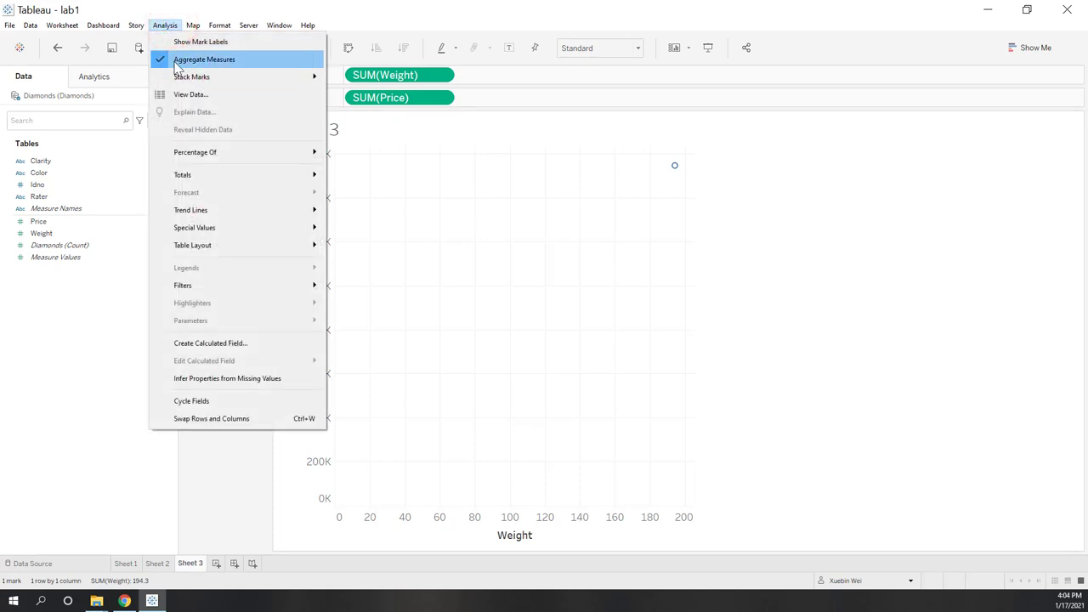
{"action": "left_click", "coordinate": [202, 64]}
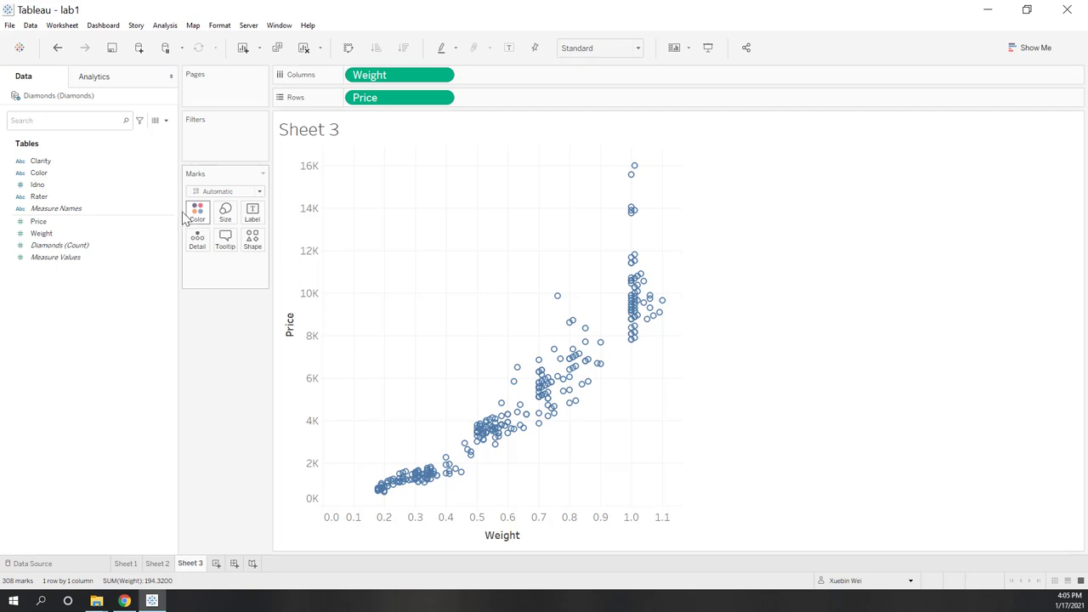
{"action": "left_click_drag", "start_coordinate": [39, 173], "coordinate": [199, 215]}
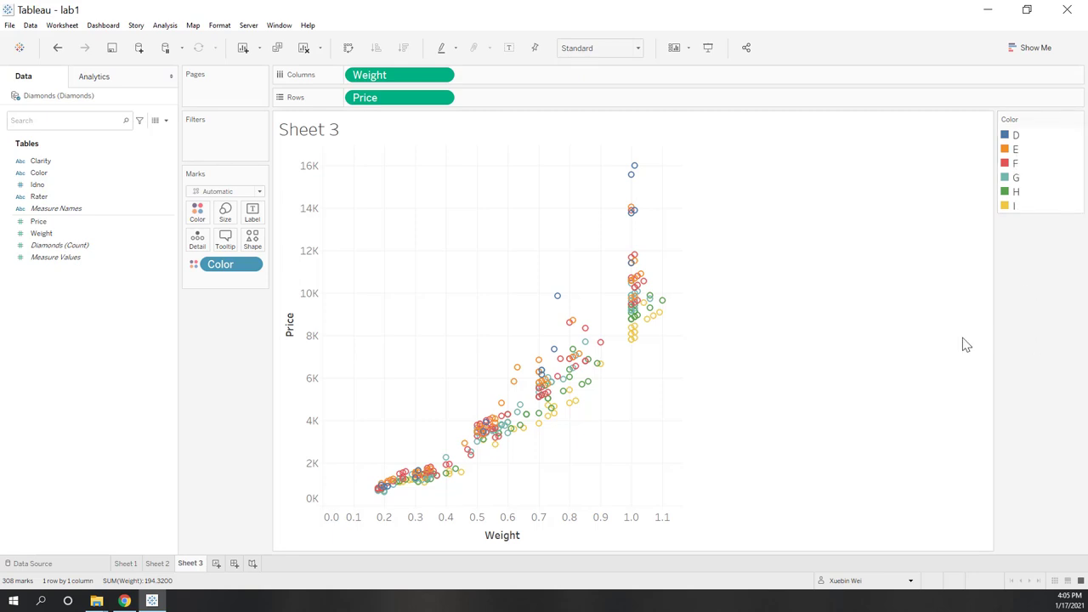
Add a filter on the Color field with all values selected and show its filter control beside the chart.
{"action": "left_click", "coordinate": [51, 174]}
{"action": "left_click_drag", "start_coordinate": [53, 180], "coordinate": [219, 149]}
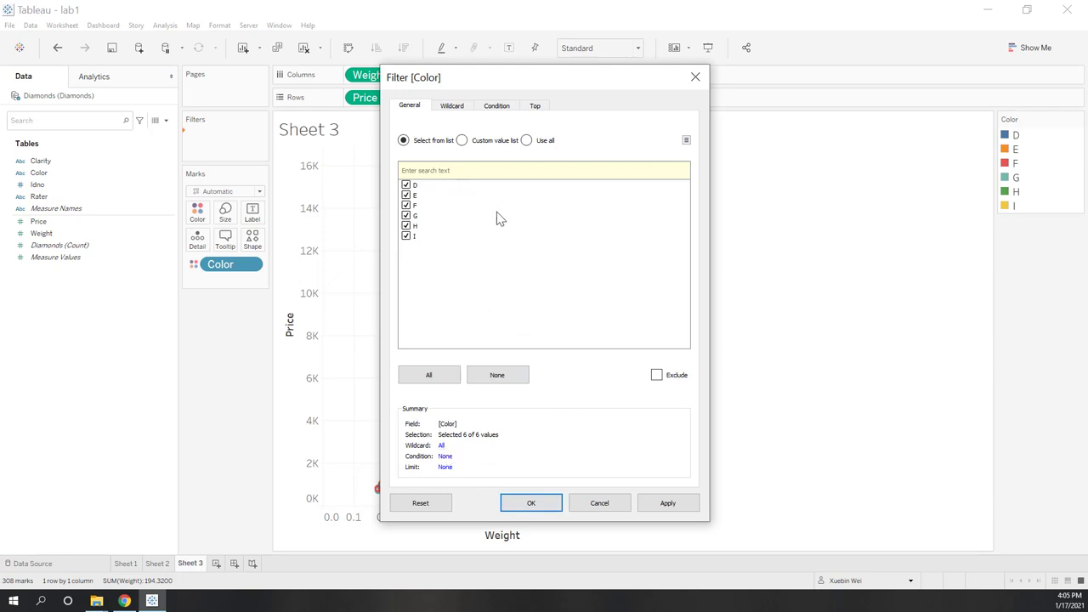
{"action": "left_click", "coordinate": [529, 502]}
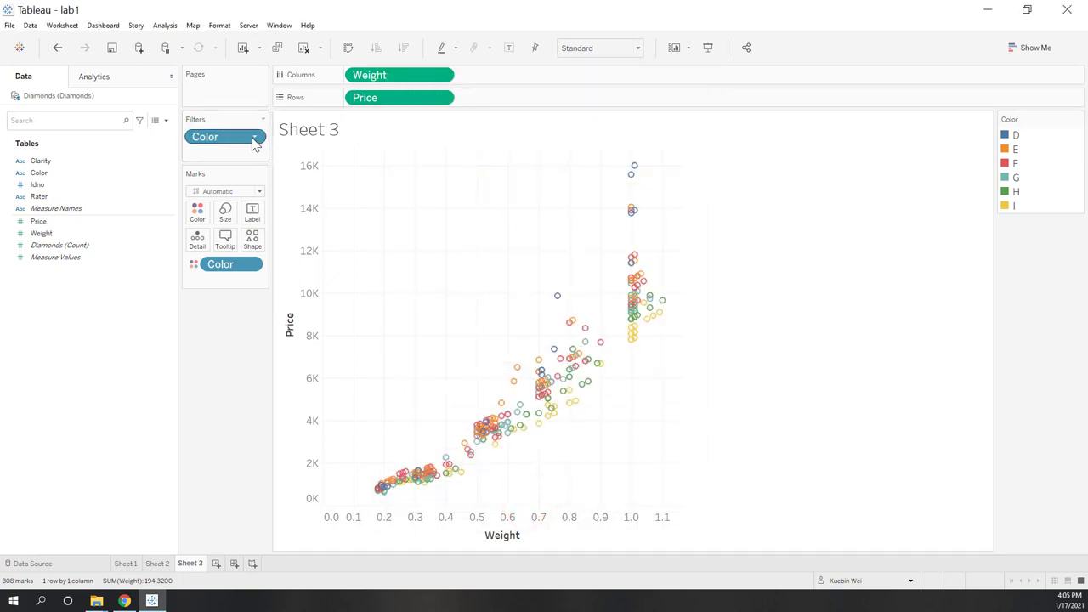
{"action": "left_click", "coordinate": [254, 139]}
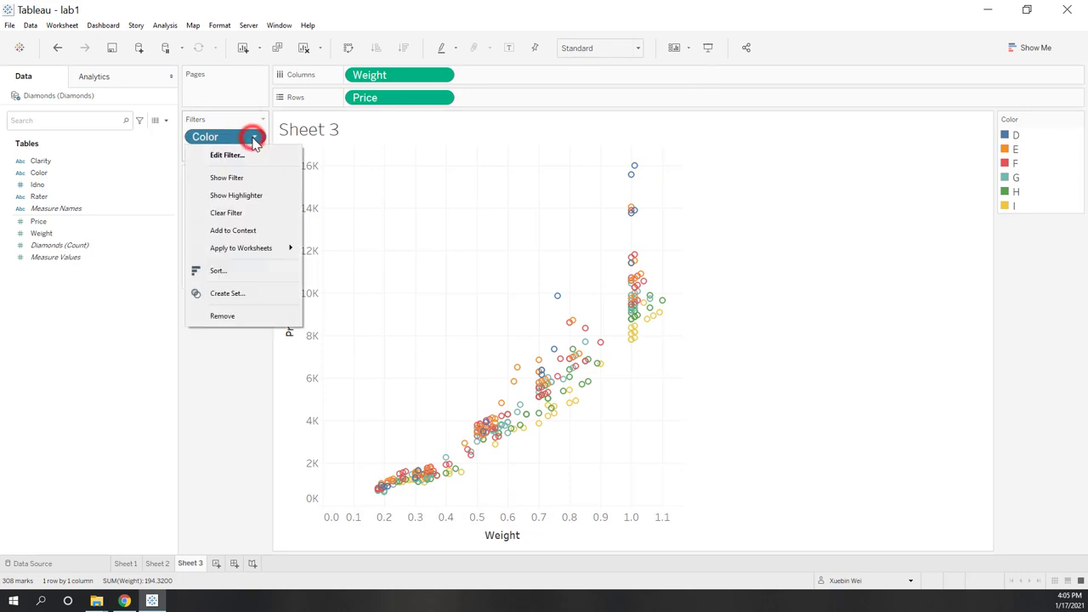
{"action": "left_click", "coordinate": [237, 178]}
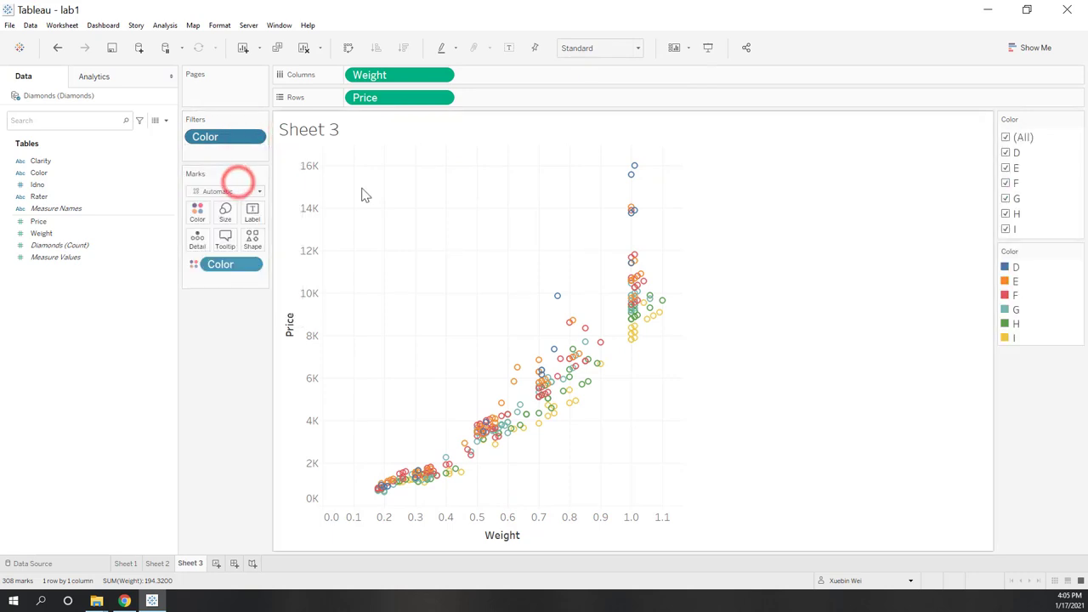
Try the Color filter by excluding and re-including values such as D, E, H and I, and restore all values.
{"action": "left_click", "coordinate": [1005, 137]}
{"action": "left_click", "coordinate": [1006, 137]}
{"action": "left_click", "coordinate": [1005, 152]}
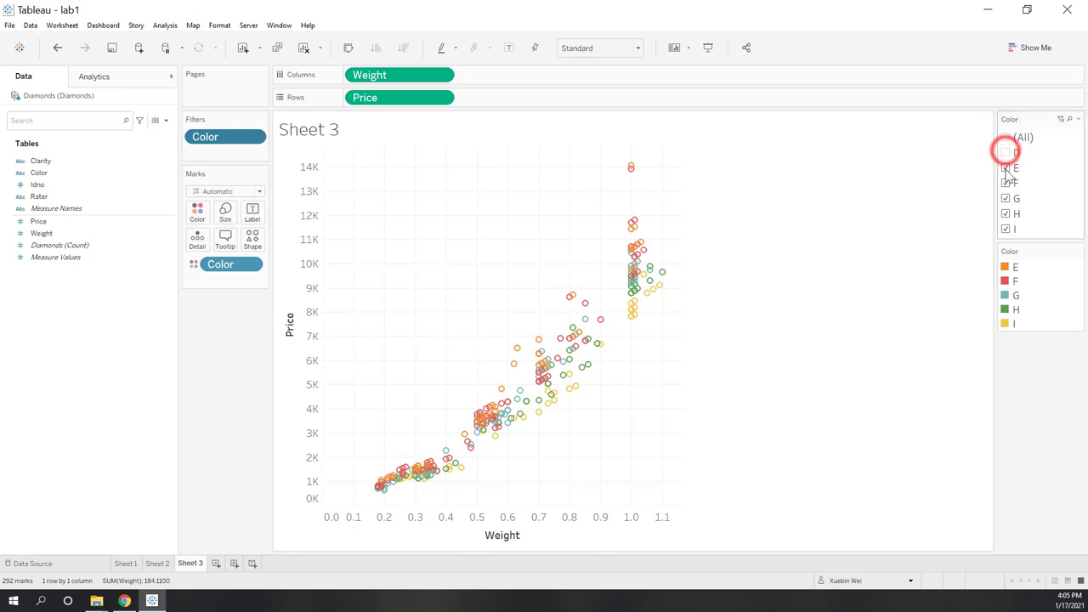
{"action": "left_click", "coordinate": [1006, 168]}
{"action": "left_click", "coordinate": [1005, 229]}
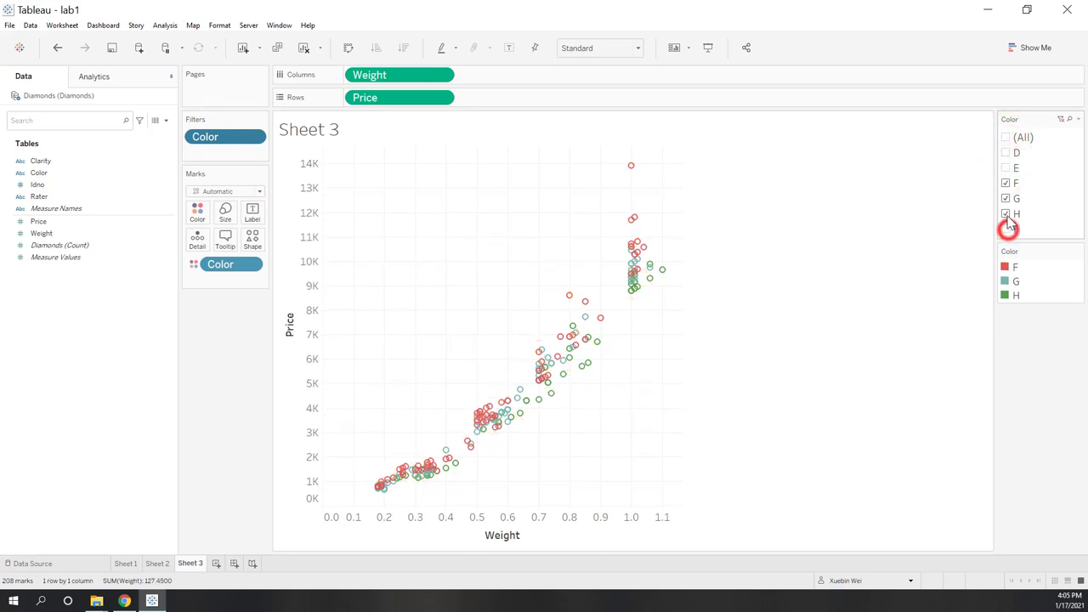
{"action": "left_click", "coordinate": [1006, 213]}
{"action": "left_click", "coordinate": [1005, 214]}
{"action": "left_click", "coordinate": [1006, 228]}
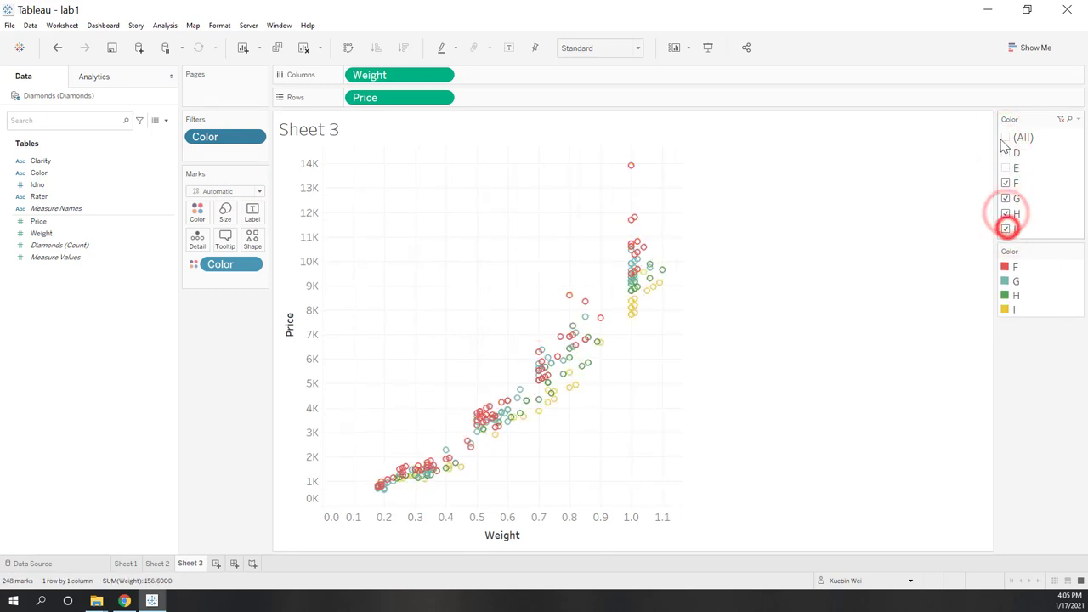
{"action": "left_click", "coordinate": [1005, 137]}
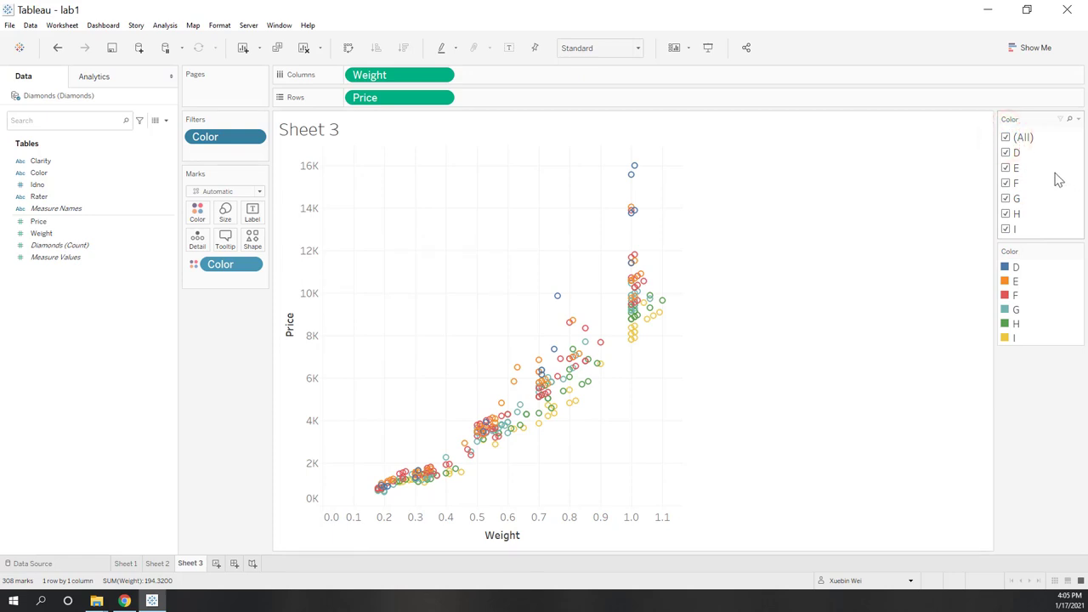
Change the Color filter control to Multiple Values (dropdown) and check its list of values.
{"action": "left_click", "coordinate": [1077, 119]}
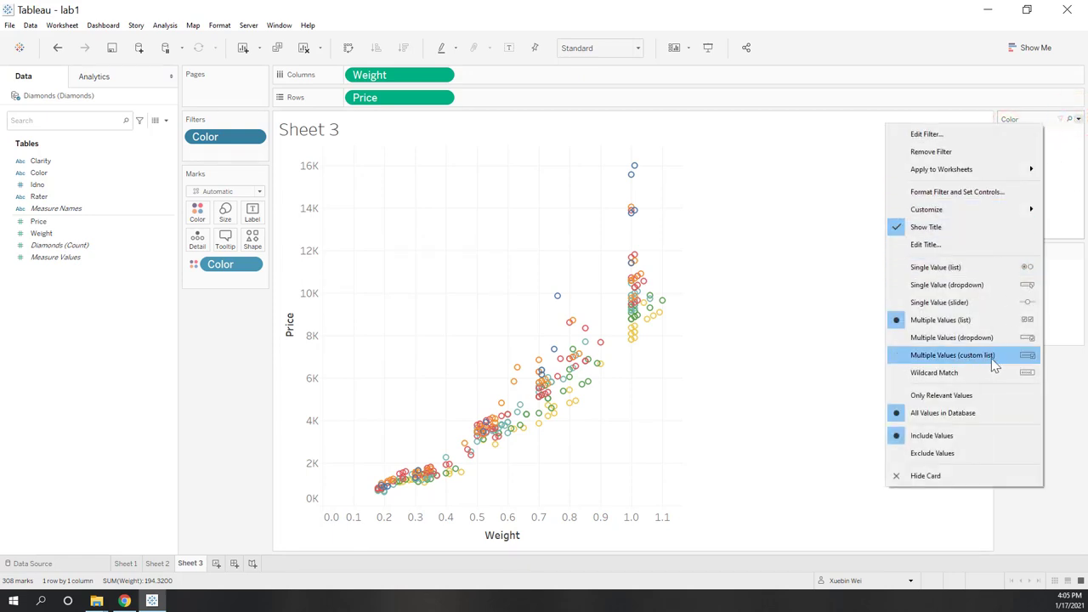
{"action": "left_click", "coordinate": [940, 343]}
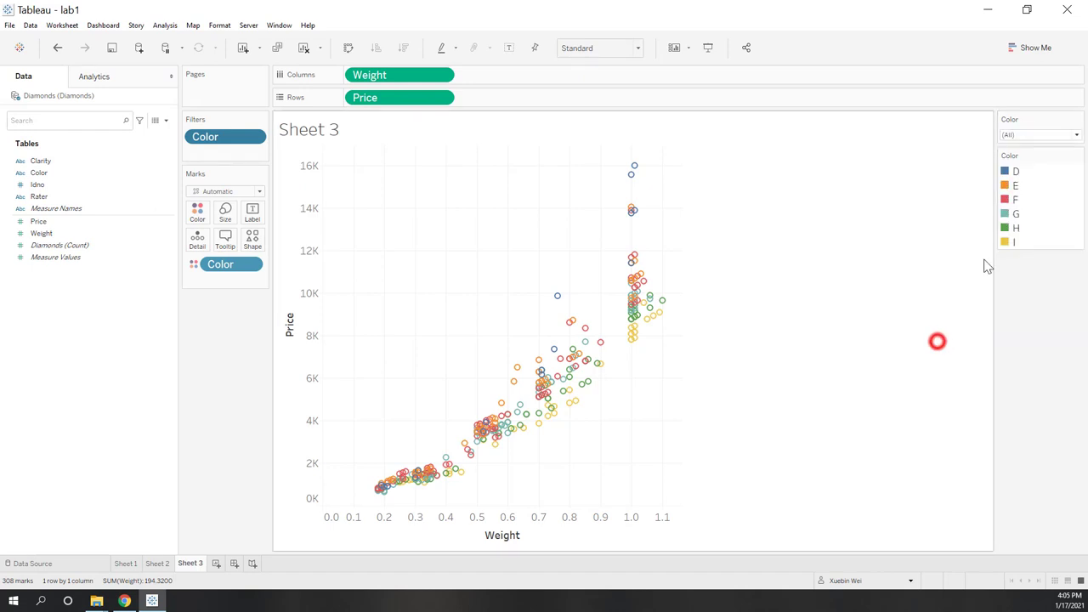
{"action": "left_click", "coordinate": [1076, 134]}
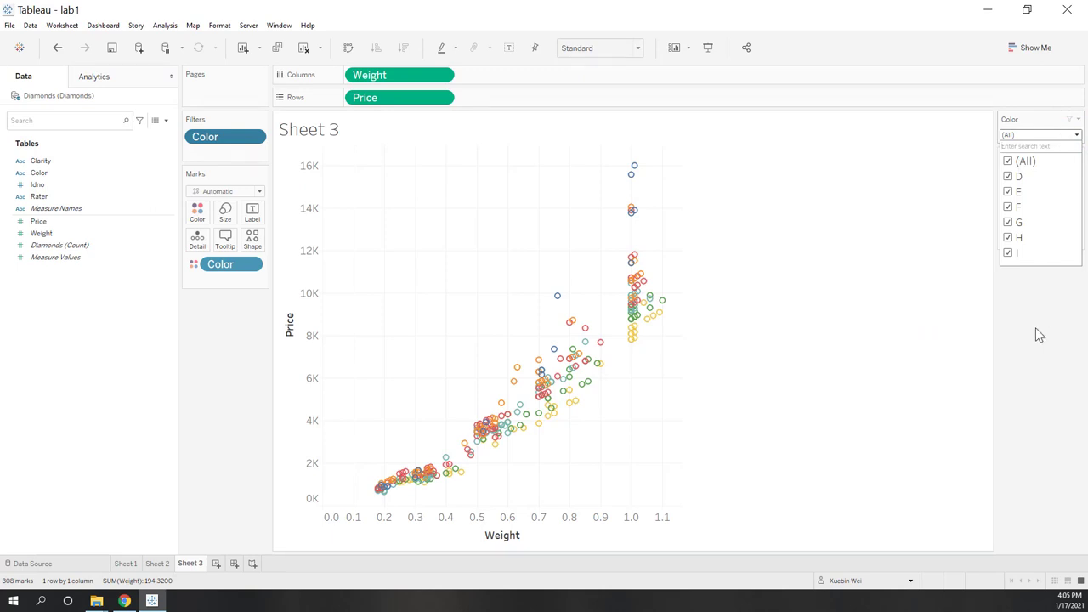
{"action": "left_click", "coordinate": [1039, 335]}
{"action": "mouse_move", "coordinate": [583, 349]}
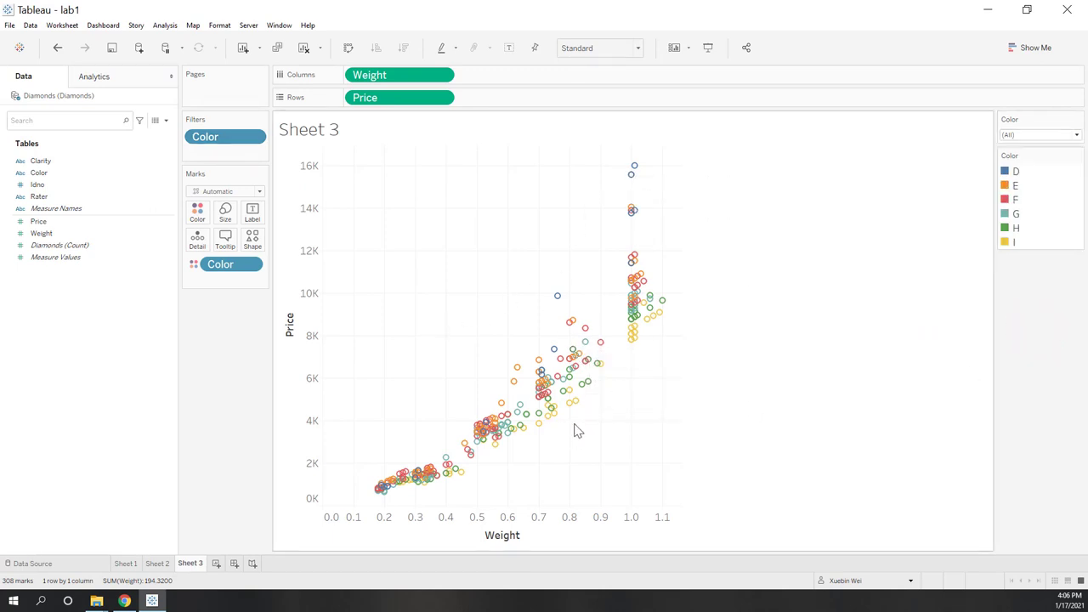
Try trend lines on the scatter plot with and without Color on the marks, inspect their equations, and undo both changes.
{"action": "left_click", "coordinate": [90, 79]}
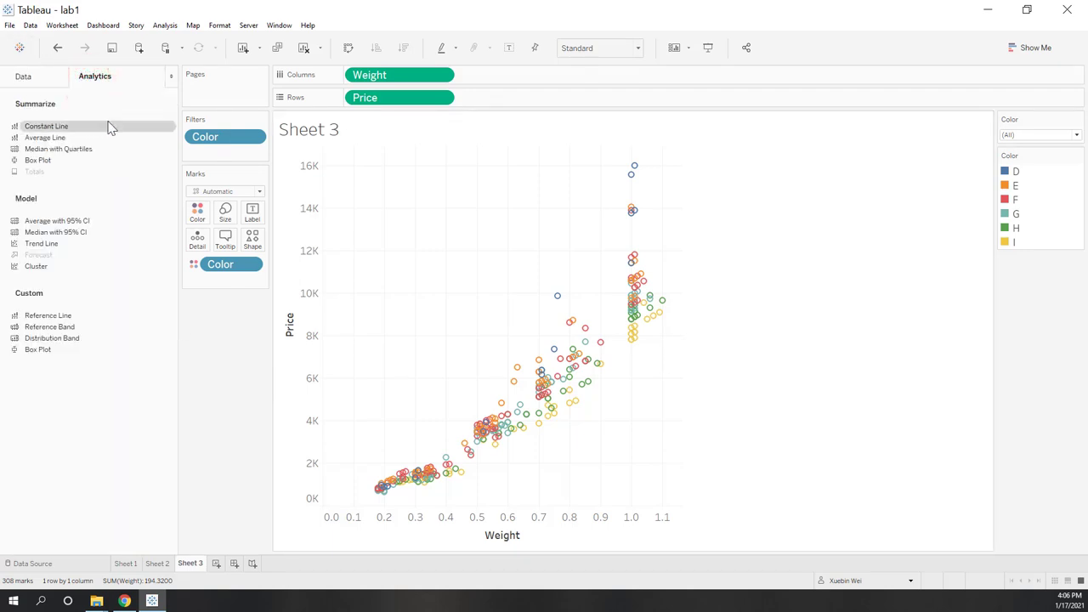
{"action": "left_click_drag", "start_coordinate": [61, 243], "coordinate": [396, 167]}
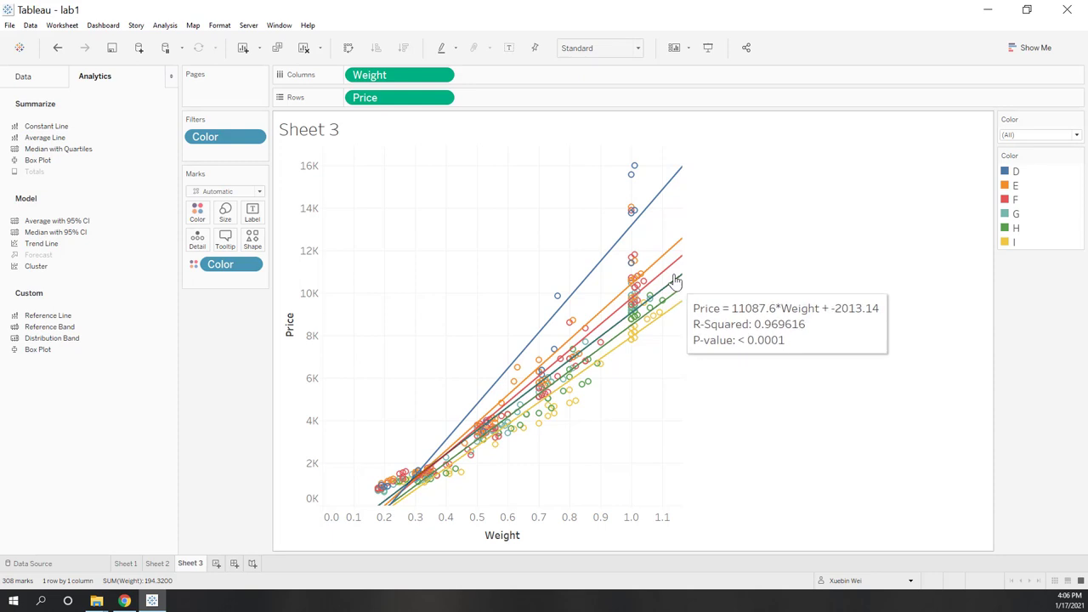
{"action": "mouse_move", "coordinate": [674, 267]}
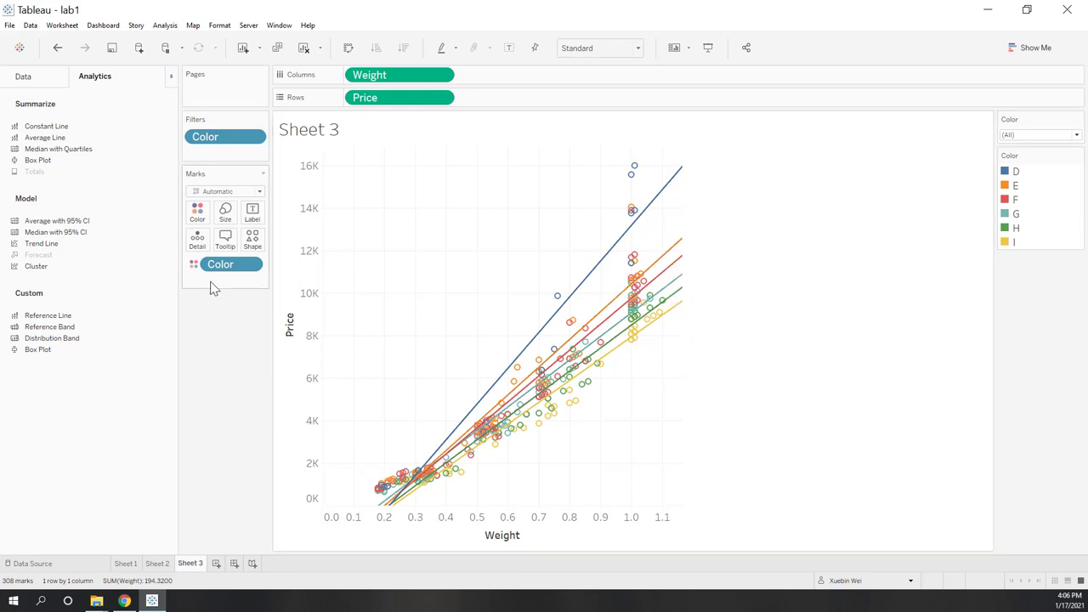
{"action": "left_click_drag", "start_coordinate": [227, 265], "coordinate": [150, 425]}
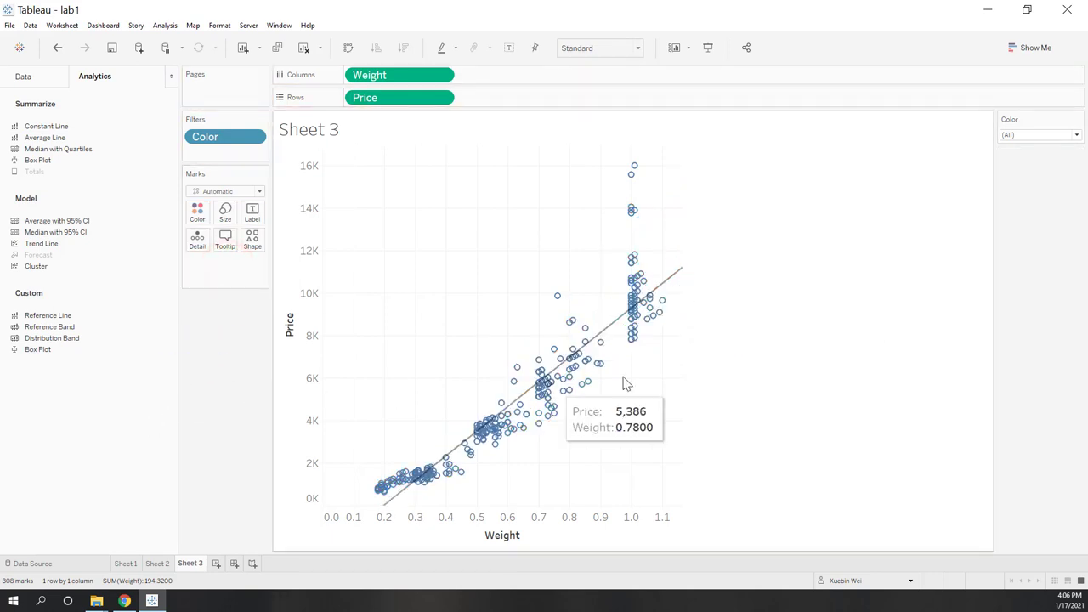
{"action": "mouse_move", "coordinate": [681, 276]}
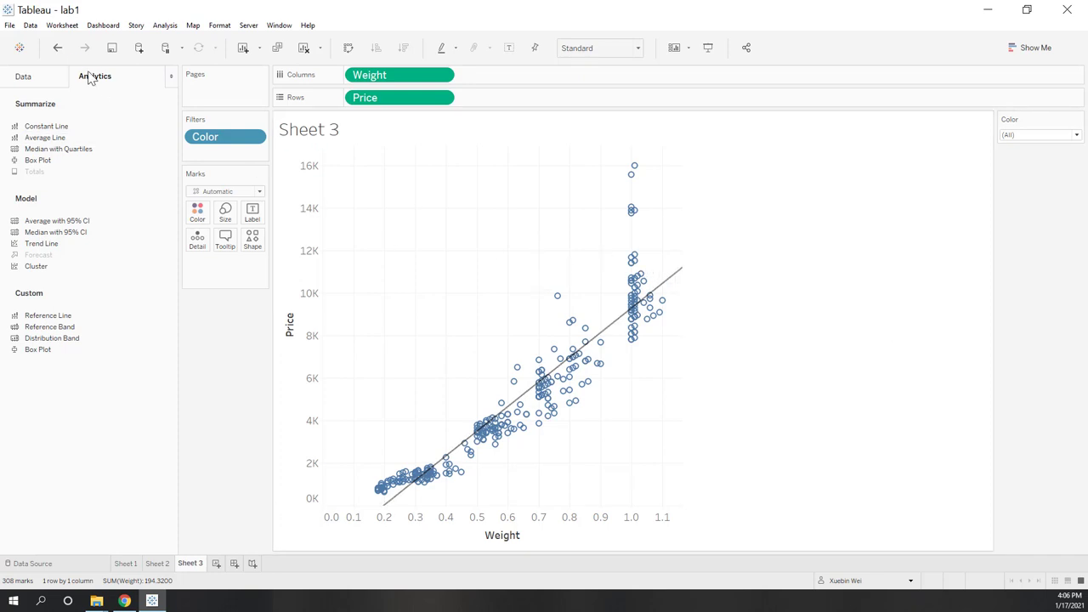
{"action": "left_click", "coordinate": [57, 48]}
{"action": "left_click", "coordinate": [57, 48]}
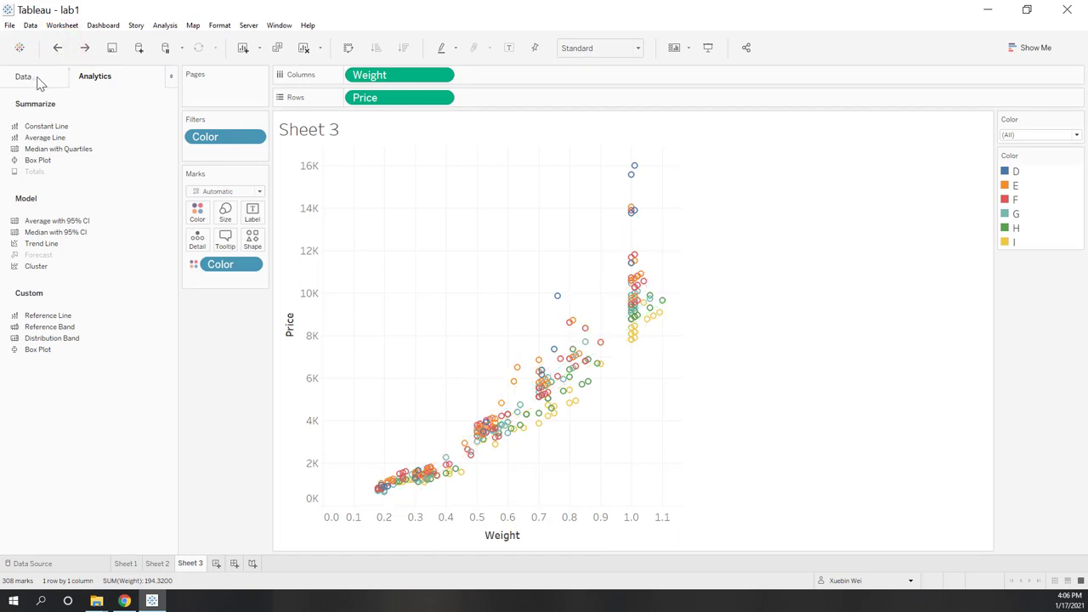
Replace the scatter plot's title with "Price vs weight", centered and bold.
{"action": "double_click", "coordinate": [331, 129]}
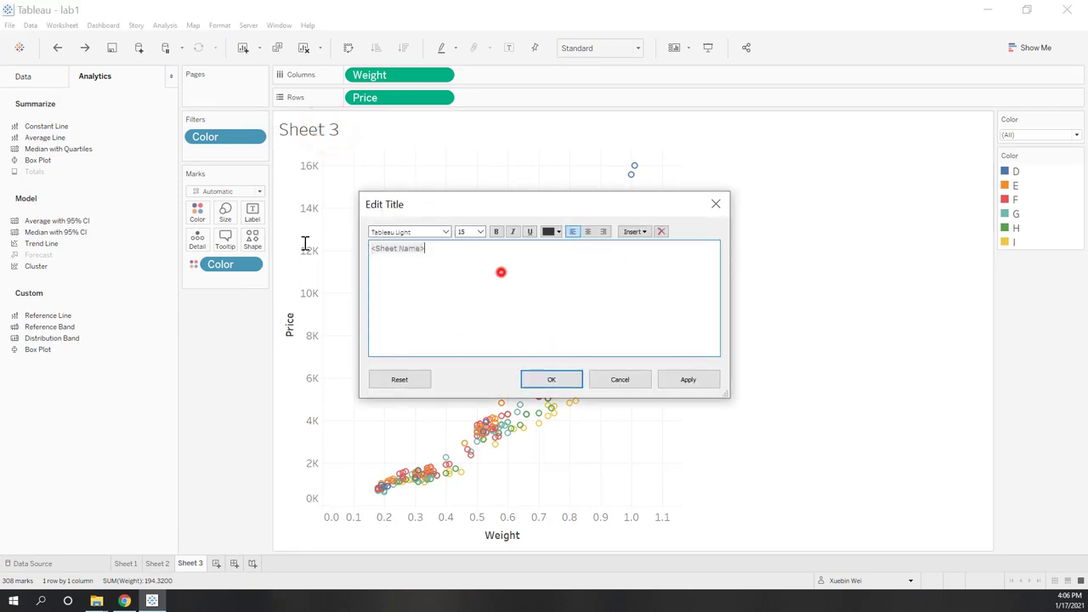
{"action": "triple_click", "coordinate": [501, 272]}
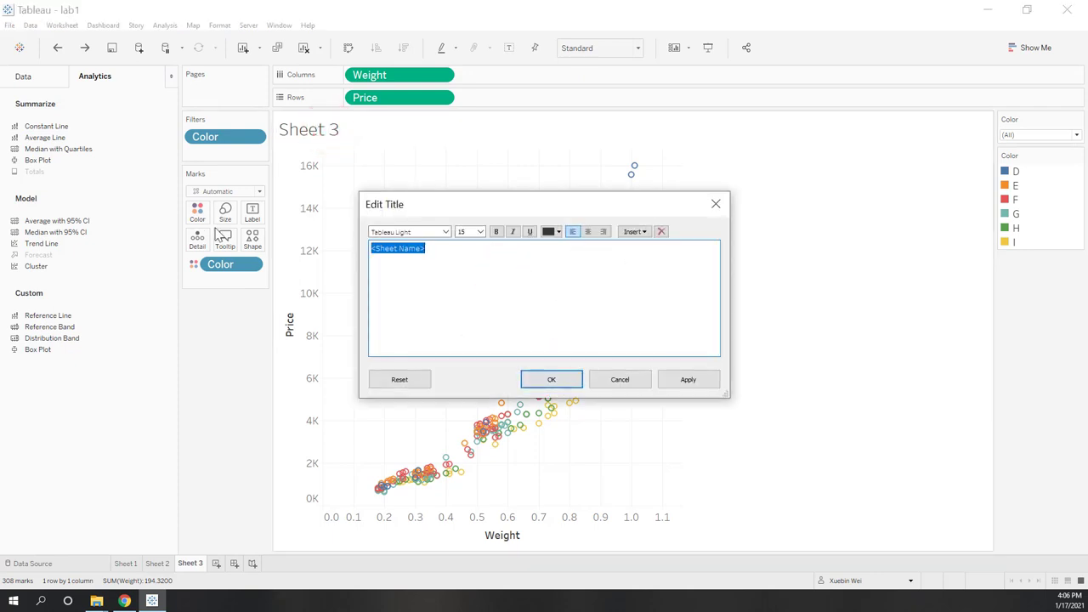
{"action": "type", "text": "Price vs weight"}
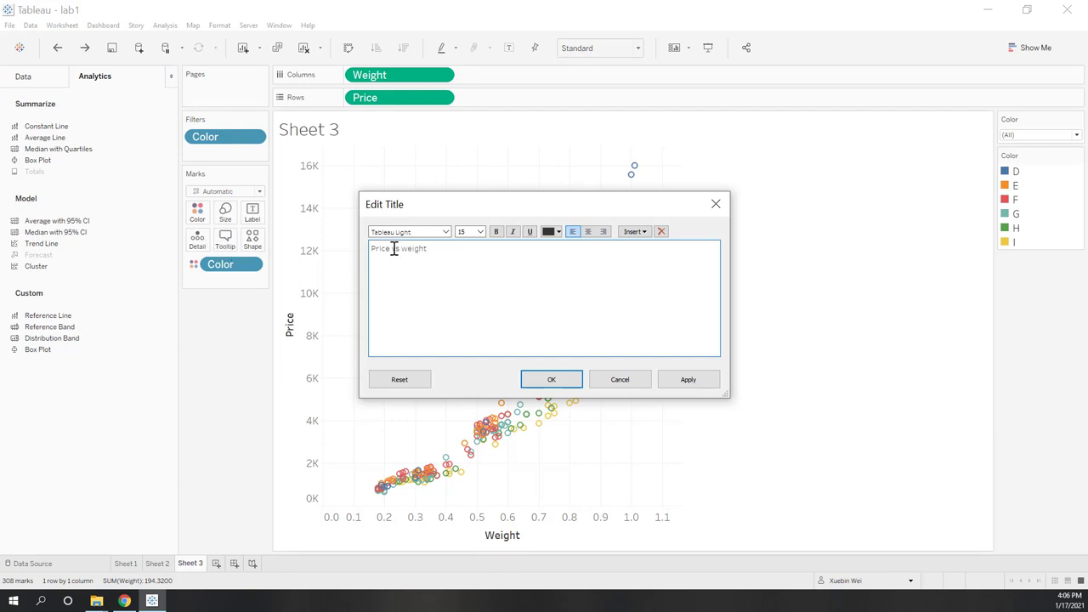
{"action": "left_click", "coordinate": [587, 231]}
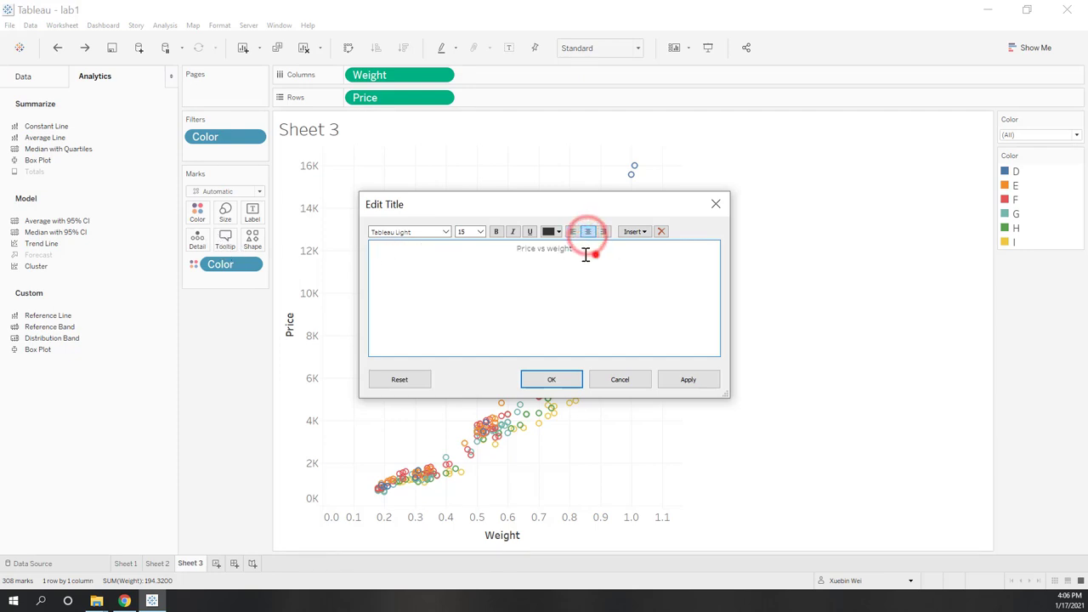
{"action": "left_click", "coordinate": [496, 231]}
{"action": "left_click_drag", "start_coordinate": [594, 250], "coordinate": [488, 246]}
{"action": "left_click", "coordinate": [496, 231]}
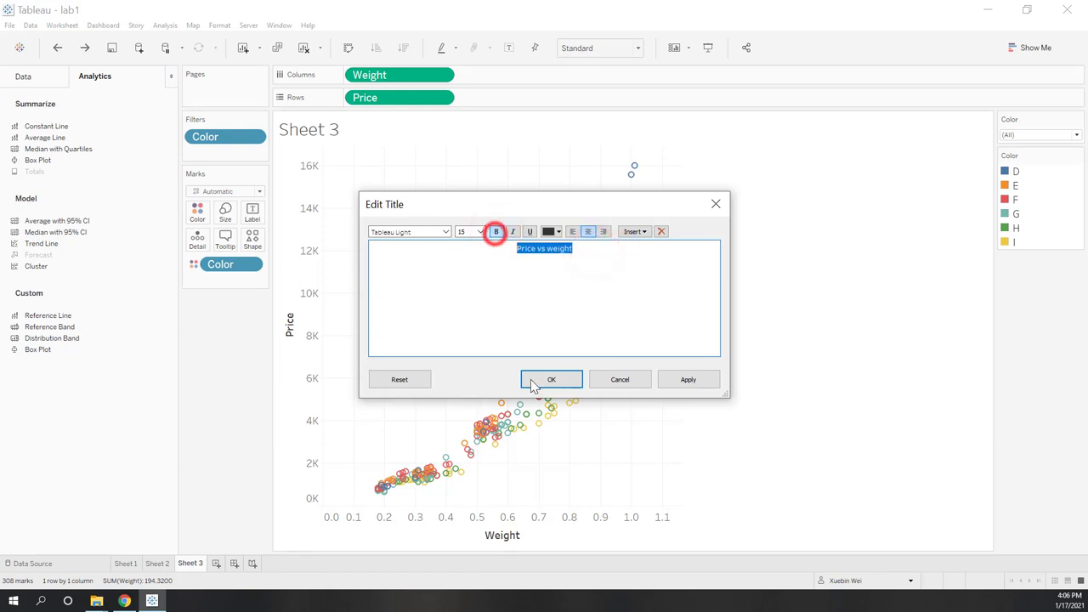
{"action": "left_click", "coordinate": [537, 380]}
{"action": "left_click", "coordinate": [856, 326]}
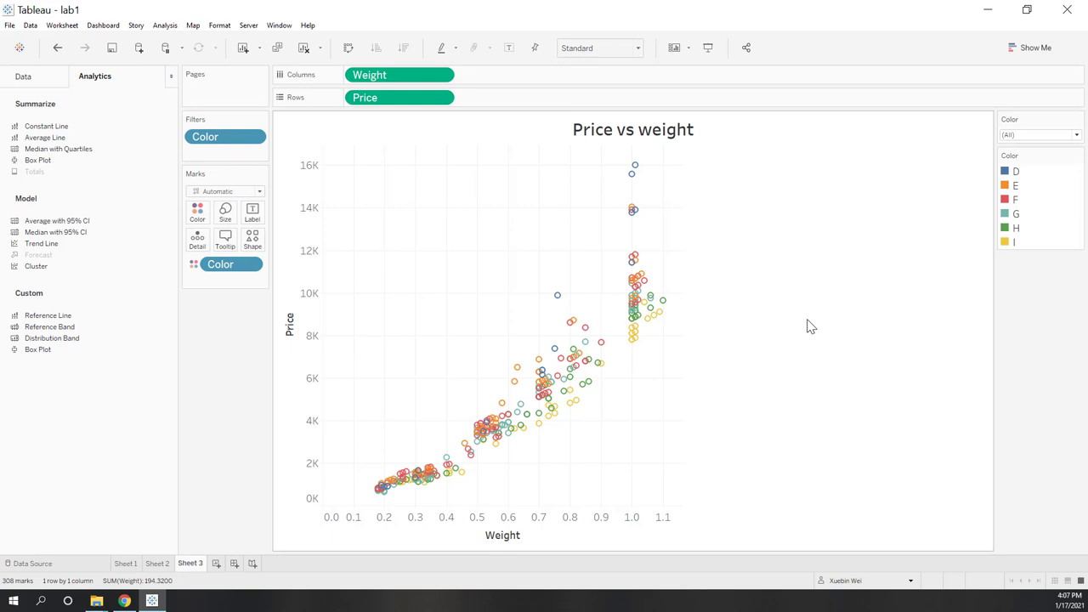
Create a new dashboard and place Sheet 1 and Sheet 2 side by side on it.
{"action": "left_click", "coordinate": [234, 564]}
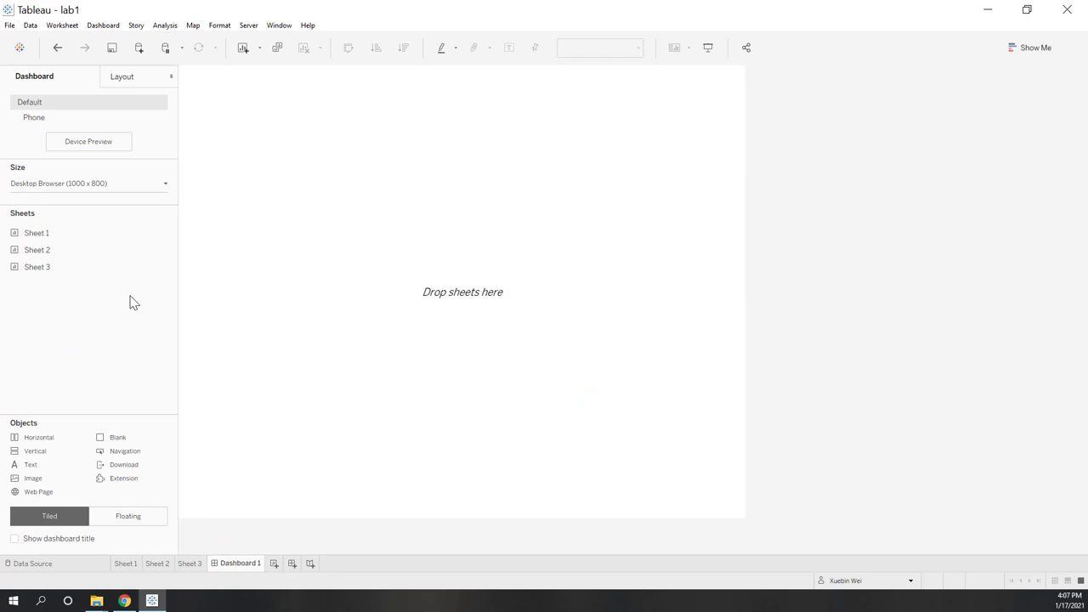
{"action": "left_click_drag", "start_coordinate": [51, 234], "coordinate": [238, 204]}
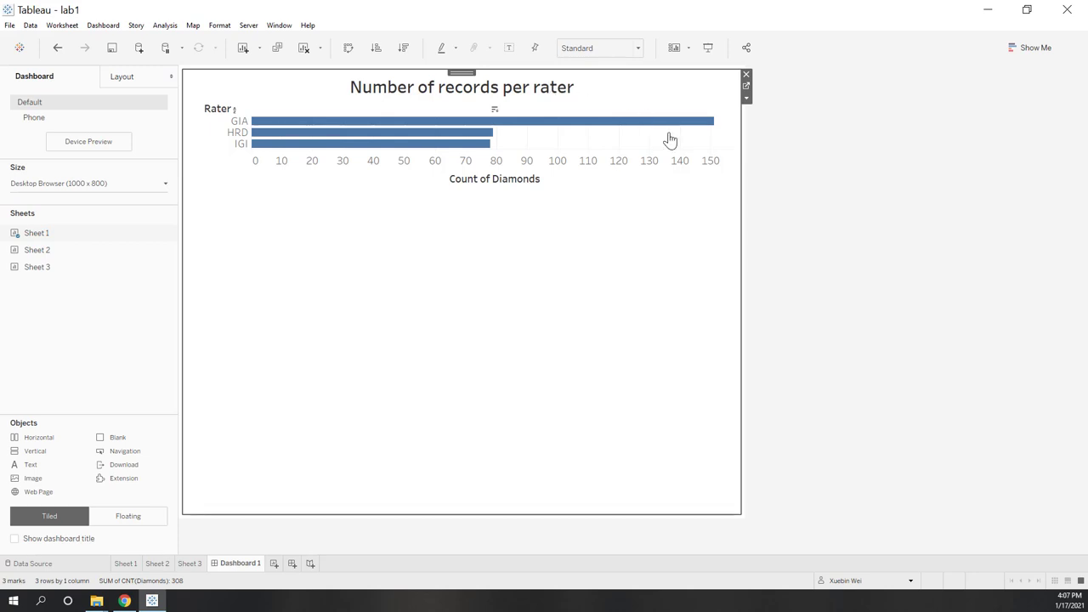
{"action": "mouse_move", "coordinate": [136, 246]}
{"action": "mouse_move", "coordinate": [82, 258]}
{"action": "left_mouse_down"}
{"action": "mouse_move", "coordinate": [207, 270]}
{"action": "mouse_move", "coordinate": [391, 328]}
{"action": "mouse_move", "coordinate": [449, 419]}
{"action": "left_mouse_up"}
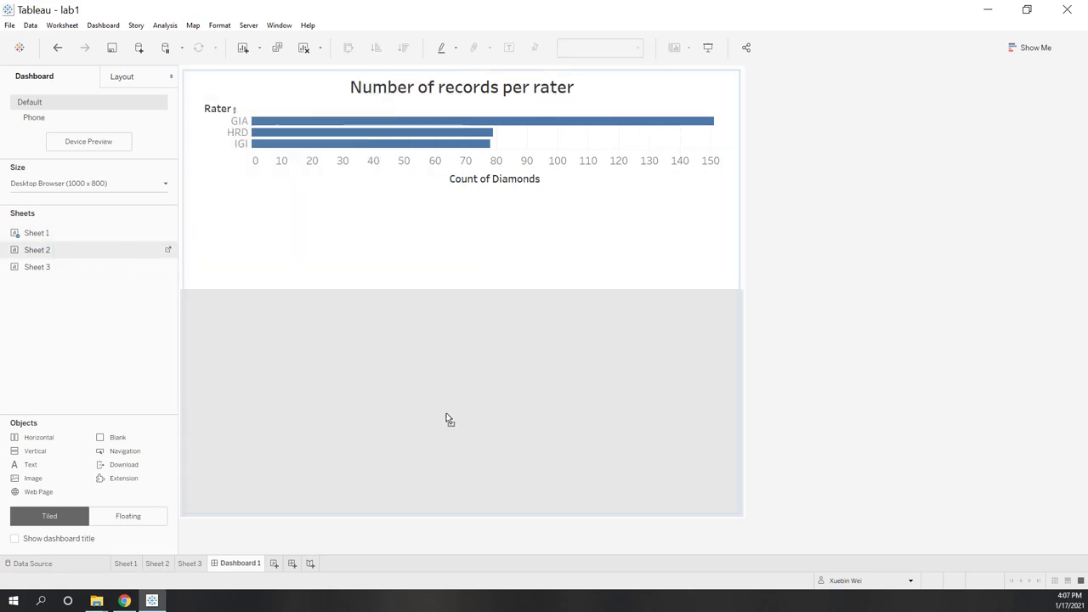
{"action": "mouse_move", "coordinate": [597, 334]}
{"action": "left_mouse_down"}
{"action": "mouse_move", "coordinate": [599, 238]}
{"action": "mouse_move", "coordinate": [389, 336]}
{"action": "mouse_move", "coordinate": [598, 398]}
{"action": "mouse_move", "coordinate": [549, 190]}
{"action": "mouse_move", "coordinate": [380, 356]}
{"action": "left_mouse_up"}
{"action": "left_click_drag", "start_coordinate": [609, 397], "coordinate": [594, 230]}
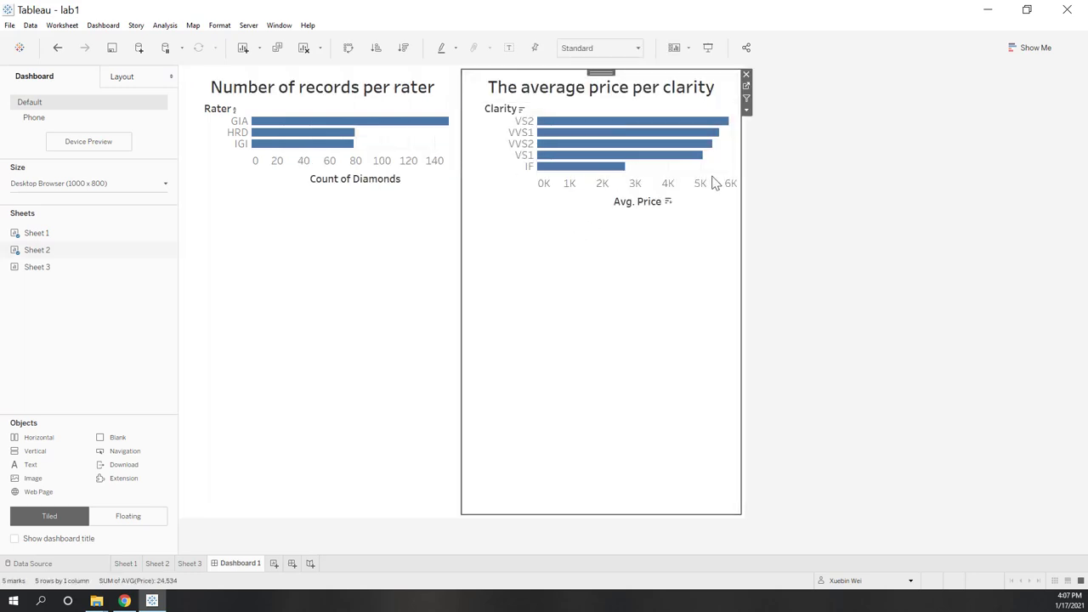
{"action": "left_click", "coordinate": [50, 374]}
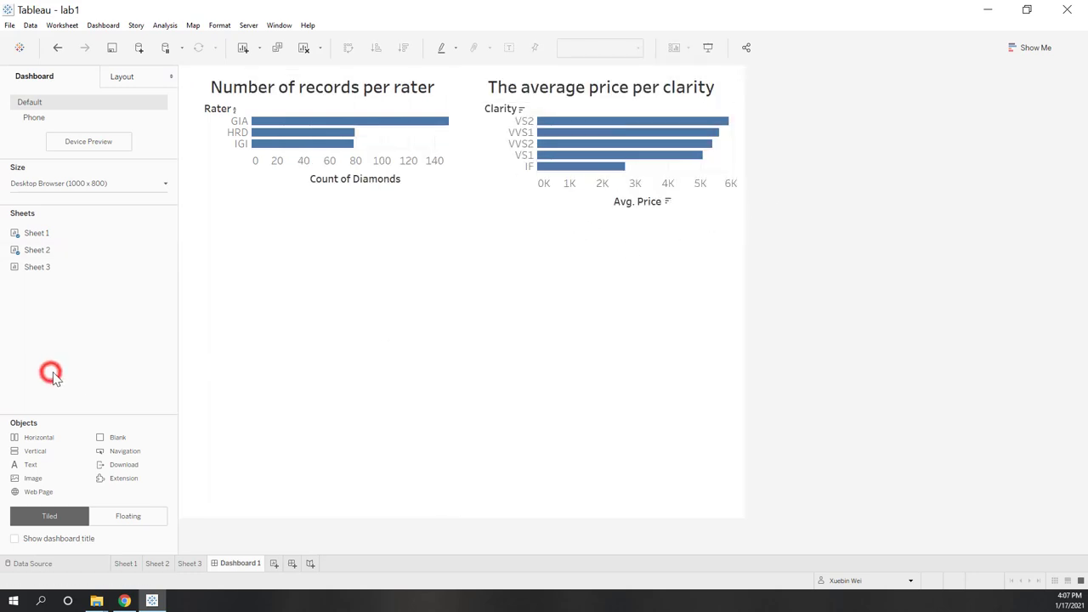
Place Sheet 3 on the dashboard across the full width below both bar charts and enlarge its height slightly.
{"action": "left_click_drag", "start_coordinate": [68, 266], "coordinate": [436, 489]}
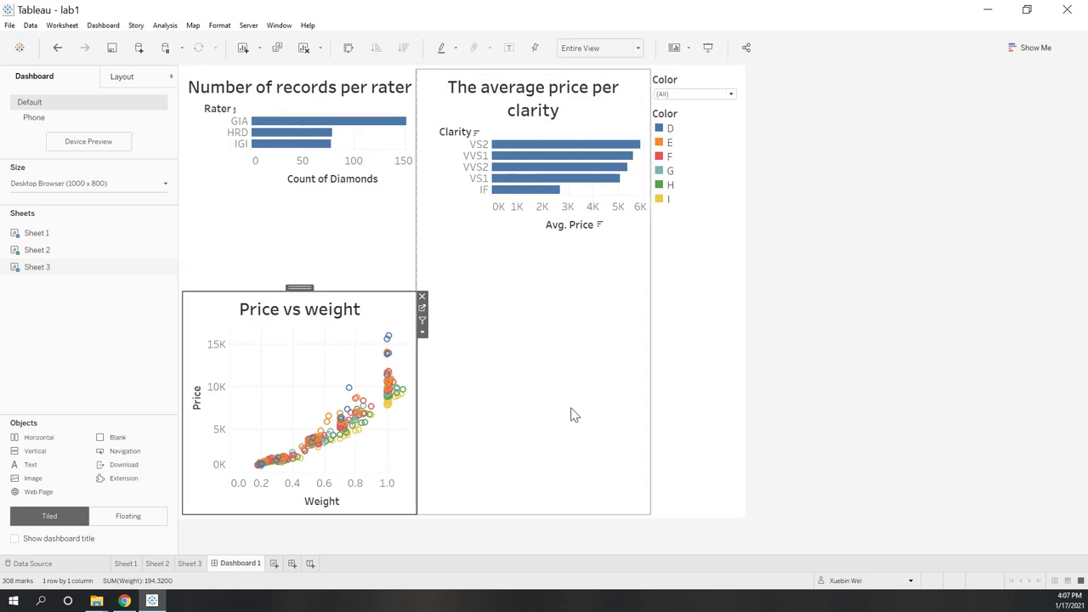
{"action": "left_click", "coordinate": [421, 296]}
{"action": "left_click_drag", "start_coordinate": [39, 267], "coordinate": [497, 510]}
{"action": "left_click", "coordinate": [924, 410]}
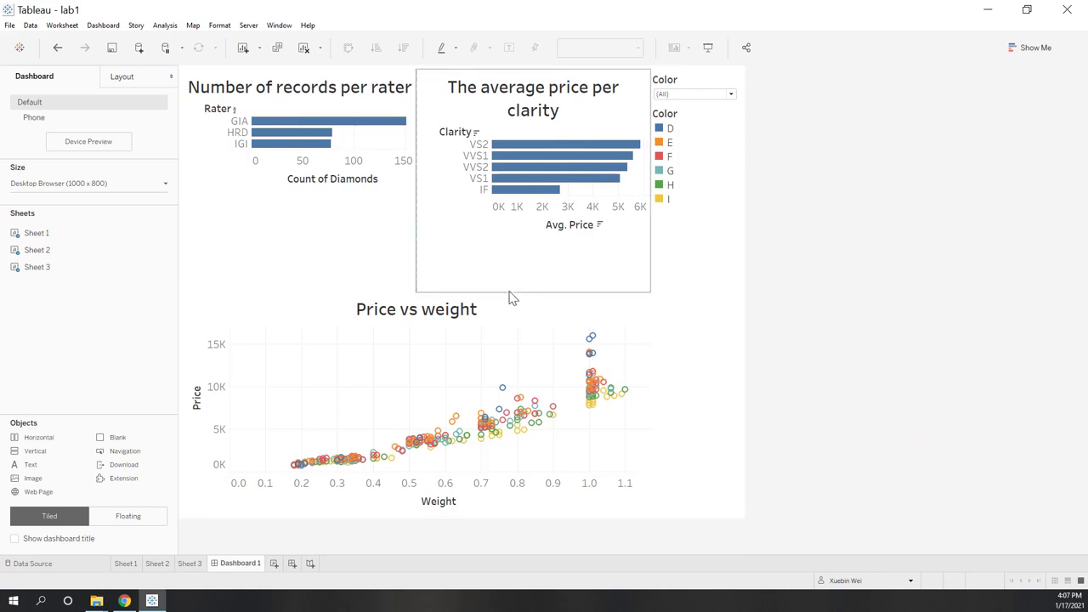
{"action": "left_click_drag", "start_coordinate": [509, 291], "coordinate": [509, 265]}
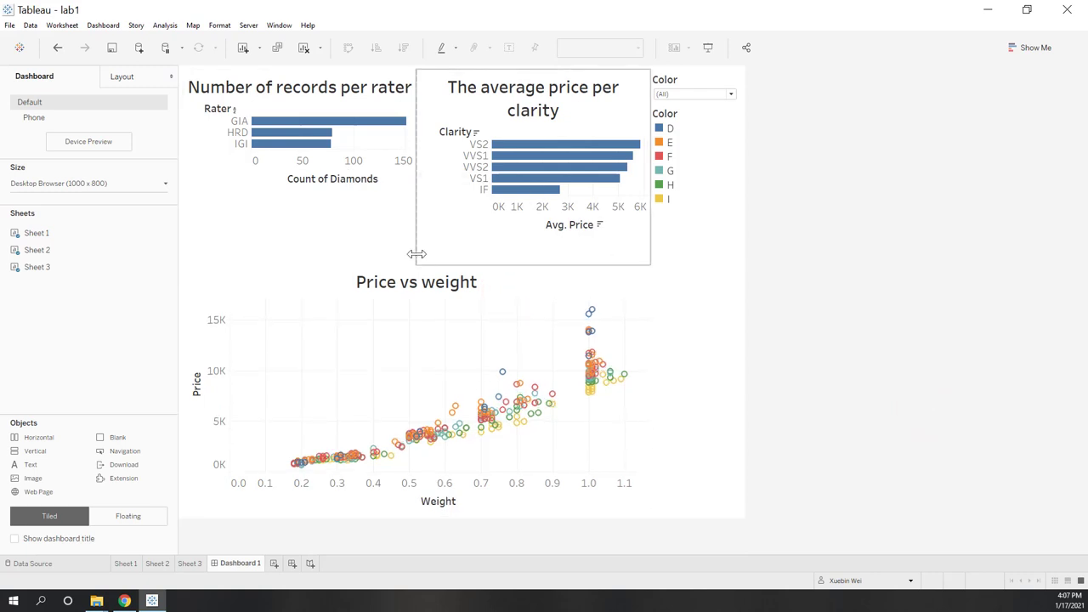
Show the dashboard title and set it to "Lab1", centered and bold.
{"action": "left_click", "coordinate": [15, 539]}
{"action": "double_click", "coordinate": [207, 86]}
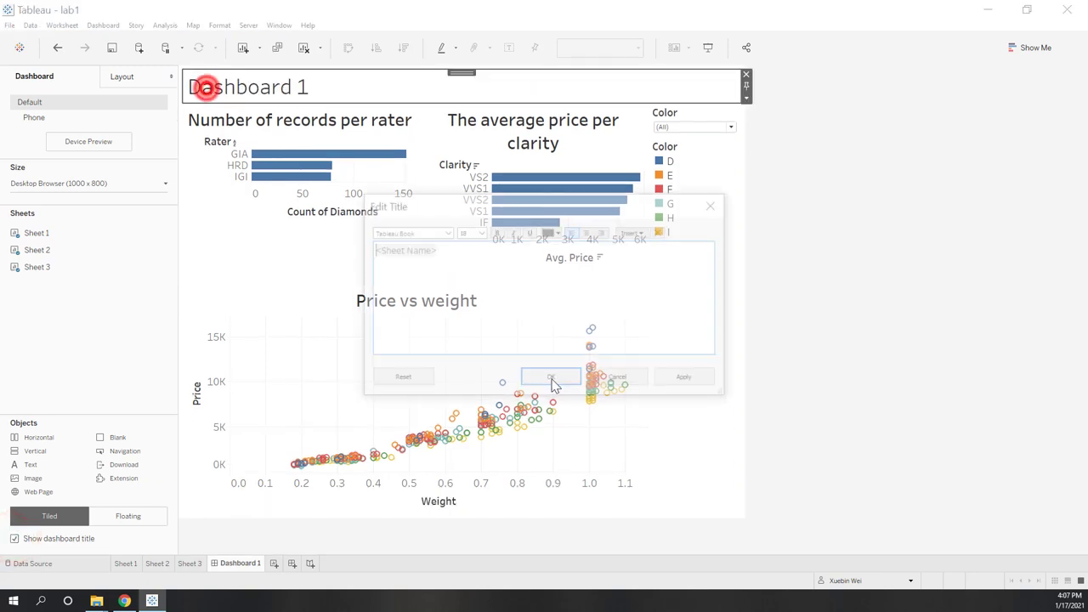
{"action": "triple_click", "coordinate": [521, 284]}
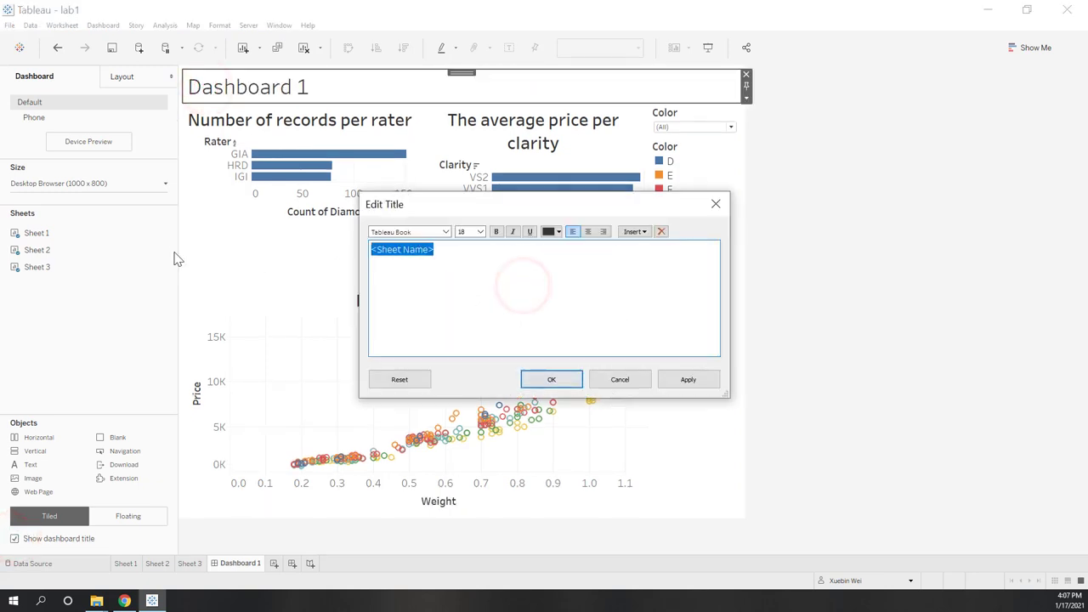
{"action": "type", "text": "Lab1"}
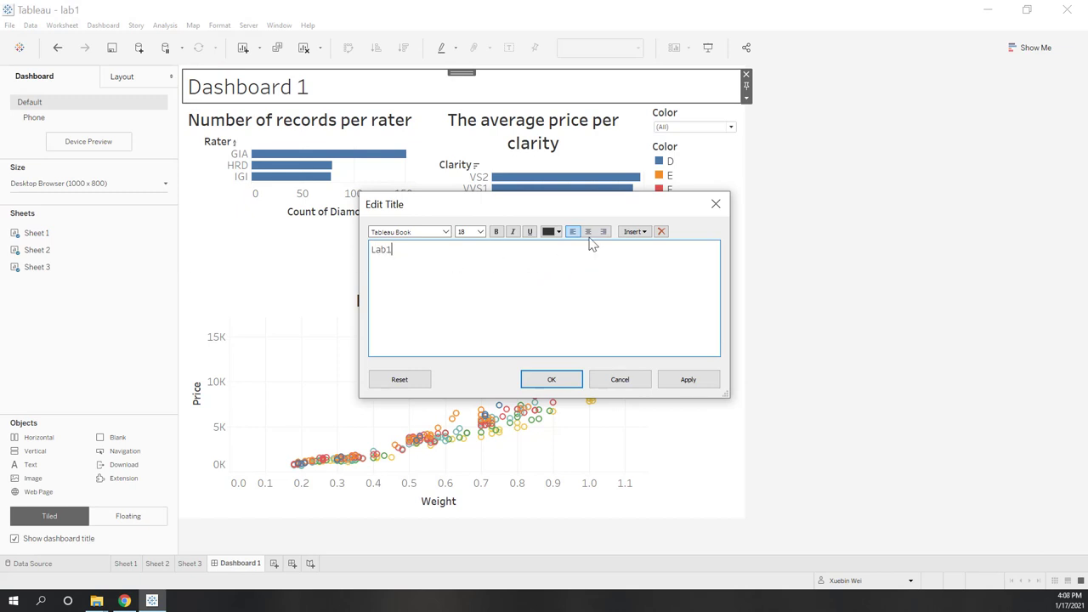
{"action": "left_click_drag", "start_coordinate": [582, 248], "coordinate": [495, 245]}
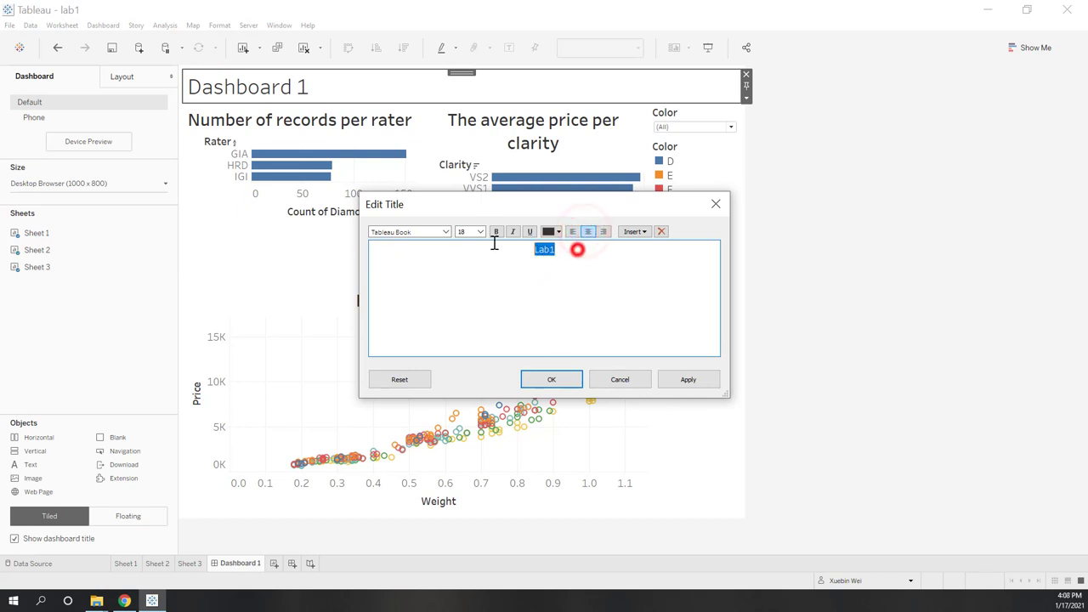
{"action": "left_click", "coordinate": [496, 231]}
{"action": "left_click", "coordinate": [548, 379]}
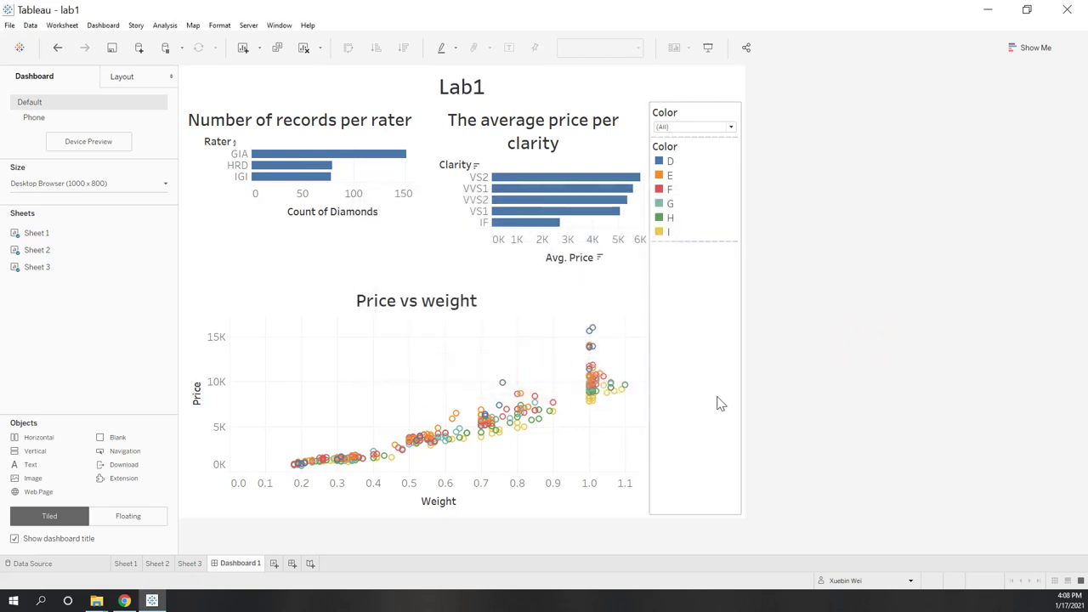
{"action": "left_click", "coordinate": [716, 396]}
{"action": "left_click", "coordinate": [614, 299]}
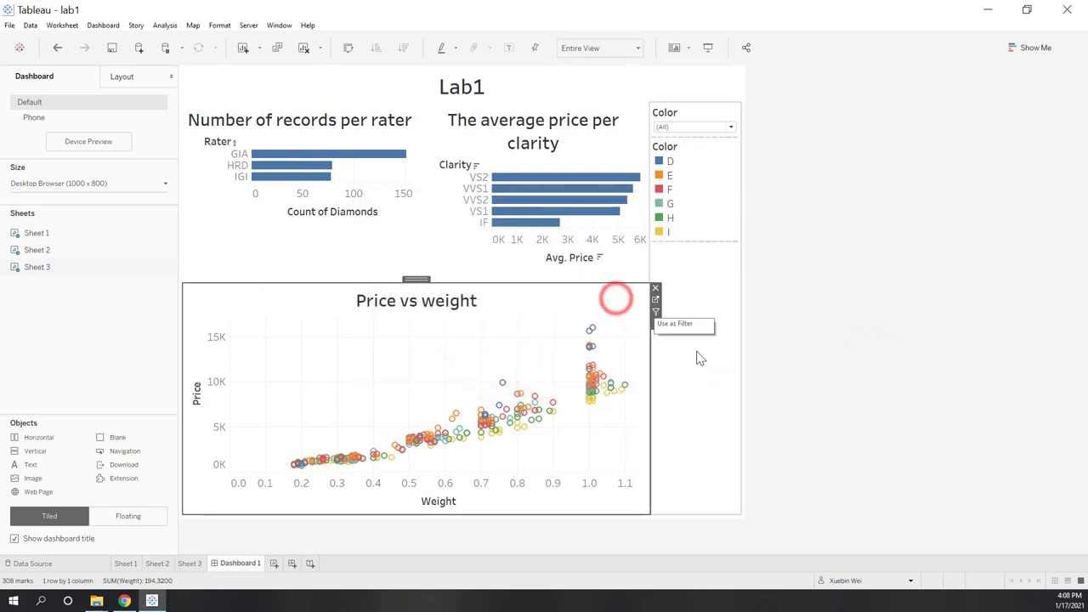
{"action": "left_click", "coordinate": [688, 384]}
{"action": "left_click", "coordinate": [629, 299]}
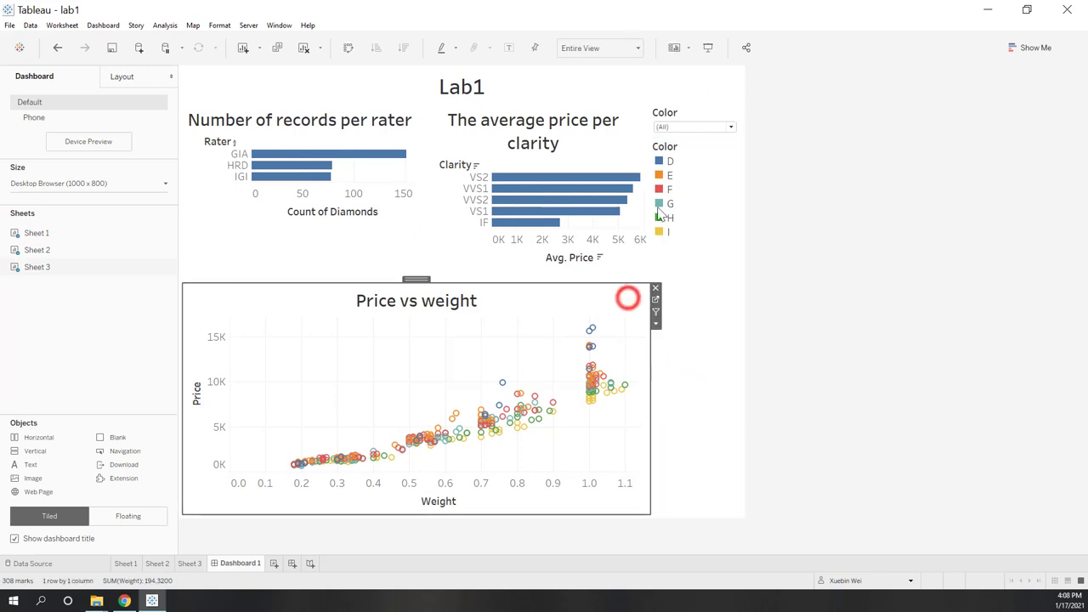
{"action": "left_click", "coordinate": [692, 109]}
{"action": "left_click", "coordinate": [728, 217]}
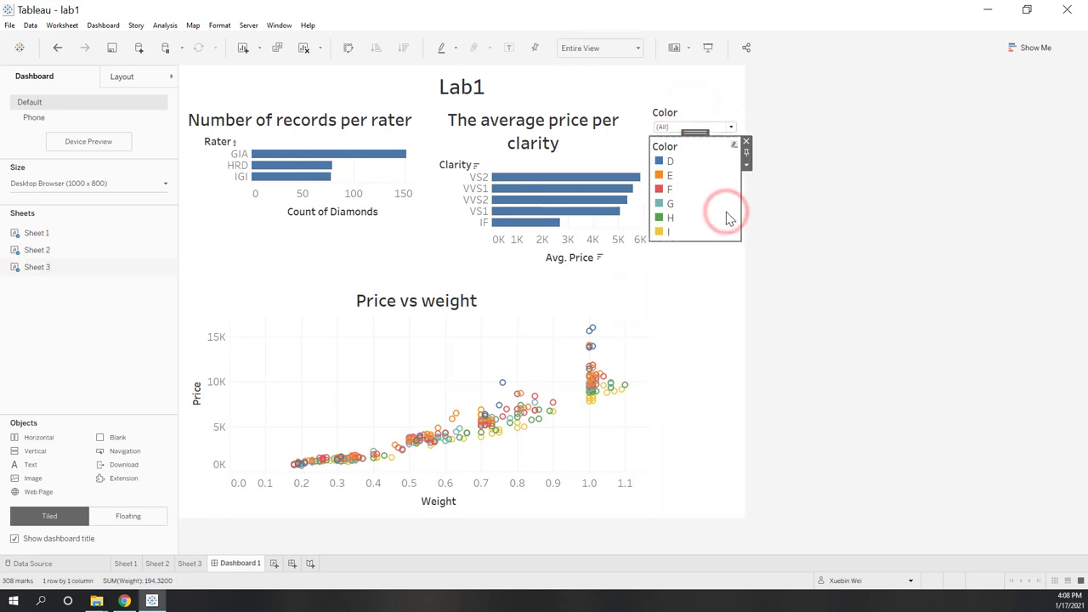
{"action": "left_click", "coordinate": [609, 296]}
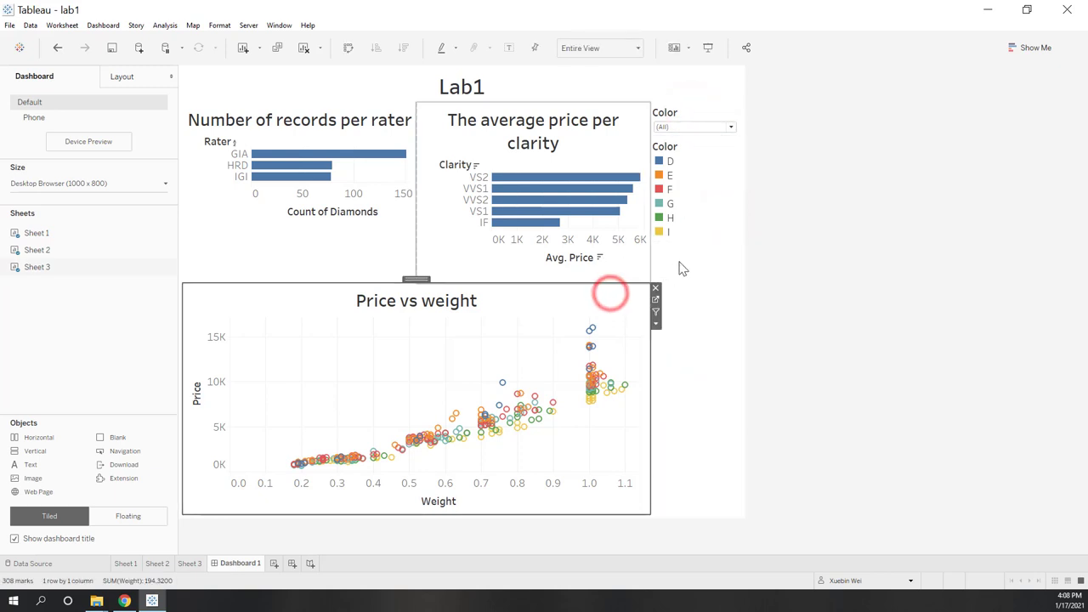
{"action": "left_click", "coordinate": [702, 226]}
Move the Color filter beside the Price vs weight scatter plot and place the Color legend below the filter.
{"action": "left_click", "coordinate": [692, 107]}
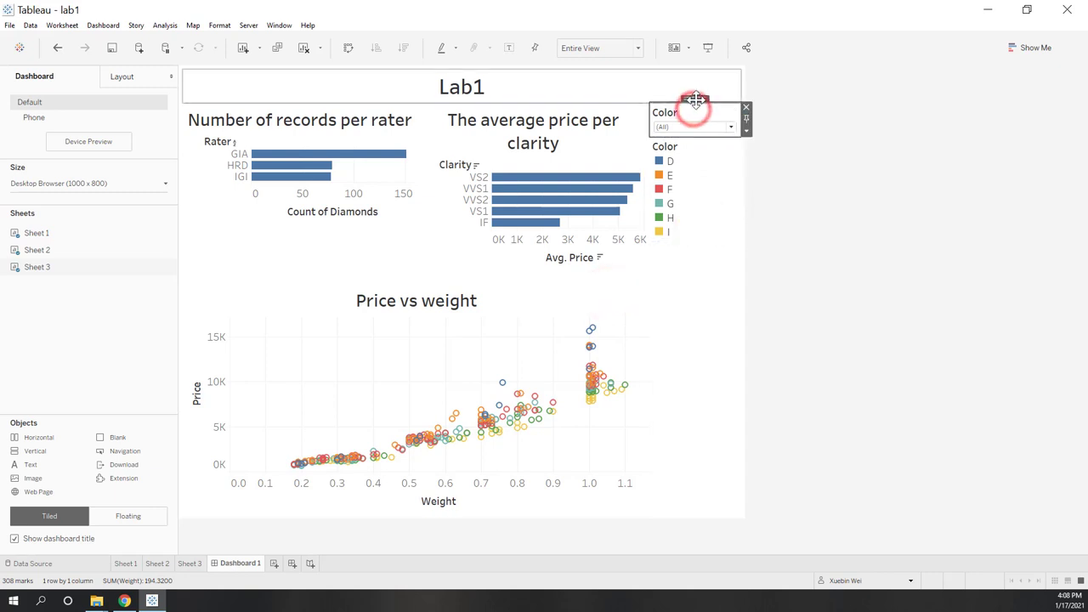
{"action": "left_click_drag", "start_coordinate": [695, 100], "coordinate": [626, 326]}
{"action": "left_click", "coordinate": [697, 130]}
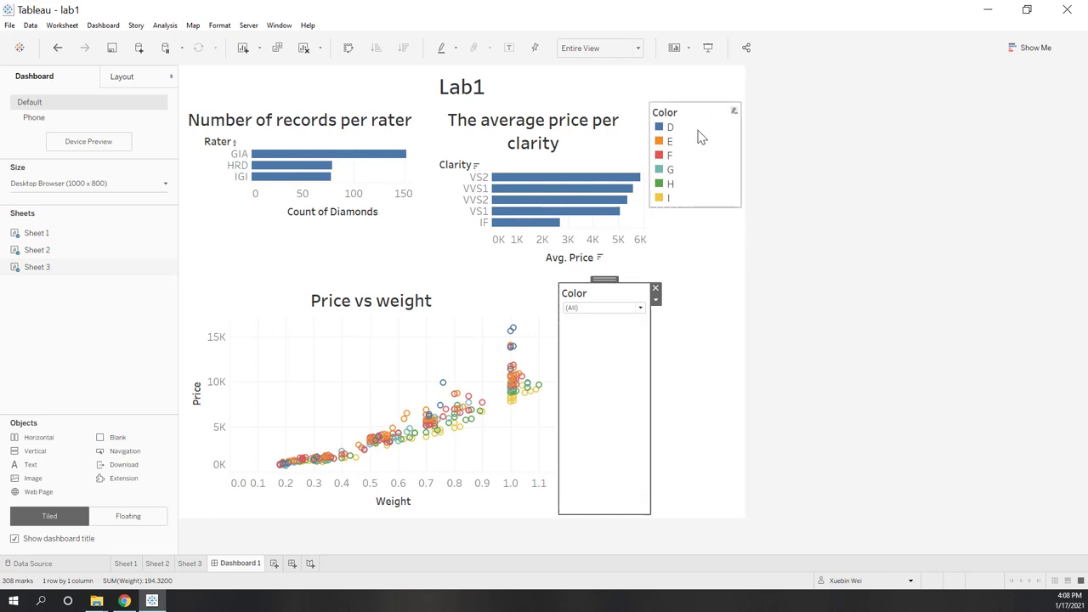
{"action": "left_click_drag", "start_coordinate": [691, 100], "coordinate": [609, 420]}
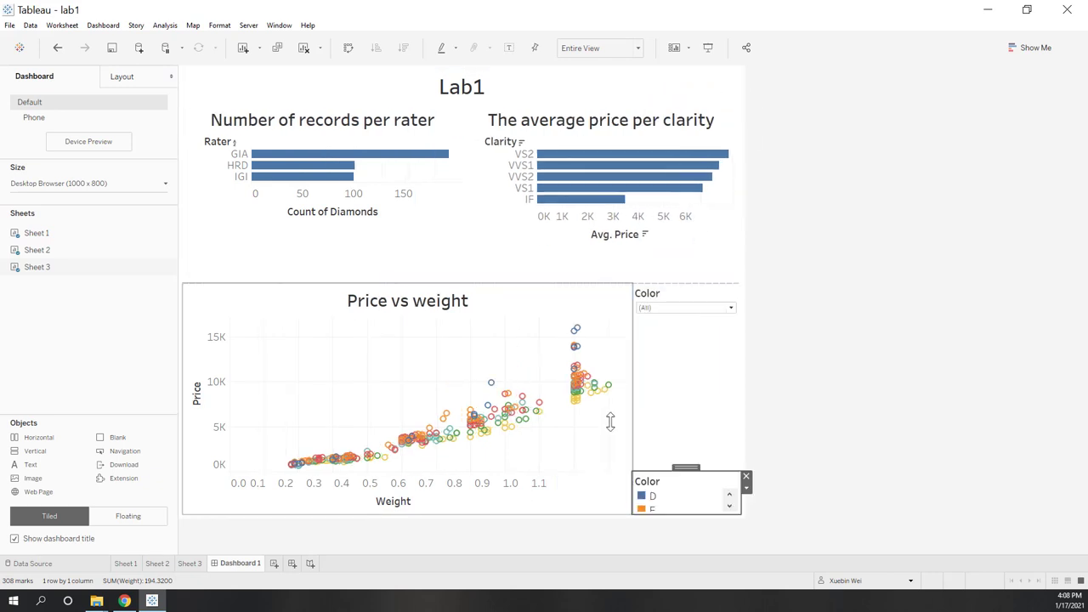
Enlarge the Color legend upward until the entries D through I all fit.
{"action": "left_click", "coordinate": [906, 418]}
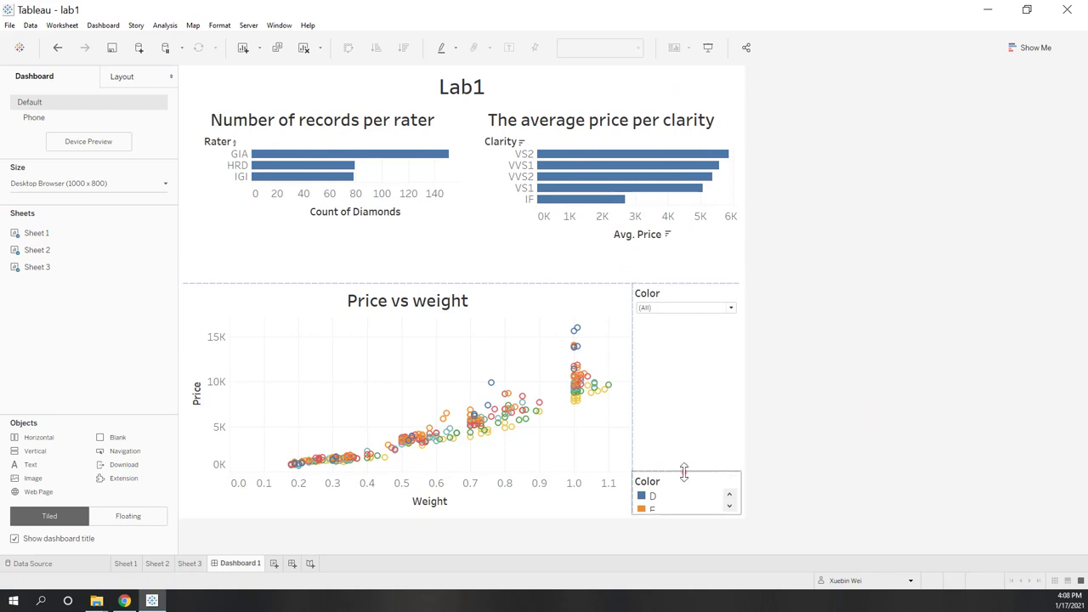
{"action": "left_click_drag", "start_coordinate": [684, 473], "coordinate": [712, 340]}
{"action": "left_click", "coordinate": [941, 414]}
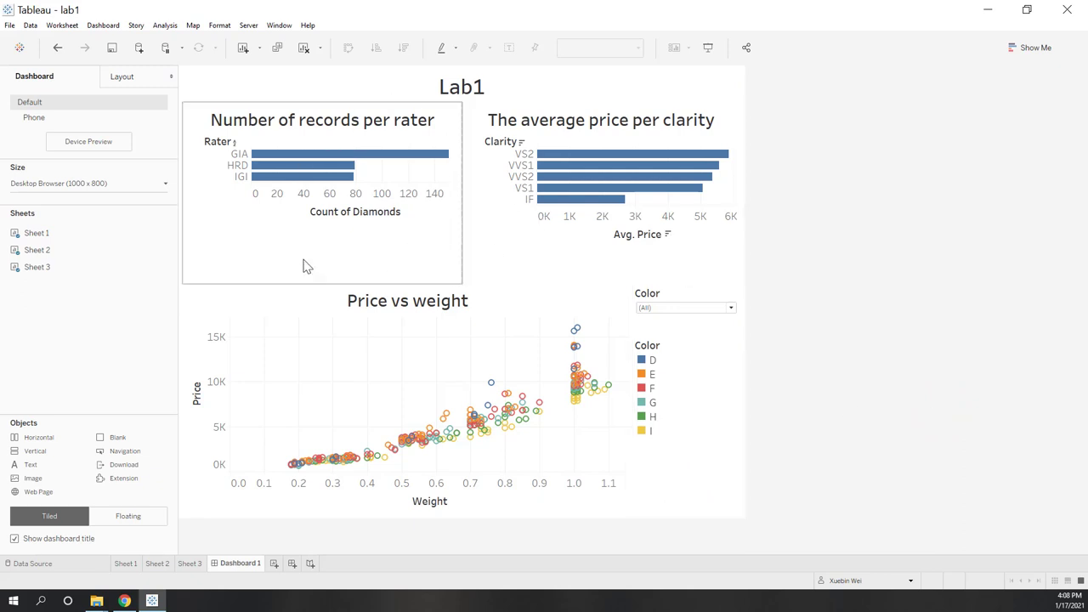
Set the fit of both the rater and the clarity bar charts to Entire View.
{"action": "left_click", "coordinate": [419, 272]}
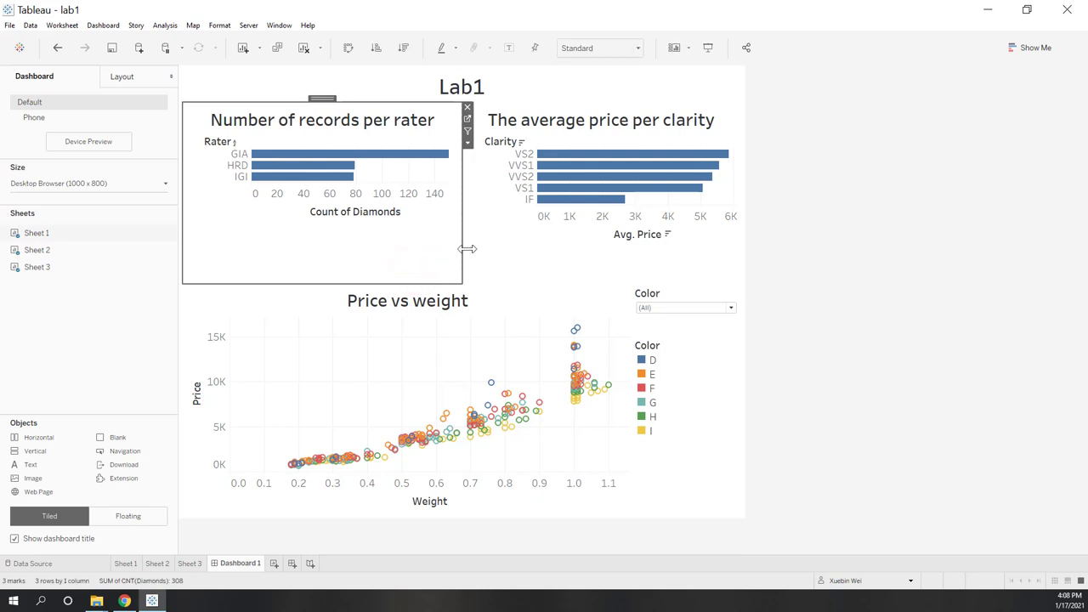
{"action": "left_click", "coordinate": [529, 265]}
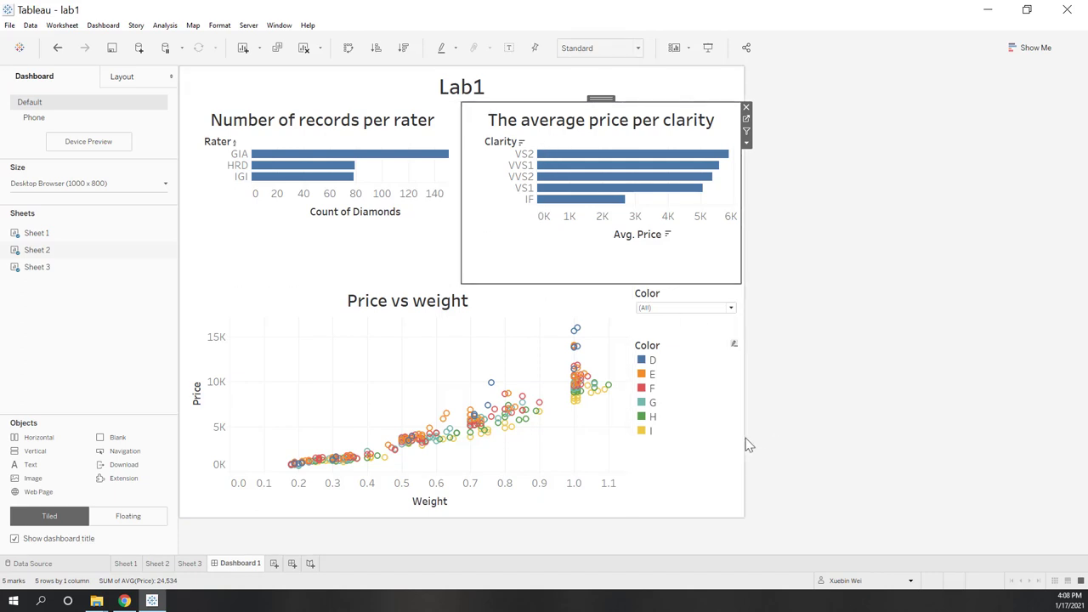
{"action": "left_click", "coordinate": [376, 269]}
{"action": "left_click", "coordinate": [503, 276]}
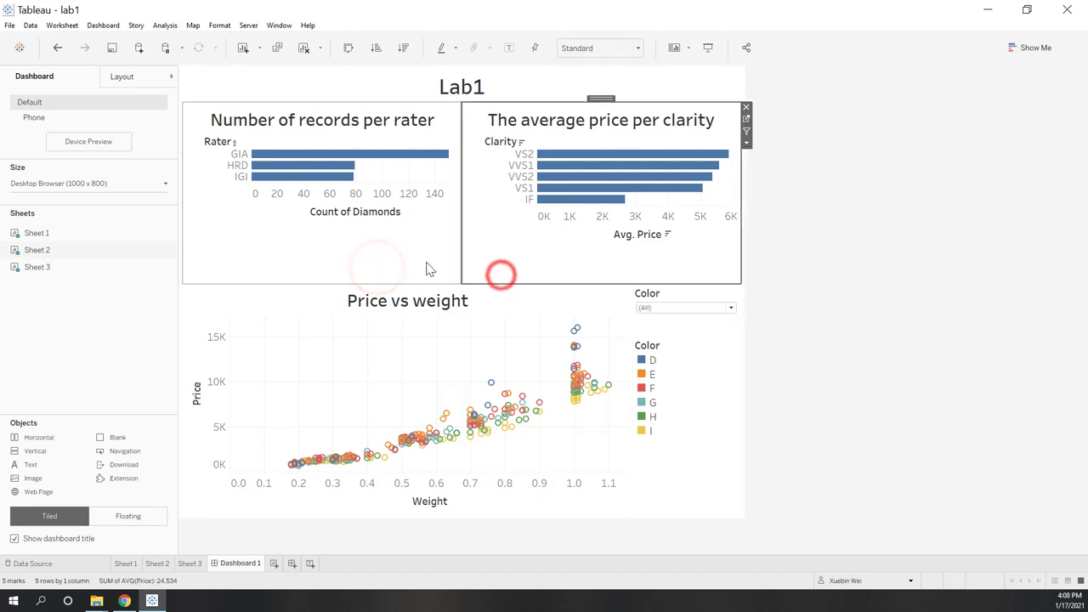
{"action": "left_click", "coordinate": [425, 260]}
{"action": "left_click", "coordinate": [639, 48]}
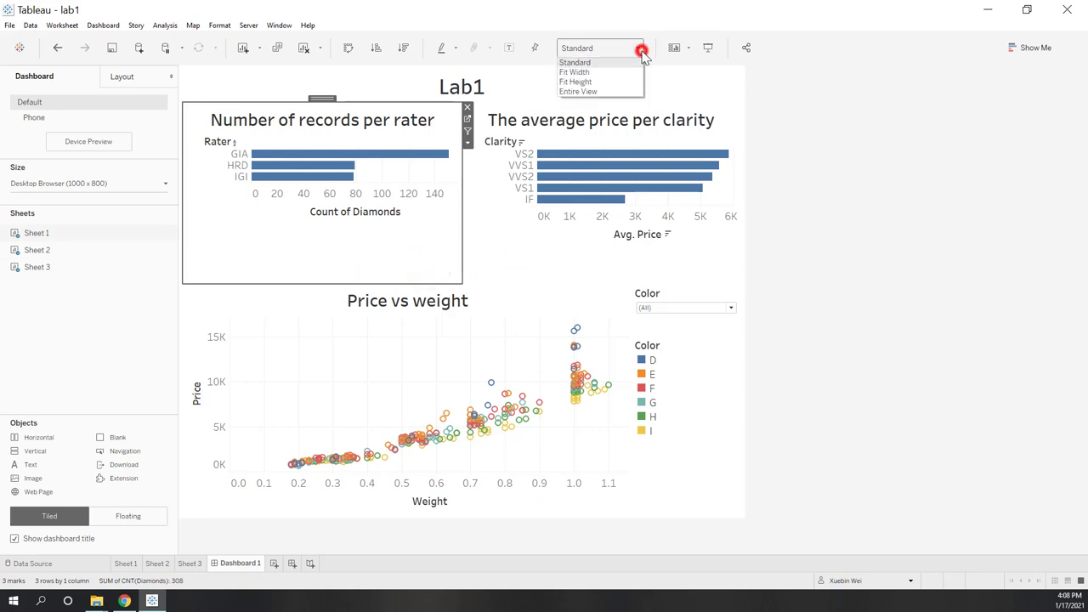
{"action": "left_click", "coordinate": [593, 91]}
{"action": "left_click", "coordinate": [563, 274]}
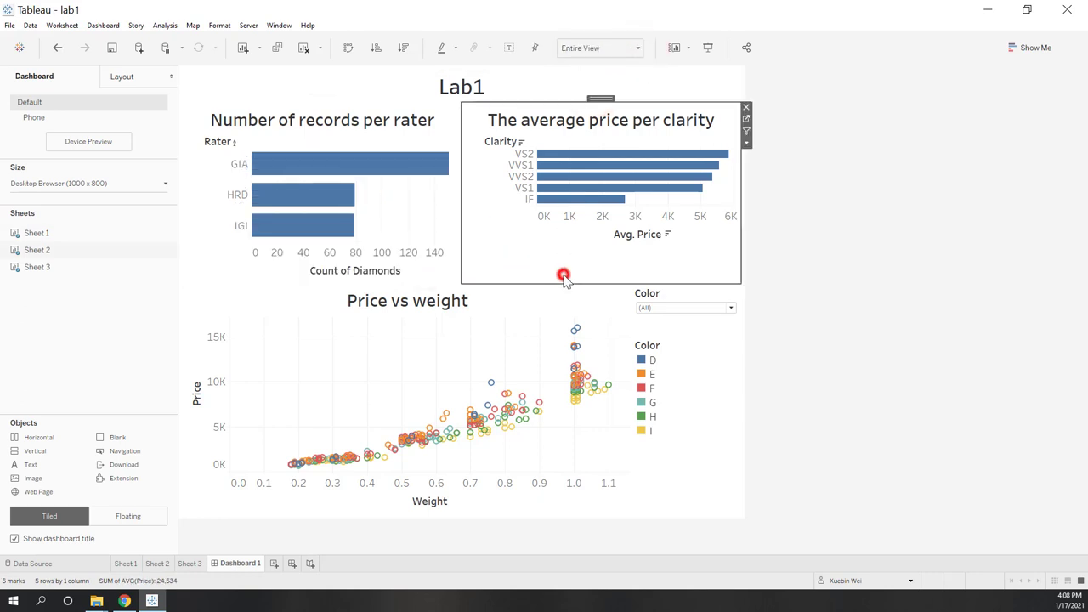
{"action": "left_click", "coordinate": [637, 47]}
{"action": "left_click", "coordinate": [583, 91]}
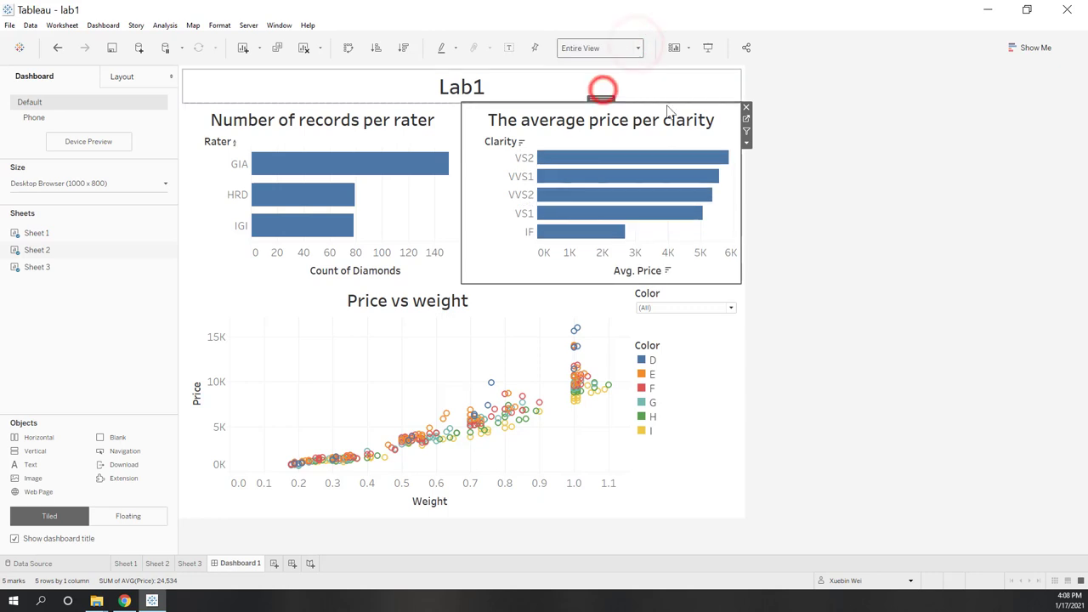
{"action": "left_click", "coordinate": [910, 194]}
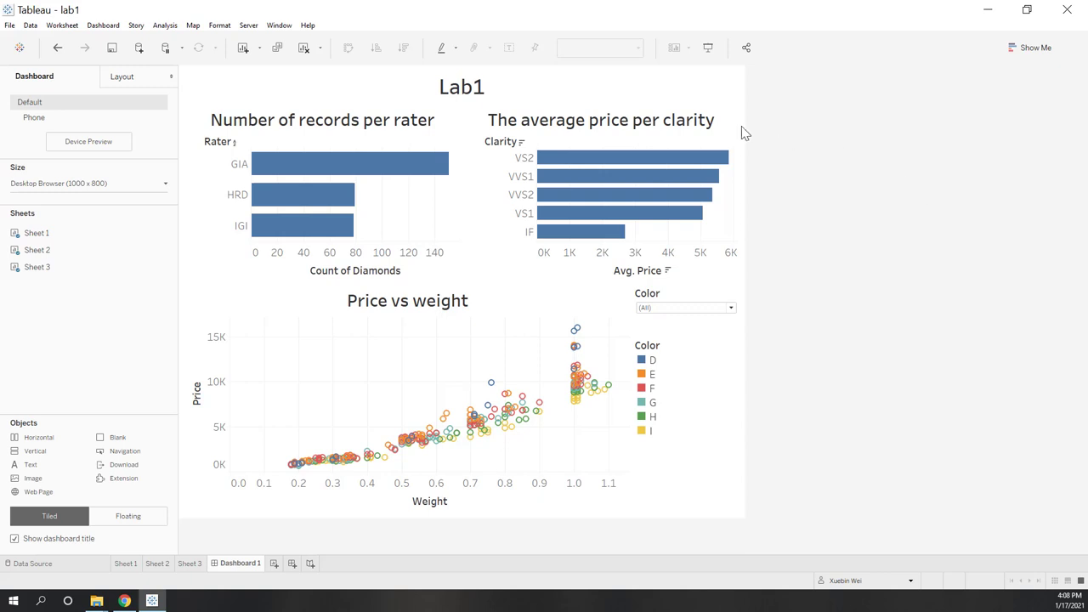
Use the Number of records per rater chart as a filter for the dashboard.
{"action": "left_click", "coordinate": [450, 128]}
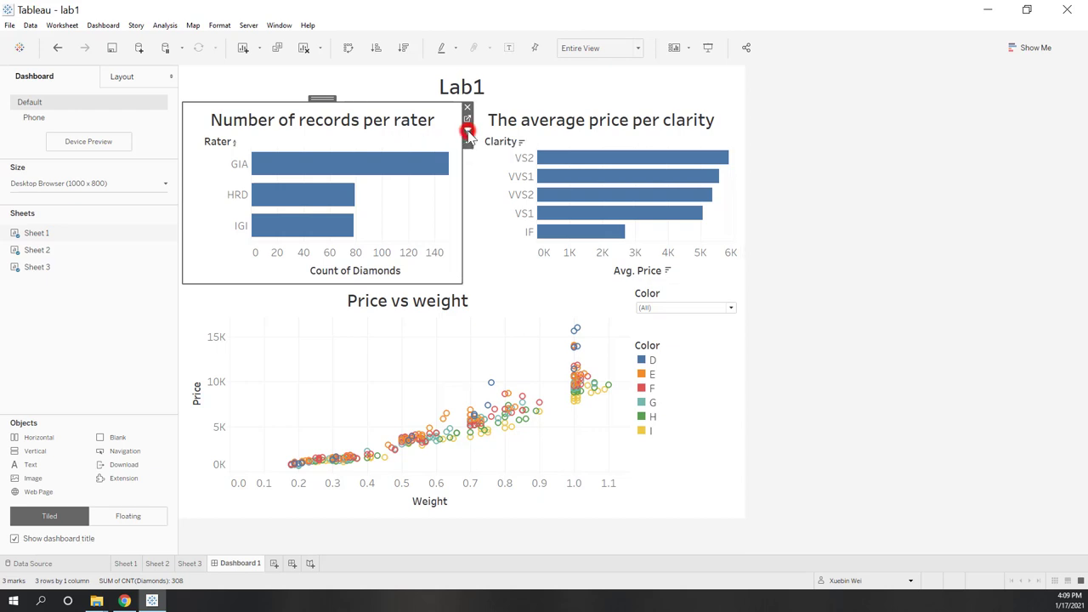
{"action": "left_click", "coordinate": [468, 132]}
{"action": "left_click", "coordinate": [941, 152]}
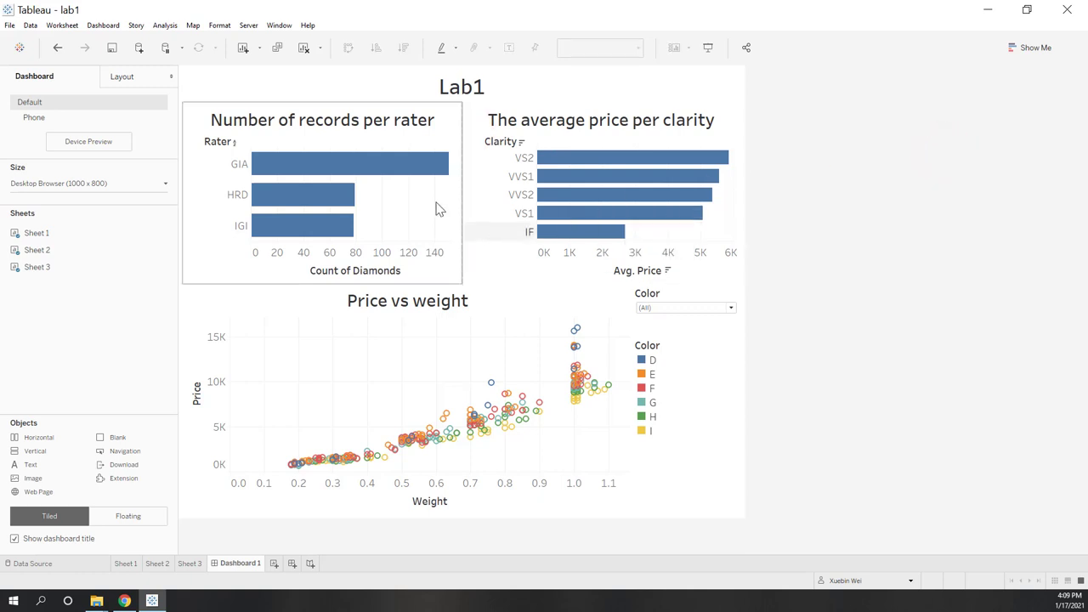
Test the rater filter by selecting the GIA, HRD and IGI bars one at a time, clearing each selection.
{"action": "mouse_move", "coordinate": [409, 172]}
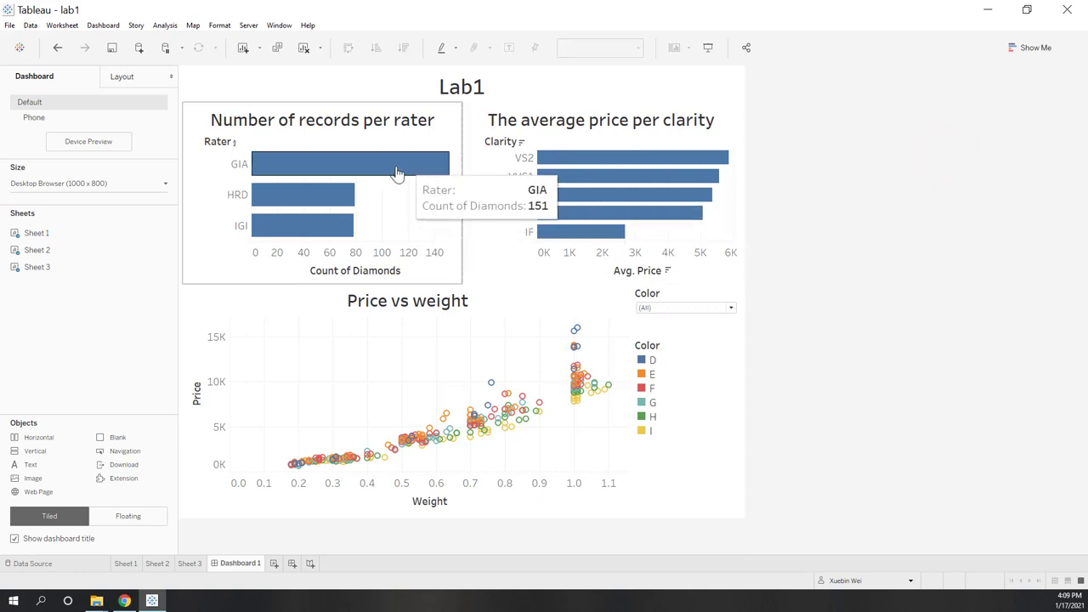
{"action": "left_click", "coordinate": [372, 168]}
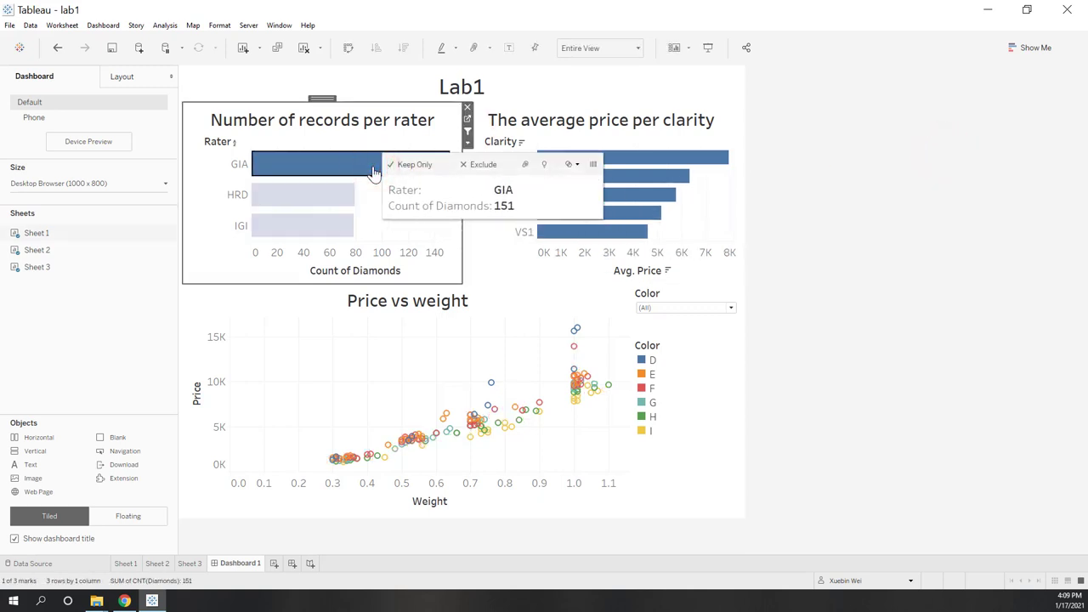
{"action": "left_click", "coordinate": [372, 168]}
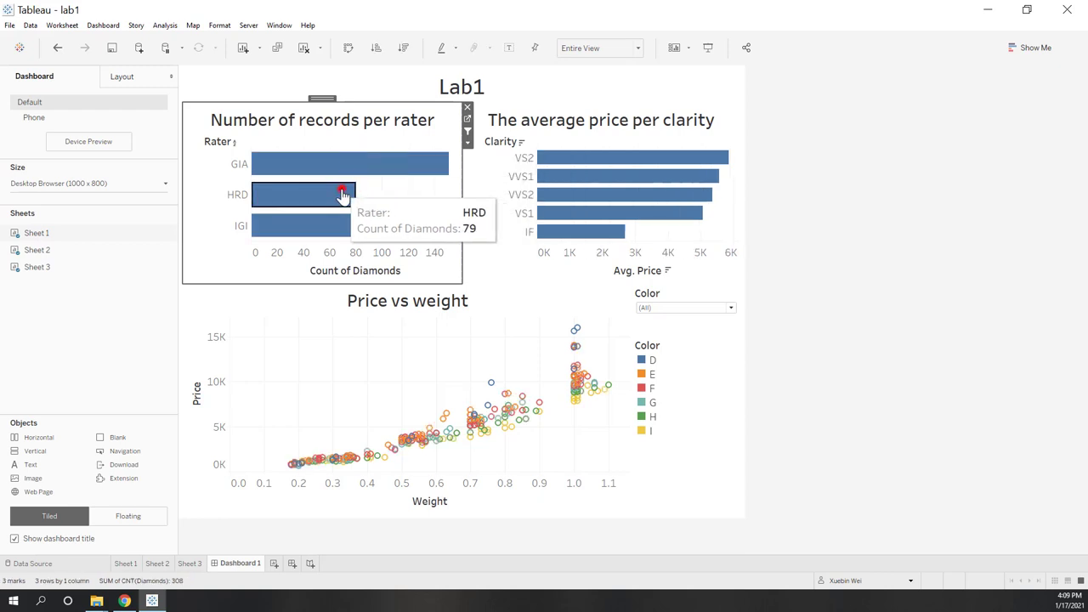
{"action": "left_click", "coordinate": [341, 194]}
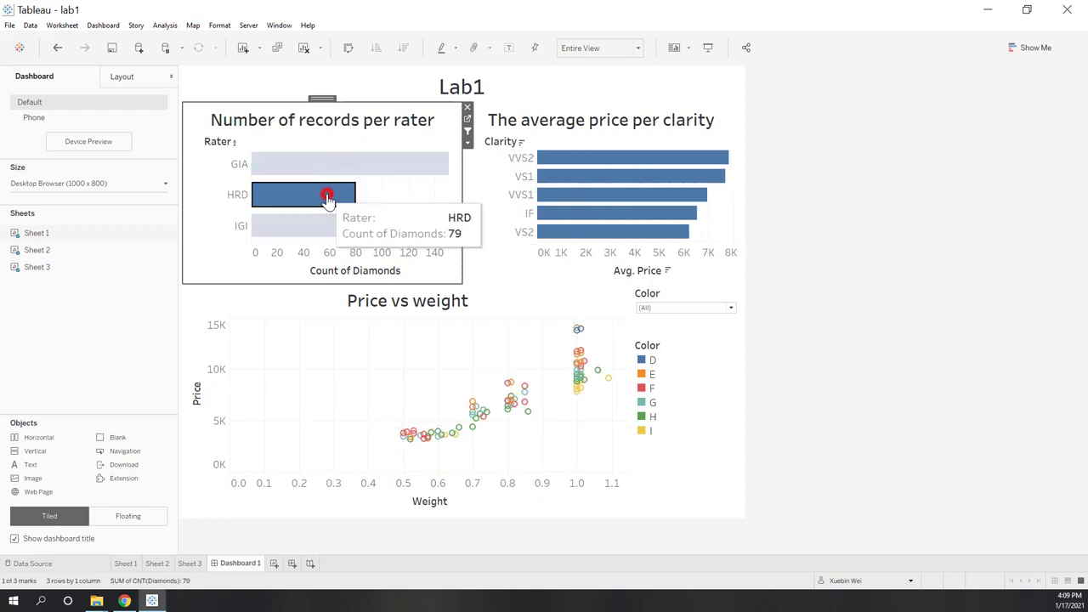
{"action": "left_click", "coordinate": [327, 197]}
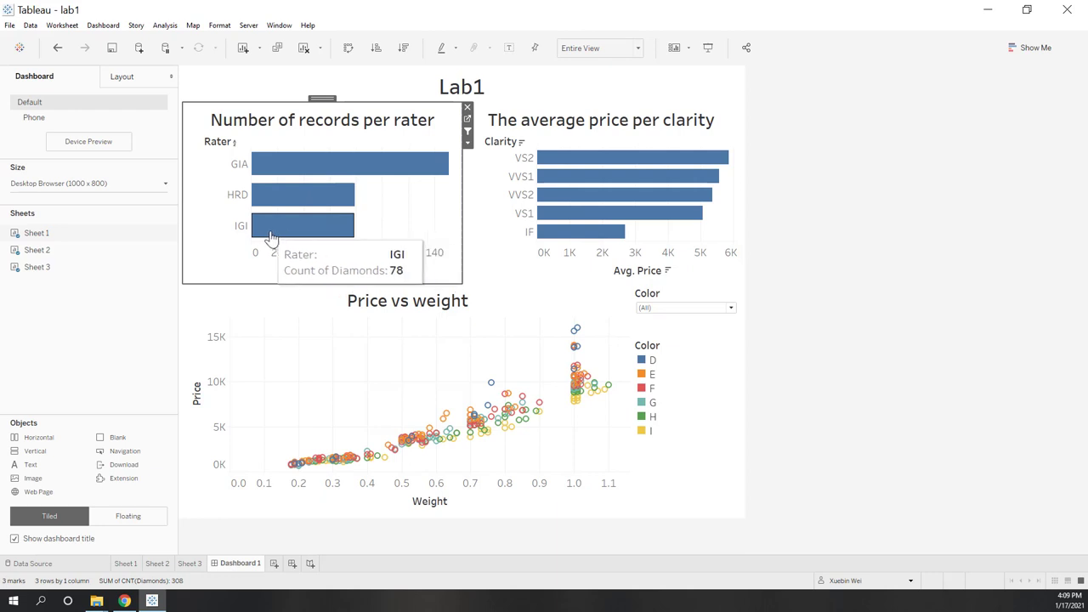
{"action": "left_click", "coordinate": [305, 230]}
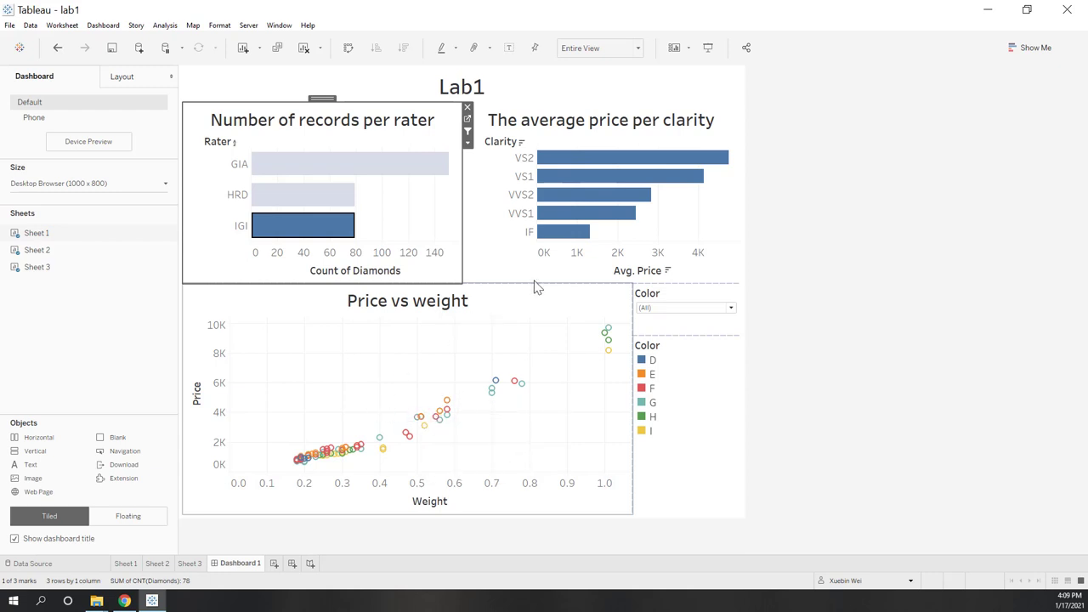
{"action": "mouse_move", "coordinate": [323, 242]}
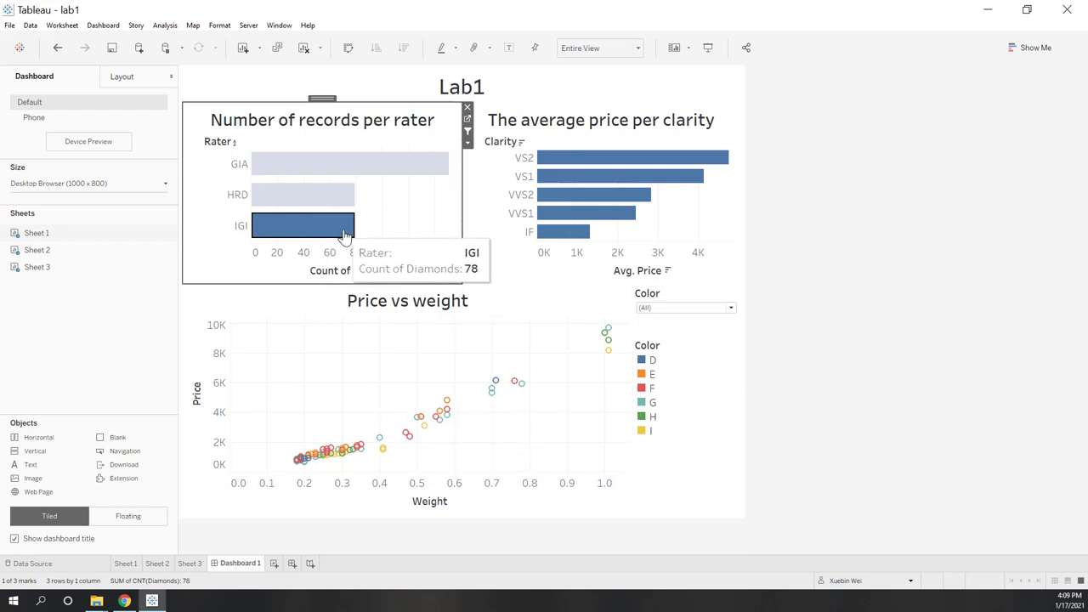
{"action": "left_click", "coordinate": [343, 231]}
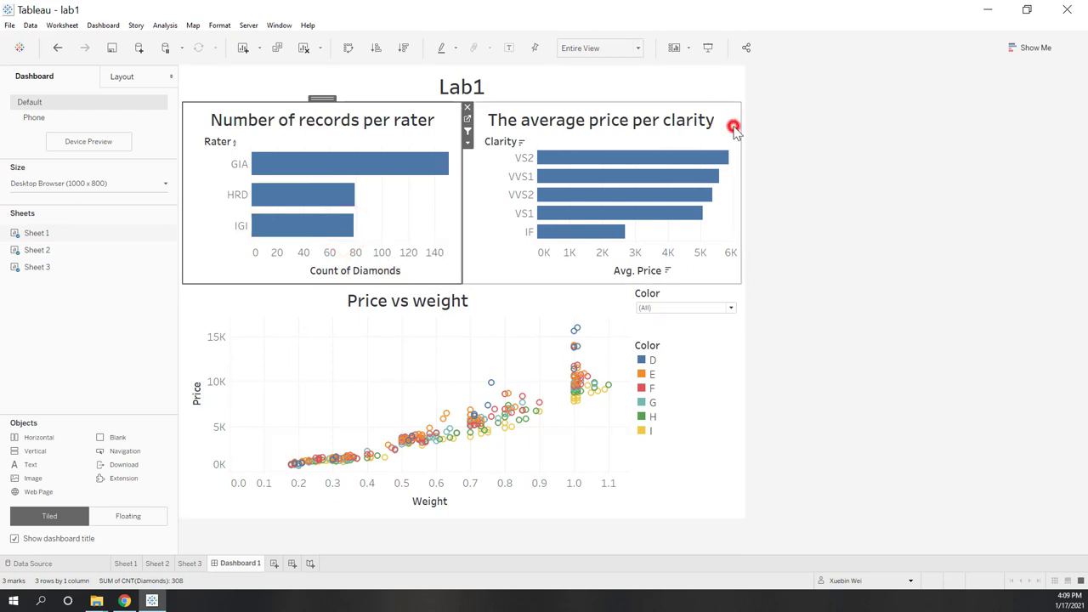
Use the average price per clarity chart as a filter and test it with the IF and VS2 bars, clearing each selection.
{"action": "left_click", "coordinate": [732, 128]}
{"action": "left_click", "coordinate": [746, 131]}
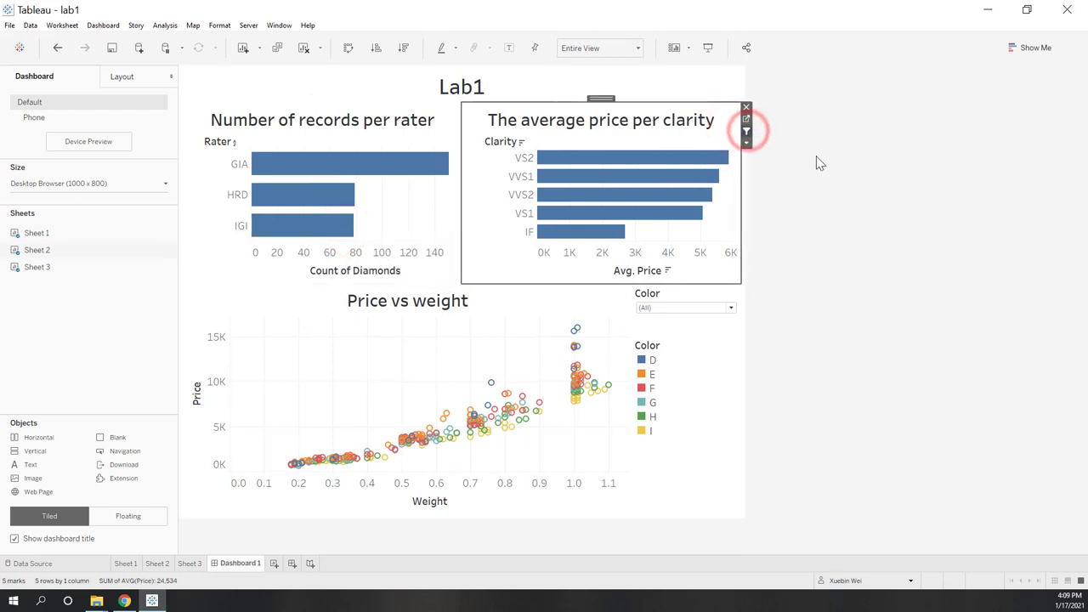
{"action": "mouse_move", "coordinate": [594, 240]}
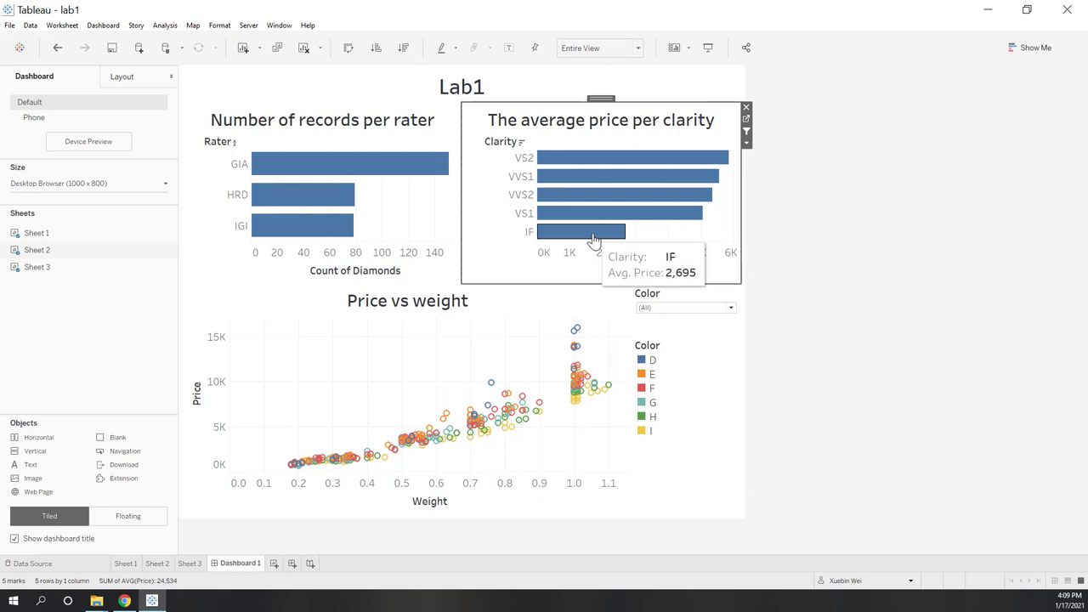
{"action": "left_click", "coordinate": [584, 235]}
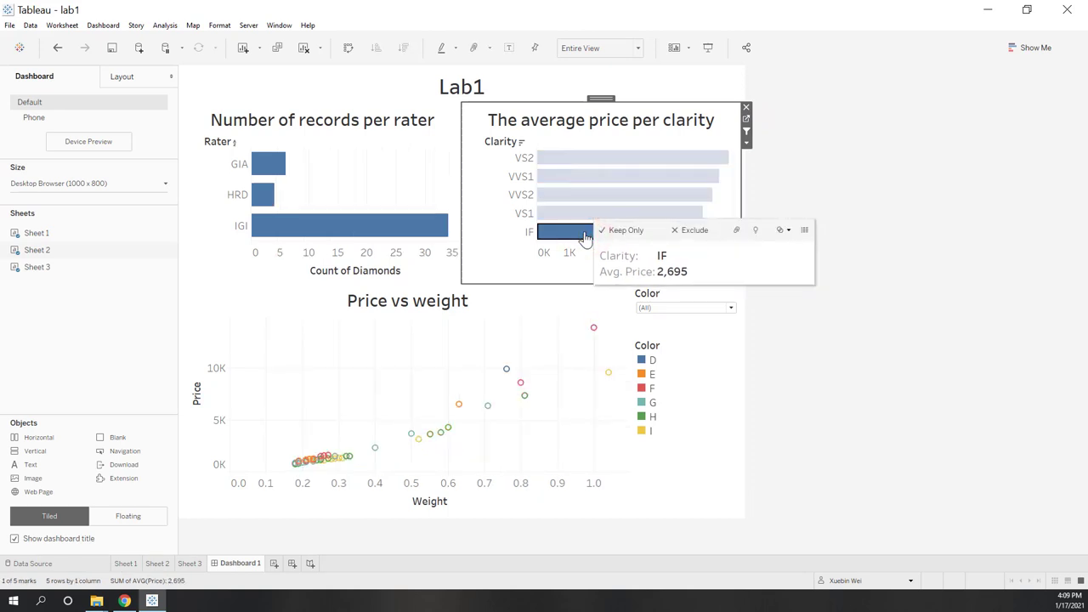
{"action": "left_click", "coordinate": [584, 235]}
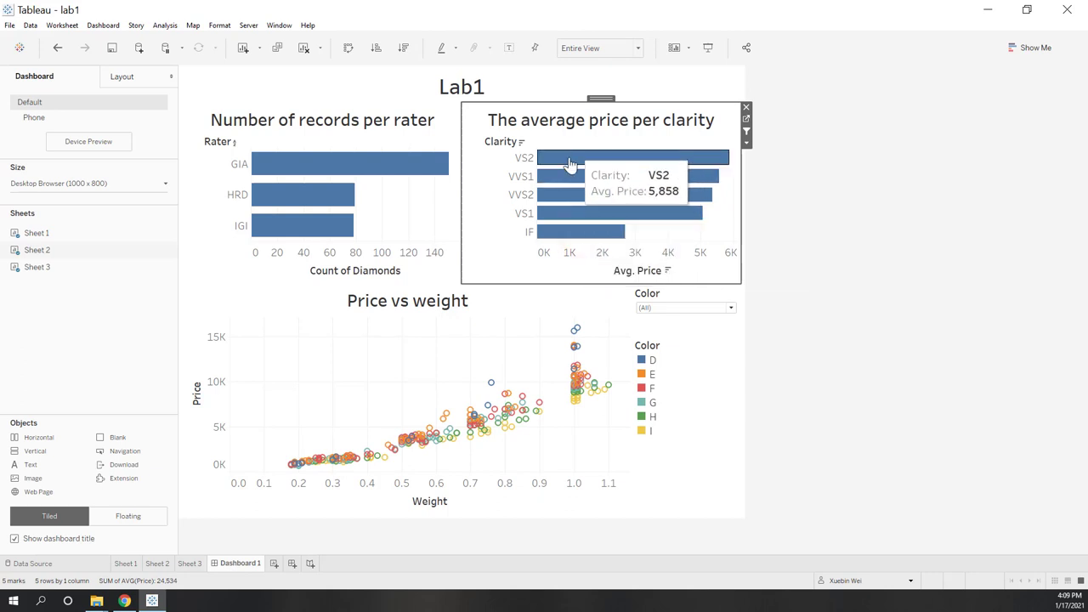
{"action": "left_click", "coordinate": [568, 163]}
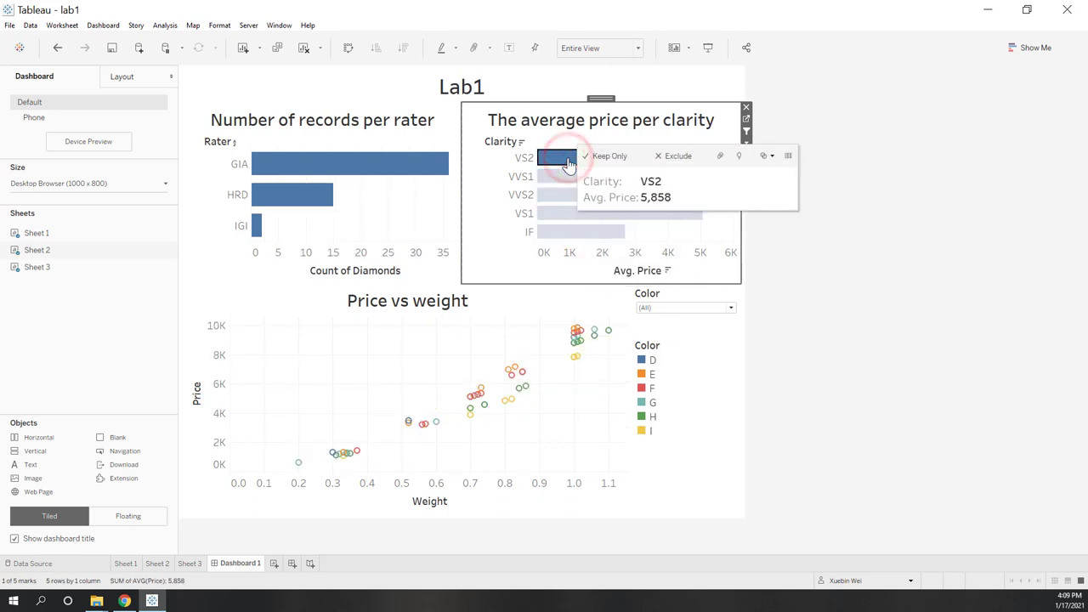
{"action": "left_click", "coordinate": [567, 161]}
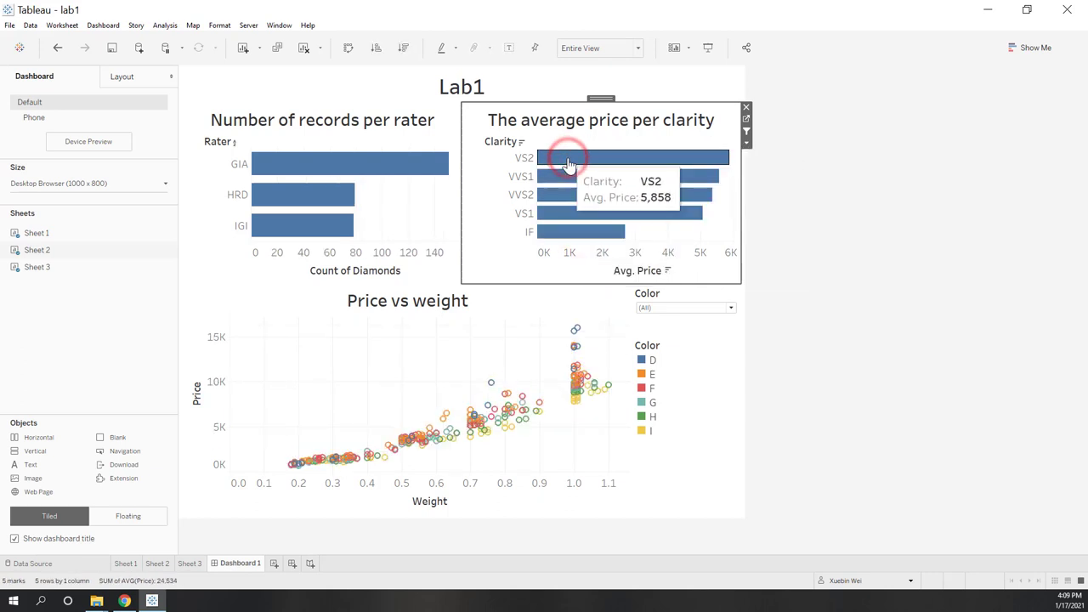
Filter the dashboard to IF clarity and examine the low-weight points in the Price vs weight scatter plot.
{"action": "left_click", "coordinate": [572, 238]}
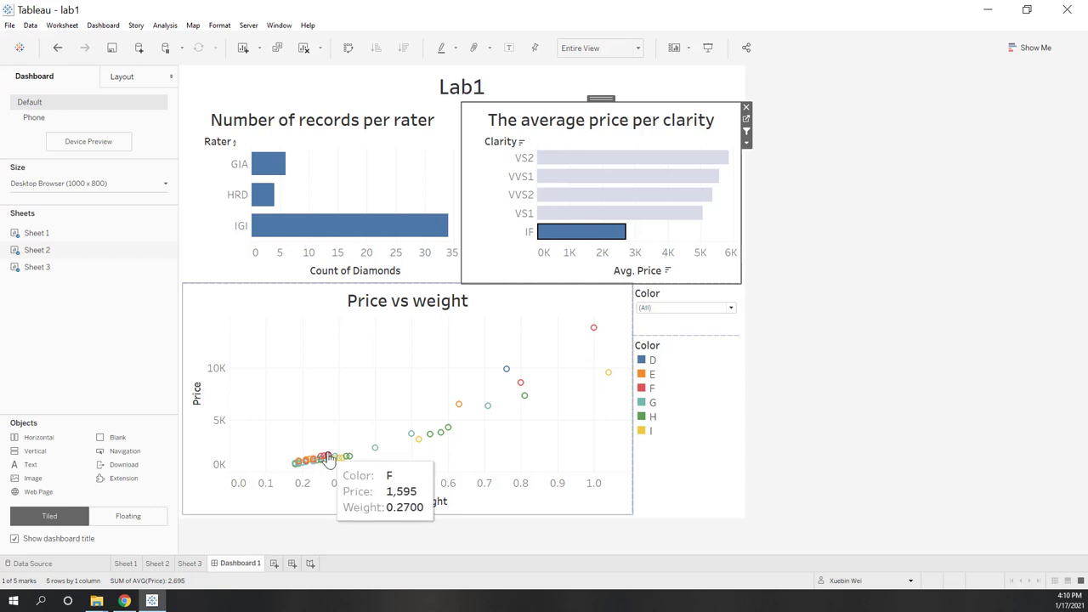
{"action": "mouse_move", "coordinate": [620, 246]}
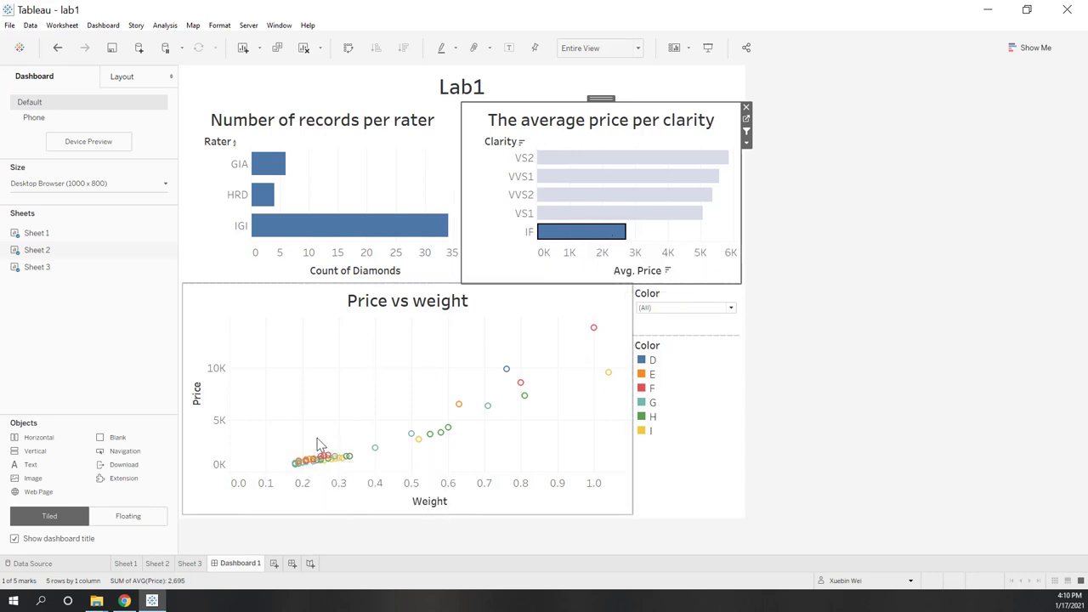
{"action": "mouse_move", "coordinate": [330, 473]}
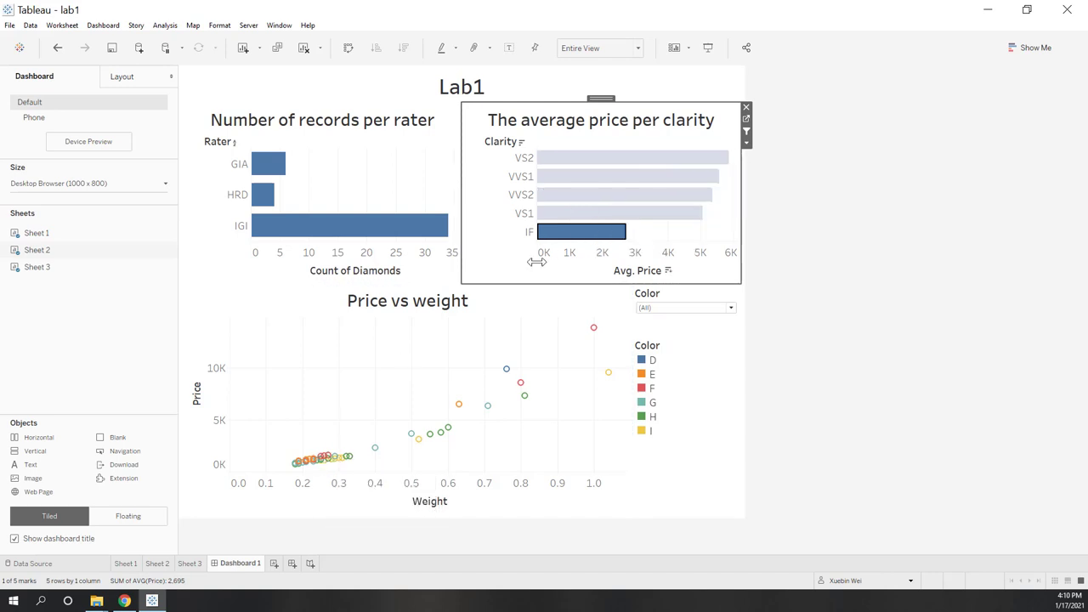
Clear the IF selection, filter the dashboard to VS2 clarity, examine the high-weight points in the scatter plot, and clear the VS2 selection.
{"action": "left_click", "coordinate": [550, 230]}
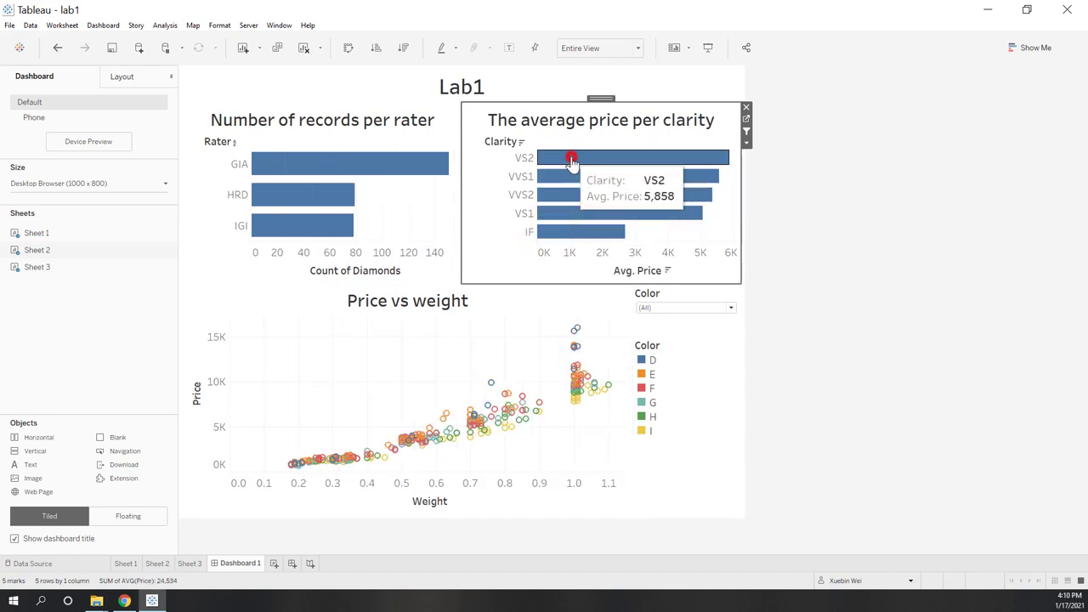
{"action": "left_click", "coordinate": [572, 158]}
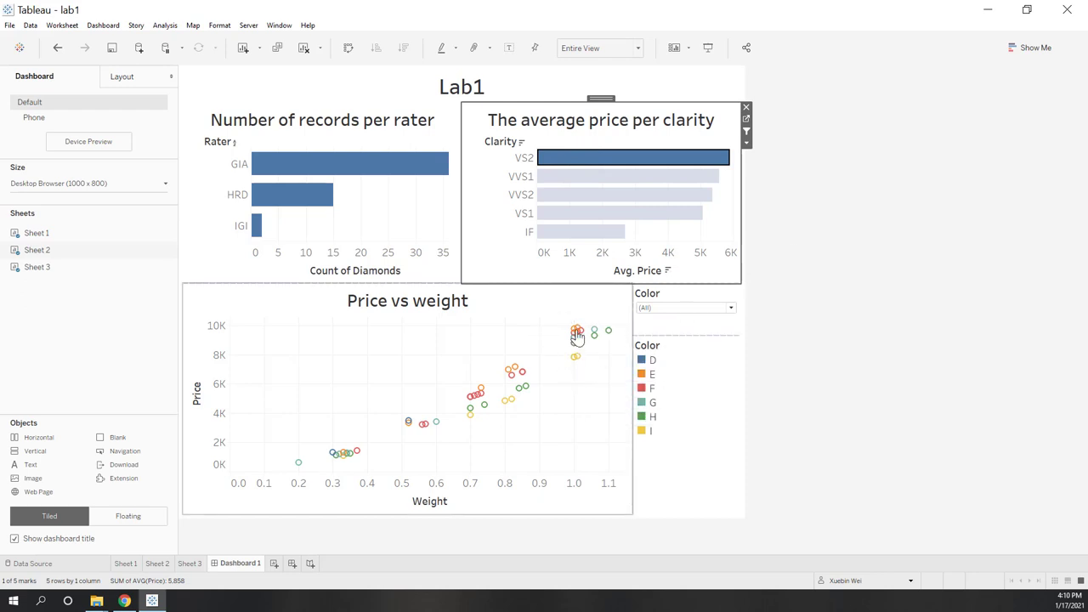
{"action": "mouse_move", "coordinate": [575, 366]}
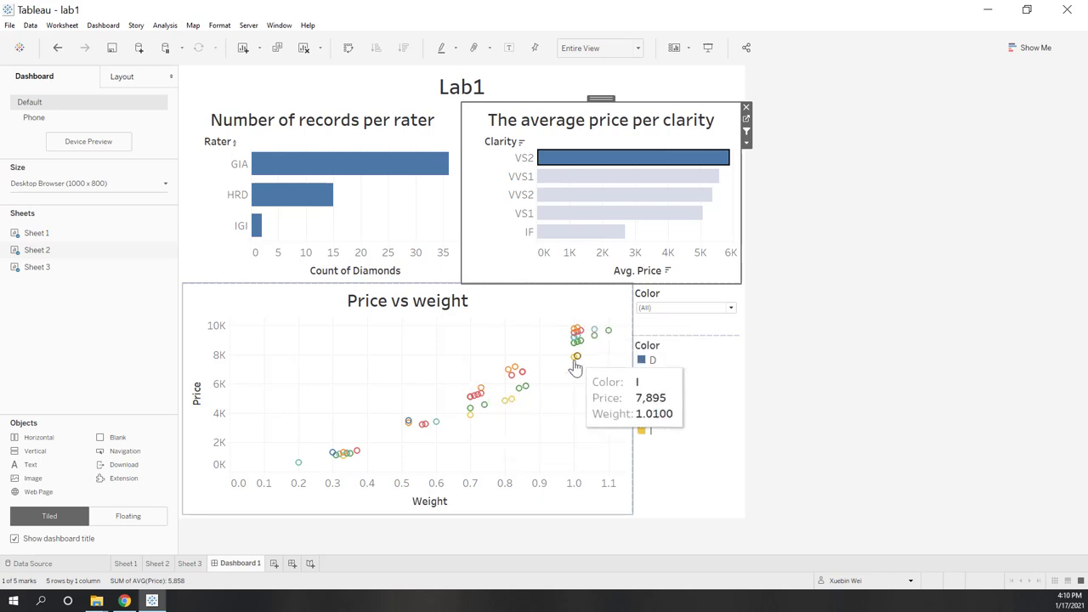
{"action": "mouse_move", "coordinate": [567, 162]}
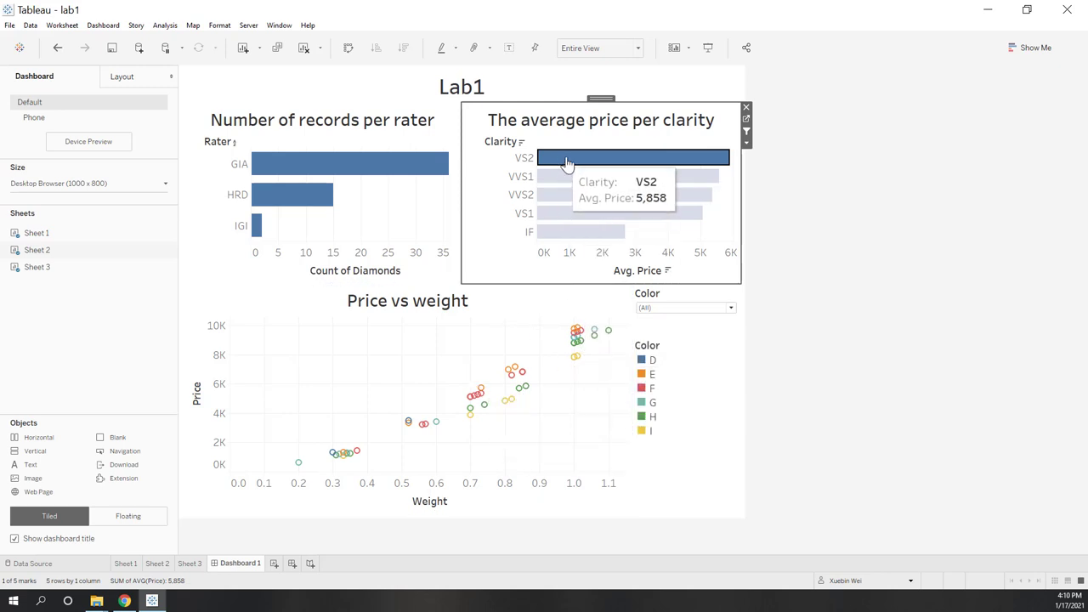
{"action": "left_click", "coordinate": [566, 161]}
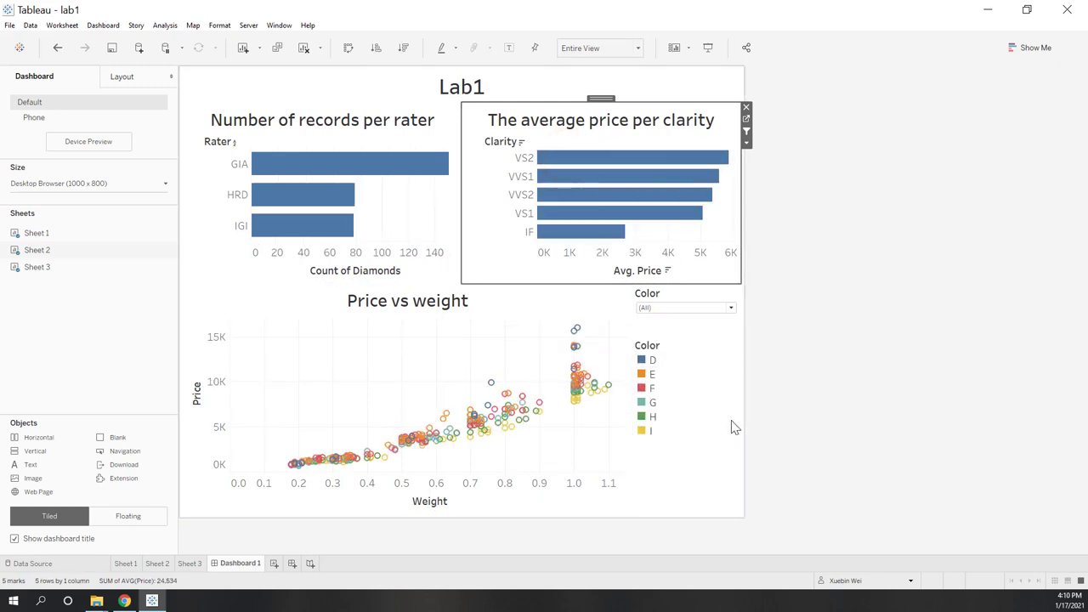
Apply the Color filter to all worksheets using this data source.
{"action": "left_click", "coordinate": [720, 330]}
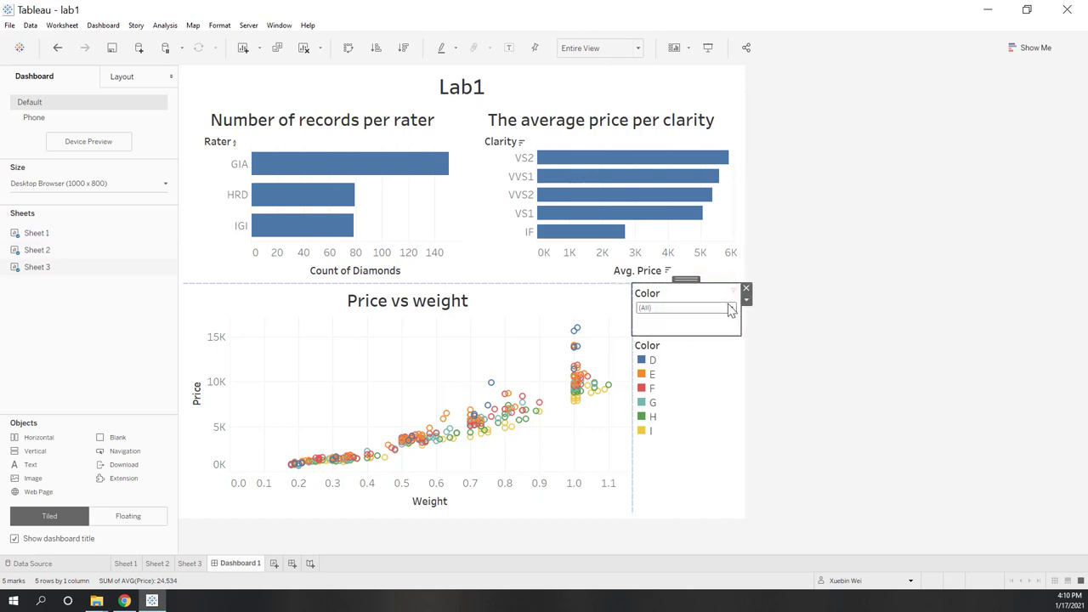
{"action": "left_click", "coordinate": [746, 300]}
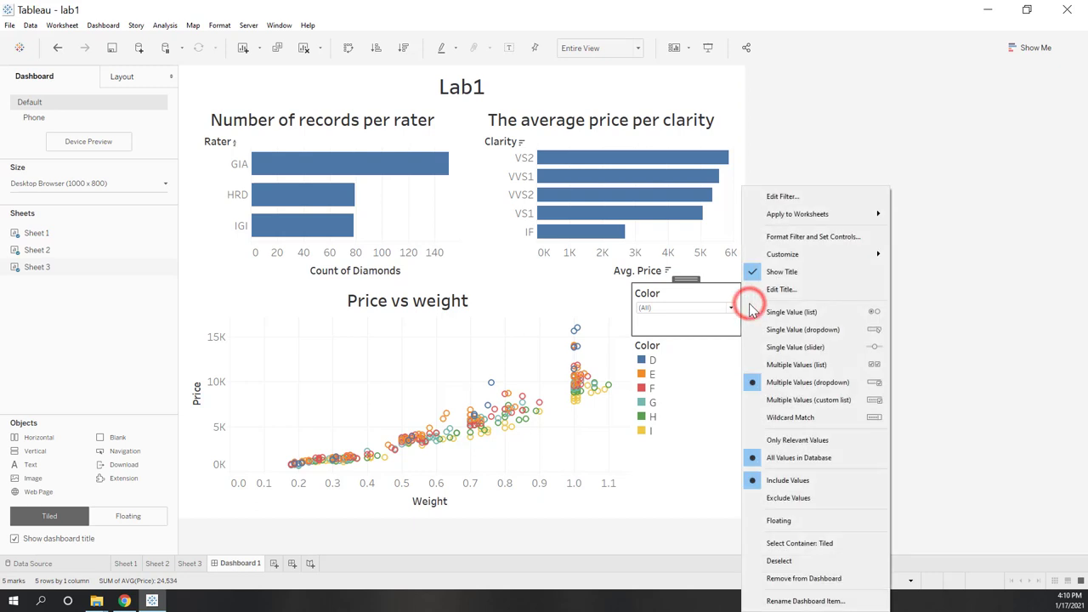
{"action": "mouse_move", "coordinate": [837, 214]}
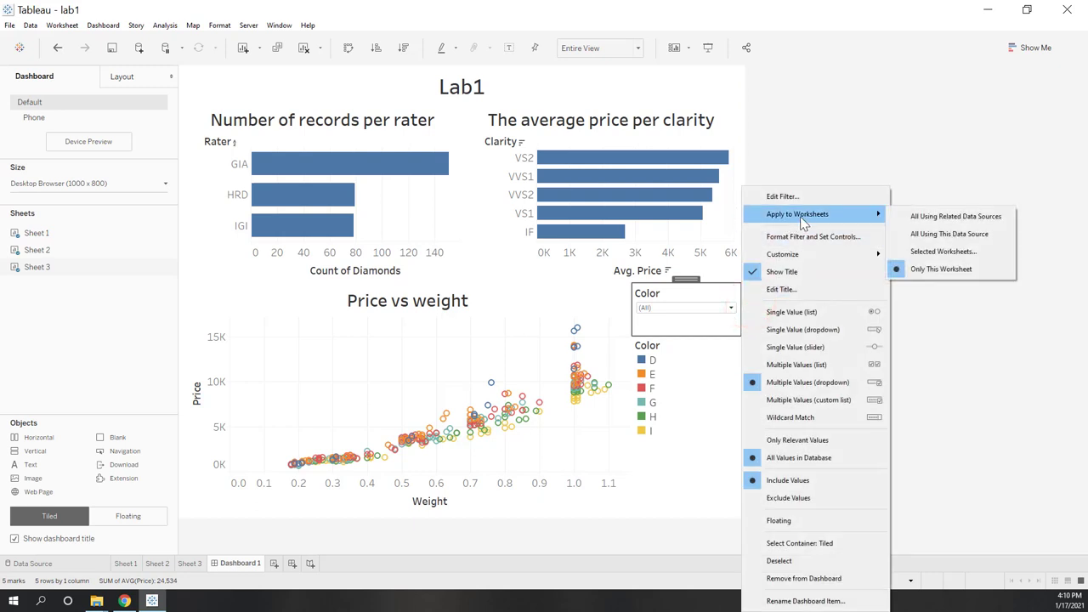
{"action": "left_click", "coordinate": [936, 234]}
{"action": "left_click", "coordinate": [850, 321]}
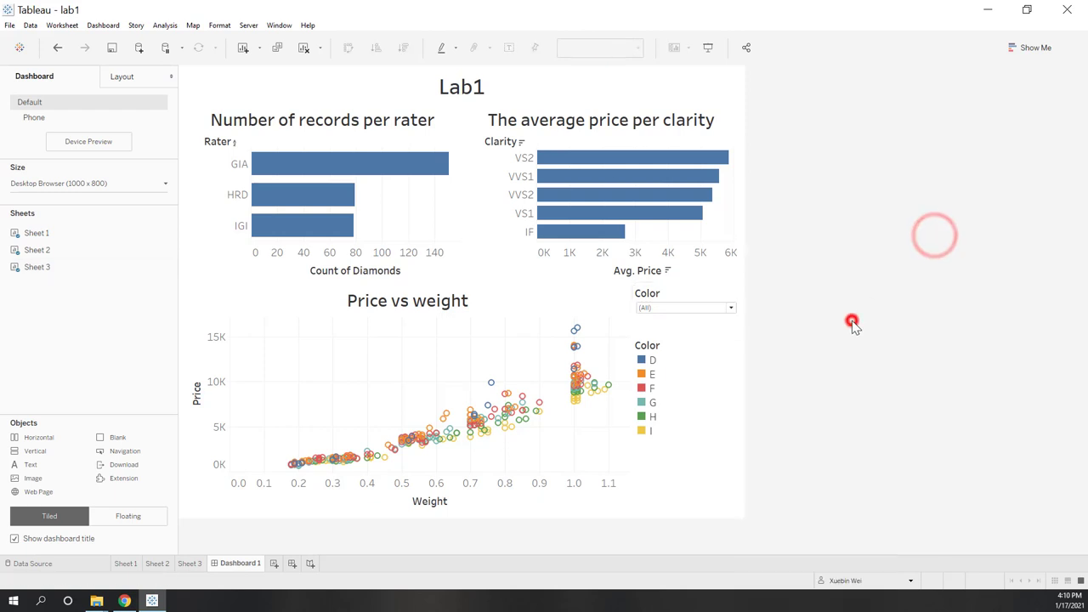
Test the Color filter with D alone, I alone, H alone, and H combined with G and F, and restore all colors.
{"action": "left_click", "coordinate": [731, 310]}
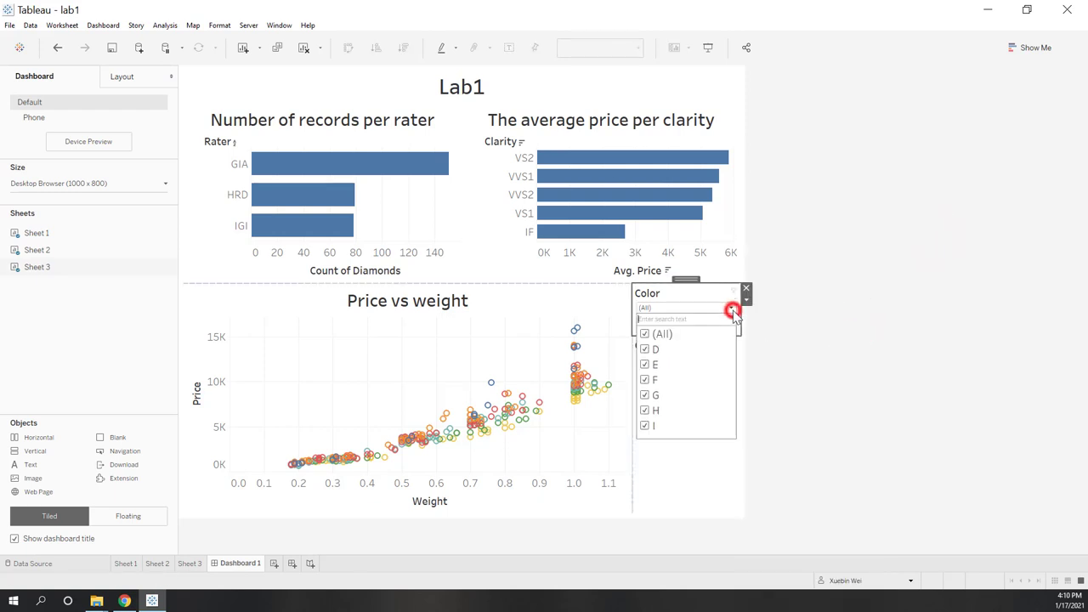
{"action": "left_click", "coordinate": [643, 334]}
{"action": "left_click", "coordinate": [644, 348]}
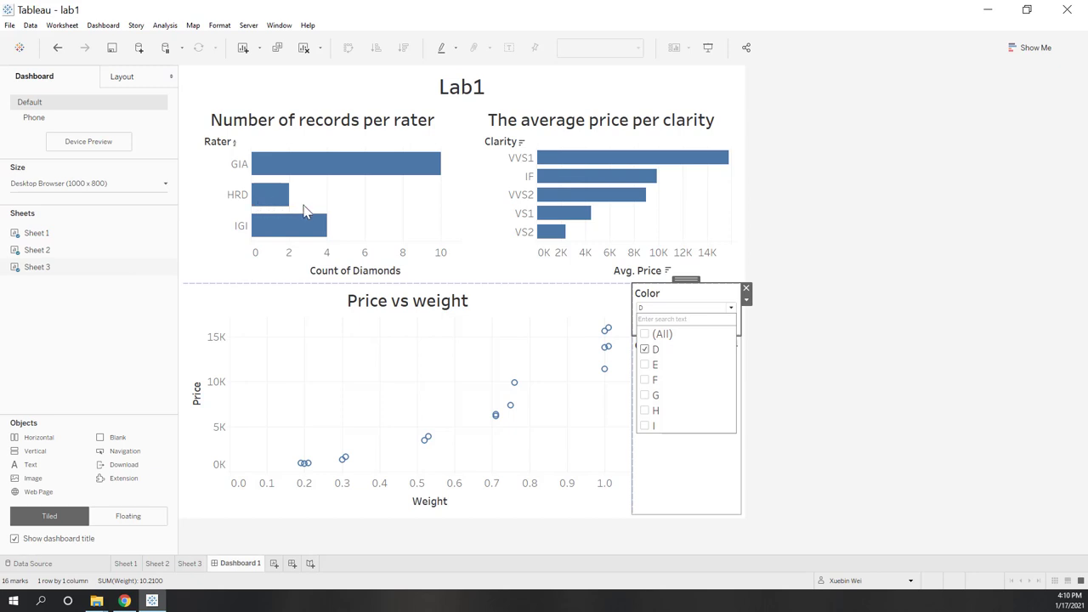
{"action": "left_click", "coordinate": [644, 348]}
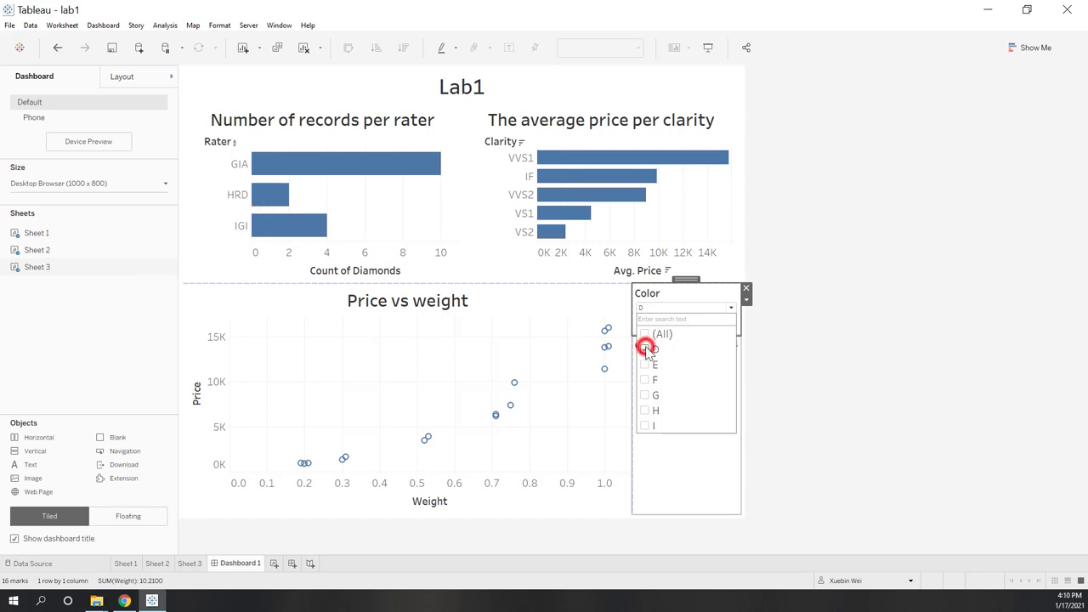
{"action": "left_click", "coordinate": [645, 426]}
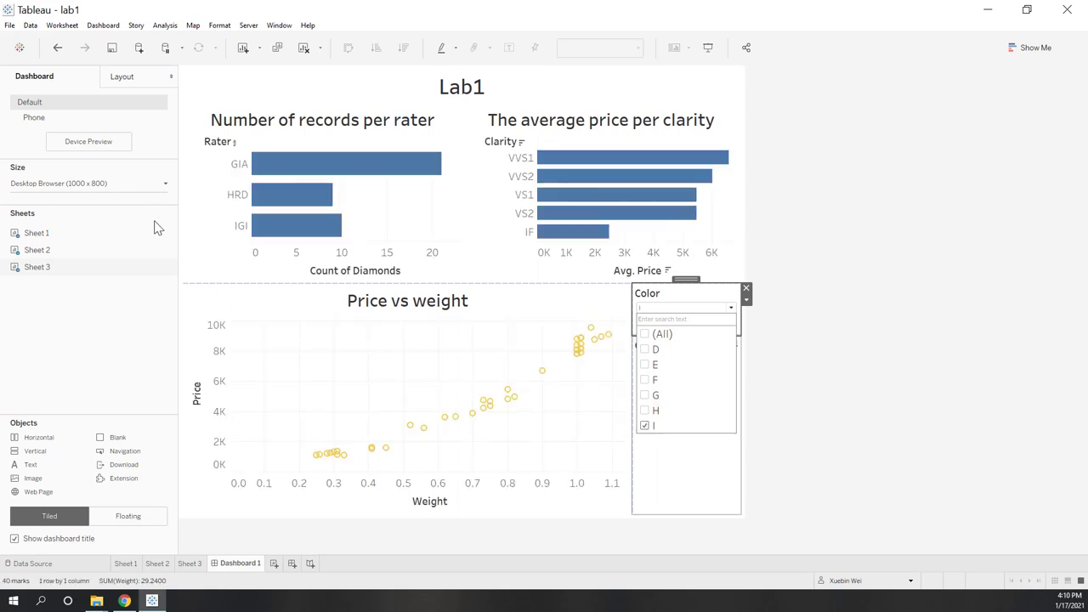
{"action": "left_click", "coordinate": [644, 426]}
{"action": "left_click", "coordinate": [644, 410]}
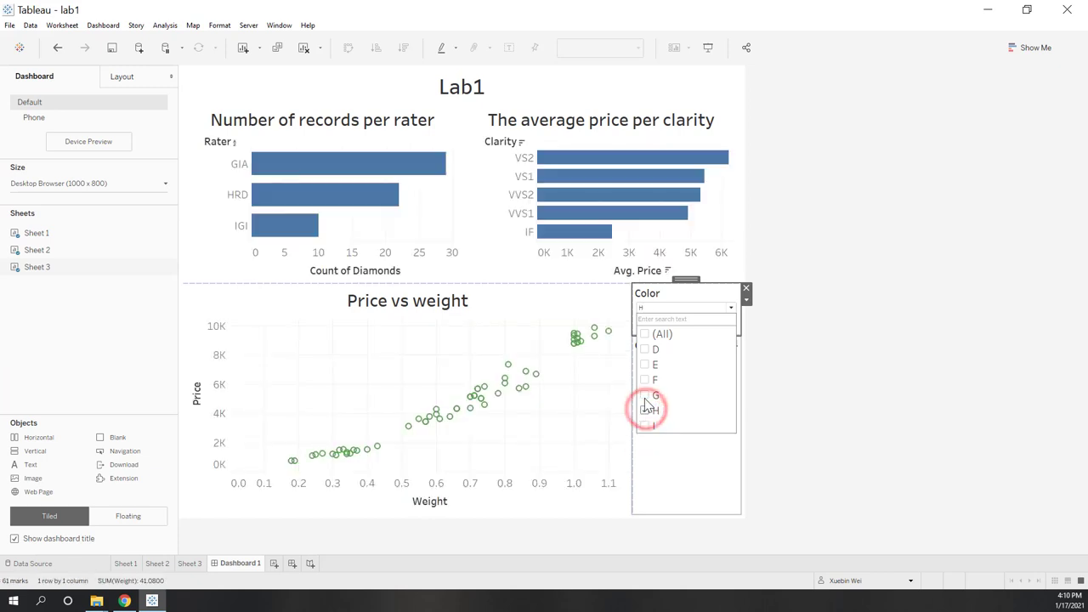
{"action": "left_click", "coordinate": [644, 395]}
{"action": "left_click", "coordinate": [644, 380]}
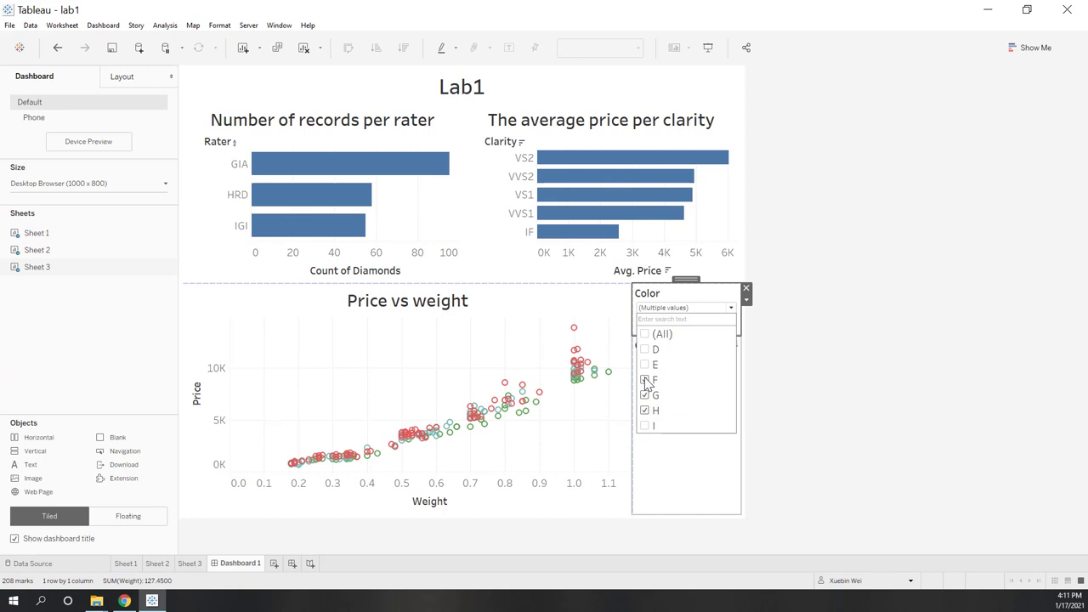
{"action": "left_click", "coordinate": [645, 334]}
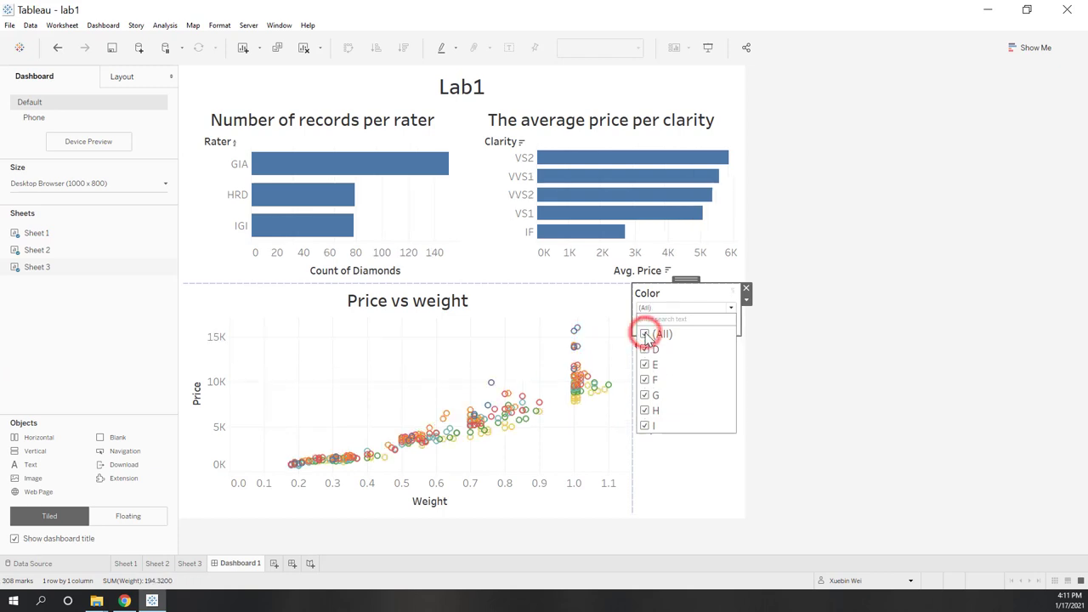
{"action": "left_click", "coordinate": [891, 341]}
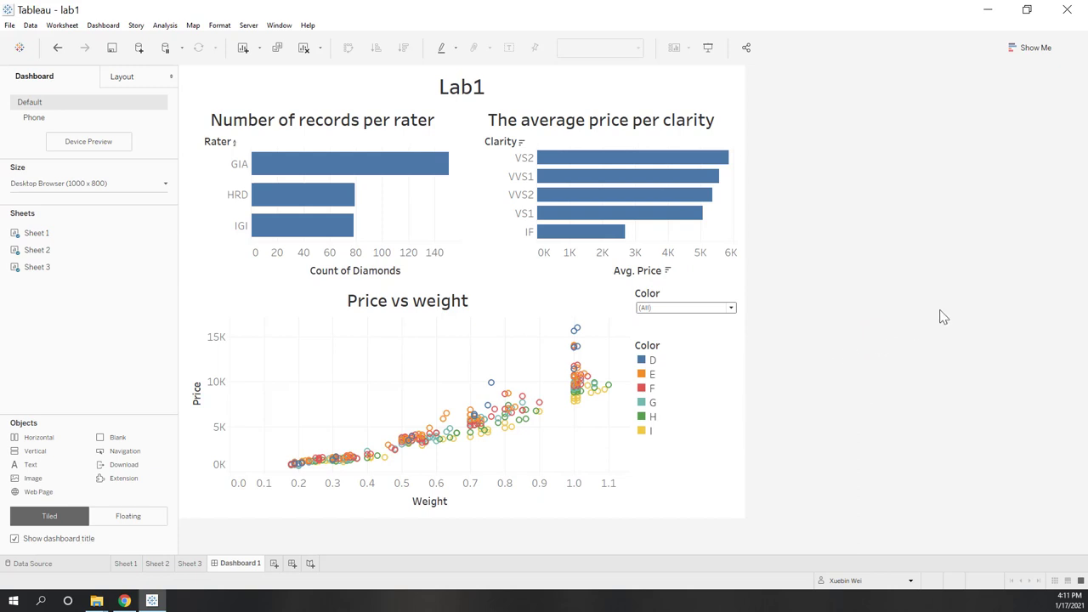
Inspect the Sheet 1 and Sheet 2 worksheets and review the options for exporting or copying Sheet 1 as an image.
{"action": "left_click", "coordinate": [983, 335]}
{"action": "left_click", "coordinate": [126, 565]}
{"action": "left_click", "coordinate": [158, 565]}
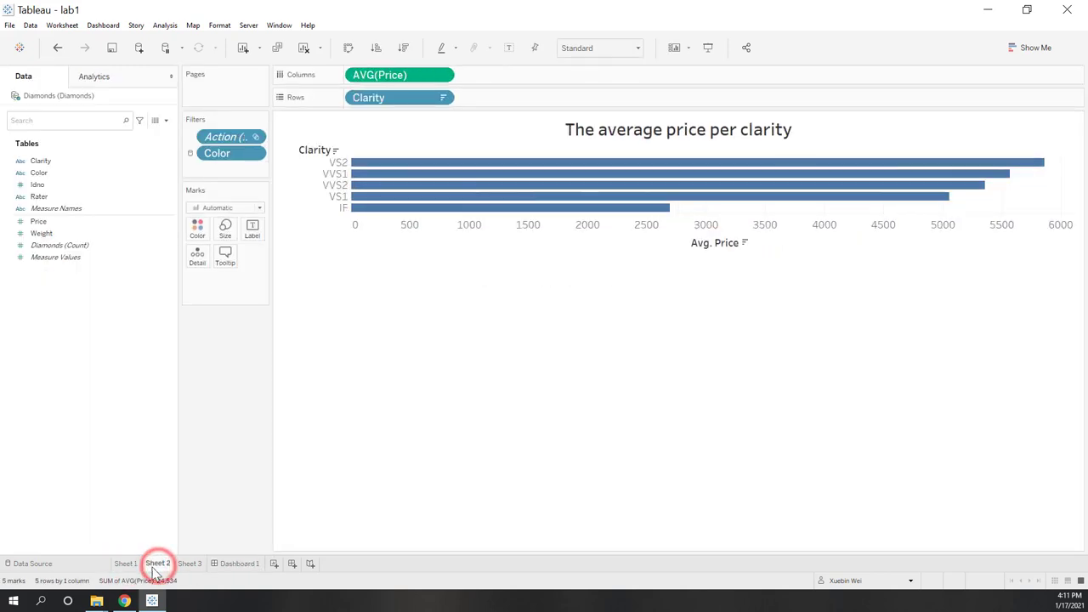
{"action": "left_click", "coordinate": [127, 563]}
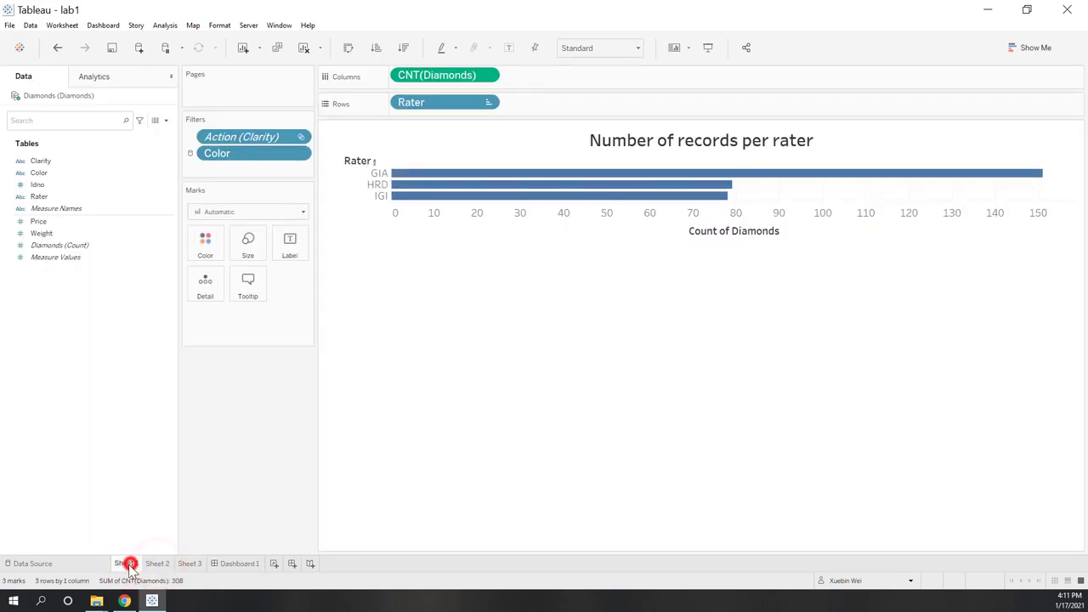
{"action": "left_click", "coordinate": [70, 25]}
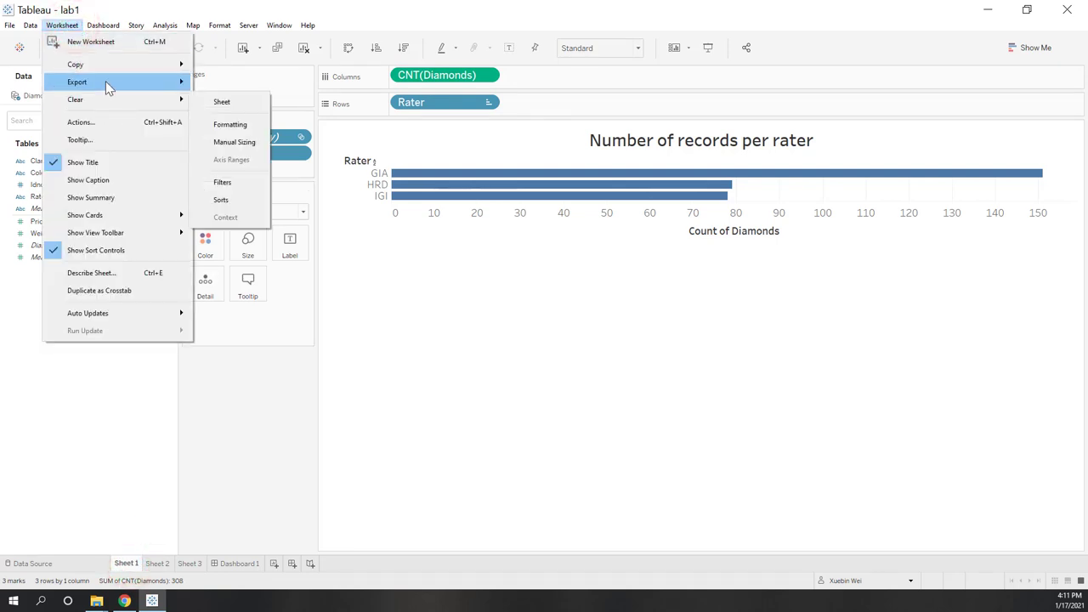
{"action": "mouse_move", "coordinate": [107, 82]}
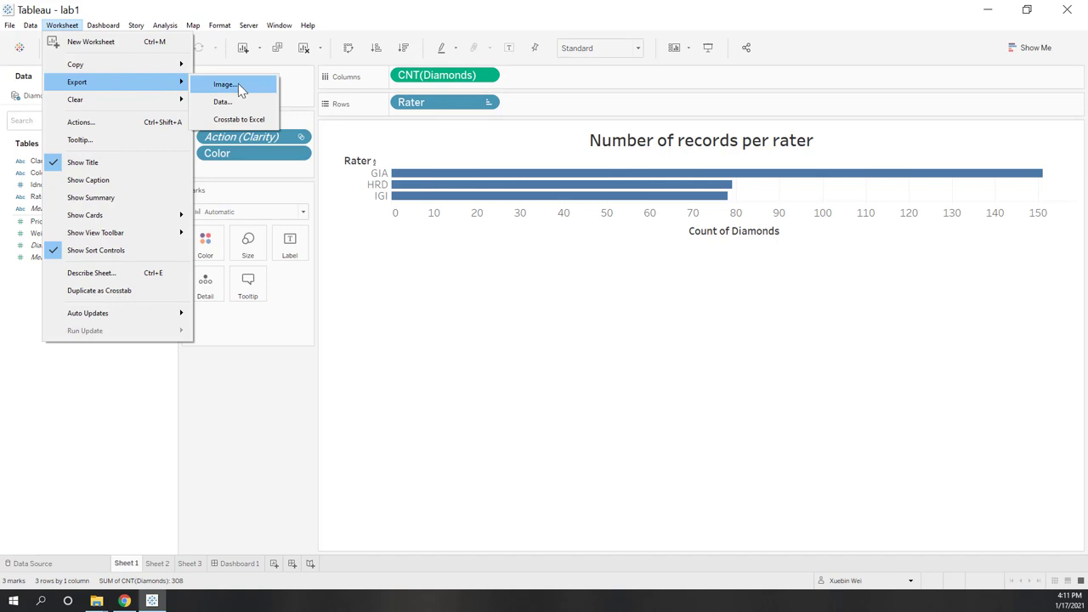
{"action": "mouse_move", "coordinate": [163, 66]}
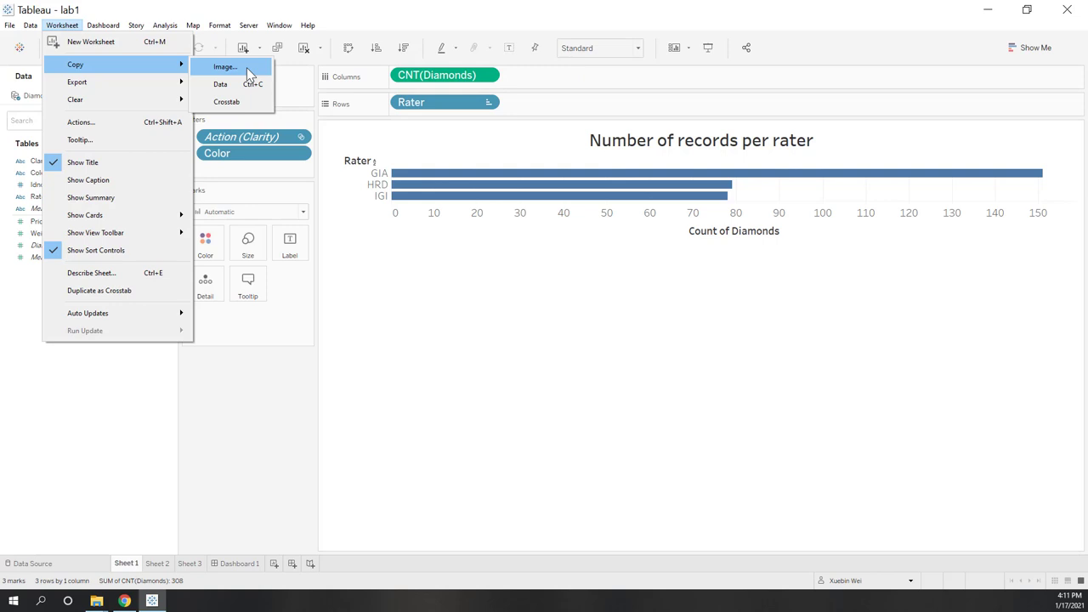
{"action": "mouse_move", "coordinate": [249, 25]}
{"action": "left_click", "coordinate": [284, 462]}
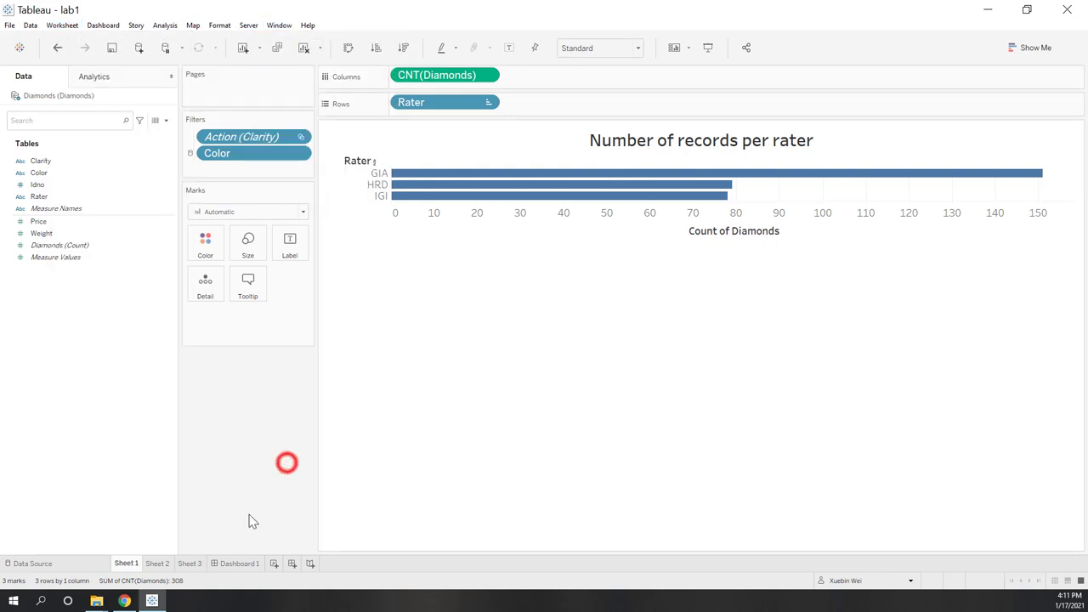
Return to Dashboard 1 and review its image export option and the options for publishing to Tableau Public.
{"action": "left_click", "coordinate": [228, 563]}
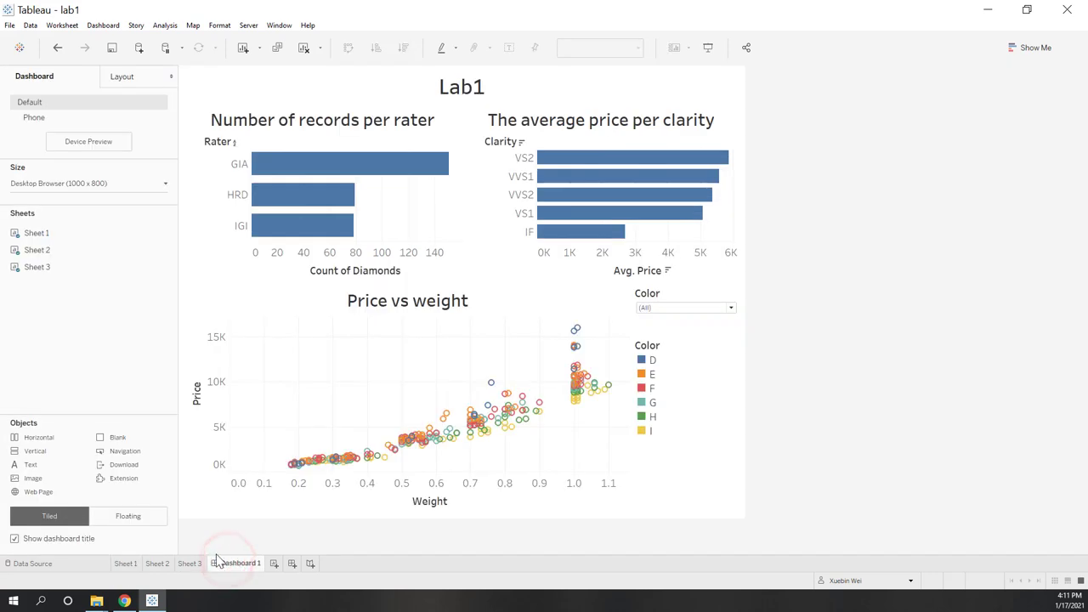
{"action": "left_click", "coordinate": [110, 26]}
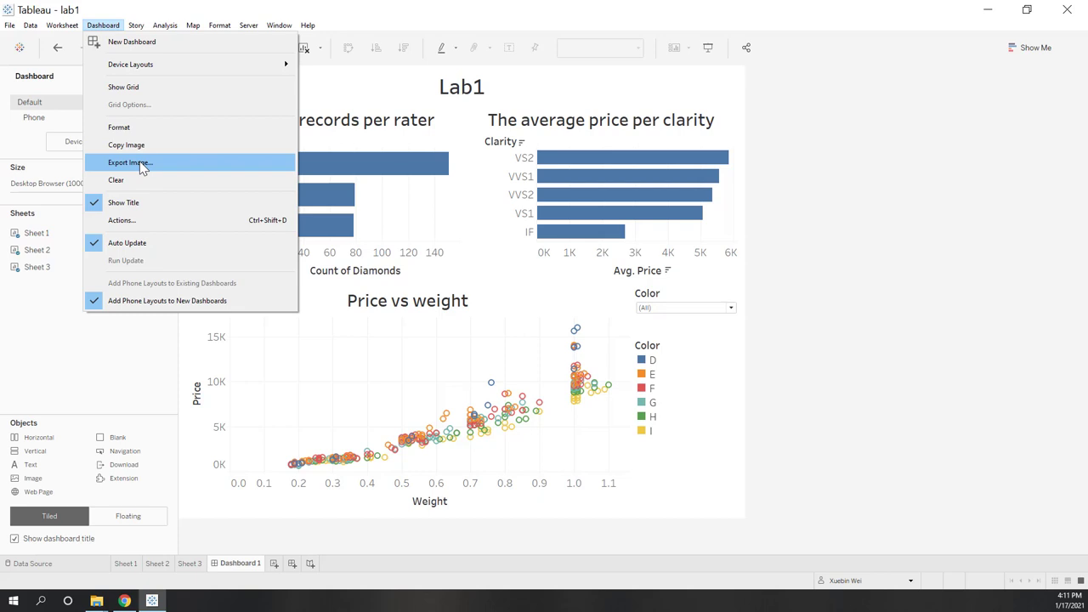
{"action": "mouse_move", "coordinate": [255, 32]}
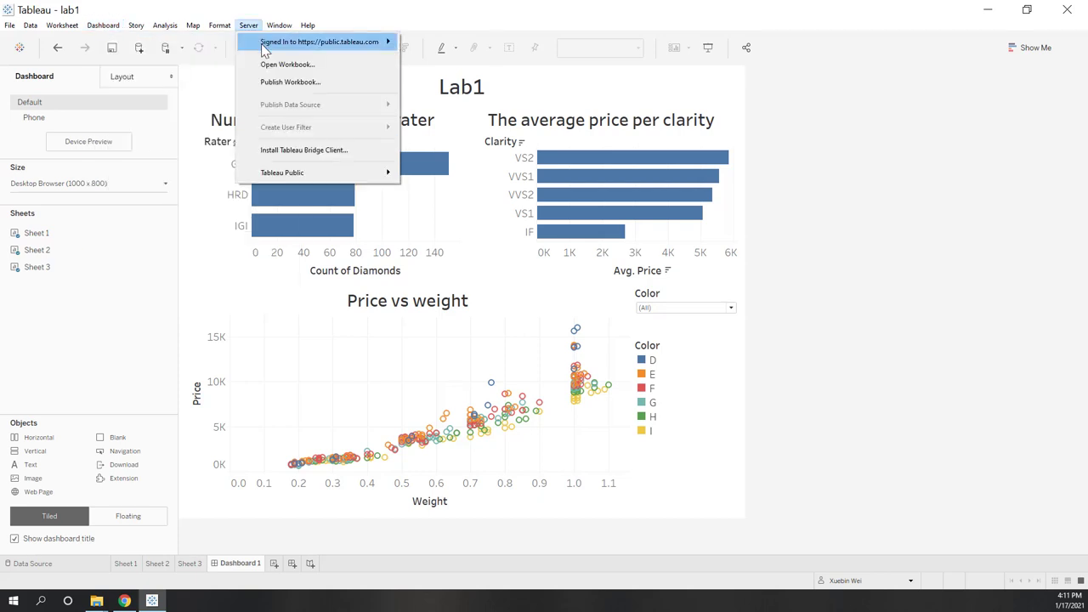
{"action": "mouse_move", "coordinate": [264, 51]}
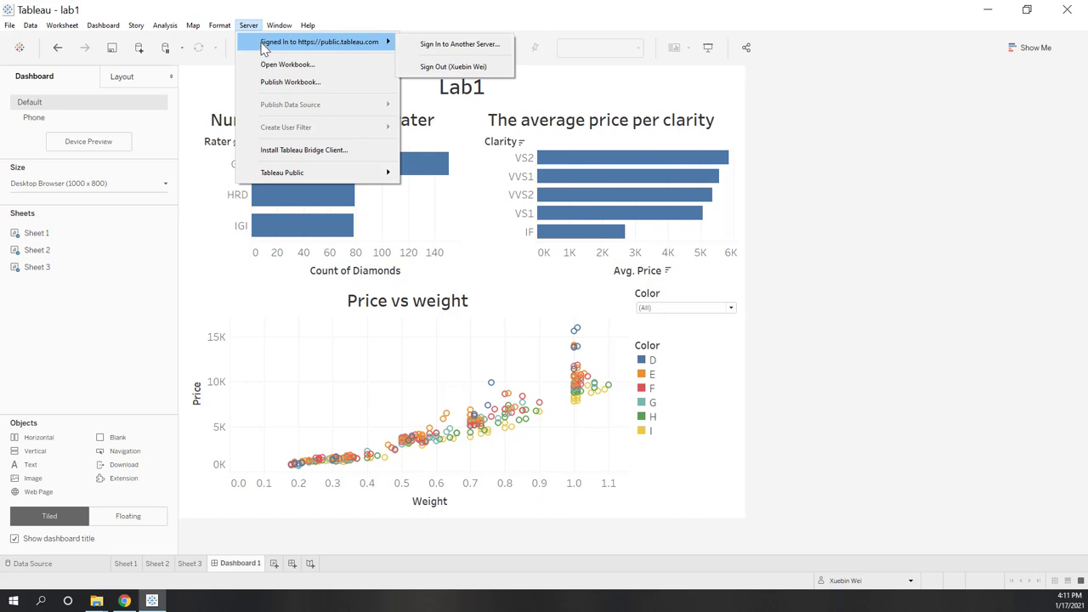
{"action": "mouse_move", "coordinate": [364, 176]}
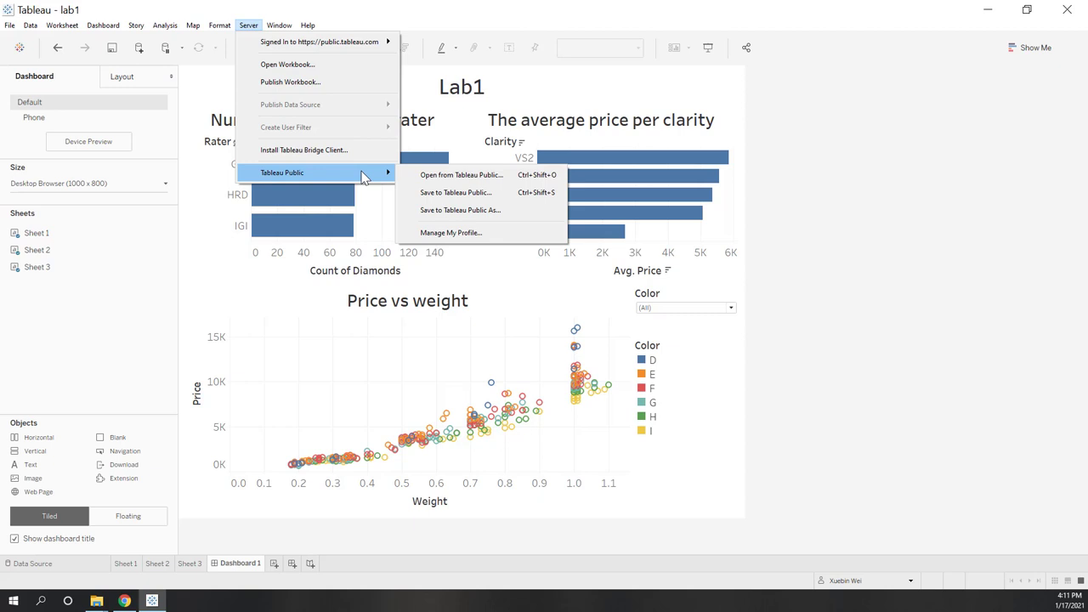
Export the dashboard as a PNG image named lab1.png in the lab1 folder.
{"action": "left_click", "coordinate": [102, 27]}
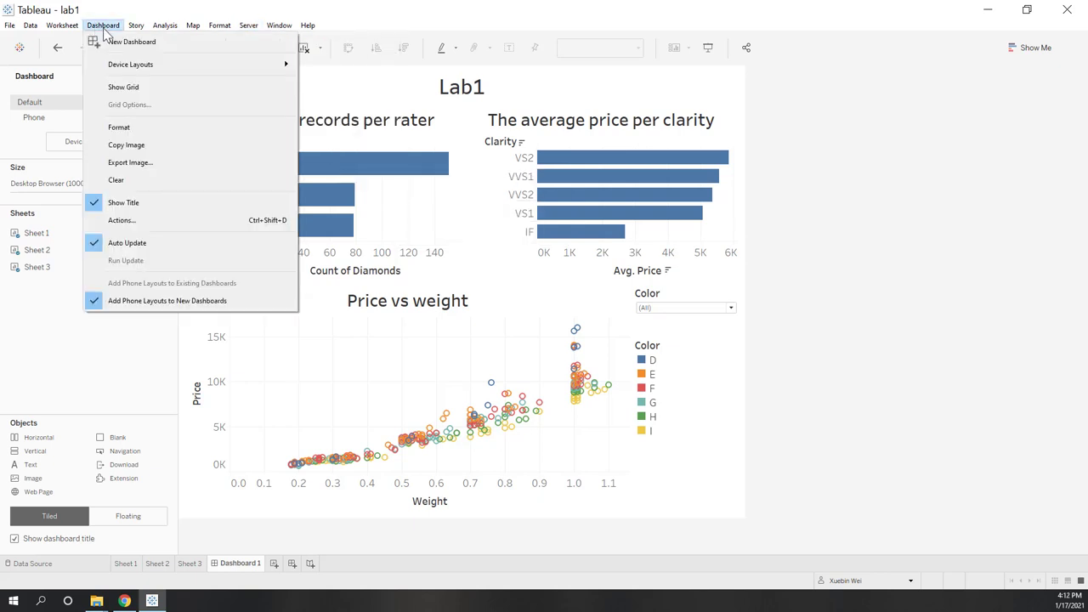
{"action": "left_click", "coordinate": [136, 163]}
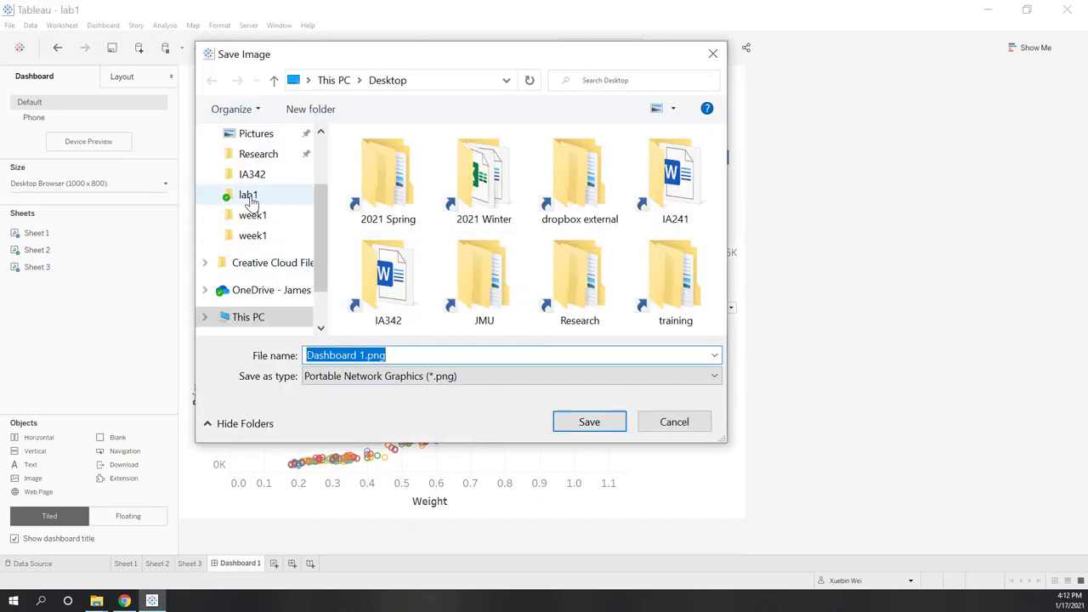
{"action": "left_click", "coordinate": [234, 195]}
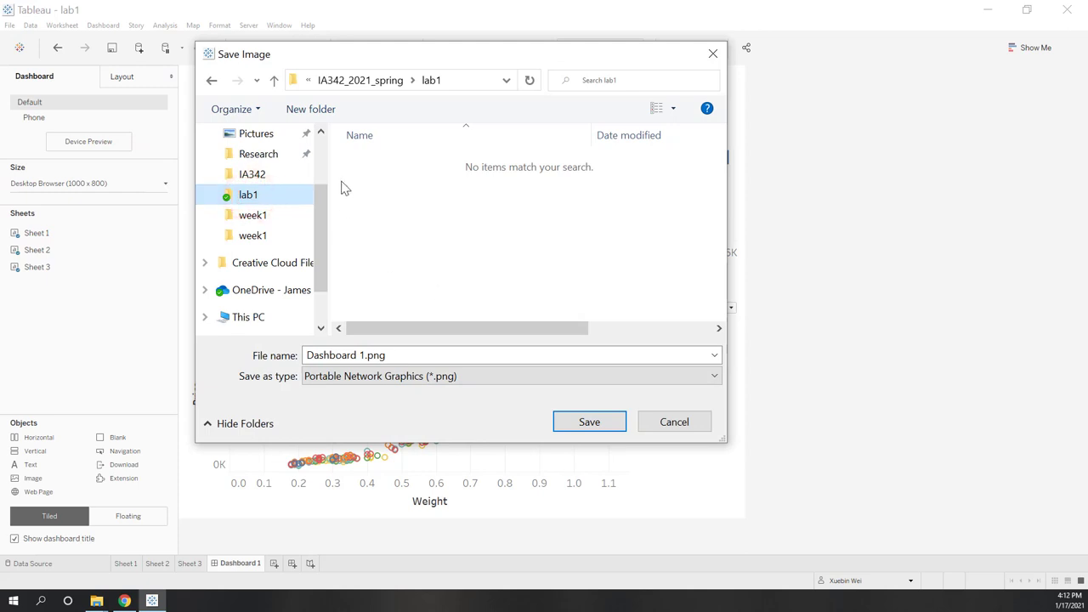
{"action": "left_click", "coordinate": [402, 380]}
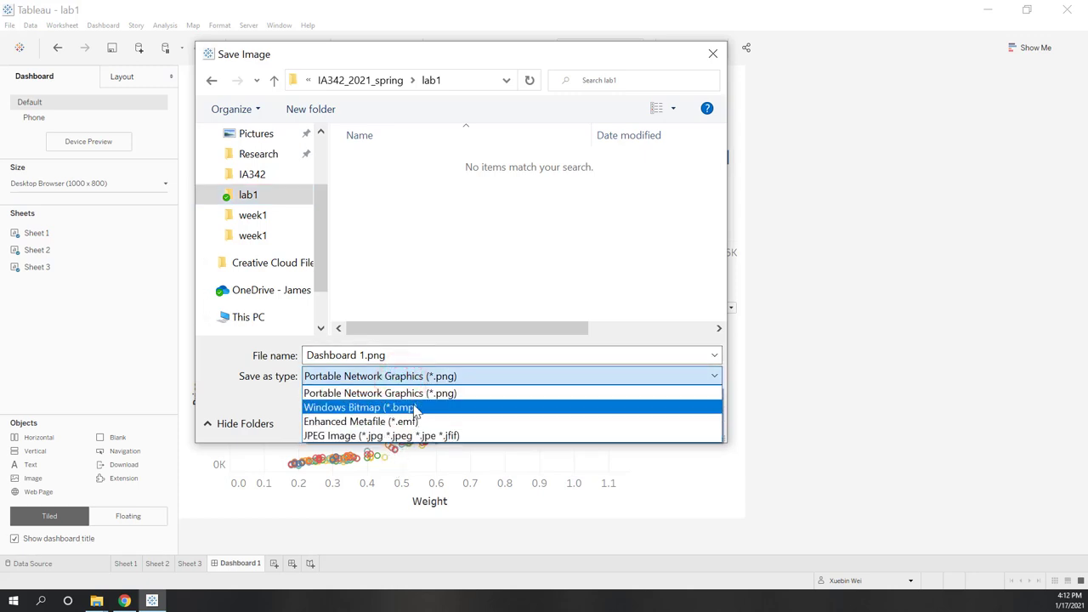
{"action": "left_click", "coordinate": [346, 356]}
{"action": "triple_click", "coordinate": [344, 356]}
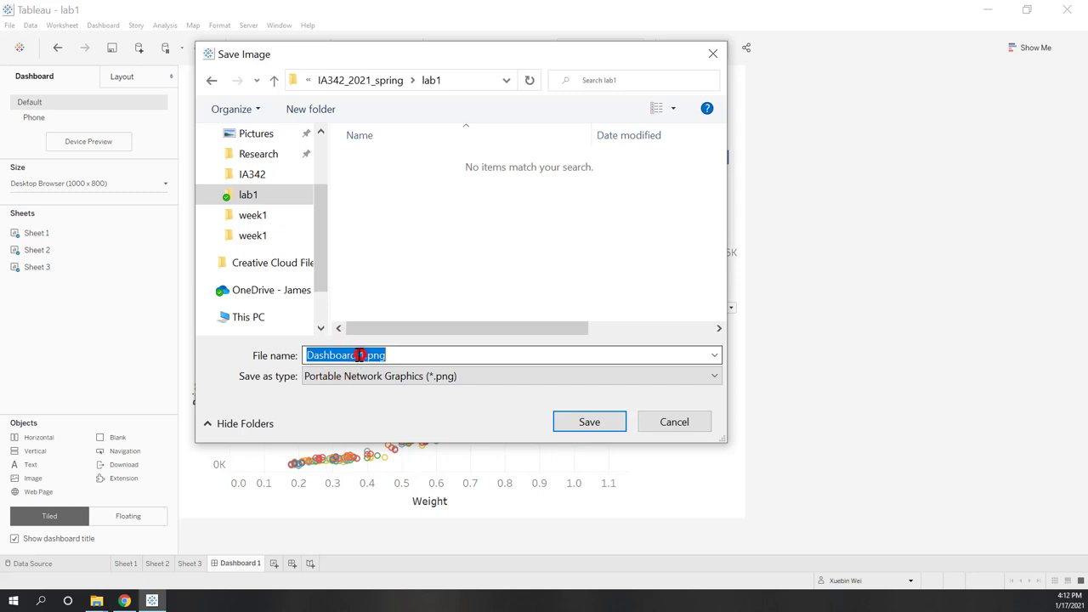
{"action": "double_click", "coordinate": [340, 356]}
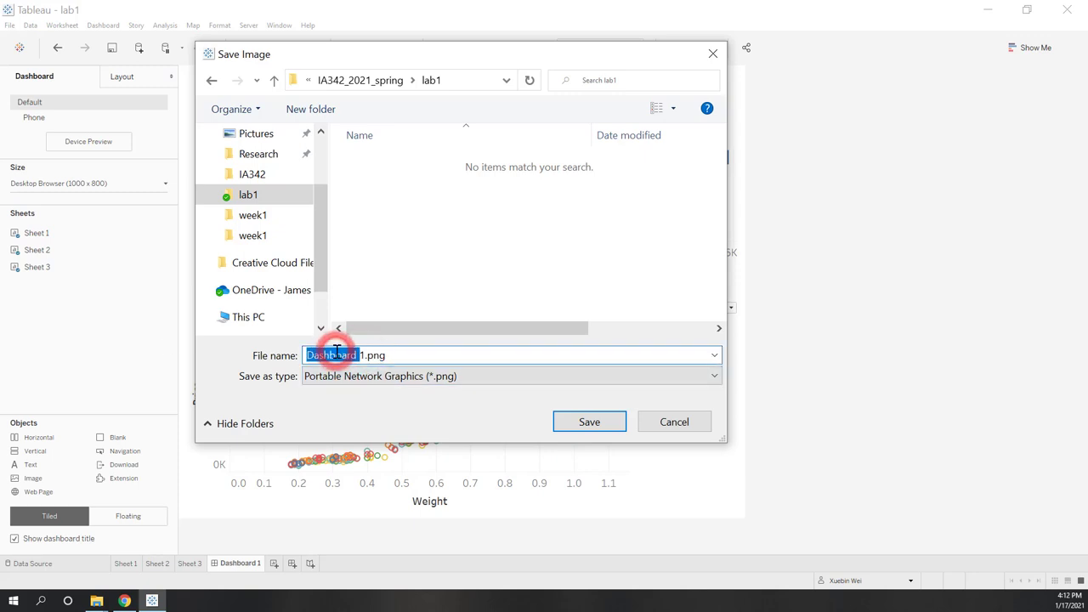
{"action": "key", "text": "BackSpace"}
{"action": "type", "text": "lab"}
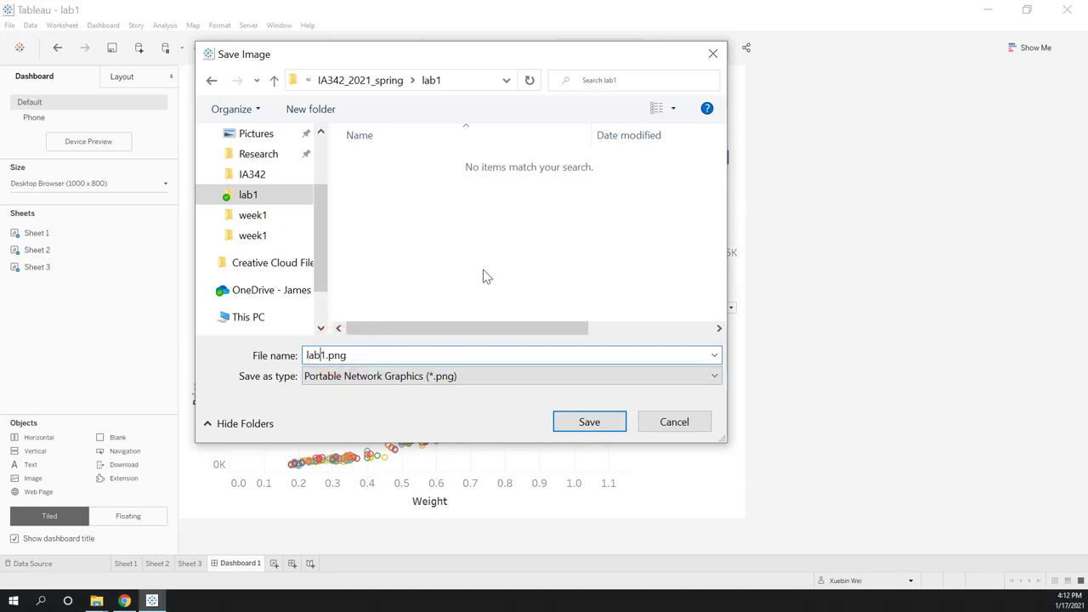
{"action": "left_click", "coordinate": [587, 423]}
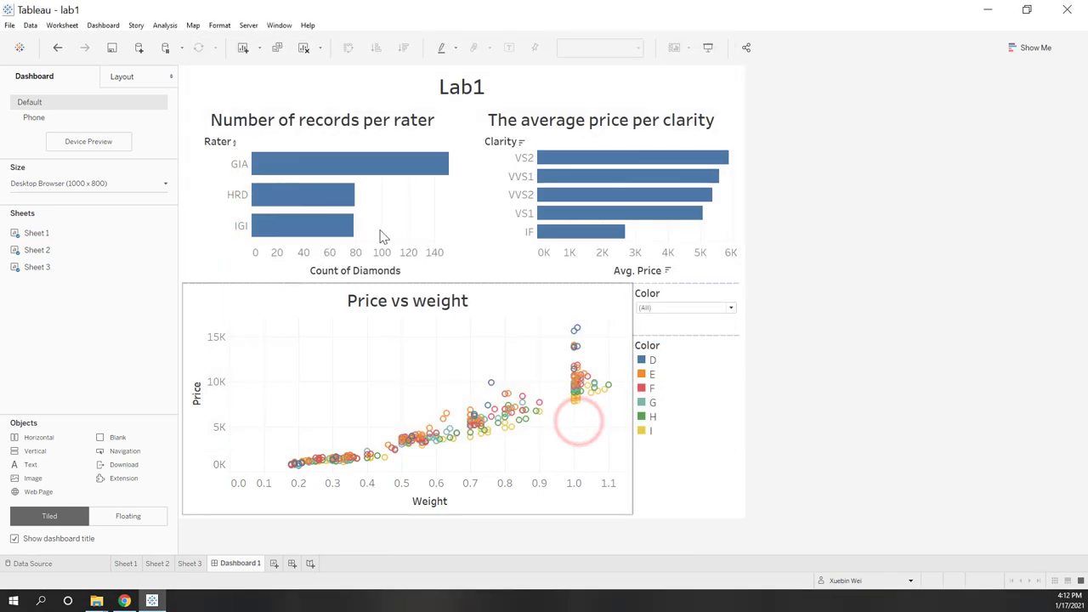
Save the lab1 workbook and close Tableau, returning to the lab1 folder in File Explorer.
{"action": "left_click", "coordinate": [111, 50]}
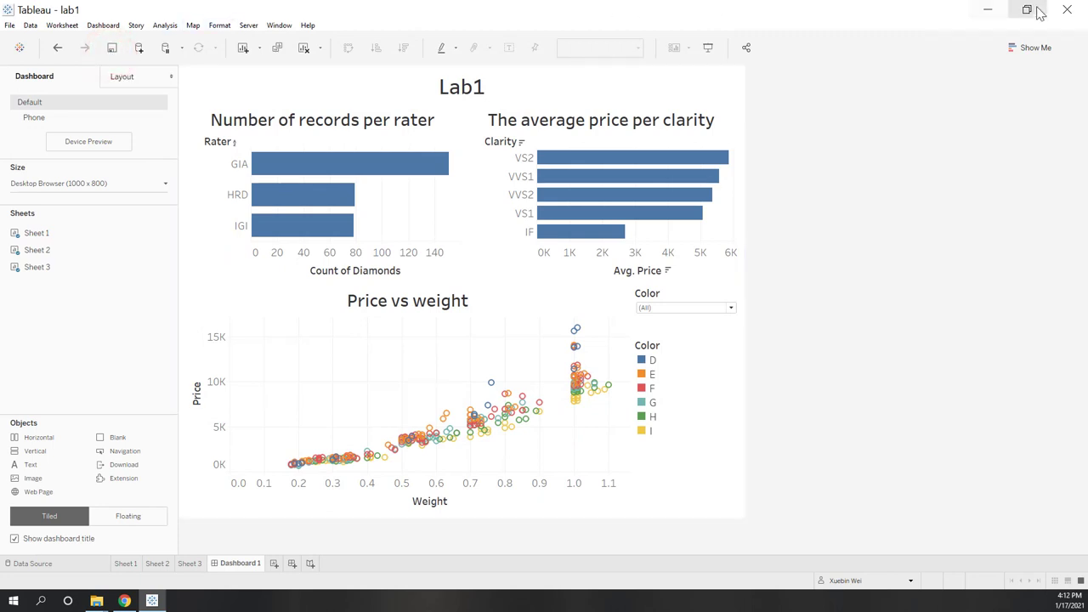
{"action": "left_click", "coordinate": [1064, 9]}
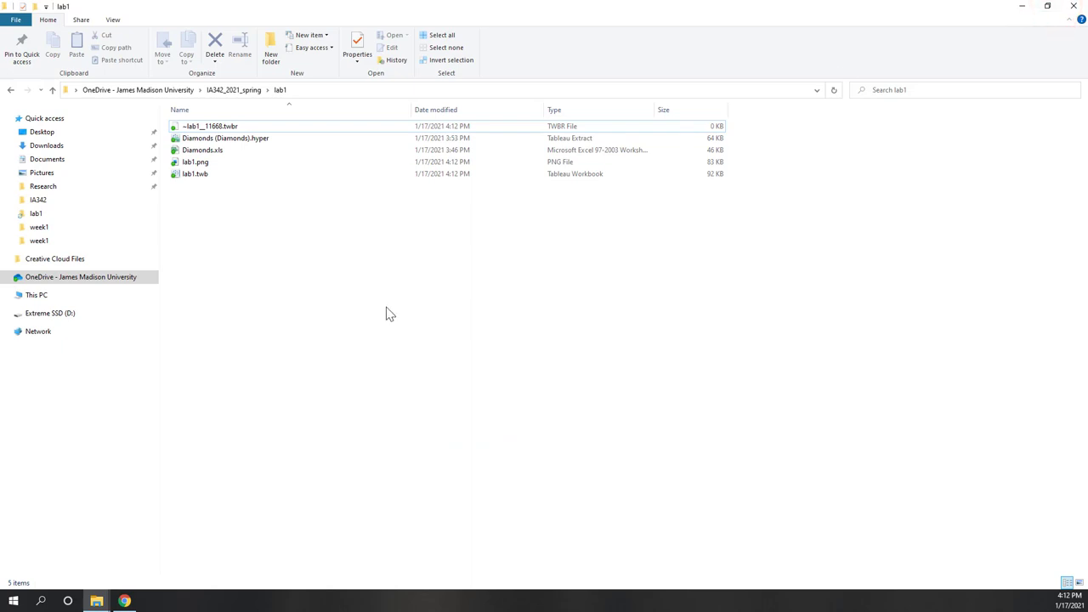
{"action": "left_click", "coordinate": [338, 294]}
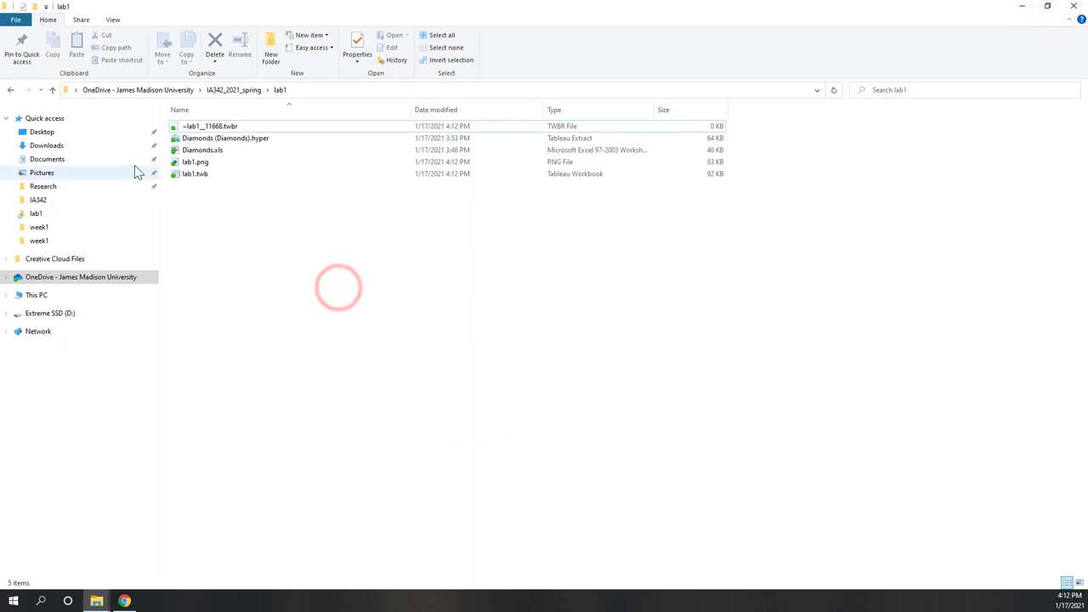
Check the image, data, extract and workbook files in the lab1 folder and open lab1.png for viewing.
{"action": "left_click", "coordinate": [204, 166]}
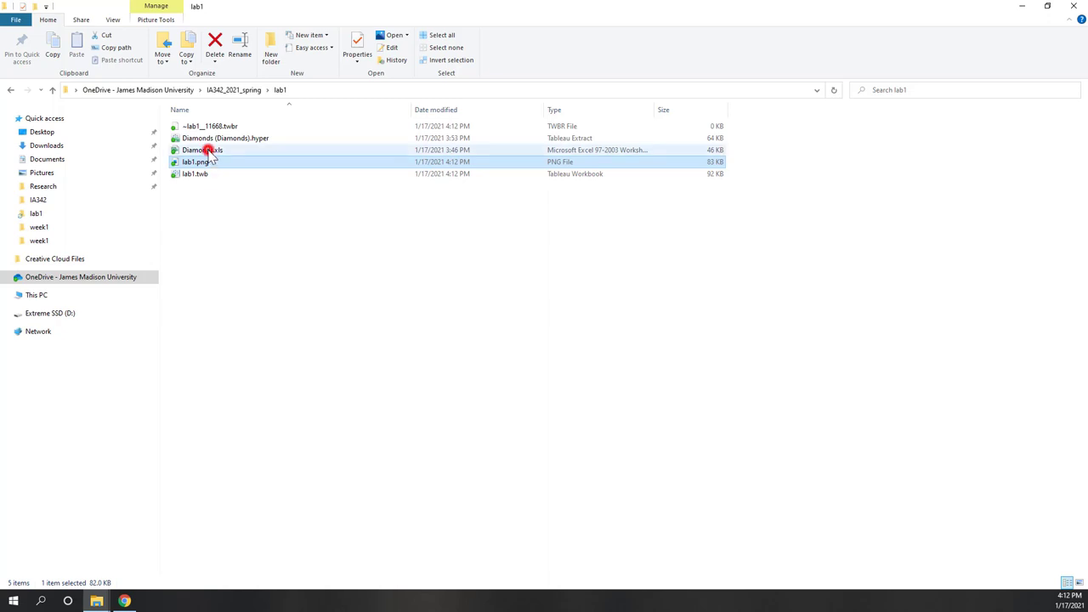
{"action": "left_click", "coordinate": [208, 150]}
{"action": "left_click", "coordinate": [205, 138]}
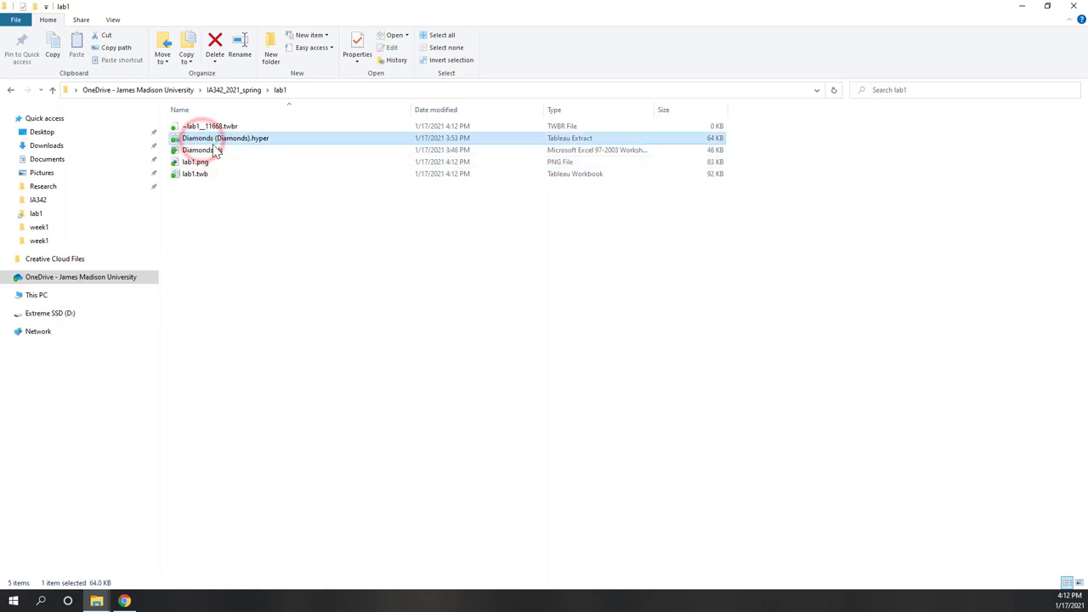
{"action": "left_click", "coordinate": [195, 175]}
{"action": "left_click", "coordinate": [228, 241]}
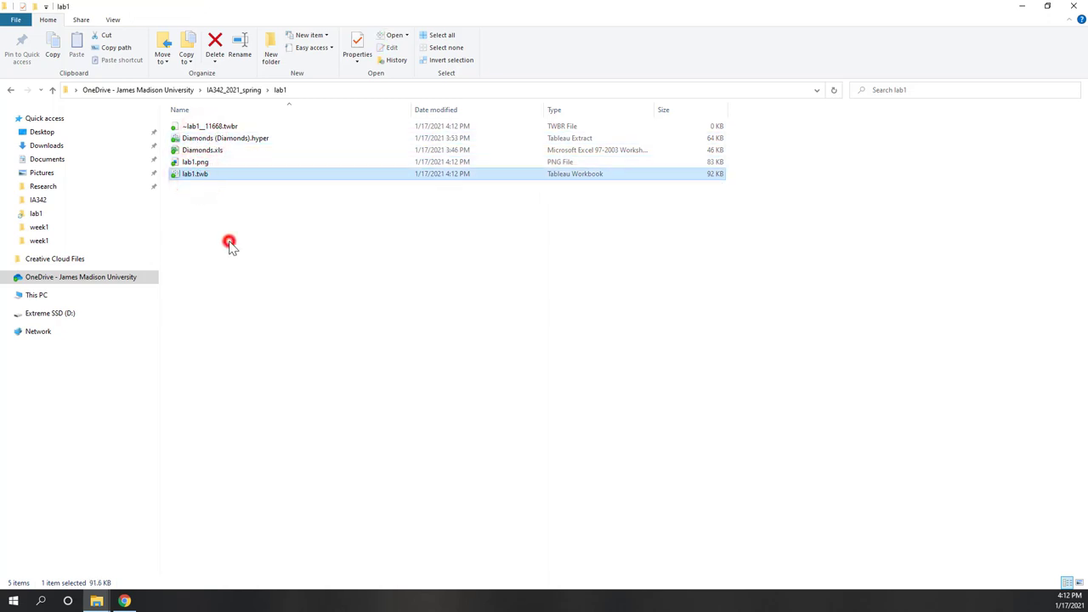
{"action": "left_click", "coordinate": [198, 161]}
{"action": "double_click", "coordinate": [198, 162]}
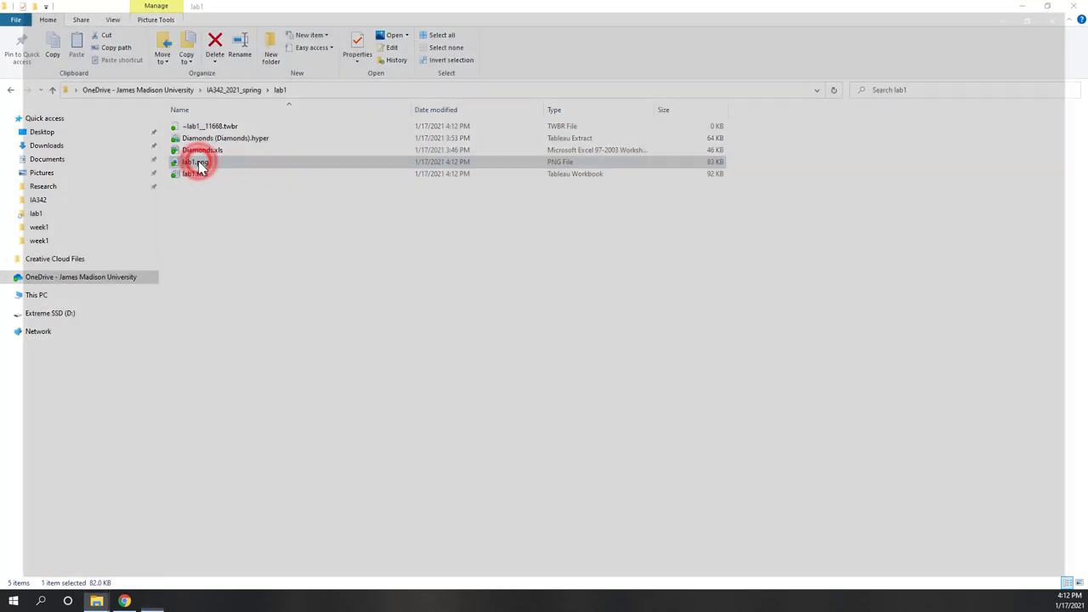